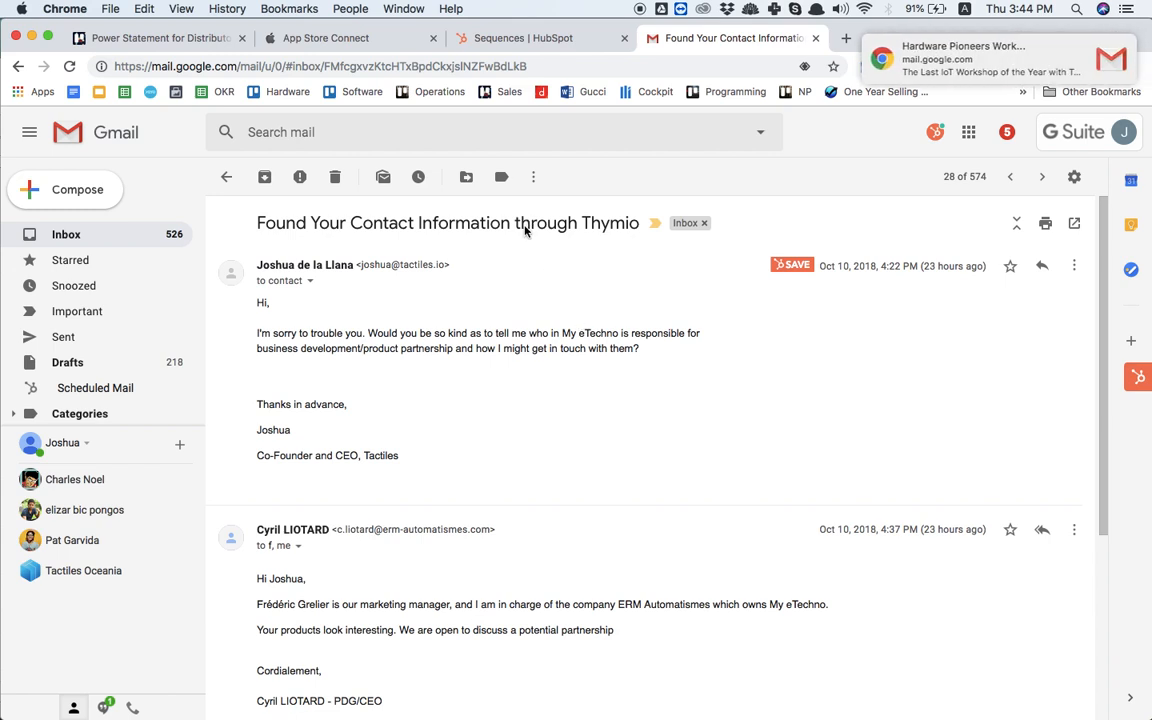
Step: Switch to HubSpot and open the Contacts list in a separate browser tab
left_click(565, 40)
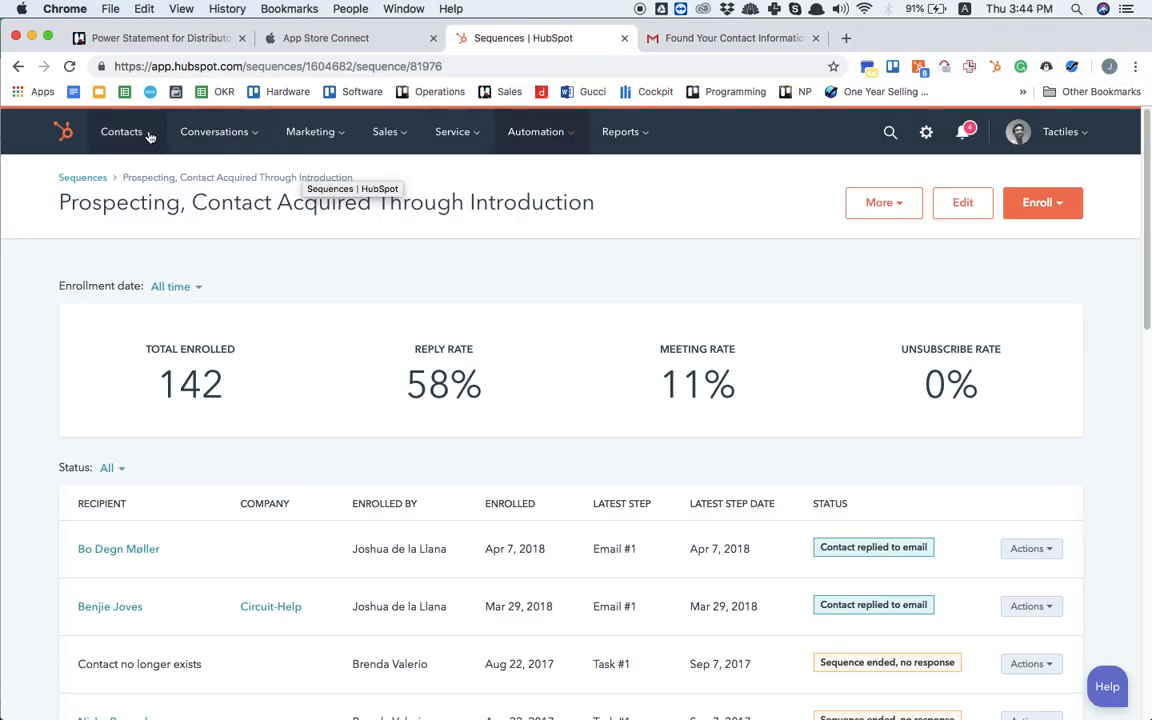
mouse_move(147, 139)
right_click(148, 186)
left_click(188, 182)
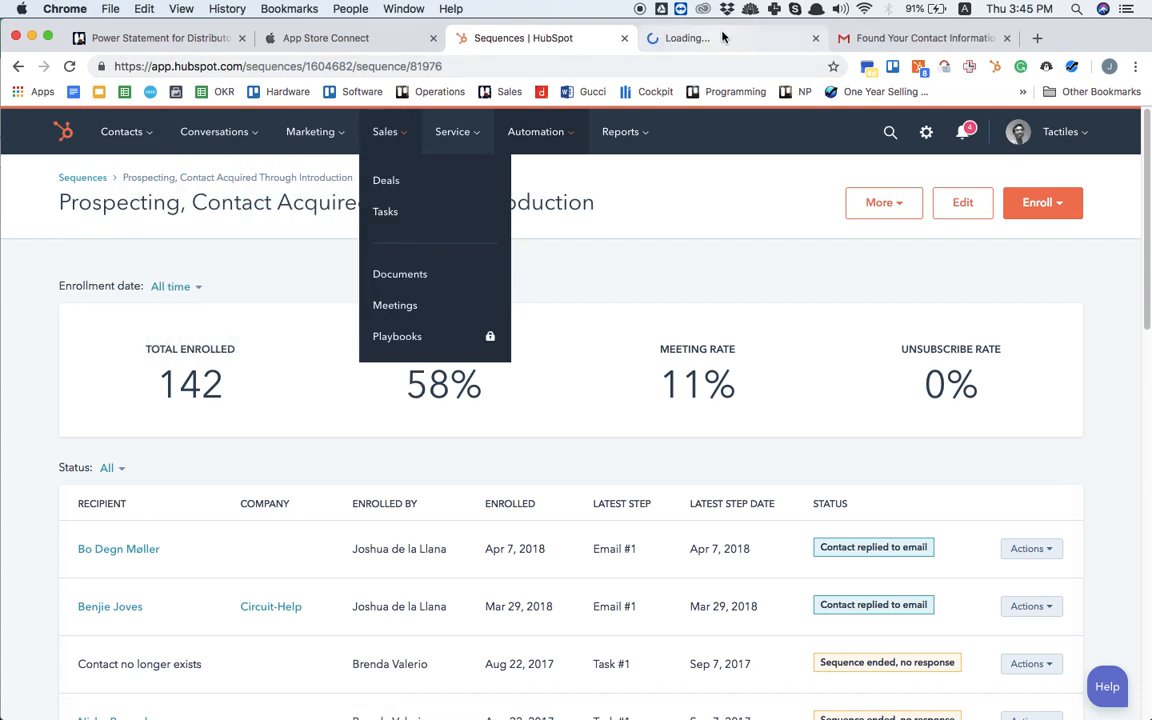
left_click(726, 40)
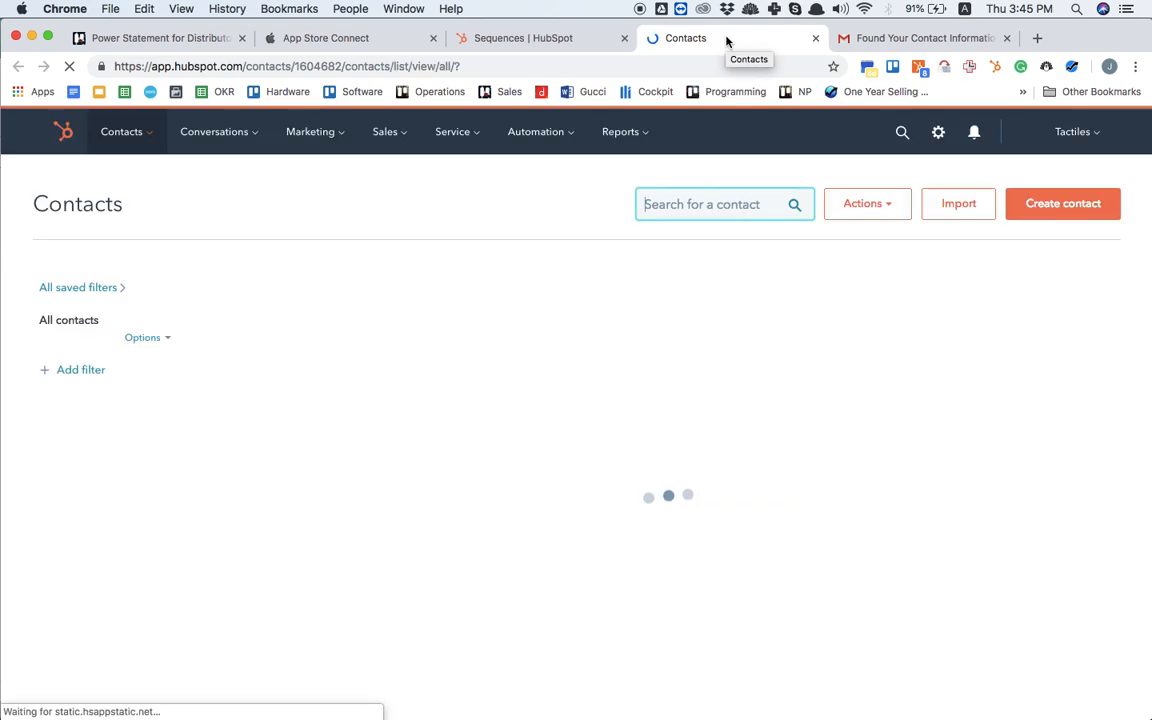
Step: Copy the replying sender's e-mail from the Gmail thread and enter it in a new HubSpot contact
left_click(843, 39)
scroll(661, 371, "down", 5)
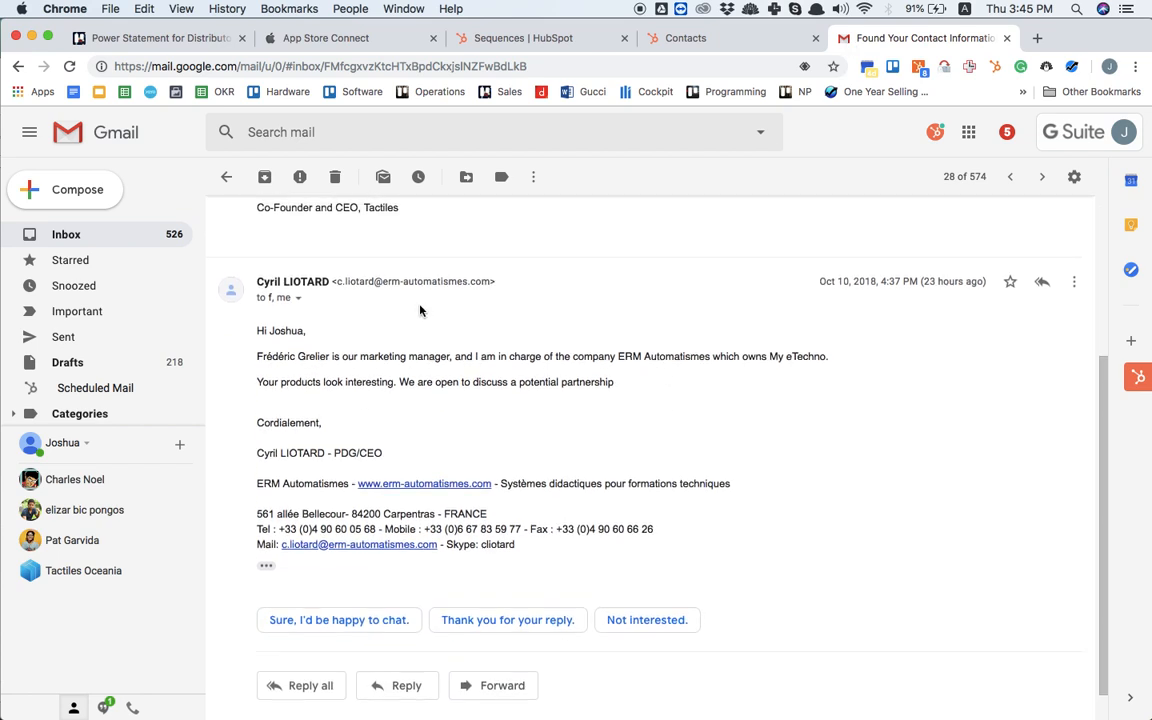
left_click_drag(337, 281, 488, 283)
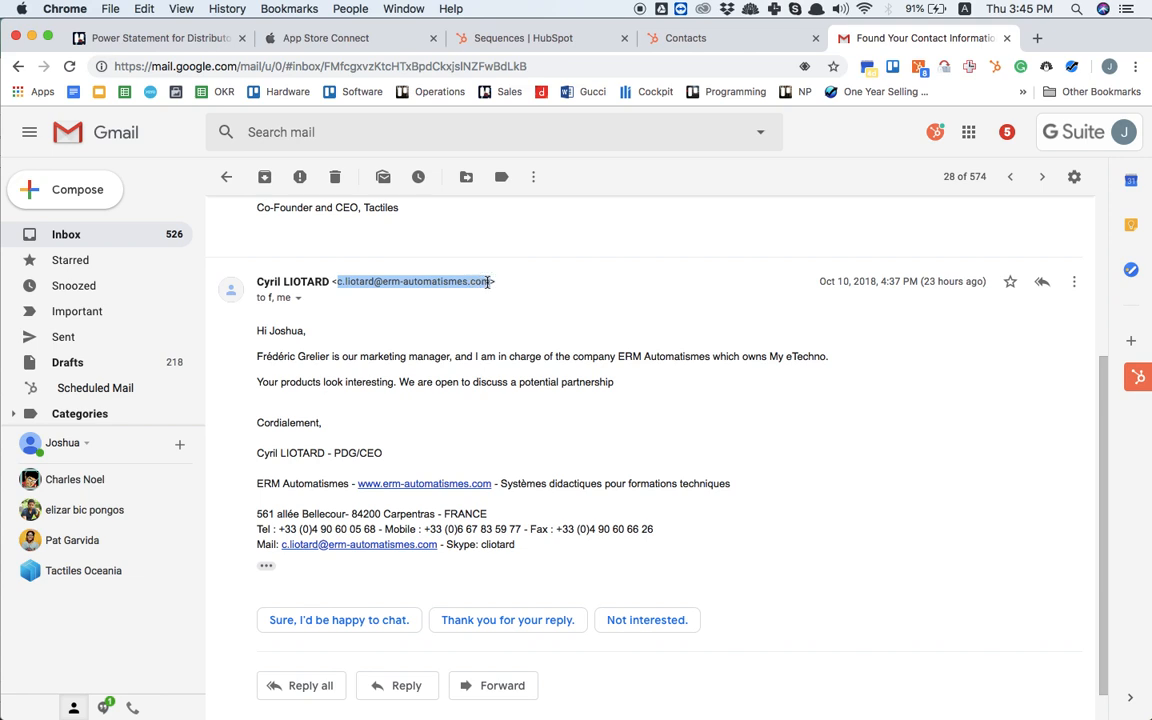
left_click(766, 44)
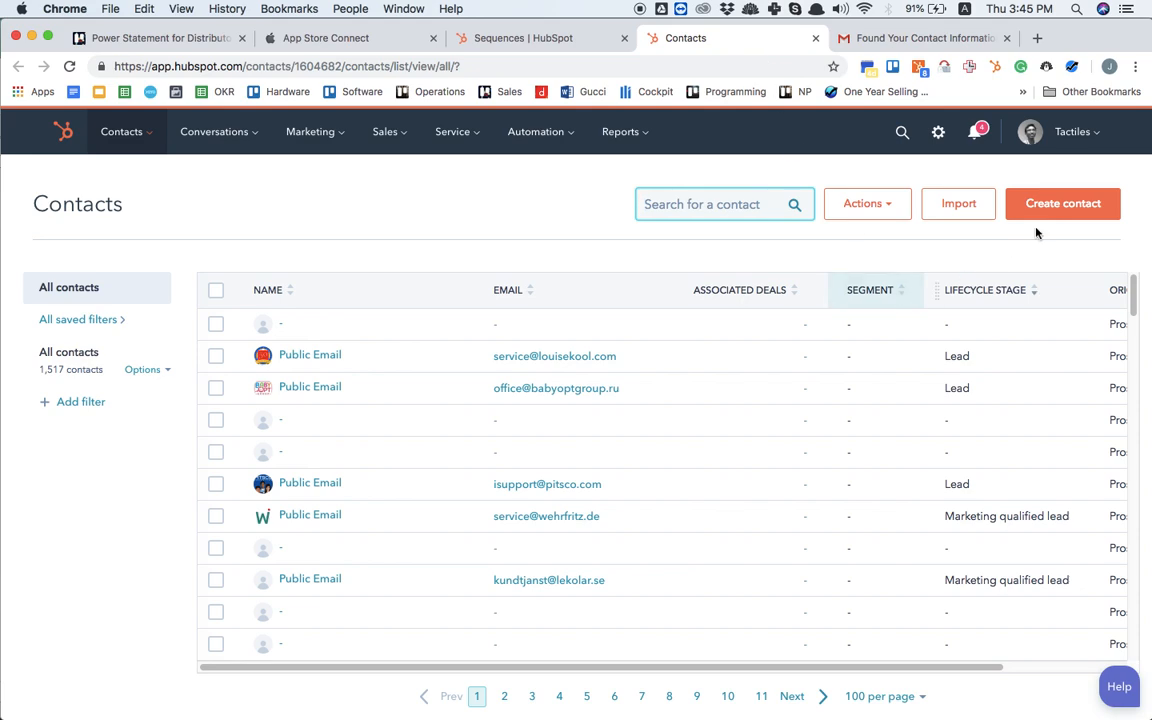
left_click(1091, 212)
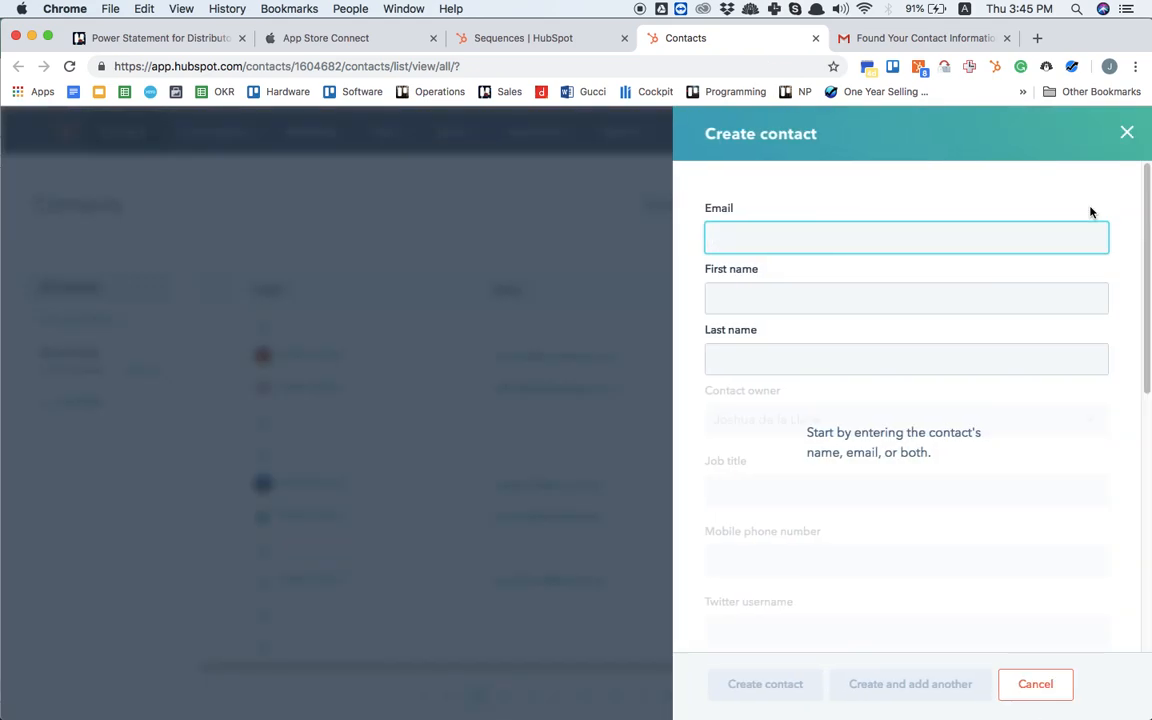
key("super+v")
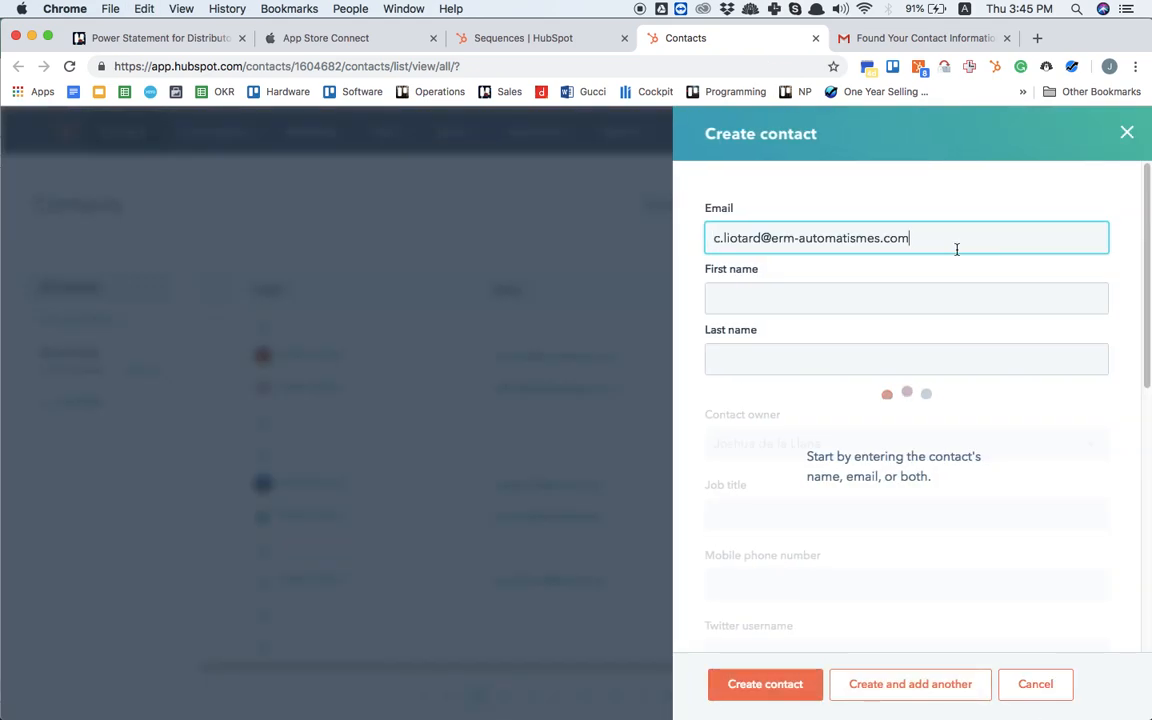
Step: Look up the sender's name in the Gmail reply and enter the new contact's first and last name in HubSpot
key("ctrl+shift+Tab")
key("ctrl+Tab")
key("ctrl+shift+Tab")
key("ctrl+shift+Tab")
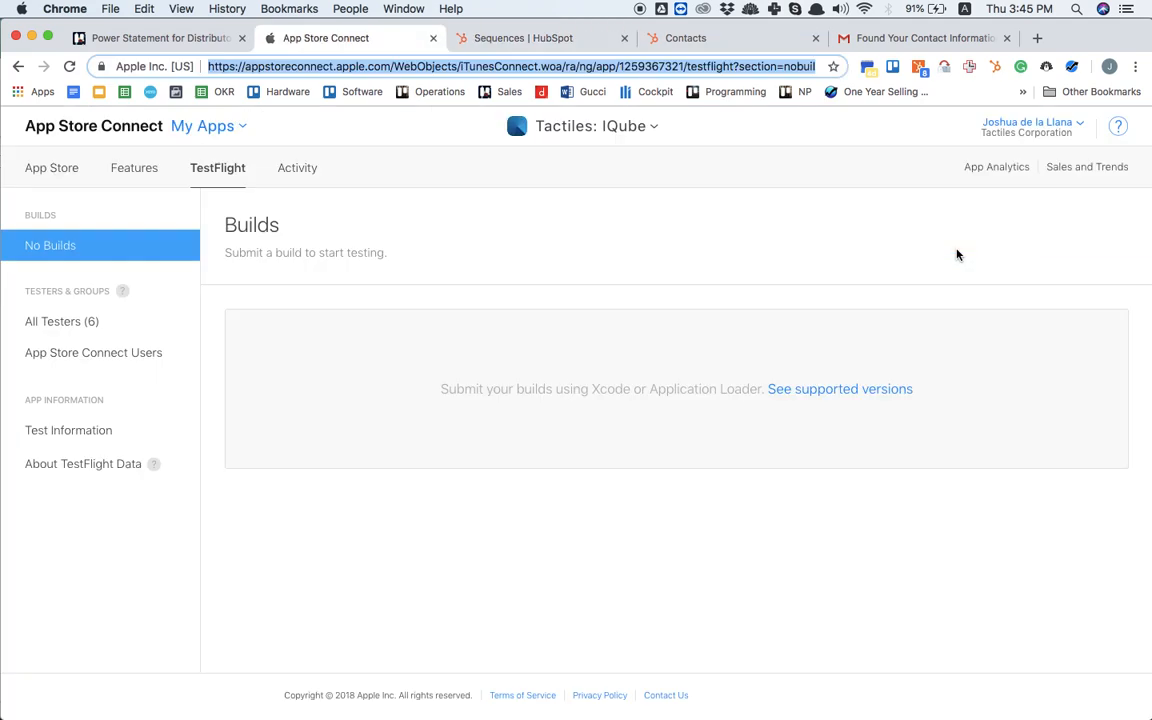
key("ctrl+Tab")
key("ctrl+Tab")
key("ctrl+Tab")
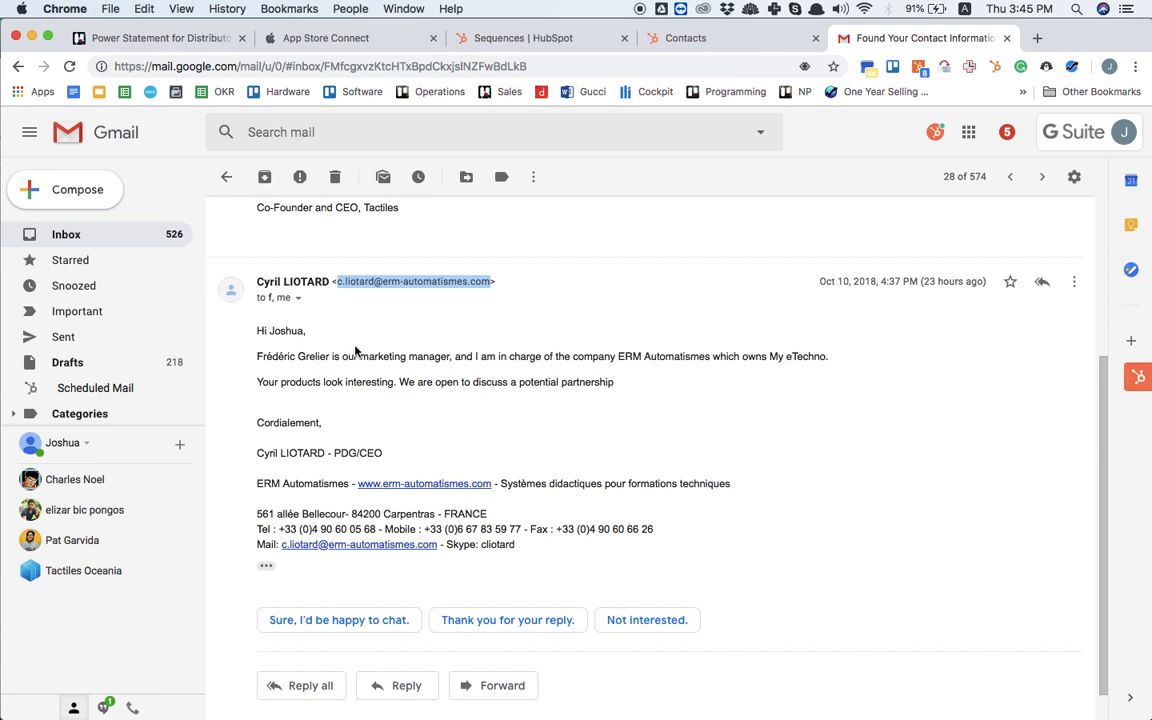
key("ctrl+shift+Tab")
left_click(740, 301)
key("Tab")
Step: Check the sender's role in the Gmail reply and set the new contact's job title to Founder
key("ctrl+shift+Tab")
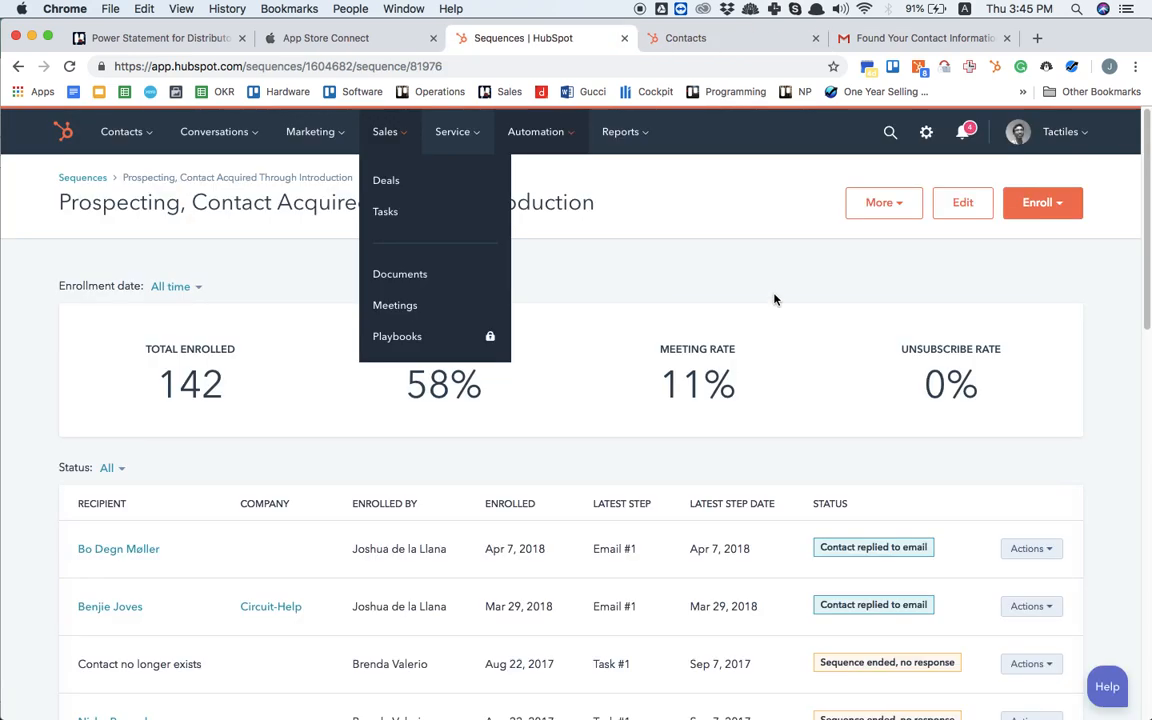
key("ctrl+Tab")
key("ctrl+Tab")
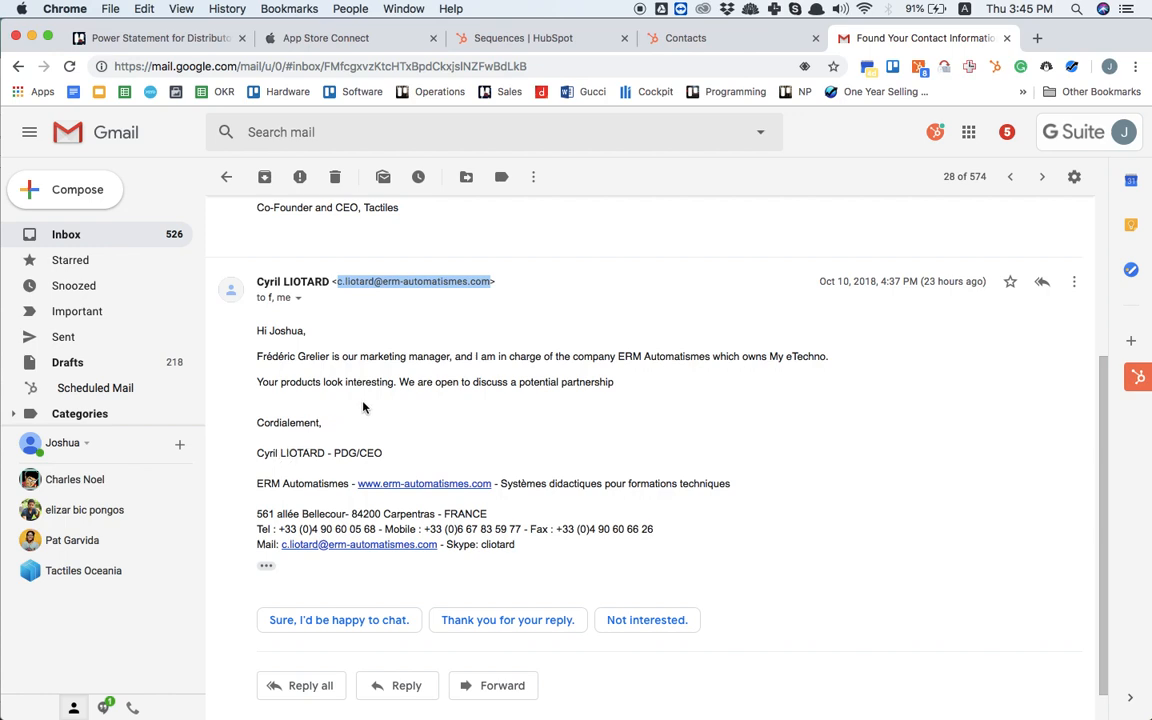
key("ctrl+shift+Tab")
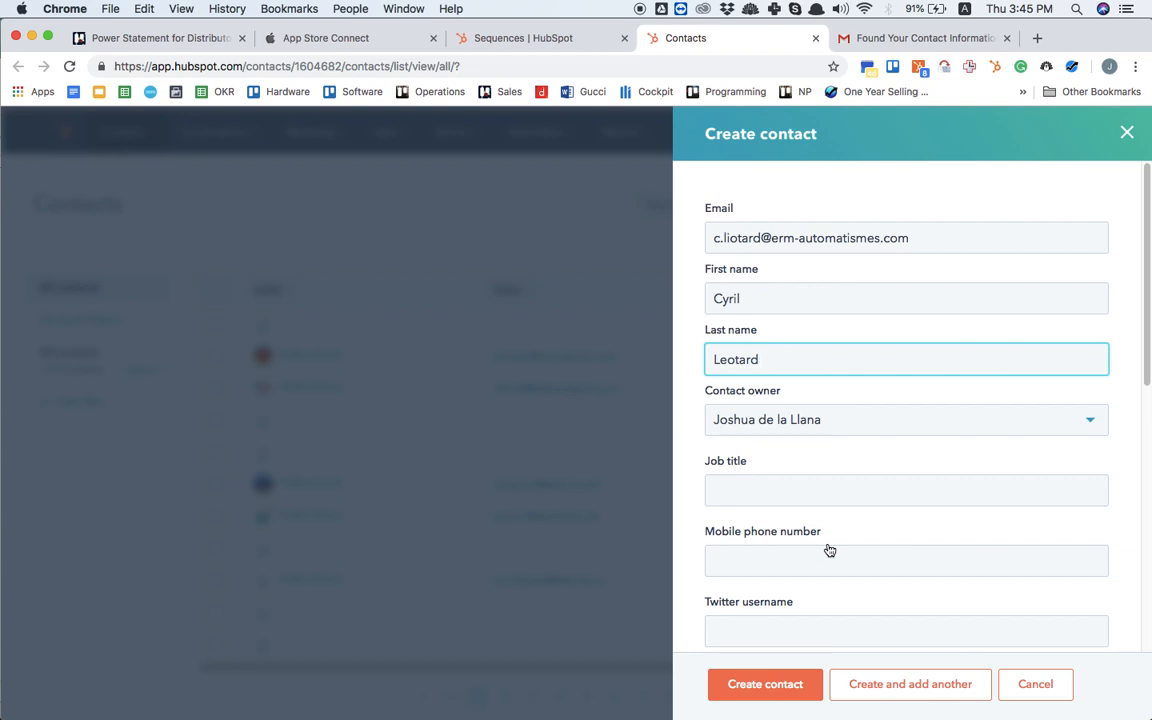
key("ctrl+Tab")
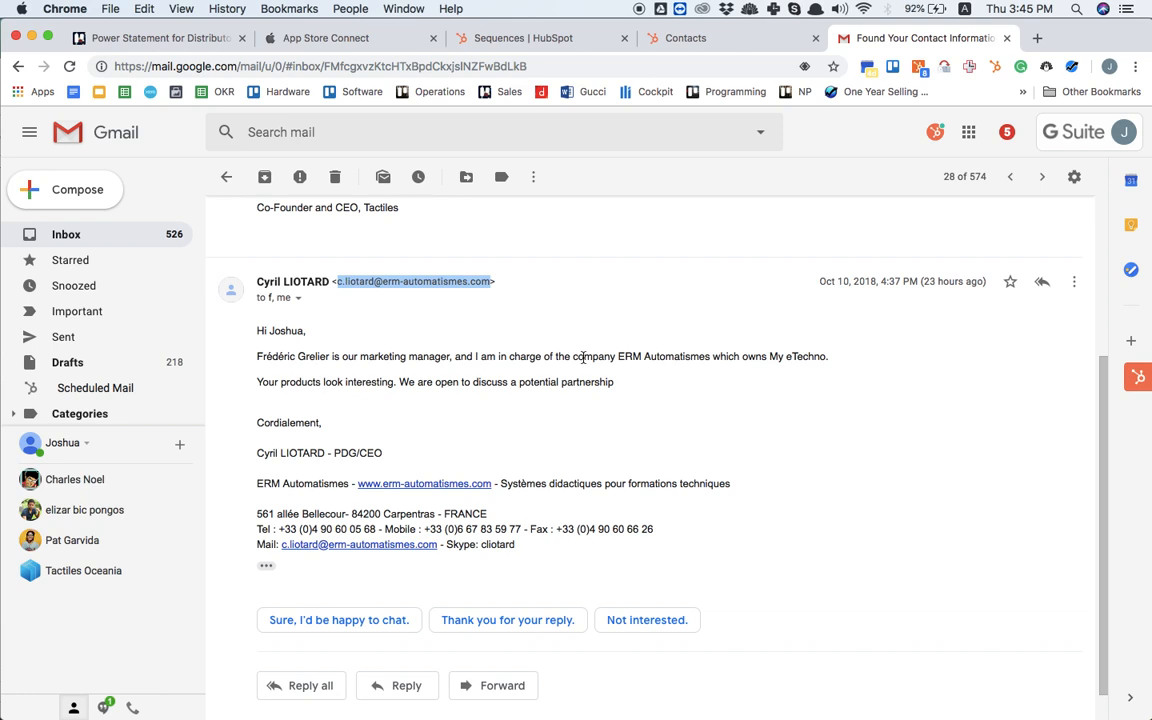
key("ctrl+shift+Tab")
left_click(777, 487)
type("Founder")
Step: Copy the mobile number from the Gmail signature into the new contact's mobile phone number in HubSpot
key("ctrl+shift+Tab")
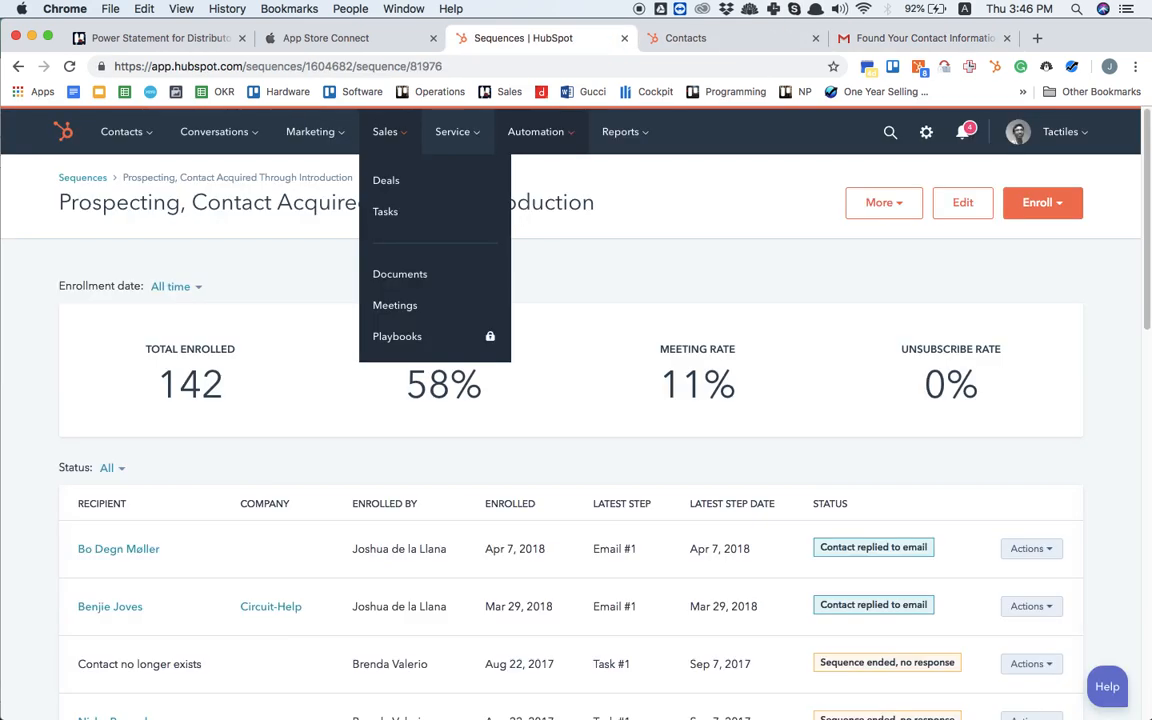
key("ctrl+Tab")
key("ctrl+Tab")
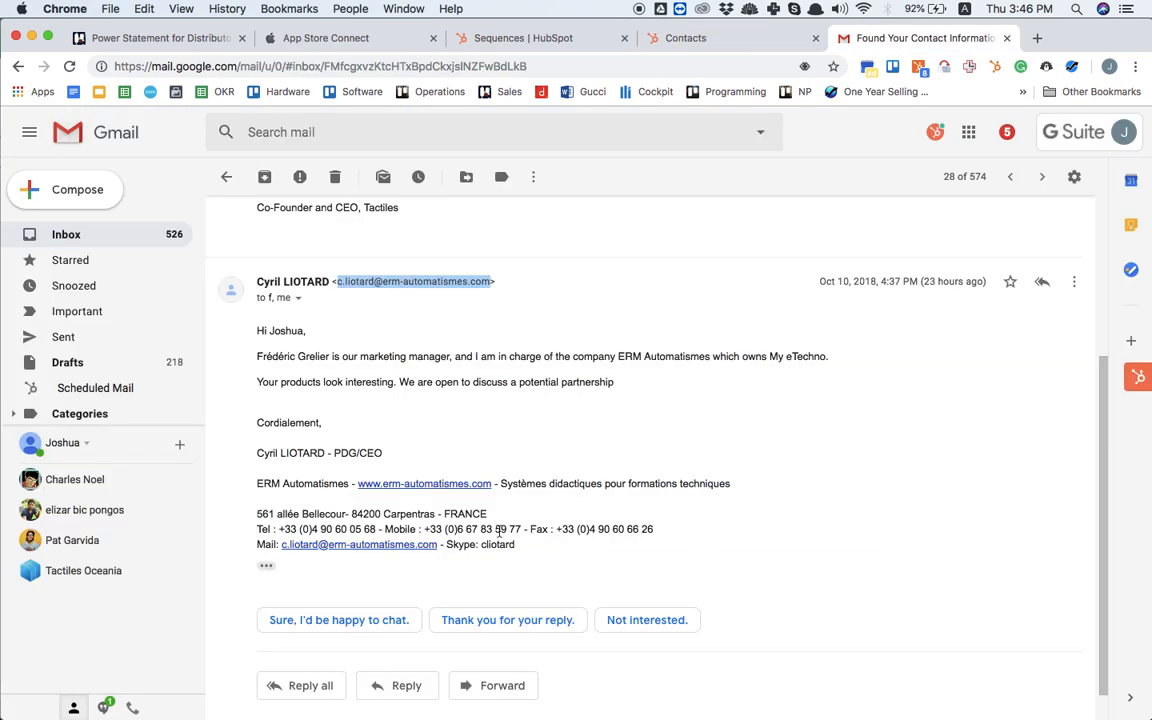
scroll(499, 535, "down", 1)
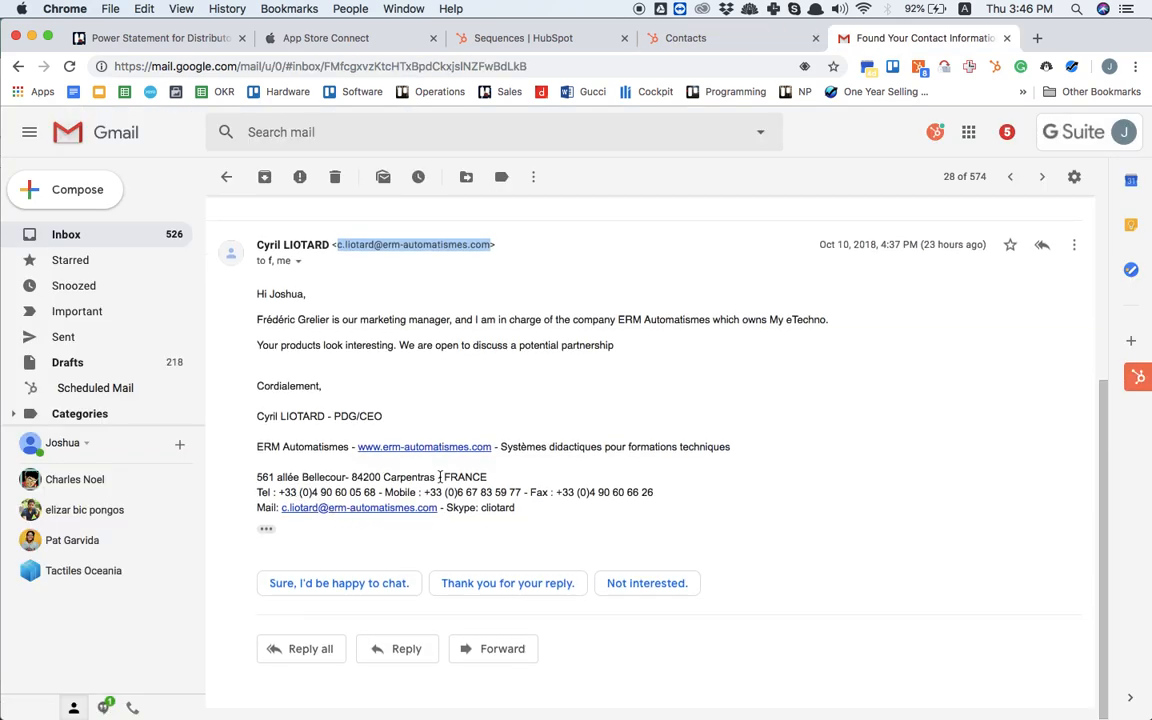
left_click_drag(424, 492, 521, 490)
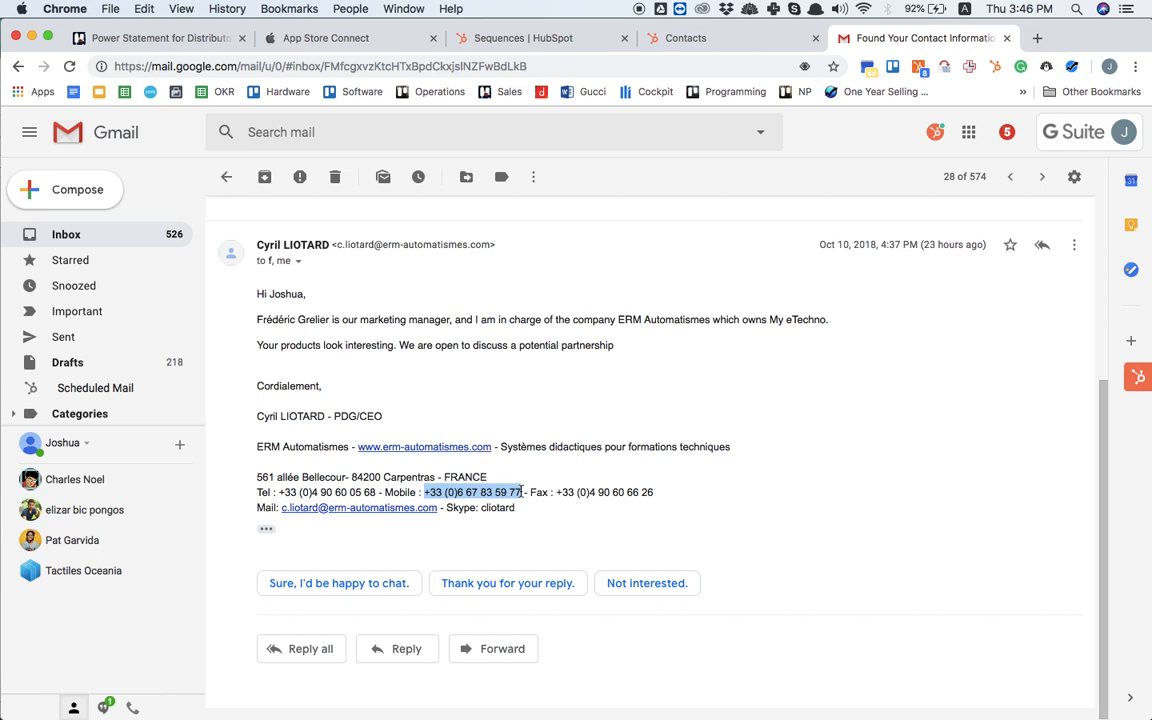
key("super+c")
key("ctrl+shift+Tab")
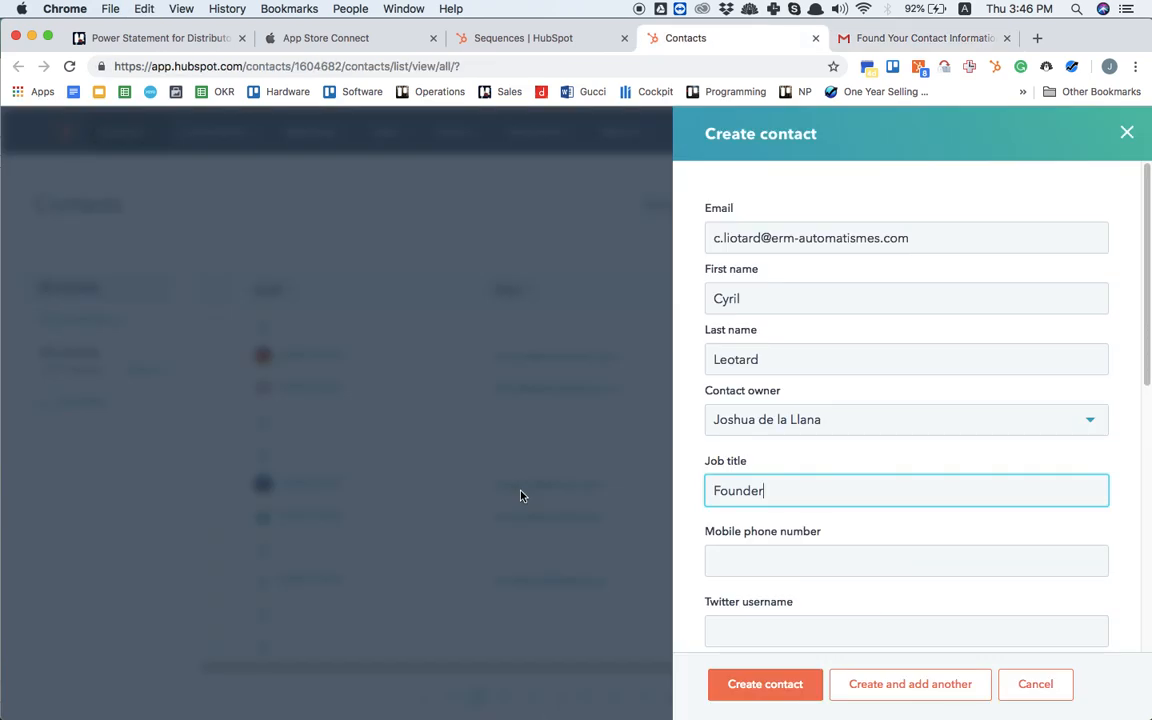
left_click(810, 559)
key("super+v")
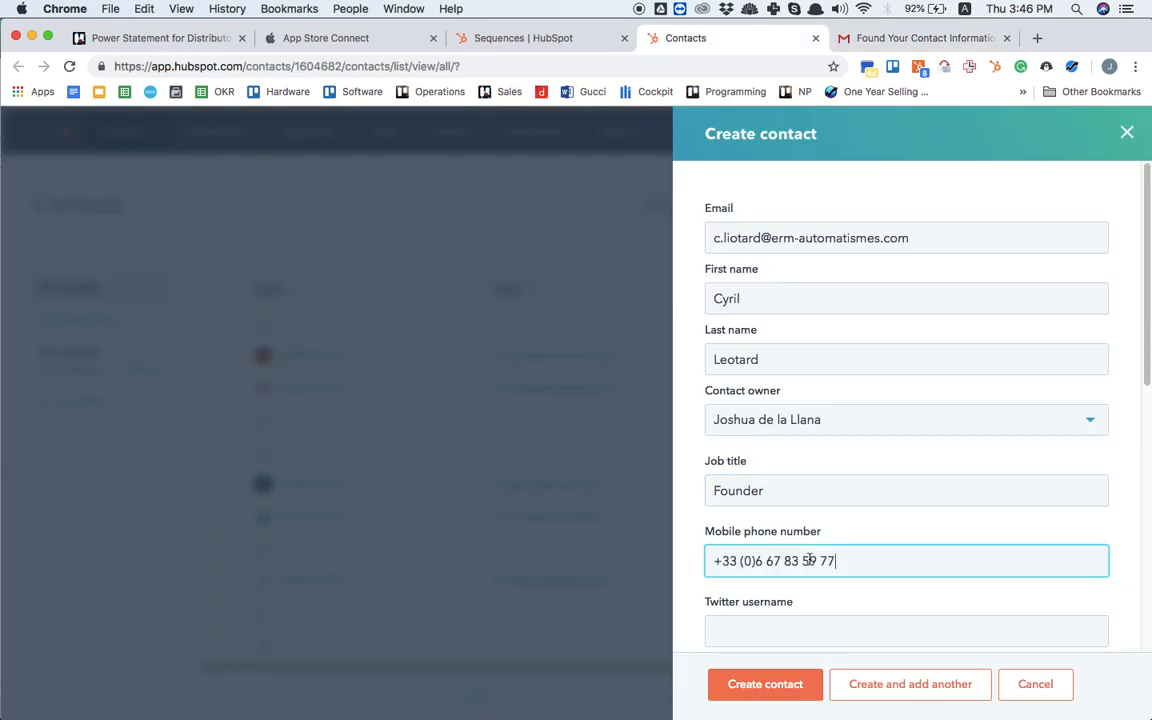
Step: Copy the Skype name from the Gmail signature into the new contact's Skype ID in HubSpot
scroll(810, 559, "down", 5)
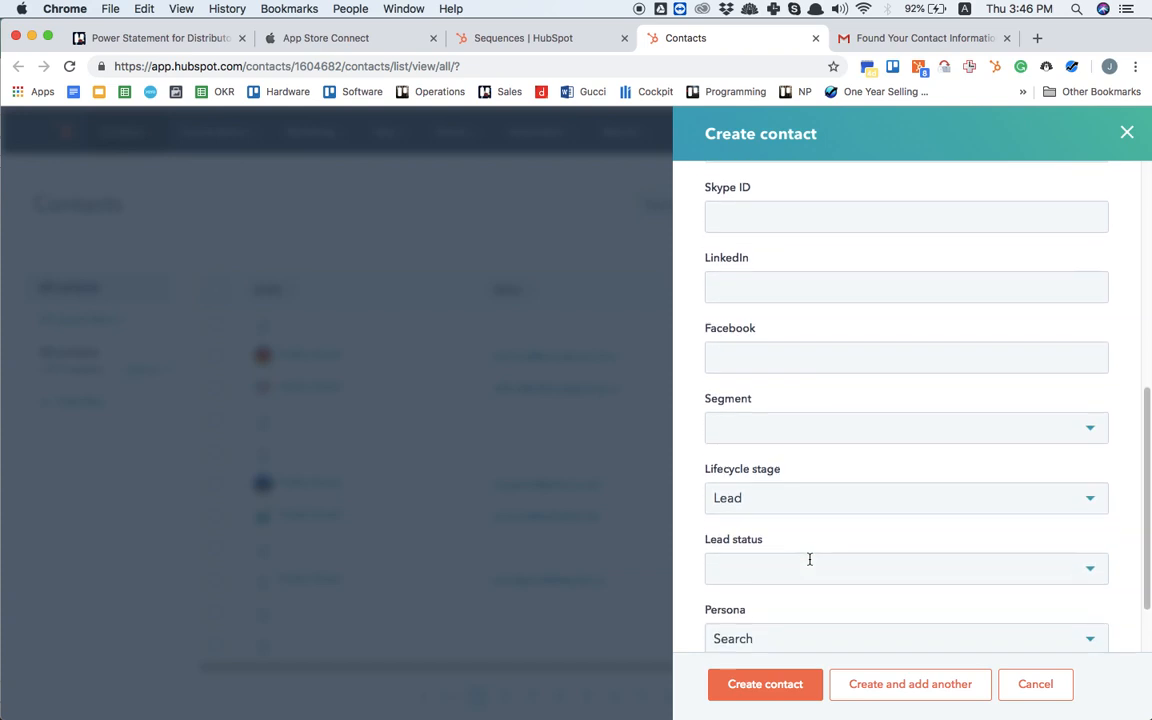
scroll(810, 559, "up", 3)
scroll(810, 559, "up", 3)
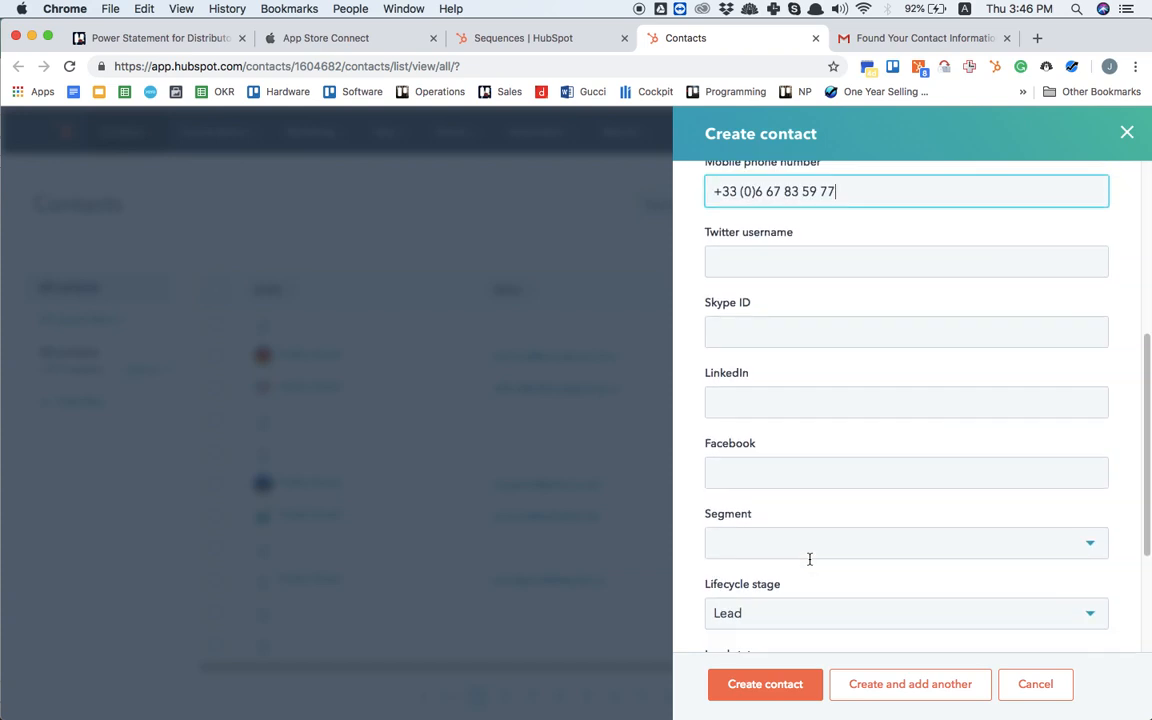
key("ctrl+shift+Tab")
key("ctrl+Tab")
key("ctrl+Tab")
left_click_drag(515, 508, 482, 510)
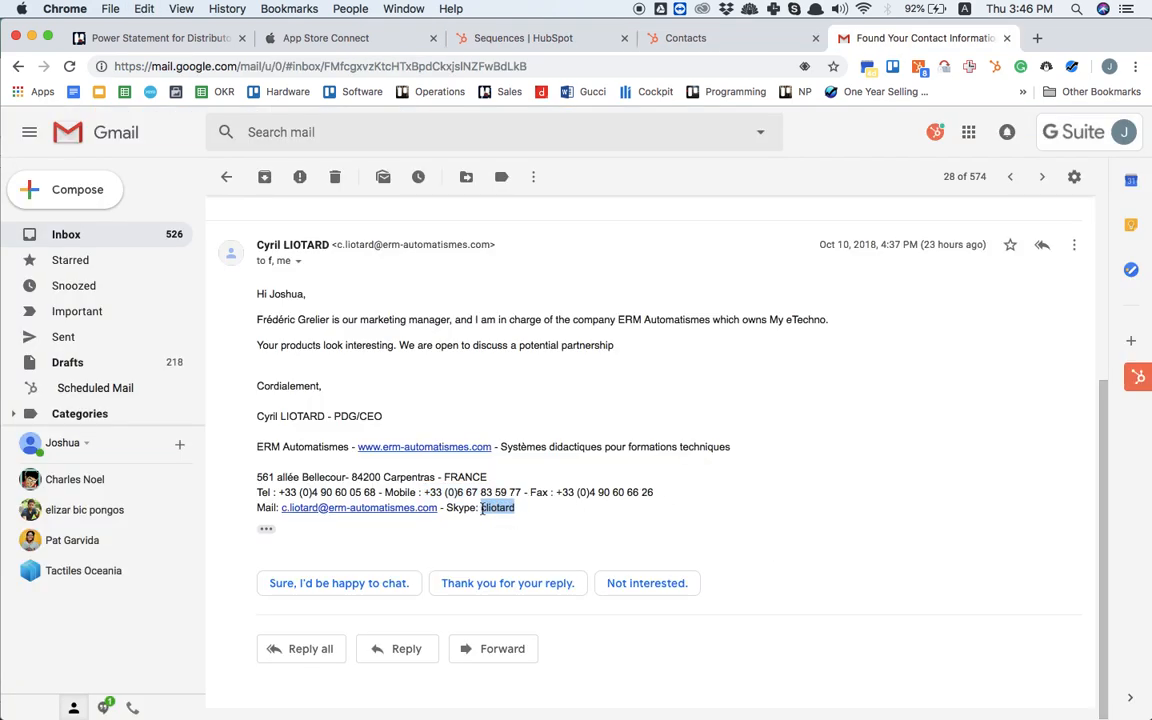
key("ctrl+shift+Tab")
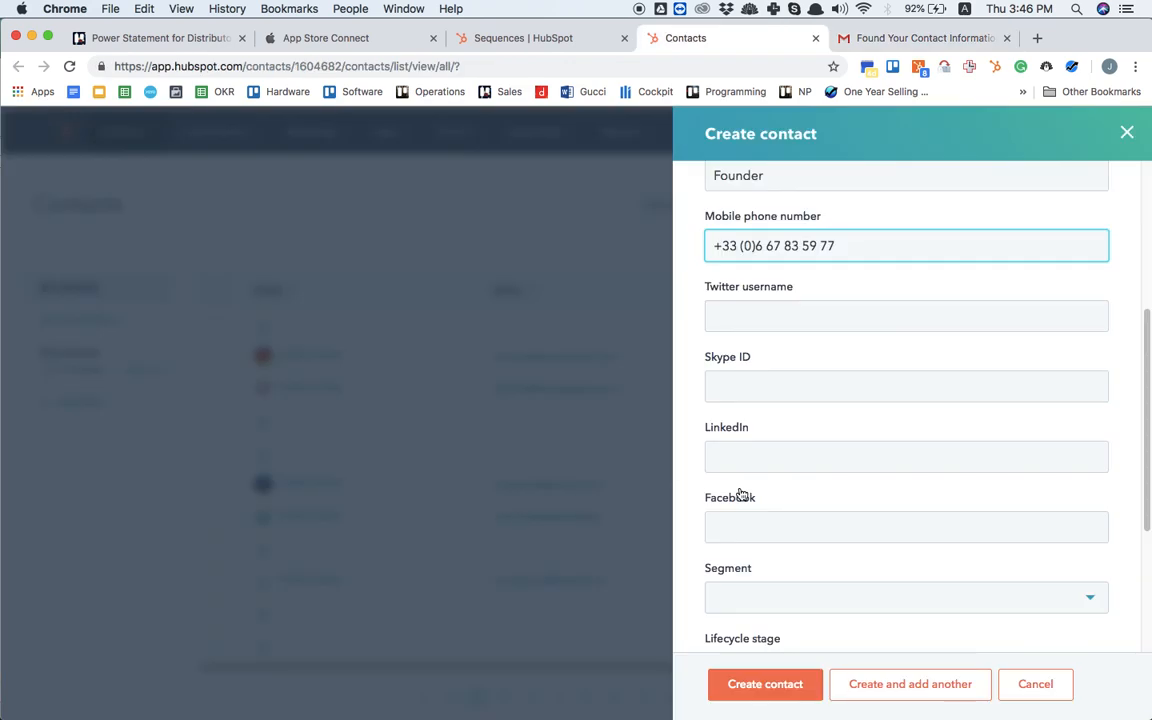
left_click(788, 387)
key("super+v")
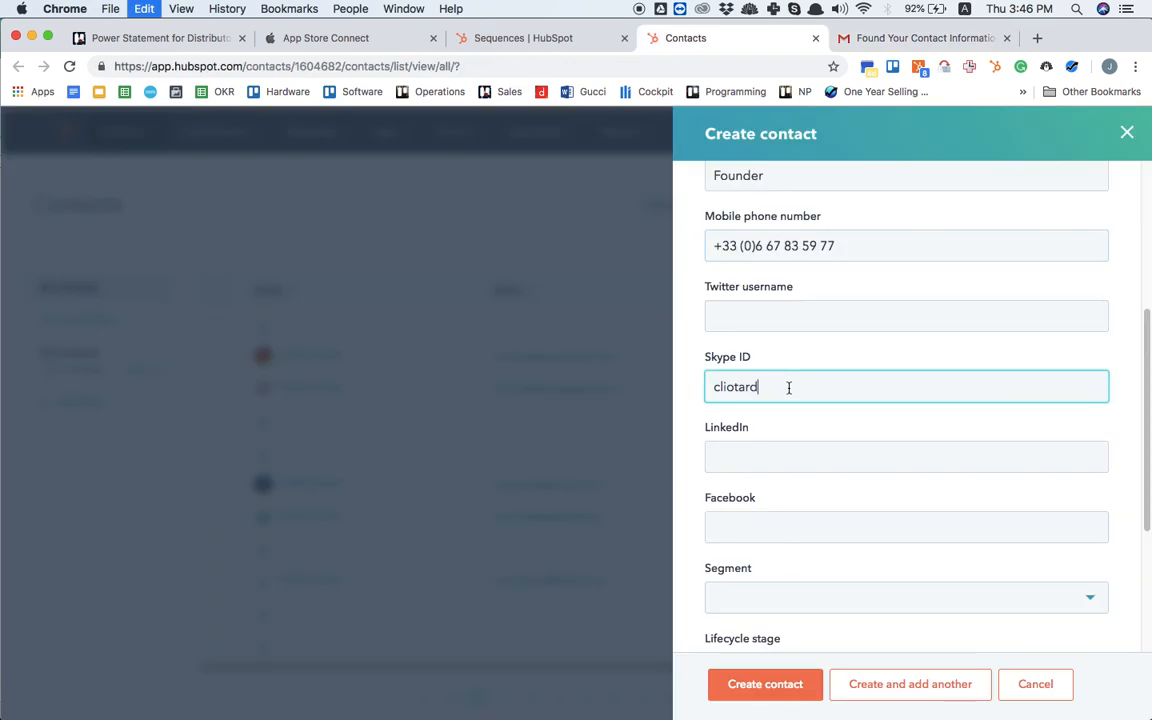
Step: Set the new contact's lifecycle stage to Marketing qualified lead
scroll(788, 387, "down", 5)
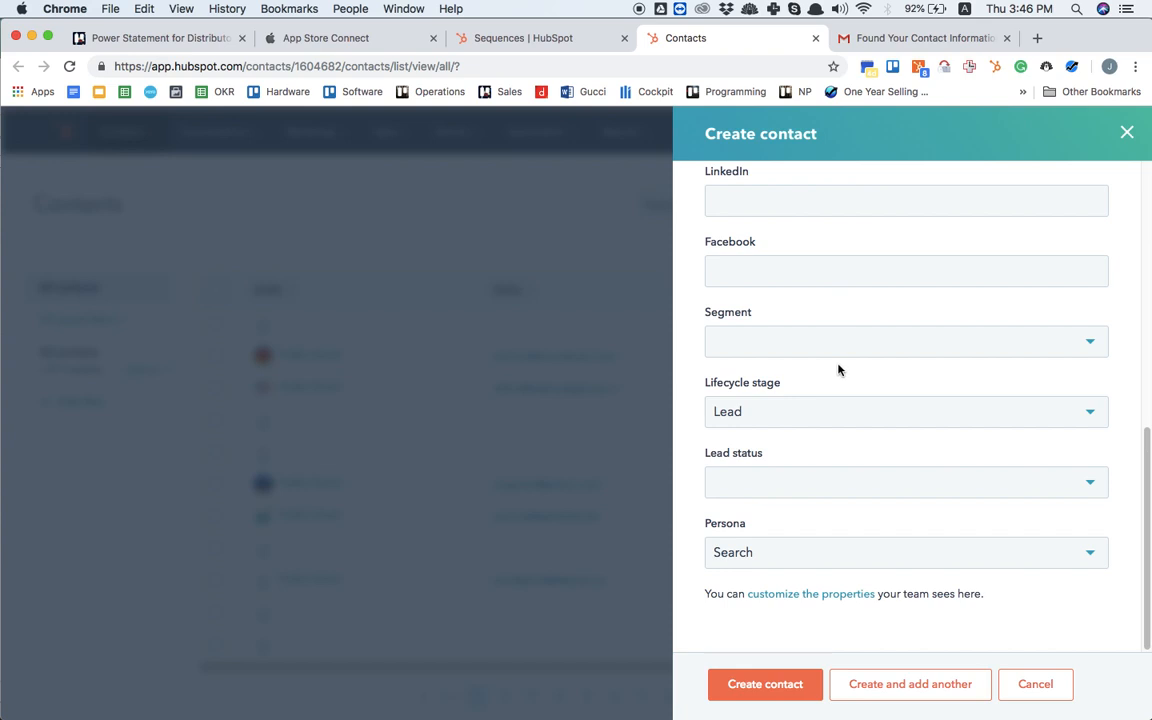
left_click(779, 411)
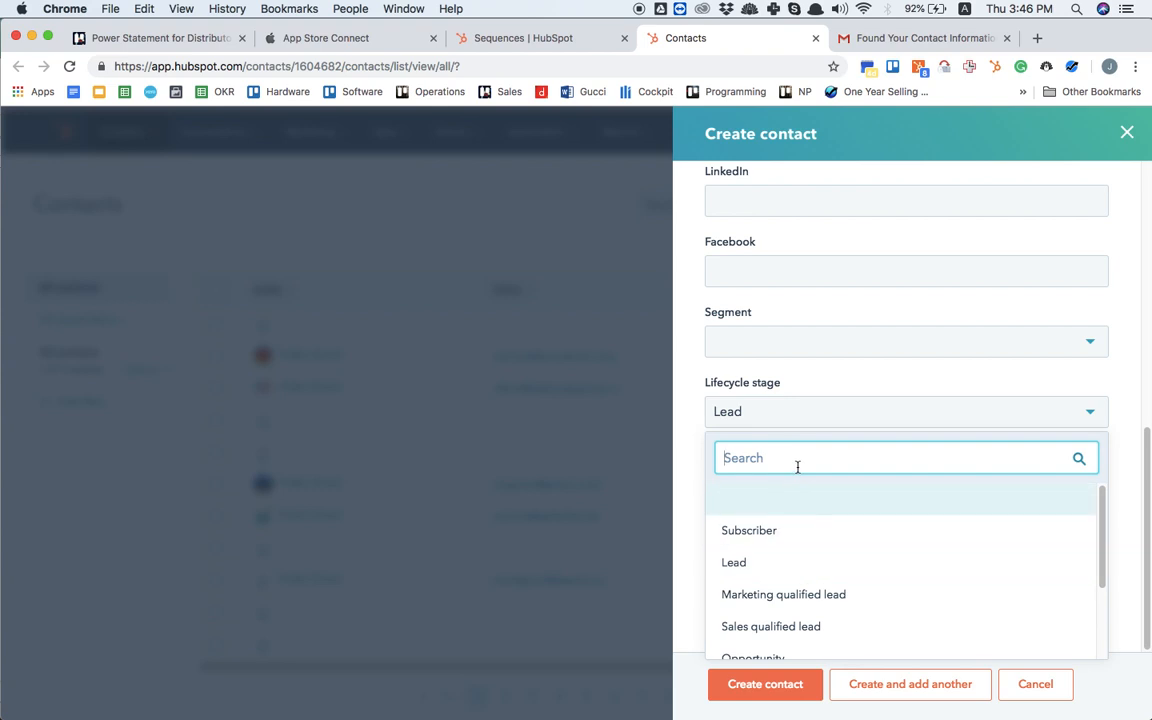
type("ma")
key("BackSpace")
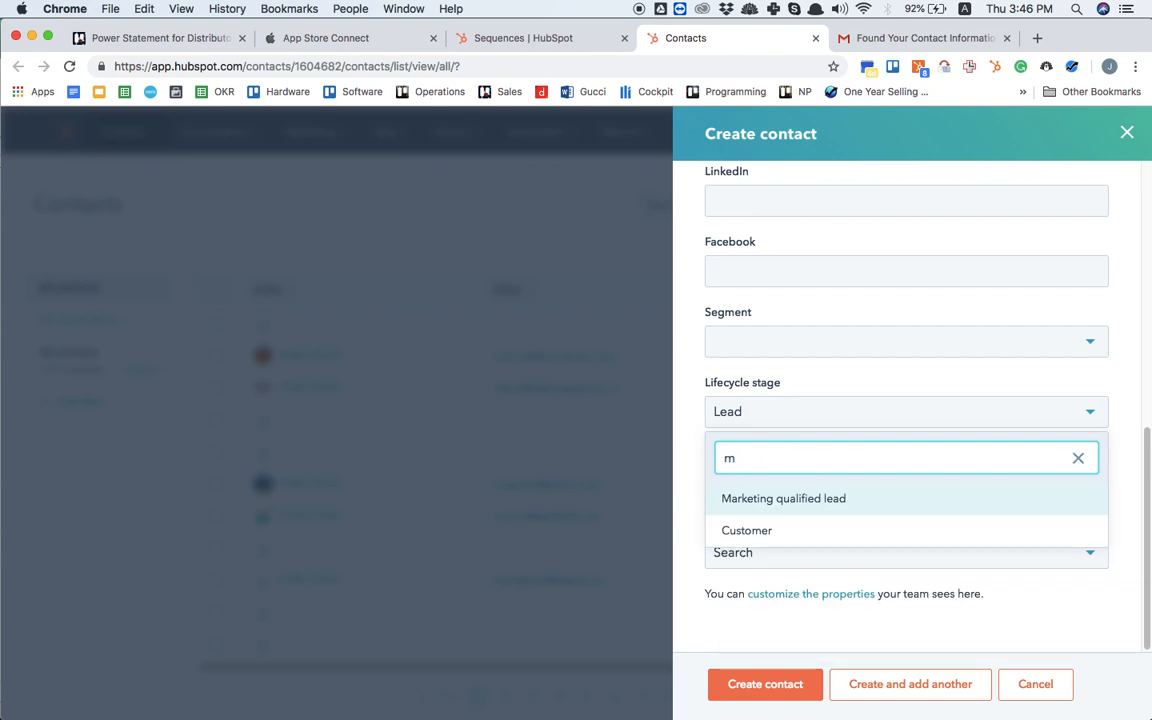
left_click(829, 495)
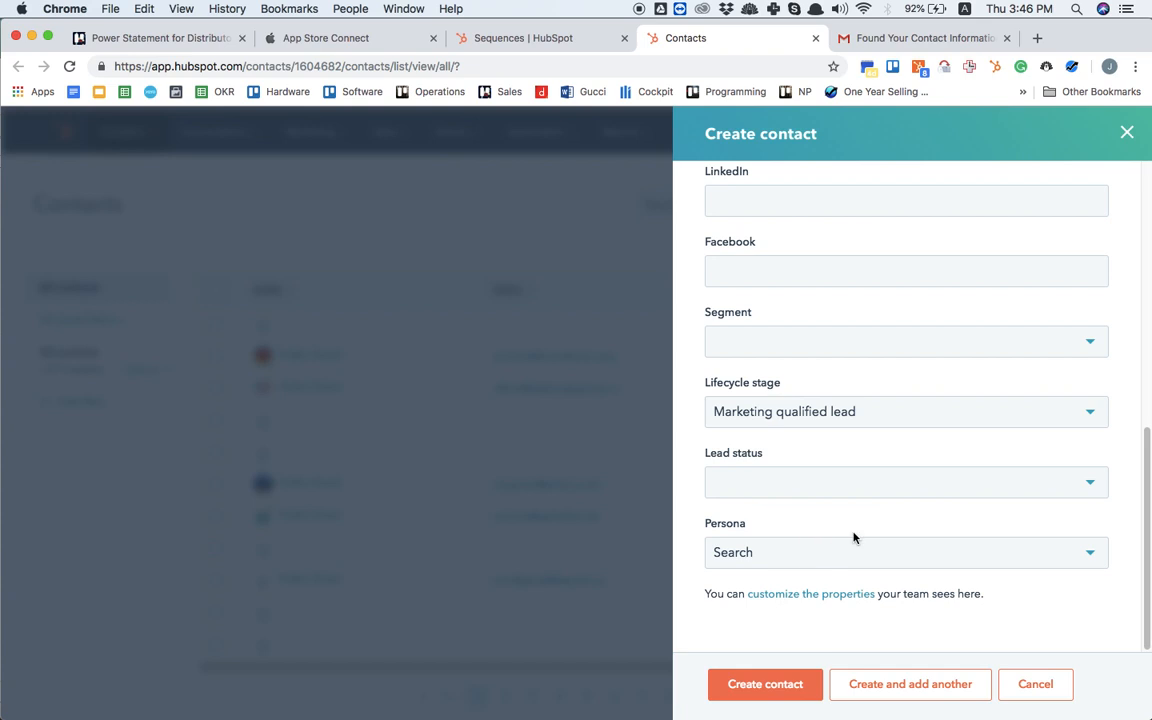
Step: Review the remaining contact properties and create the contact
scroll(875, 523, "up", 2)
scroll(875, 523, "up", 3)
scroll(874, 522, "down", 6)
left_click(765, 685)
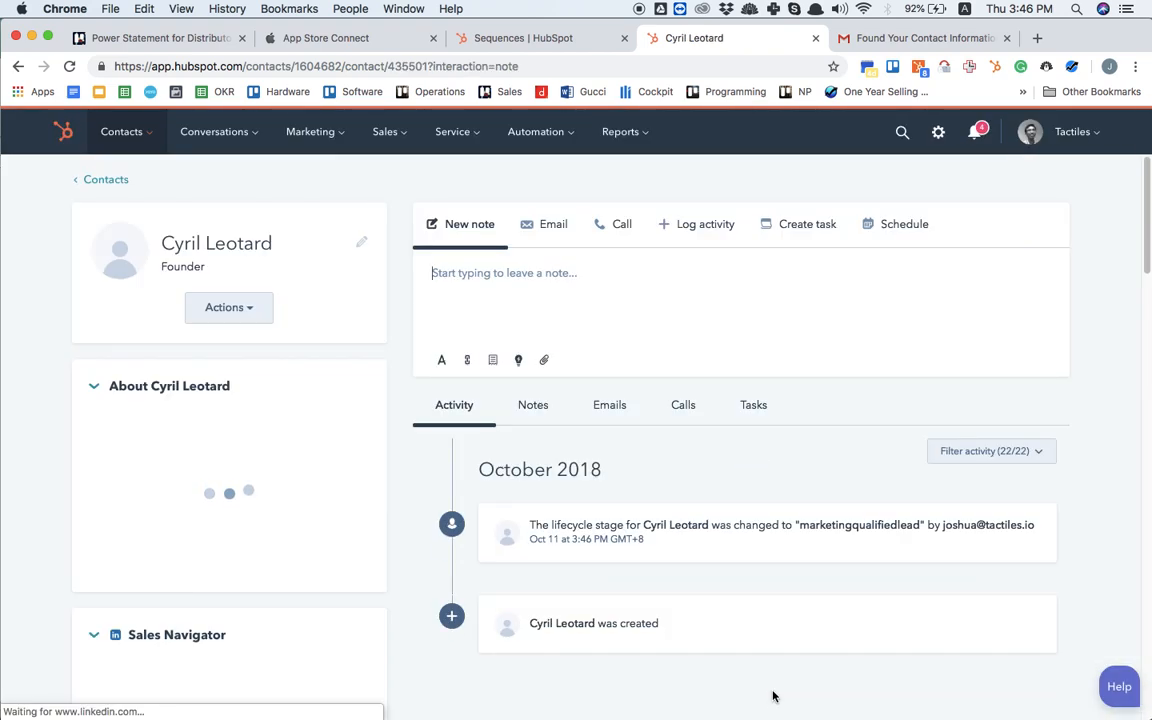
Step: Review the new contact's record and the associated company's details, including its web pages, phone and address
scroll(260, 512, "down", 6)
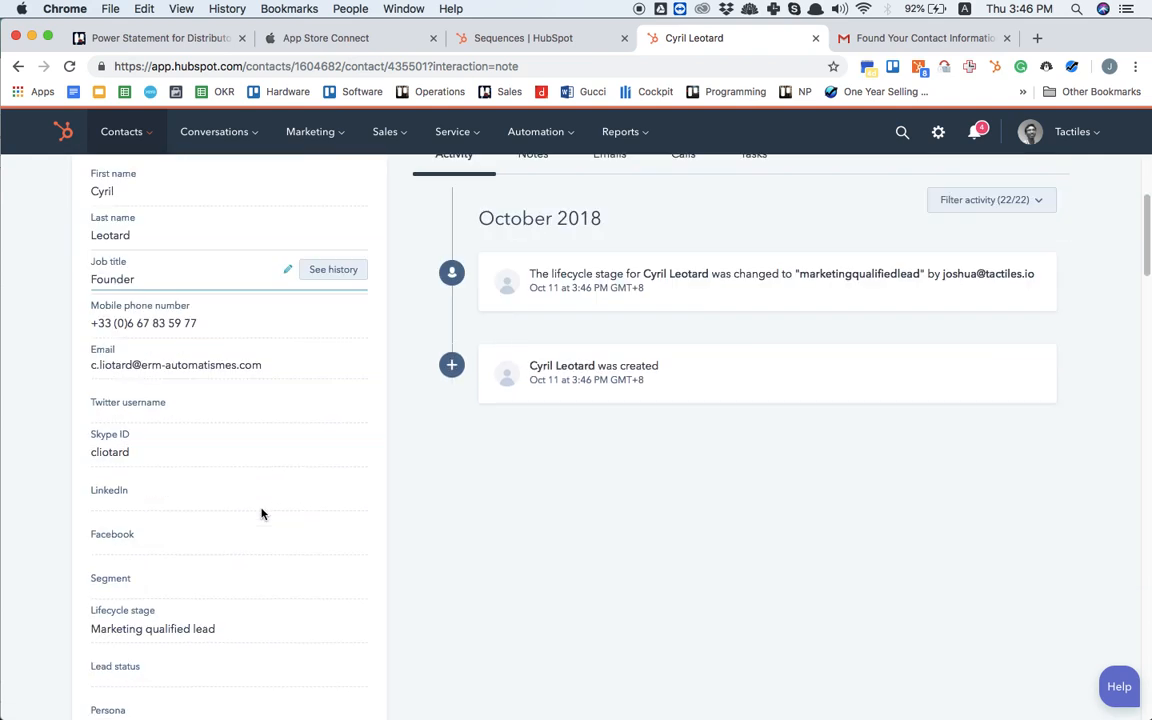
scroll(261, 514, "down", 10)
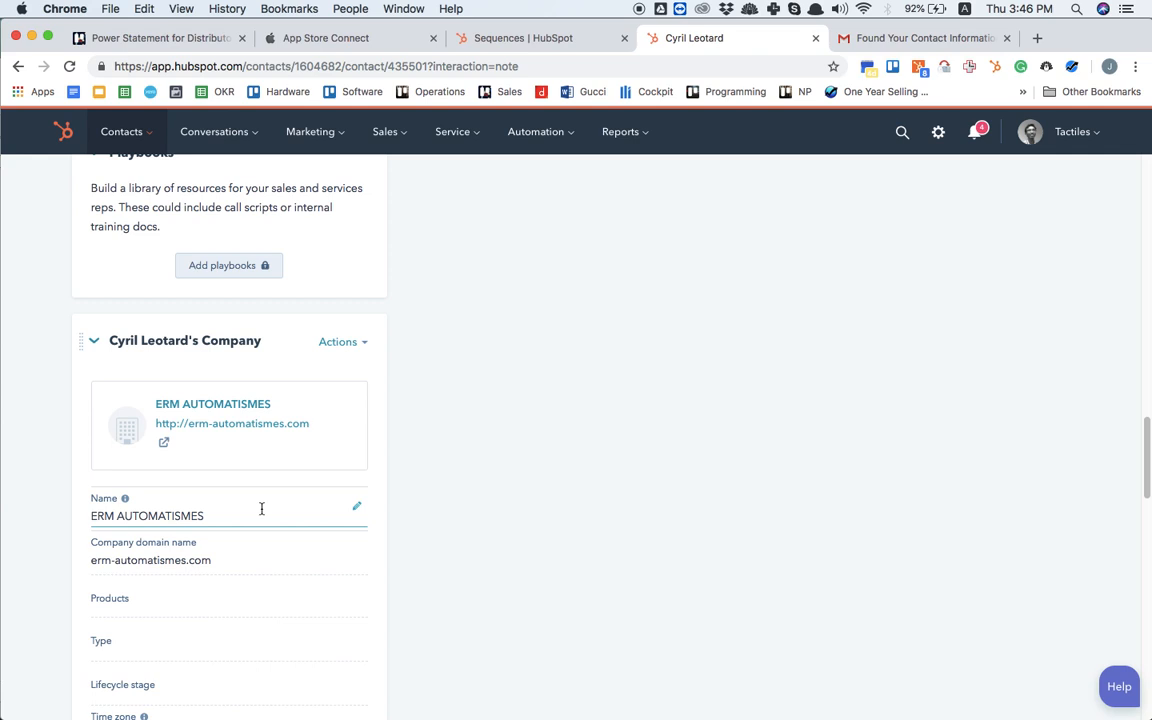
scroll(261, 512, "down", 15)
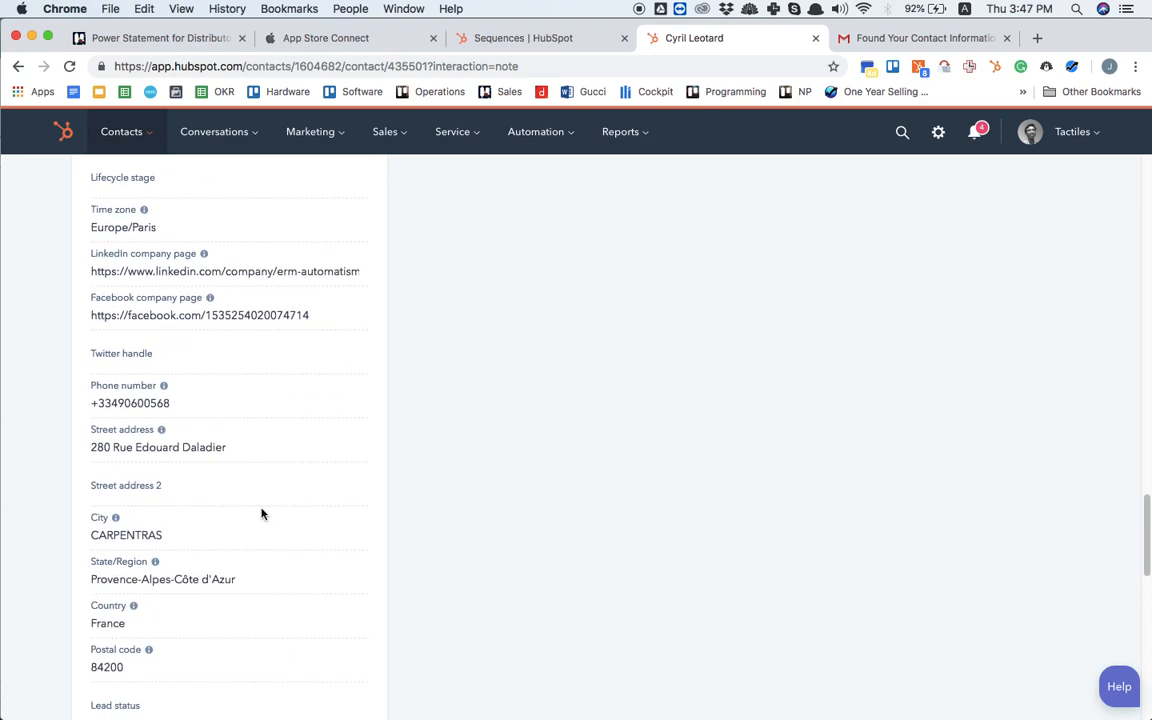
scroll(261, 512, "up", 5)
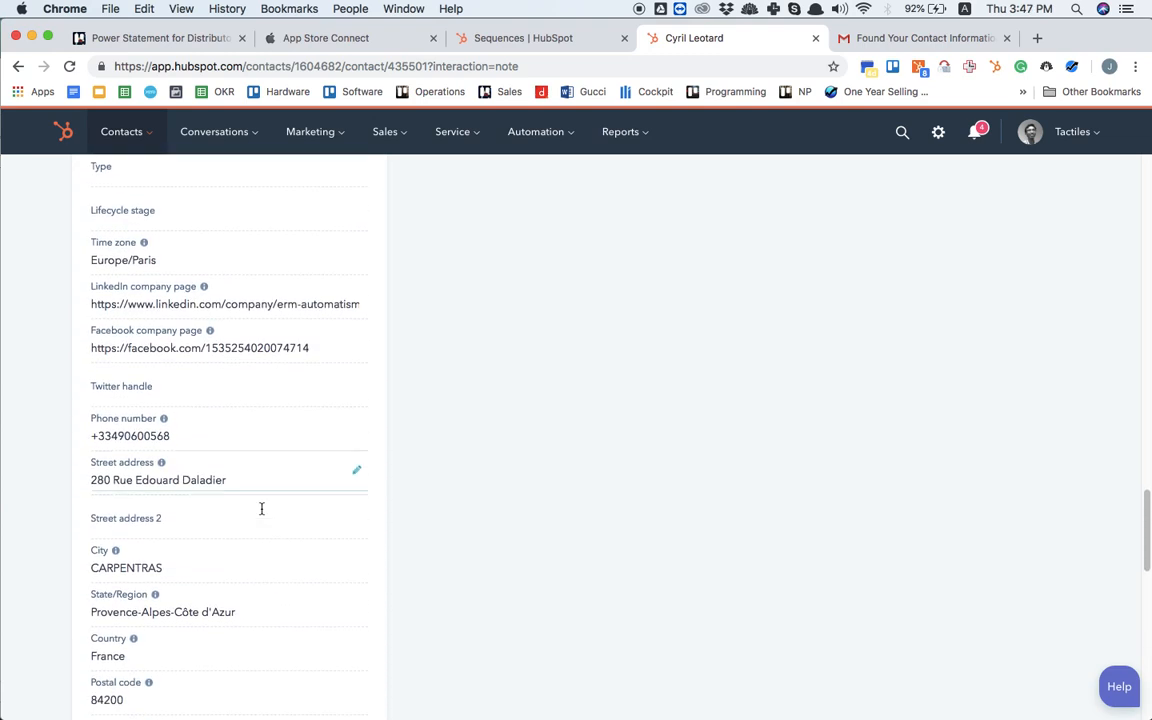
scroll(261, 512, "down", 3)
scroll(263, 514, "up", 20)
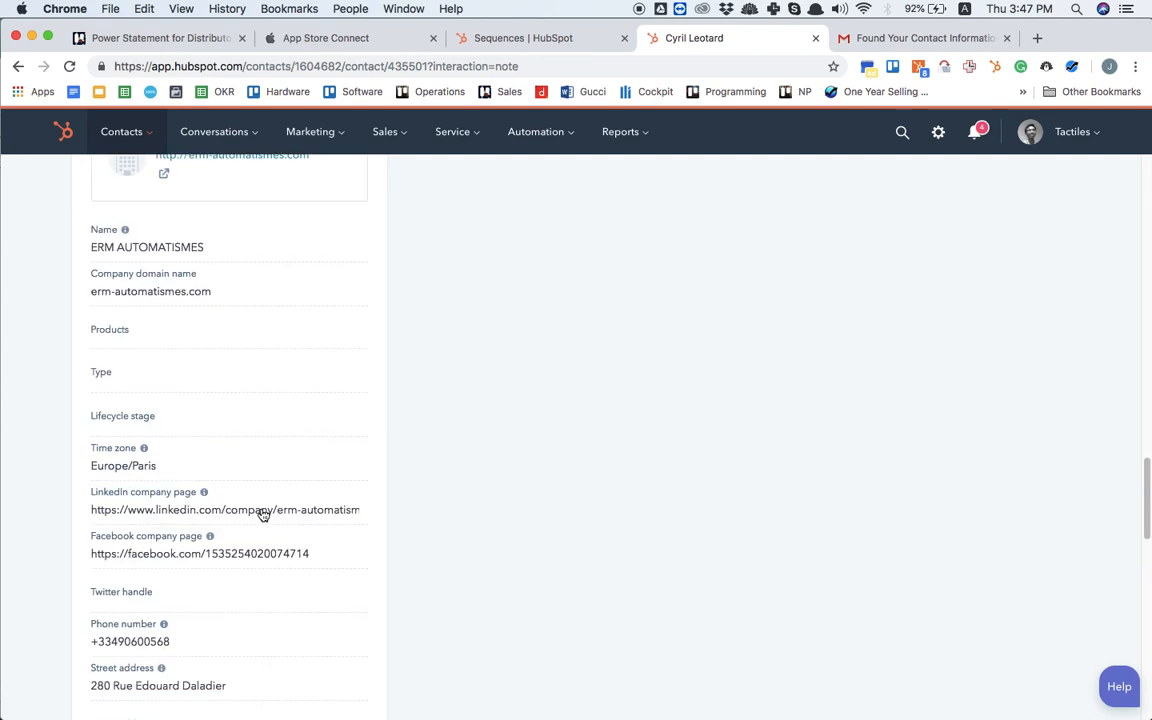
Step: Return to the prospect's Gmail reply, show its recipient details and copy the other recipient's email address at the prospect's company
scroll(263, 514, "up", 10)
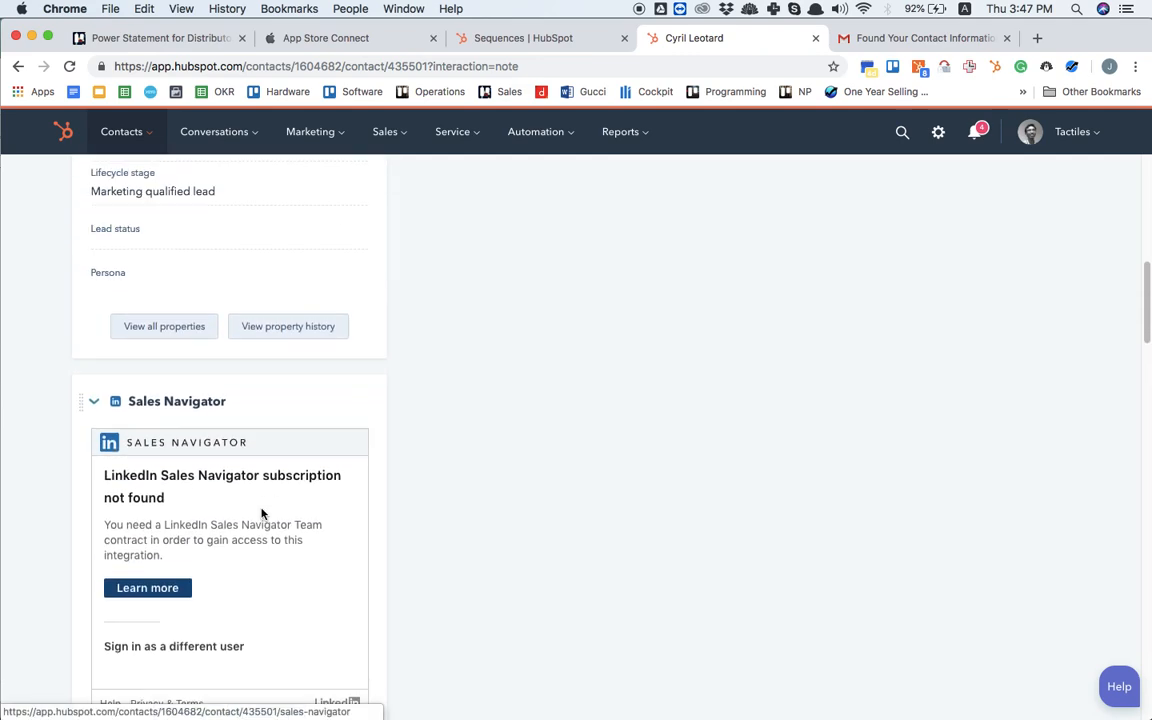
scroll(263, 514, "down", 12)
scroll(263, 514, "down", 10)
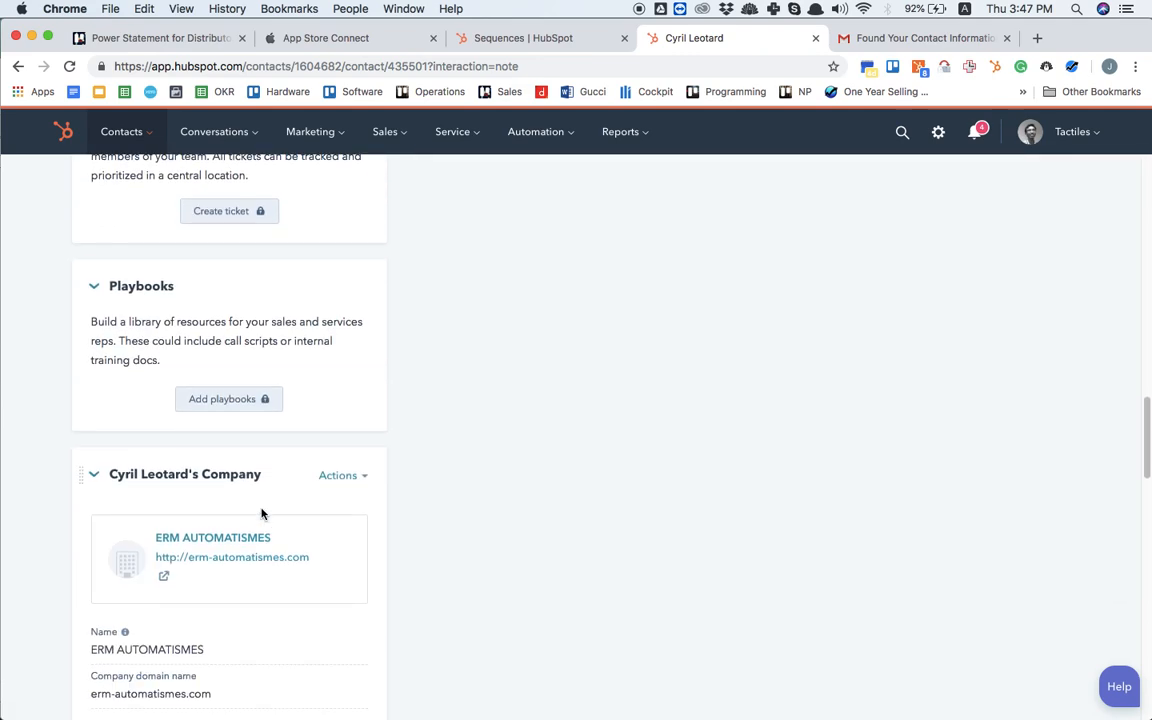
key("ctrl+shift+Tab")
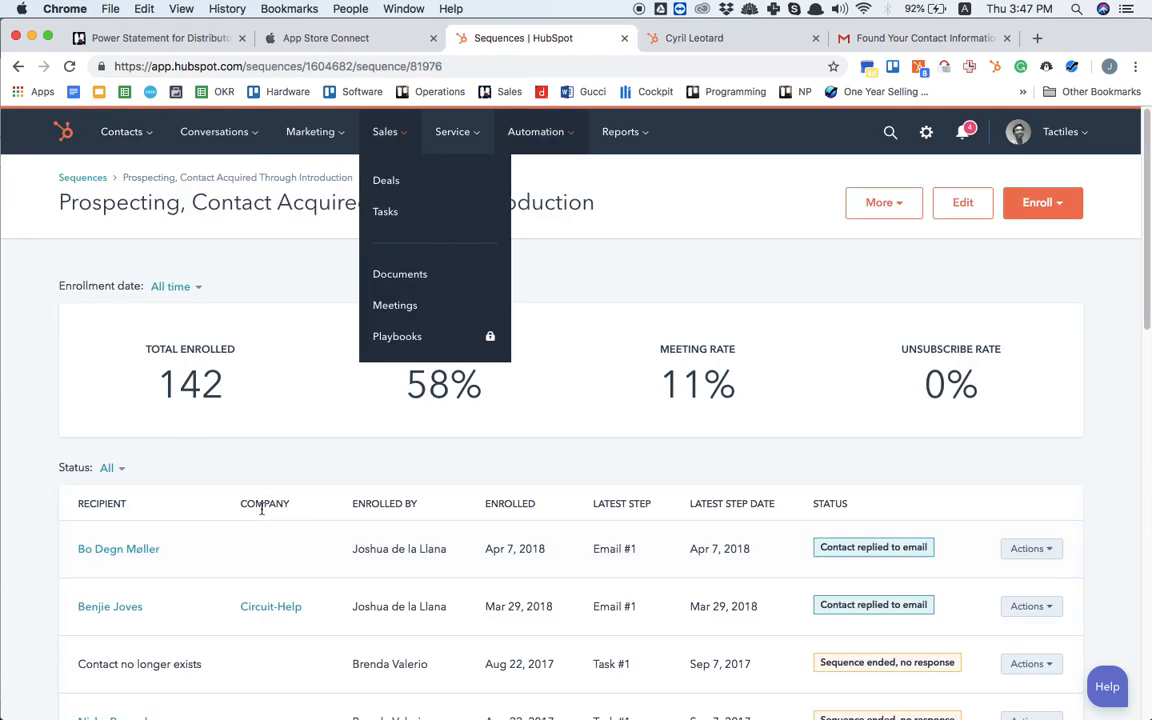
key("ctrl+Tab")
key("ctrl+Tab")
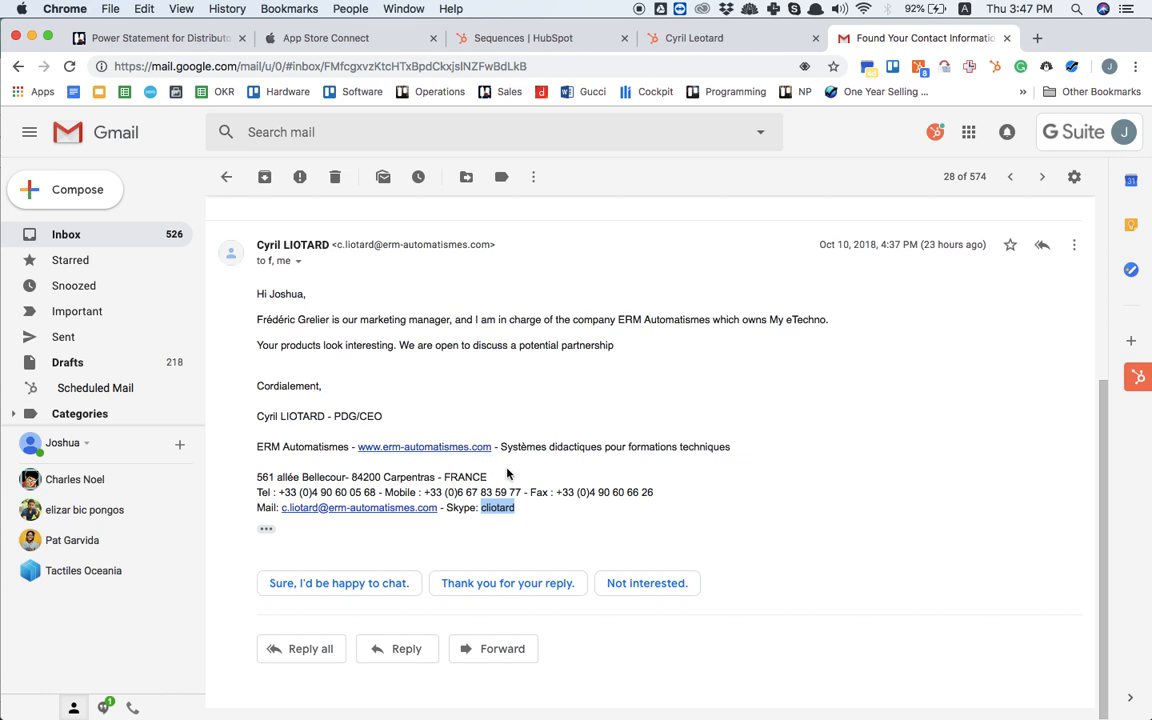
left_click(299, 262)
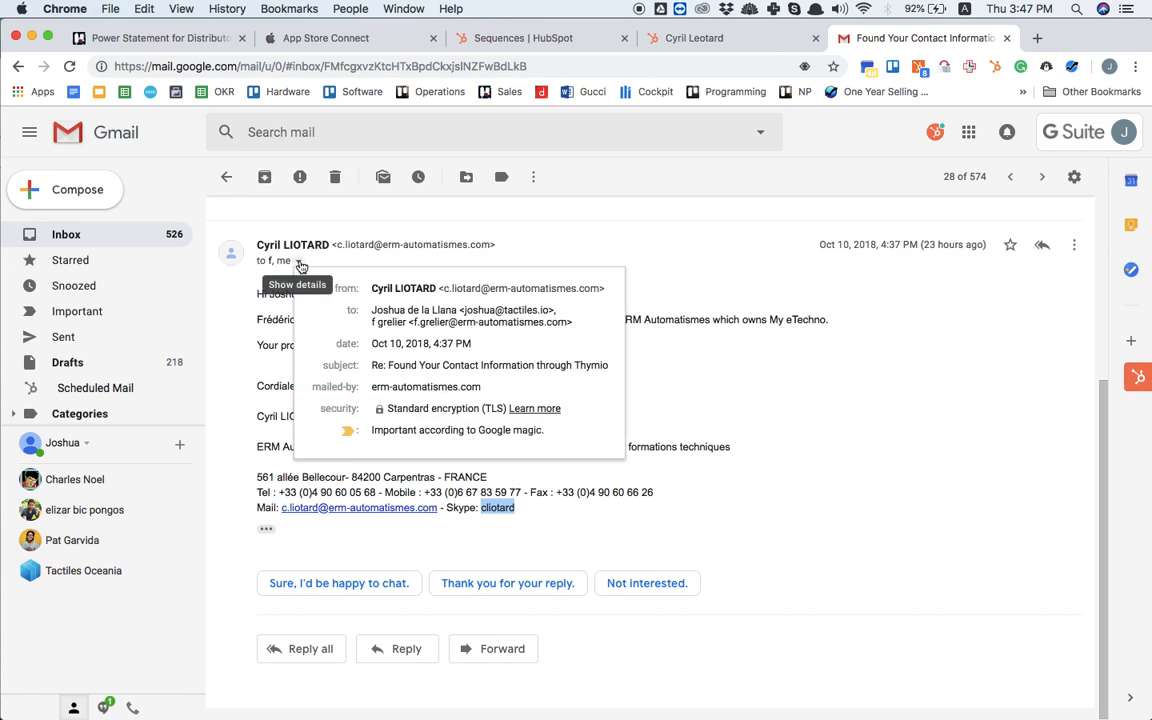
left_click_drag(416, 321, 568, 318)
key("super+c")
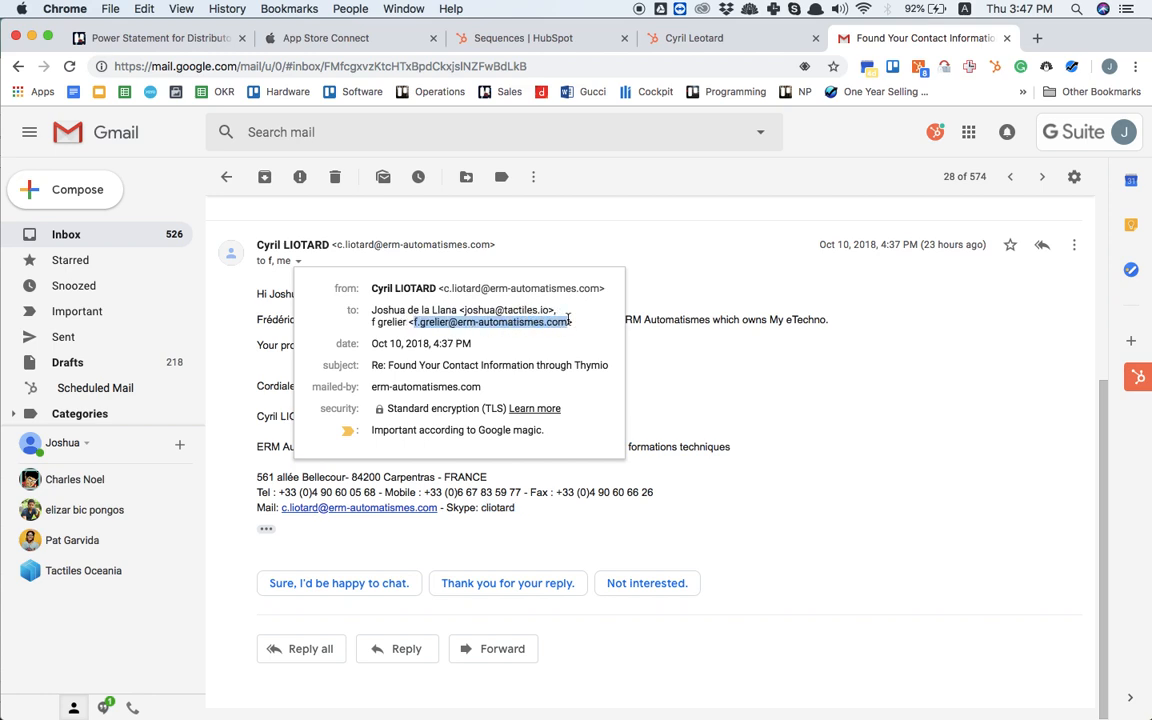
Step: Open the ERM AUTOMATISMES company record from the new contact's associated company in HubSpot
key("ctrl+shift+Tab")
scroll(326, 424, "down", 1)
scroll(326, 425, "up", 2)
scroll(326, 424, "up", 1)
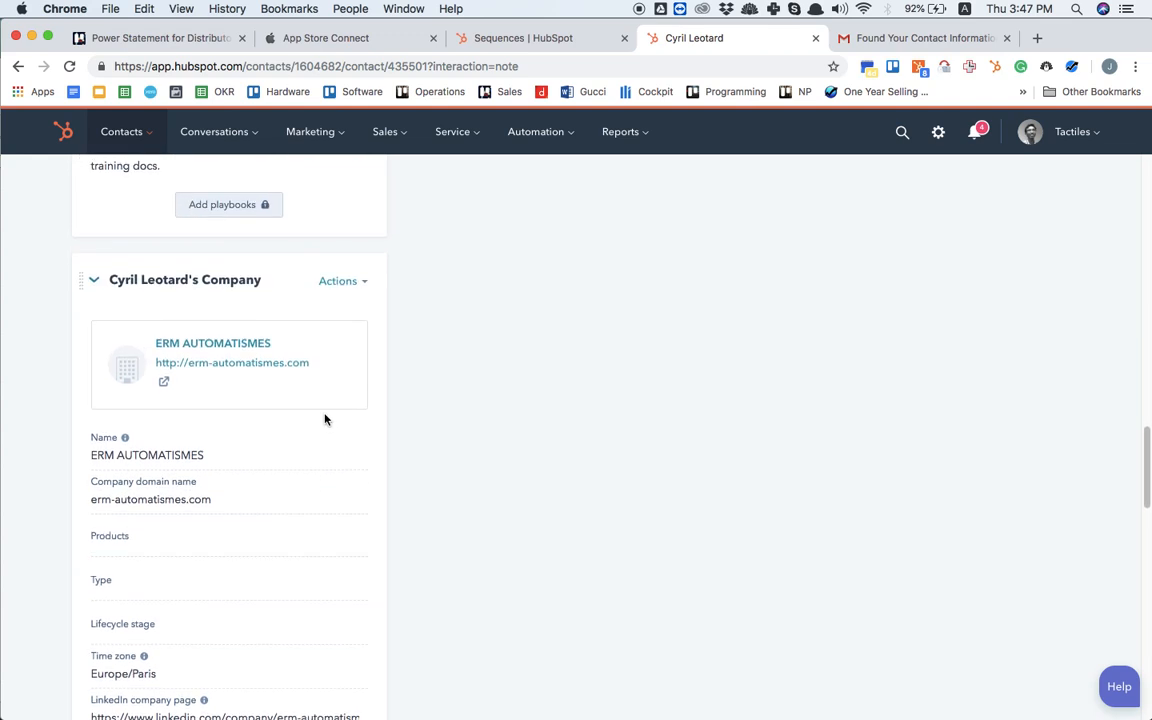
left_click(251, 346)
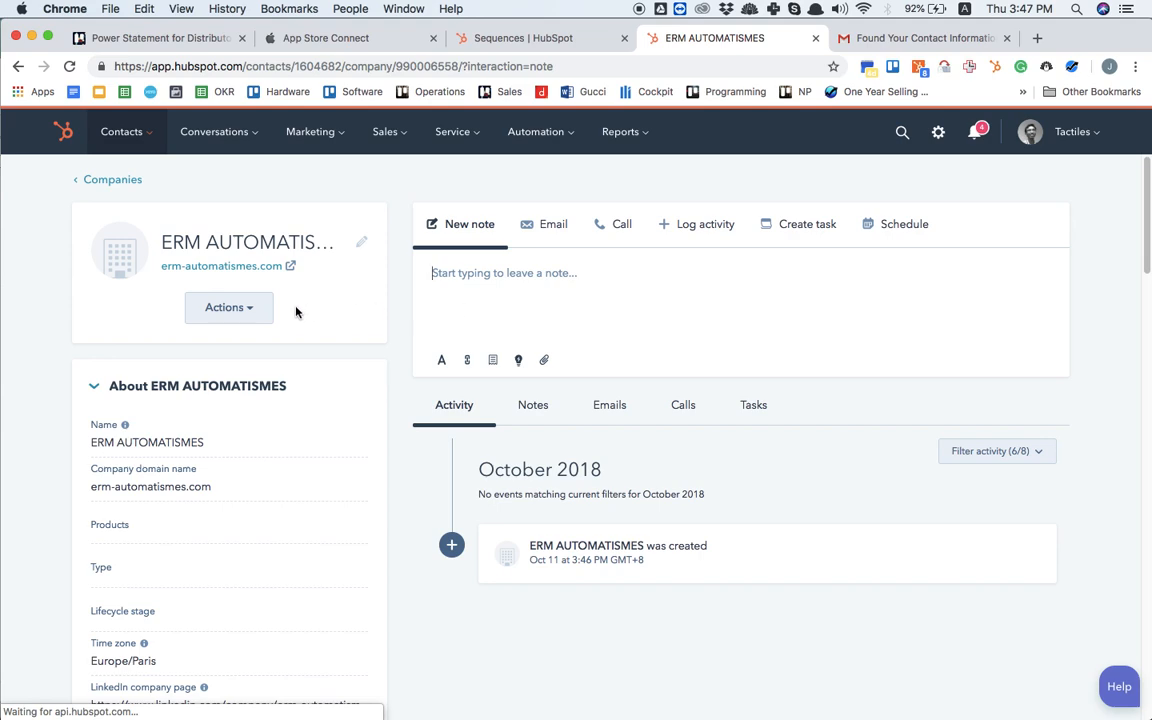
left_click(228, 316)
left_click(651, 296)
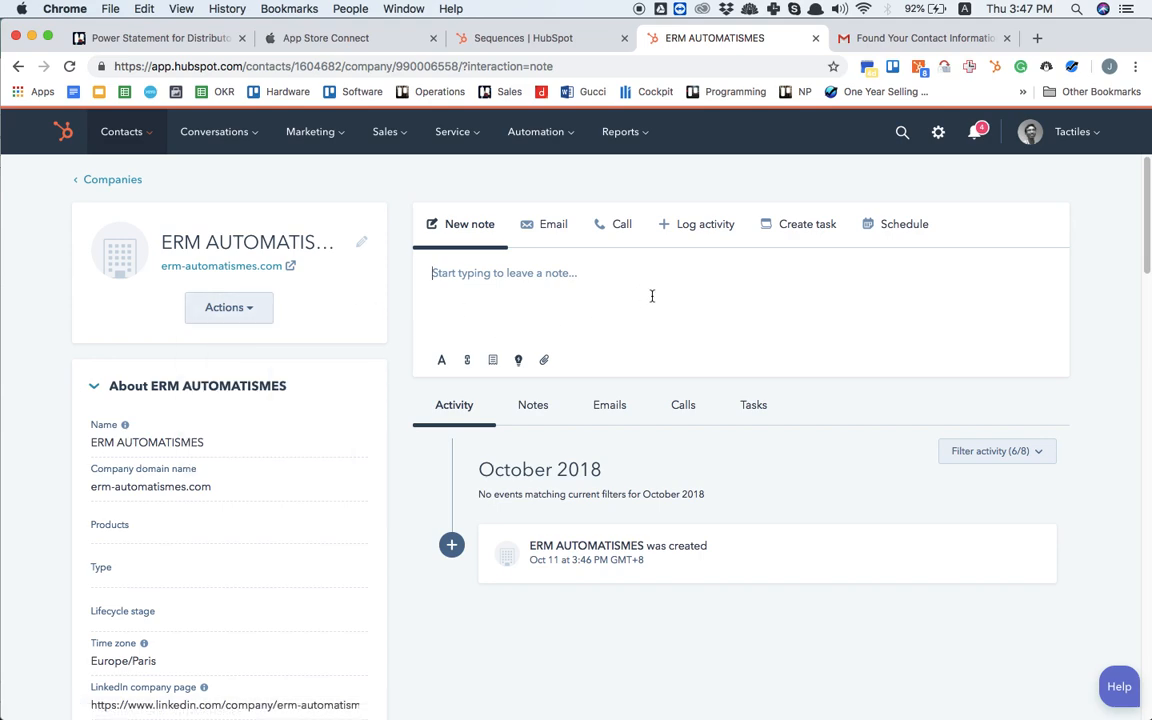
Step: Search the contacts to associate with ERM AUTOMATISMES for the copied email address and start creating a new contact with it
scroll(651, 296, "down", 10)
scroll(651, 300, "down", 10)
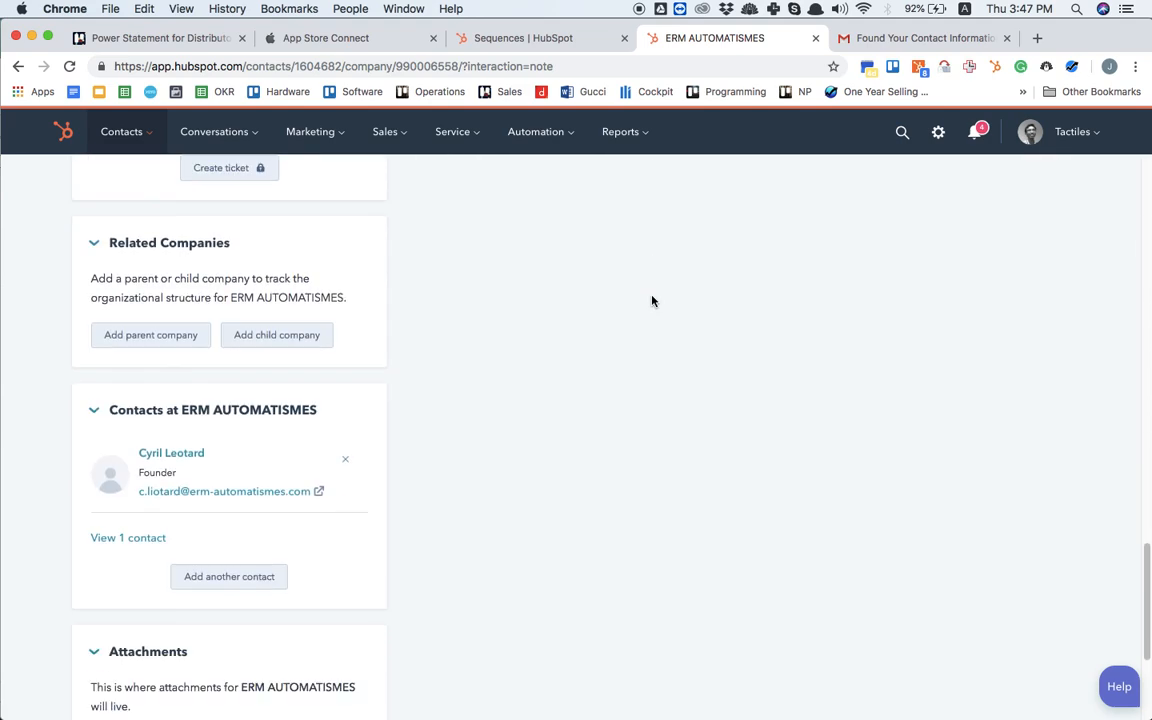
scroll(651, 300, "up", 6)
scroll(651, 300, "down", 3)
scroll(651, 300, "down", 3)
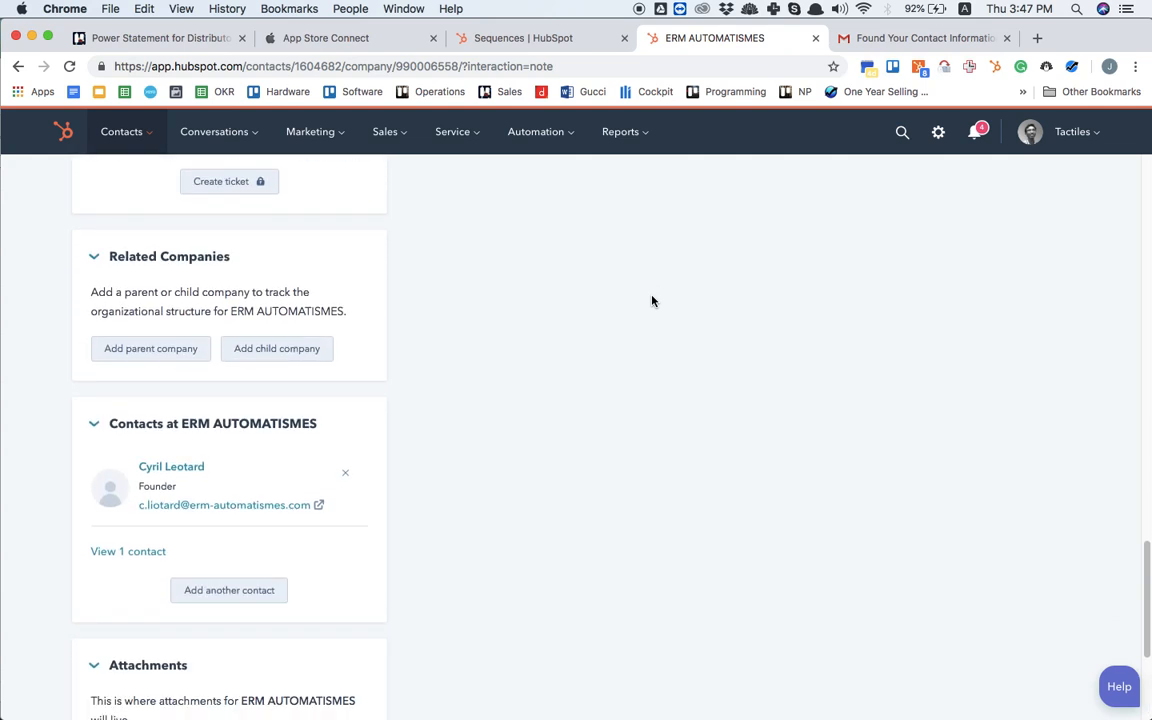
left_click(248, 544)
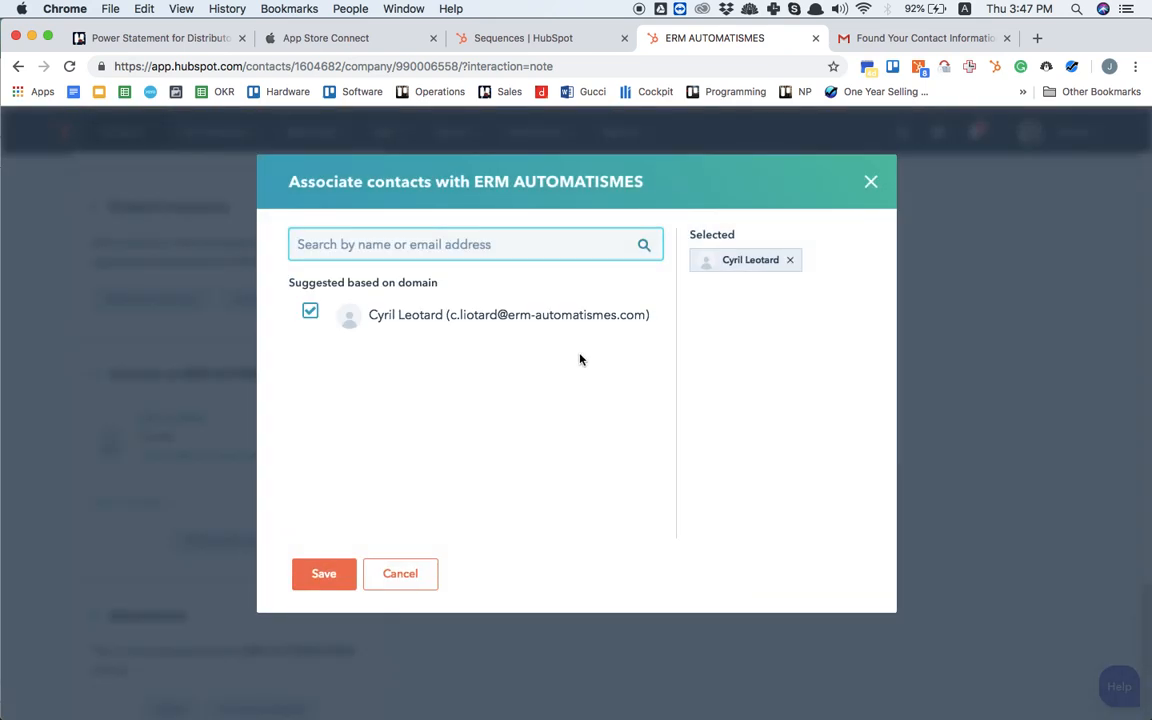
key("super+v")
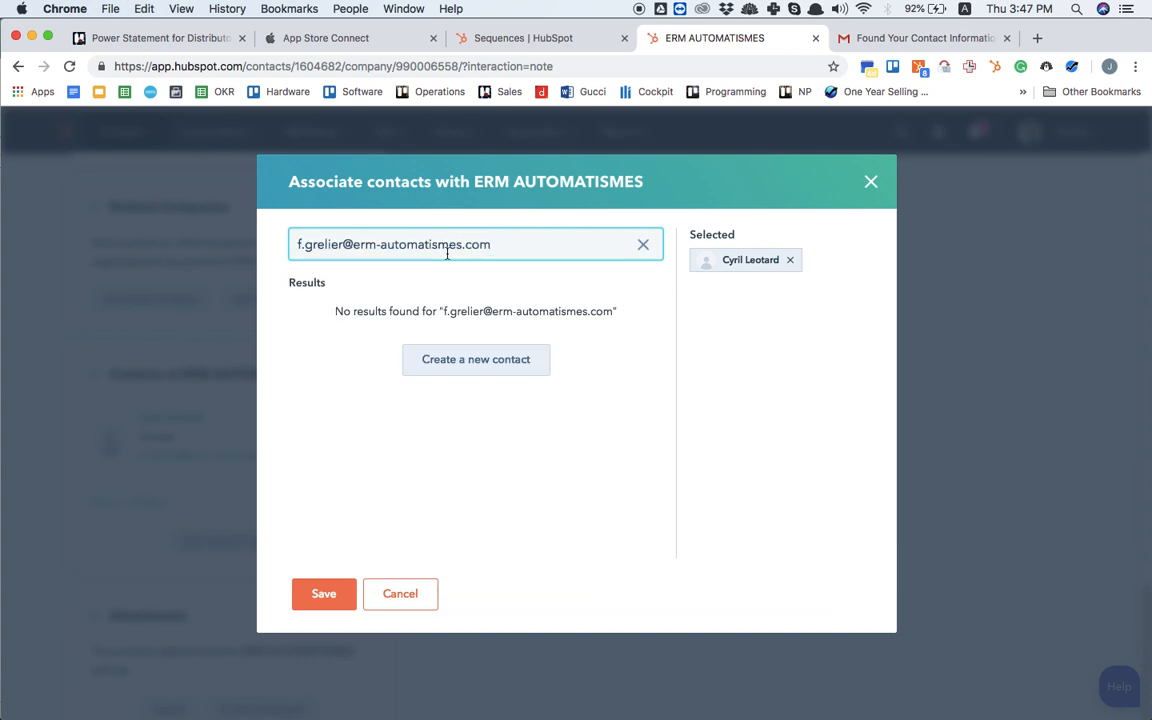
left_click(494, 367)
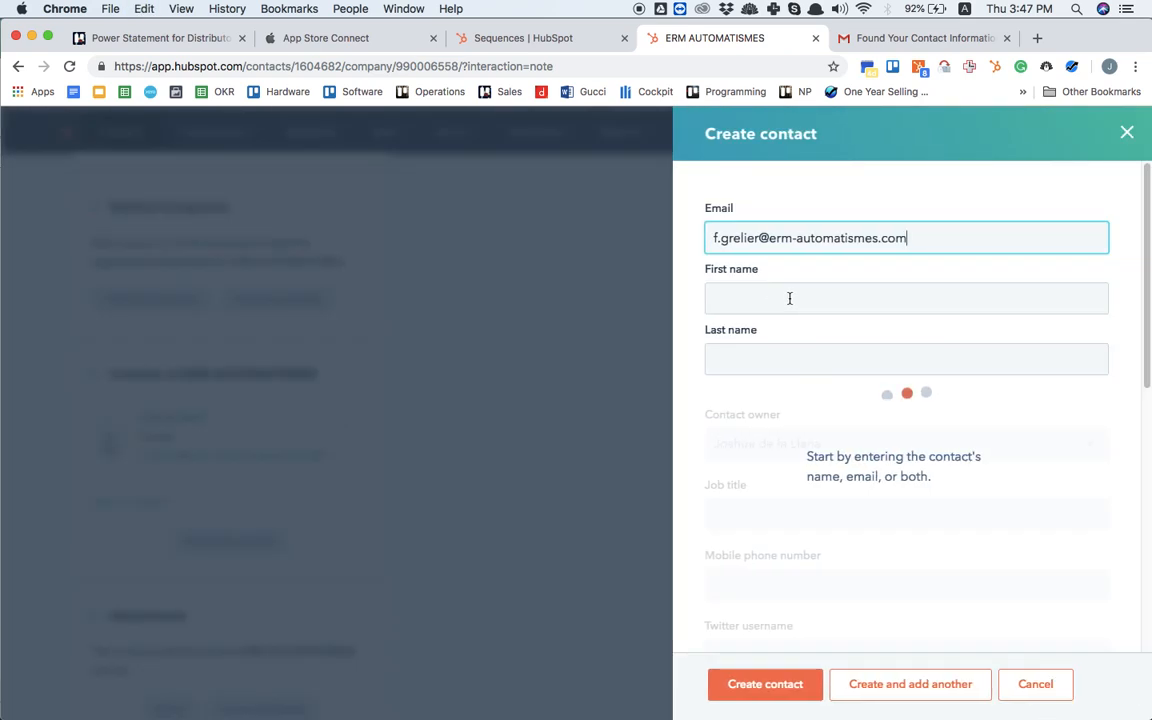
Step: Copy the marketing manager's first name from the Gmail message into the new contact's First name in HubSpot
left_click(789, 298)
key("ctrl+Tab")
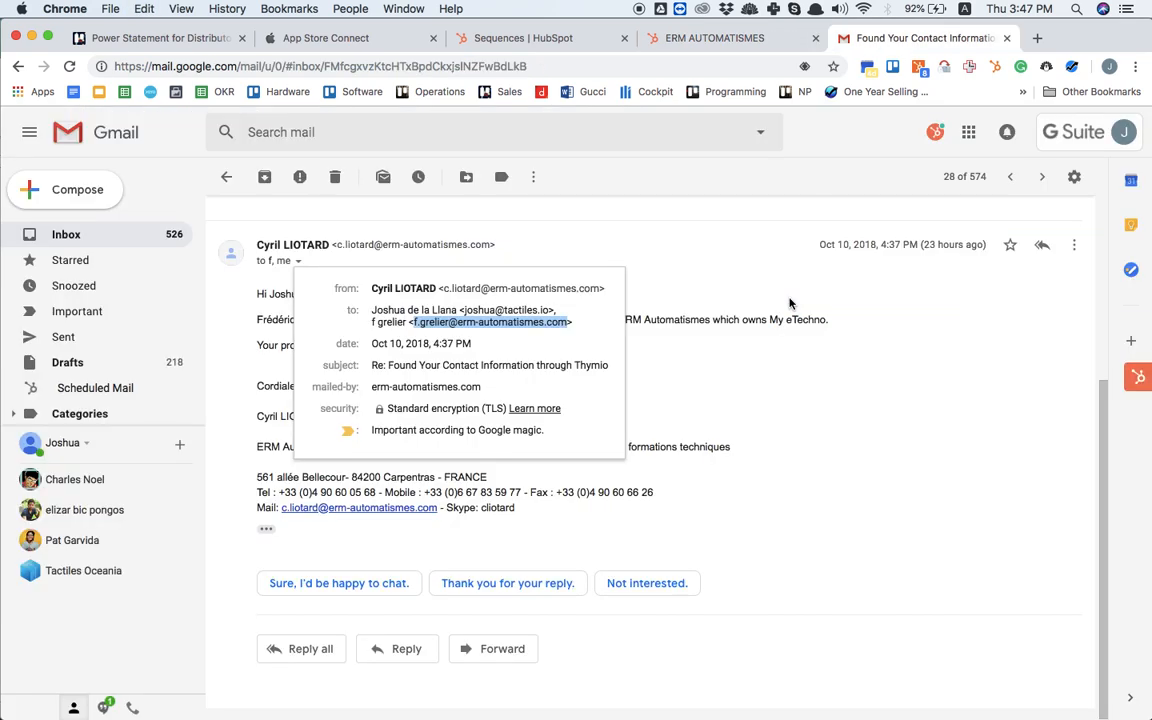
left_click(824, 381)
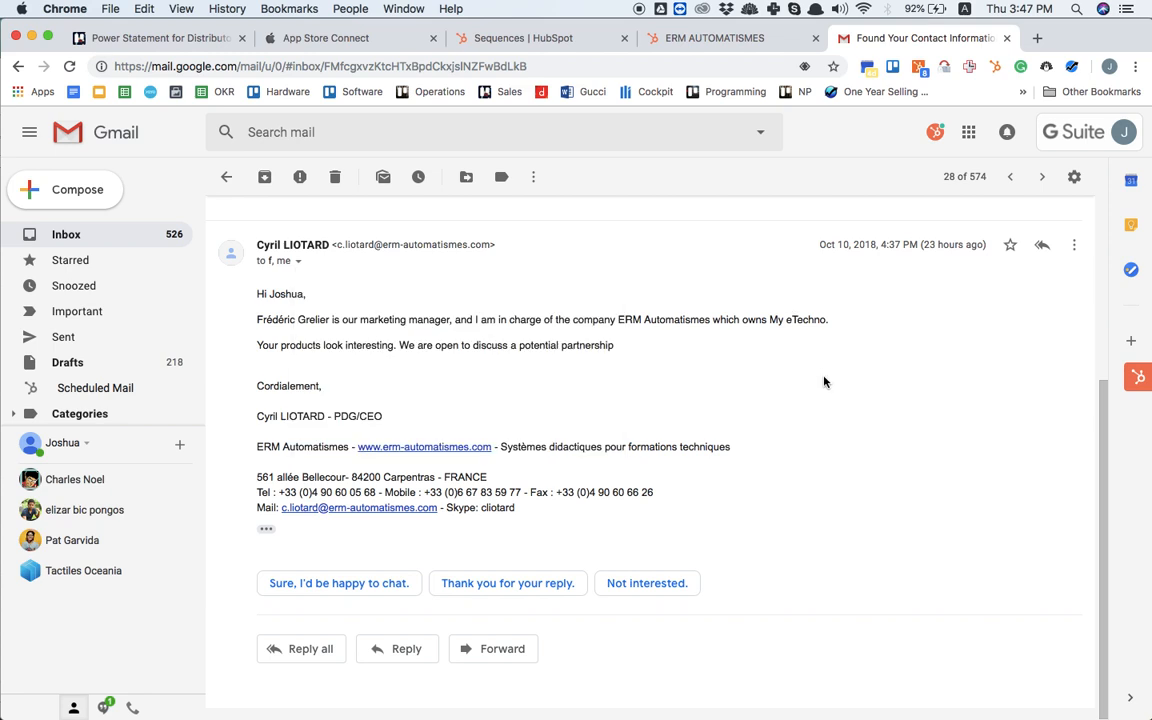
double_click(284, 320)
key("cmd+c")
key("ctrl+shift+Tab")
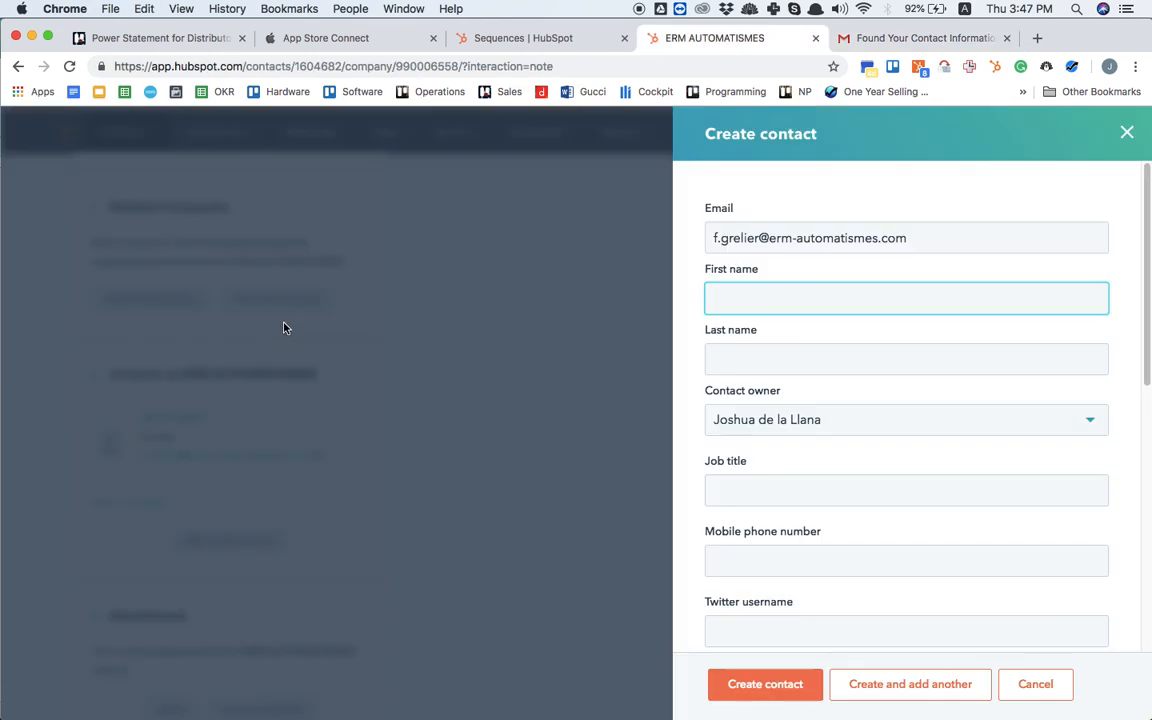
key("cmd+v")
Step: Copy the marketing manager's last name from the Gmail message into the new contact's Last name in HubSpot
key("ctrl+Tab")
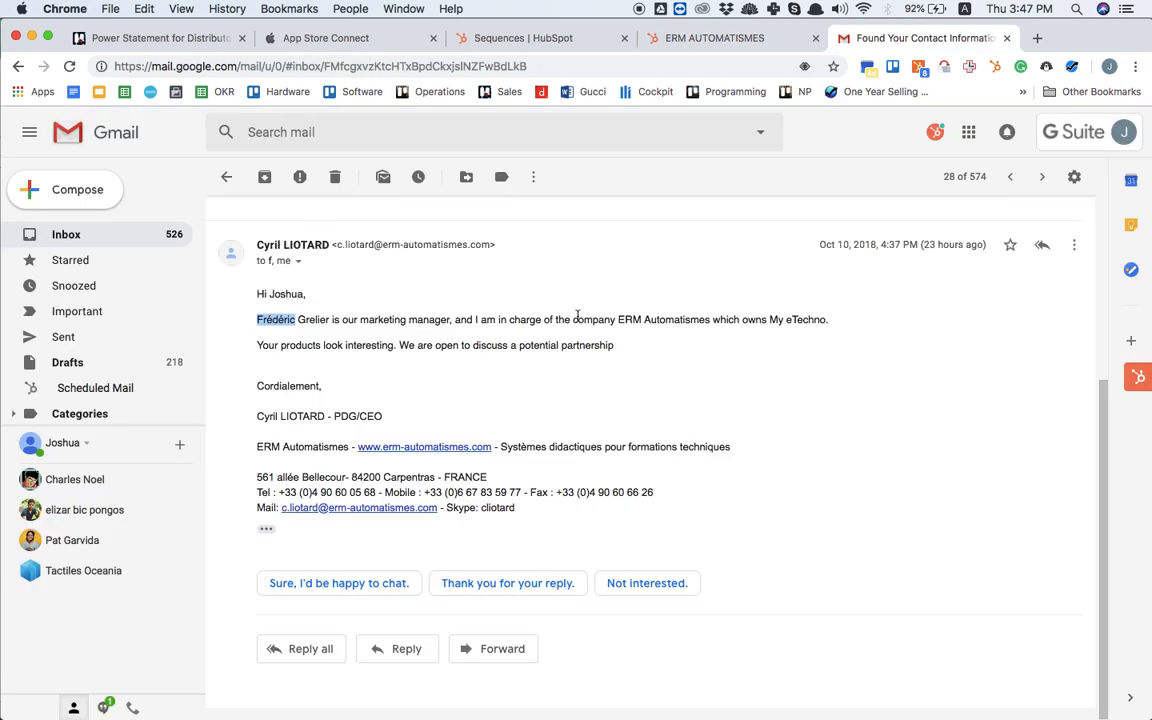
double_click(314, 320)
key("super+c")
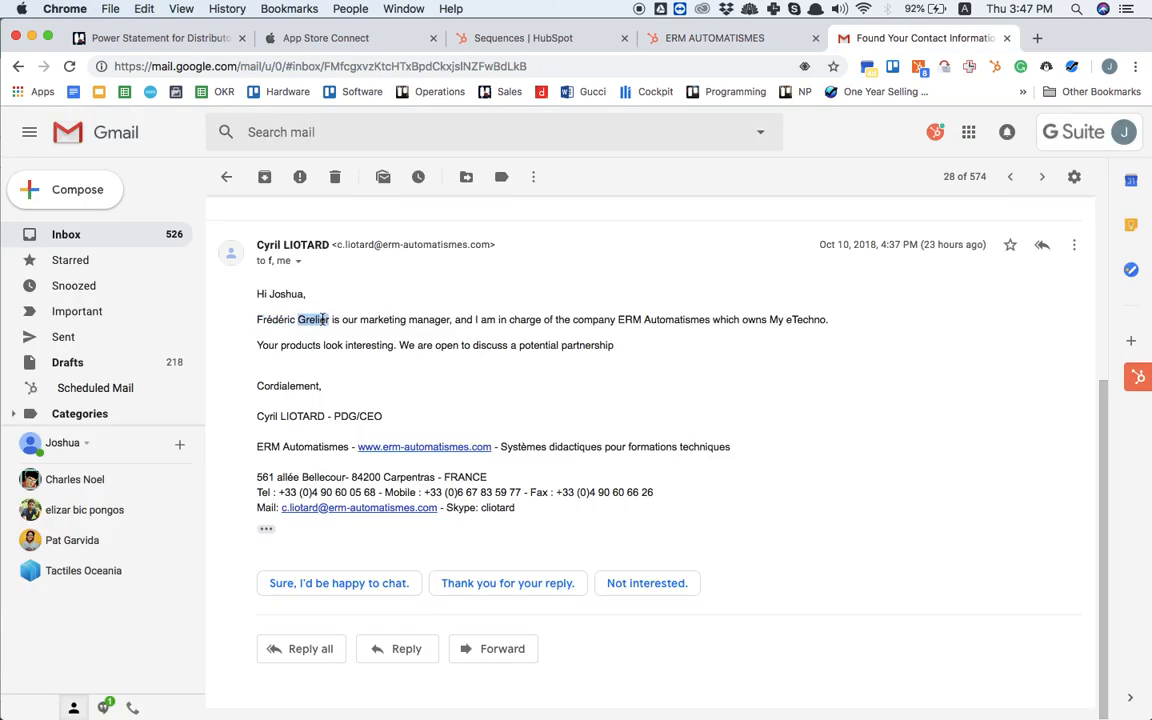
key("ctrl+shift+Tab")
left_click(727, 364)
key("super+v")
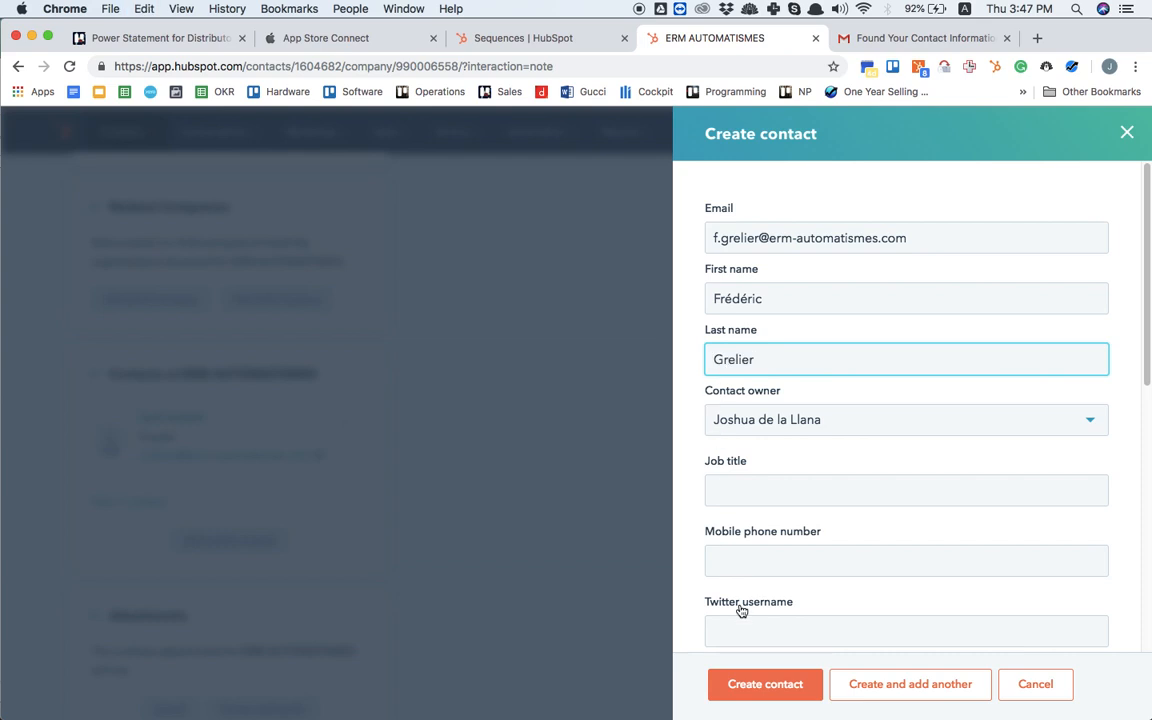
Step: Set the marketing manager's lifecycle stage to Marketing qualified lead and create the contact
scroll(860, 566, "down", 5)
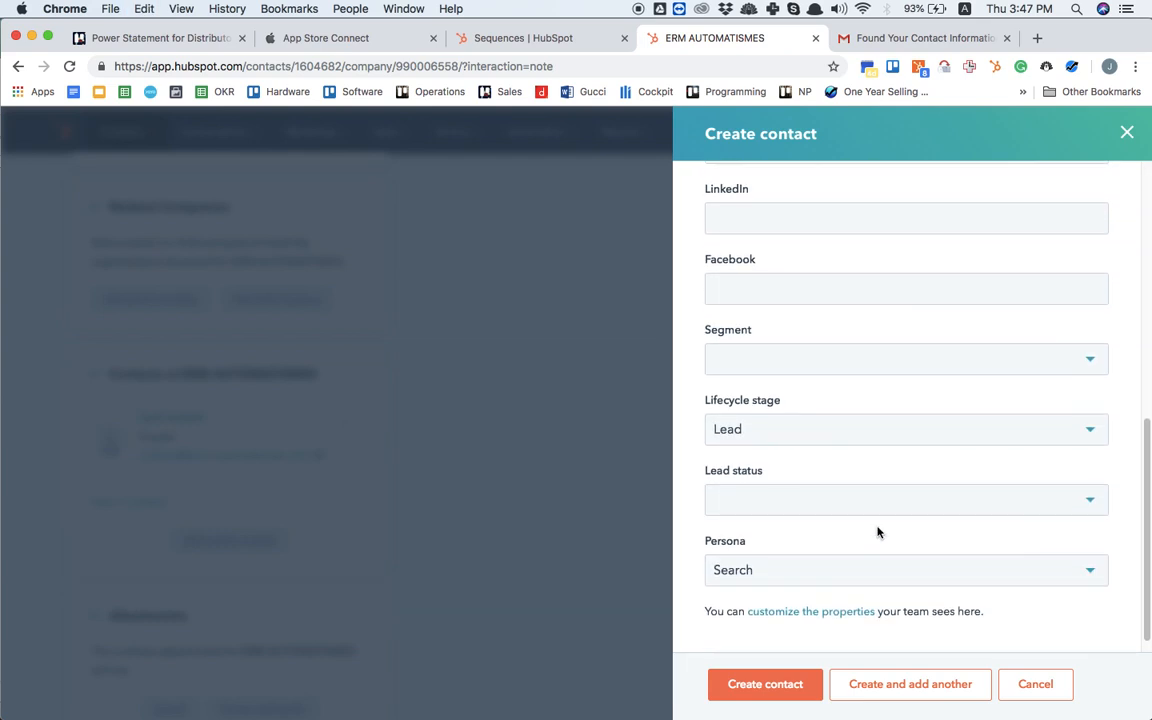
left_click(917, 443)
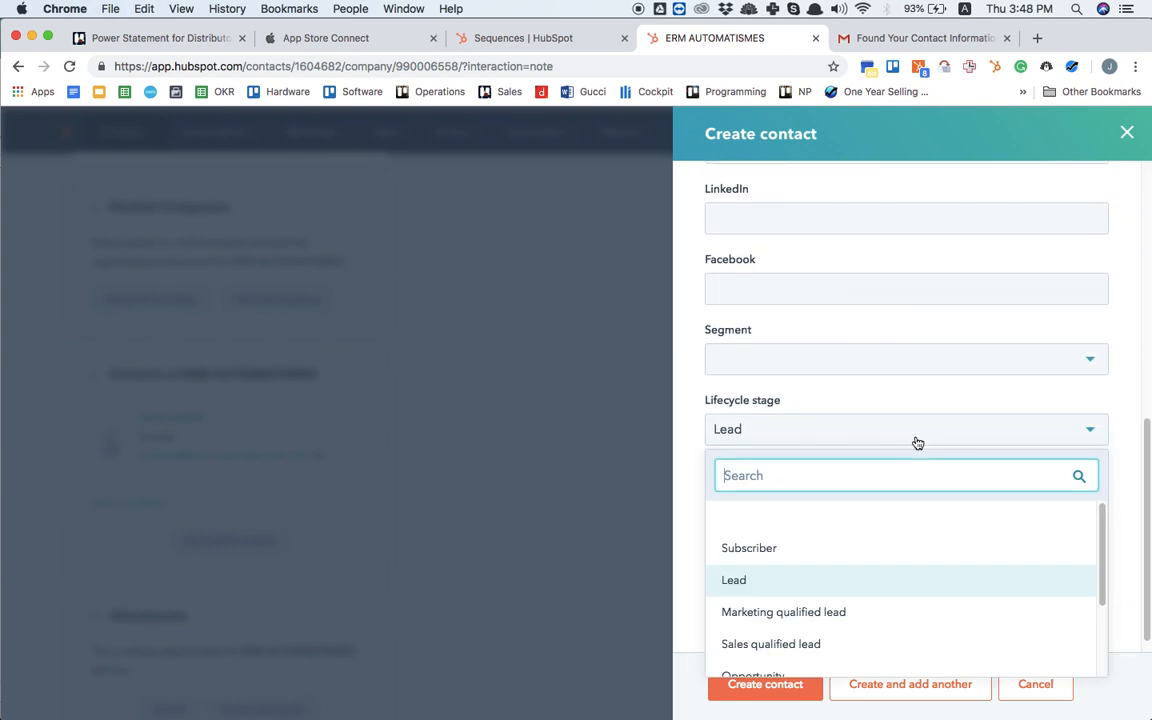
left_click(851, 614)
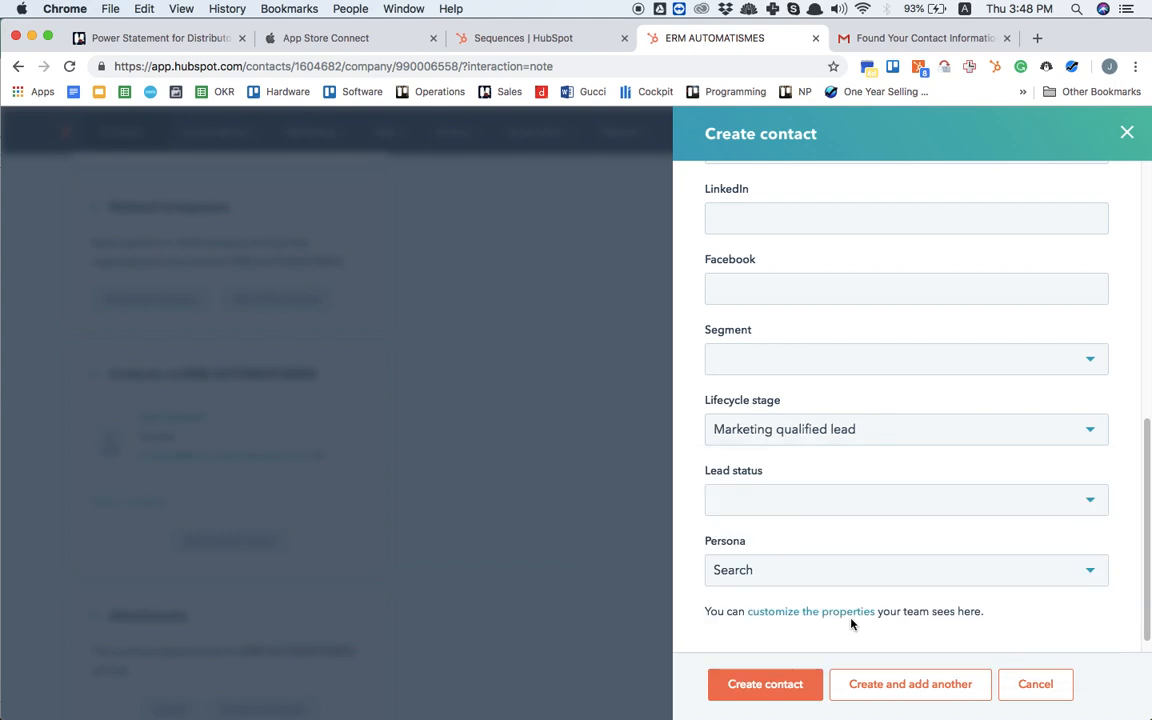
left_click(760, 683)
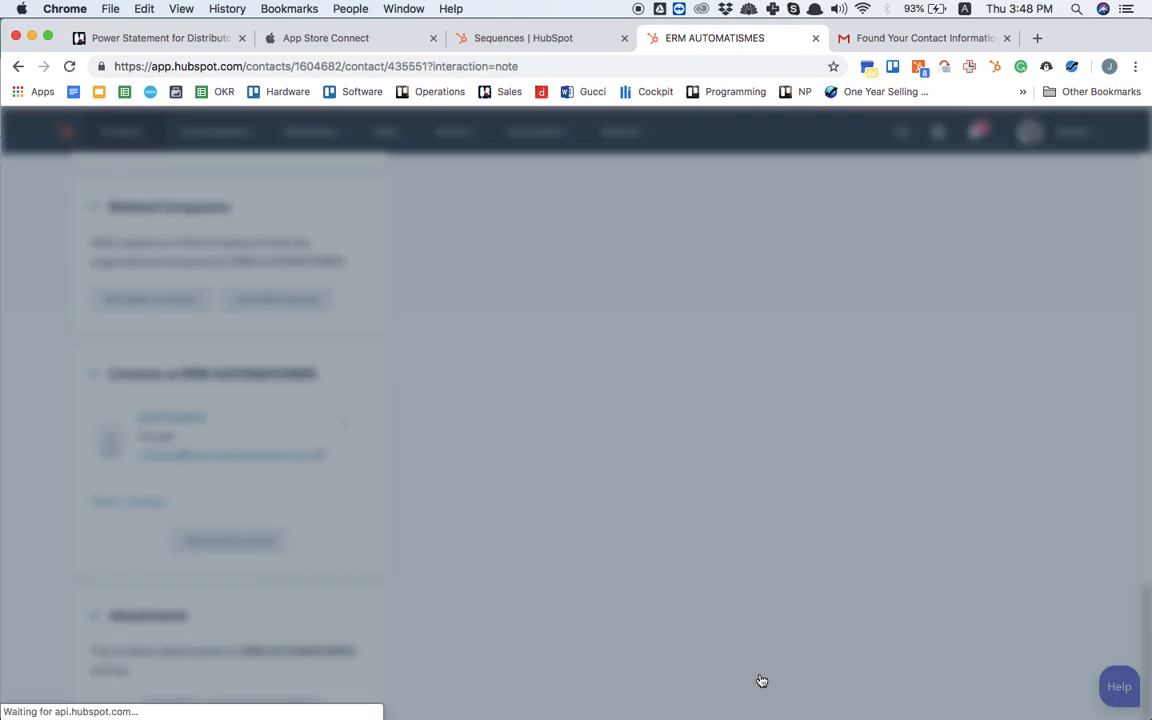
Step: Review the marketing manager's contact record, including the associated company's details and its available actions
scroll(347, 622, "down", 15)
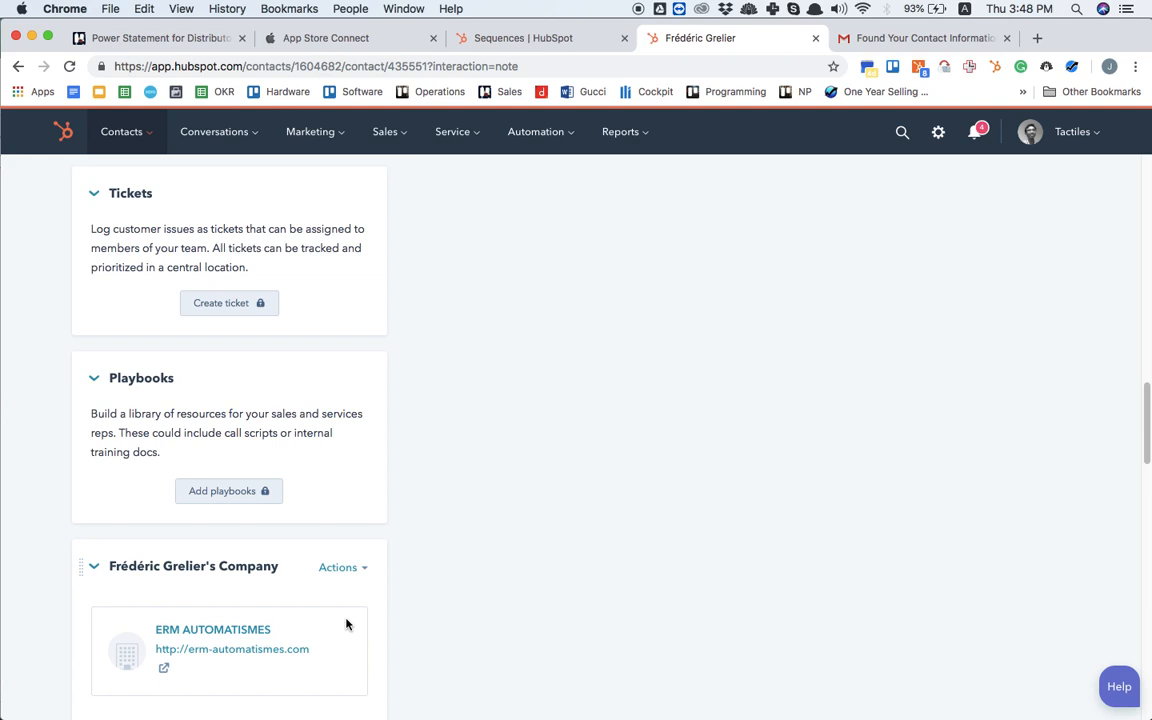
scroll(347, 624, "down", 4)
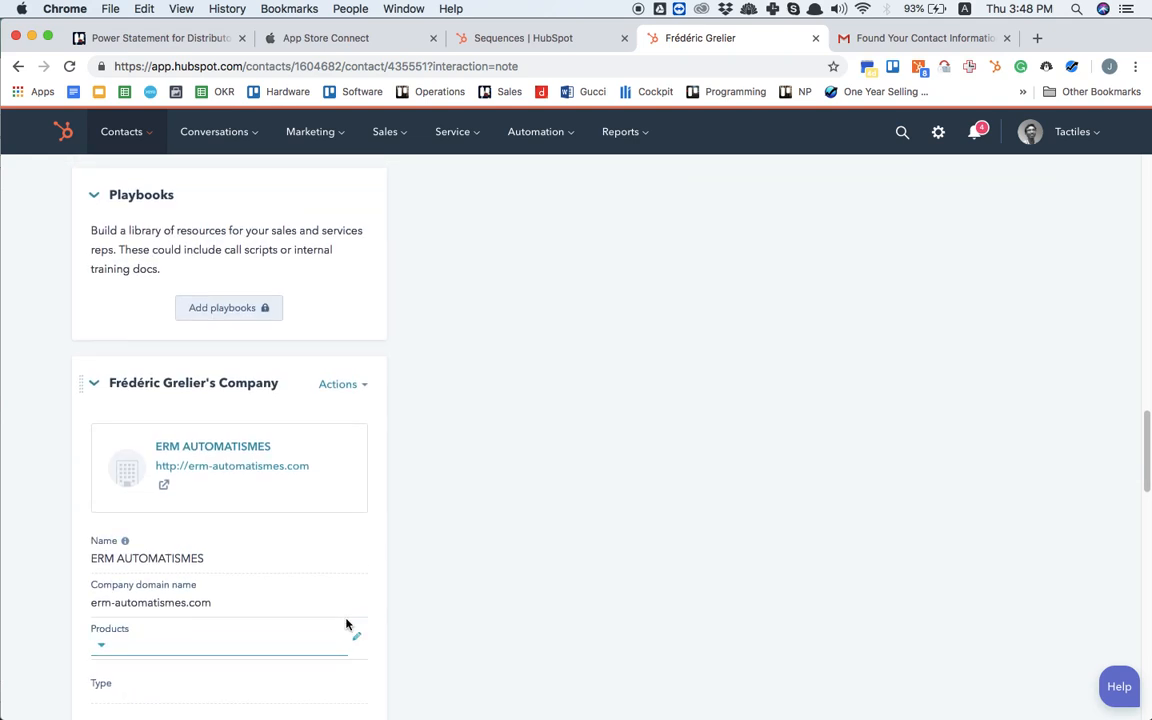
scroll(350, 620, "down", 1)
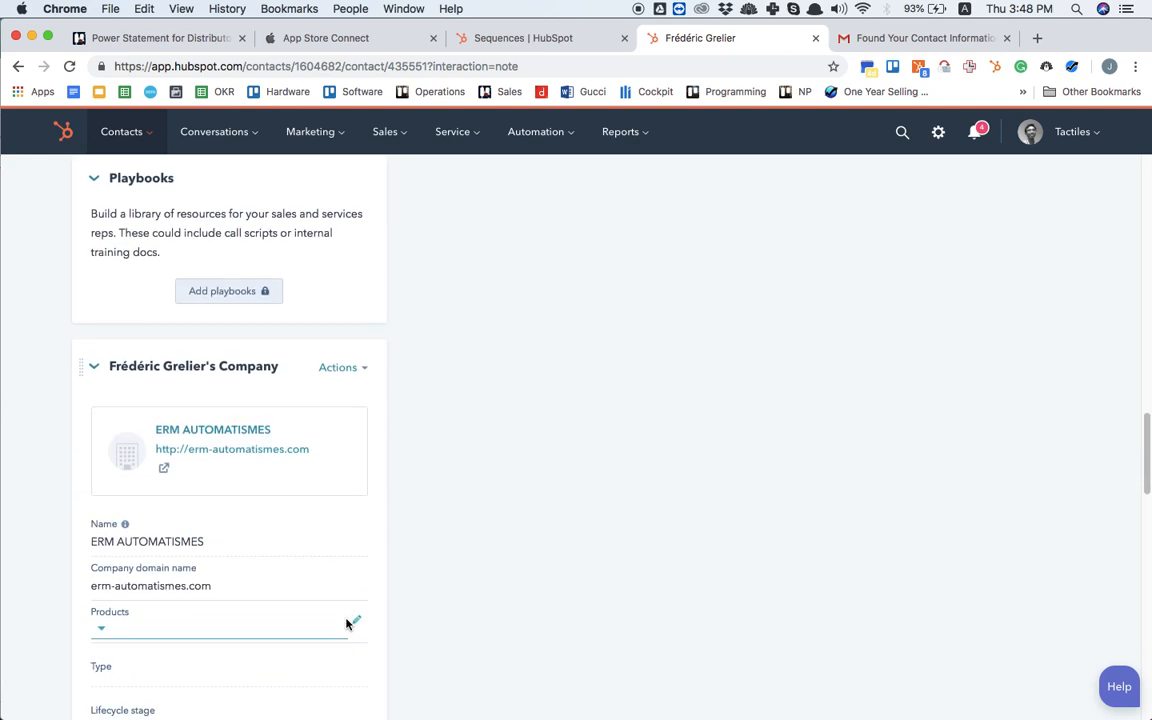
left_click(352, 368)
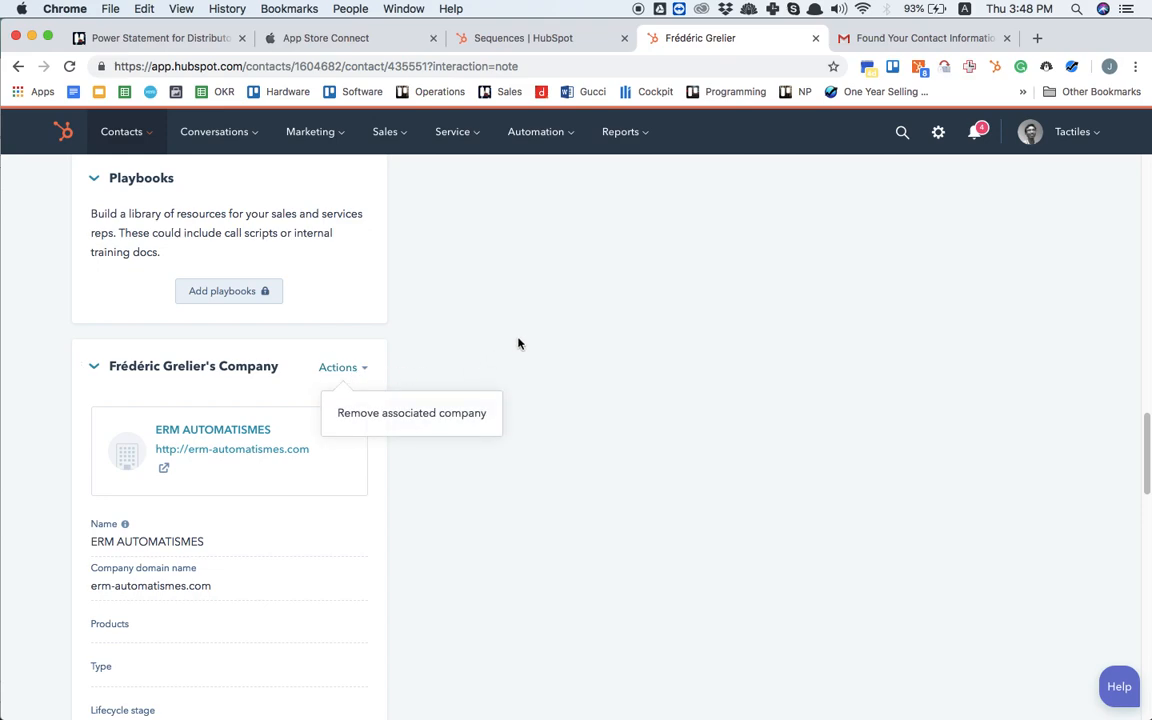
scroll(548, 600, "down", 8)
scroll(561, 650, "up", 6)
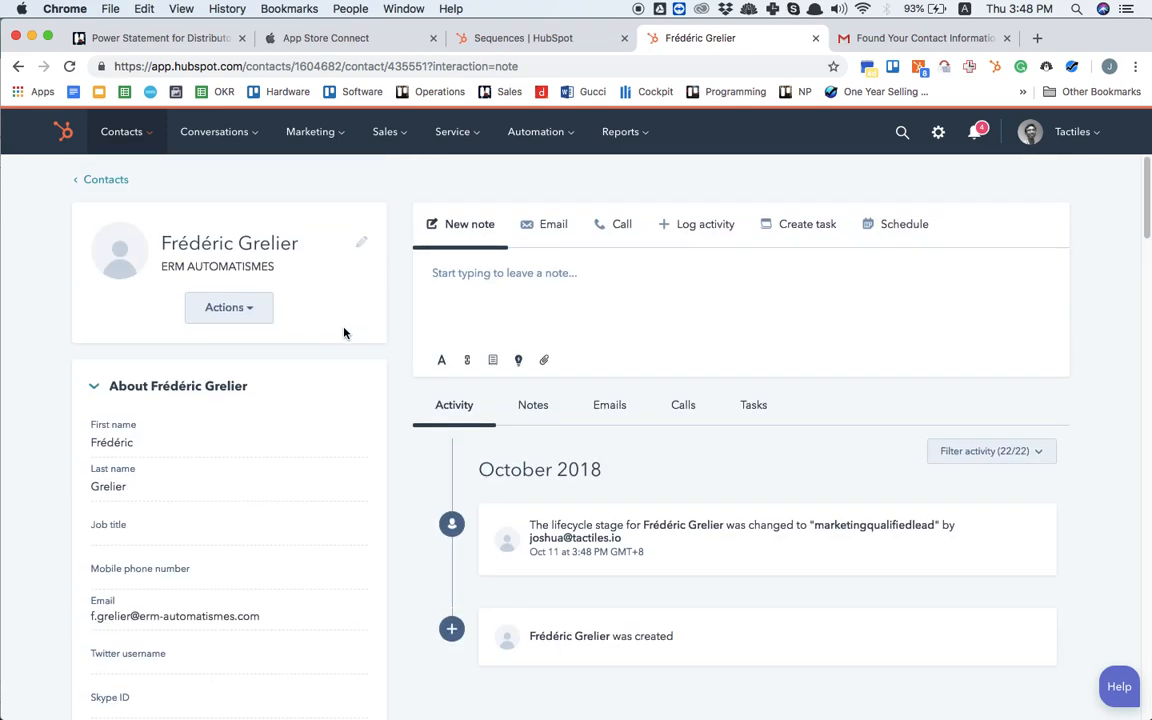
scroll(199, 405, "down", 1)
scroll(199, 405, "up", 1)
scroll(250, 320, "down", 20)
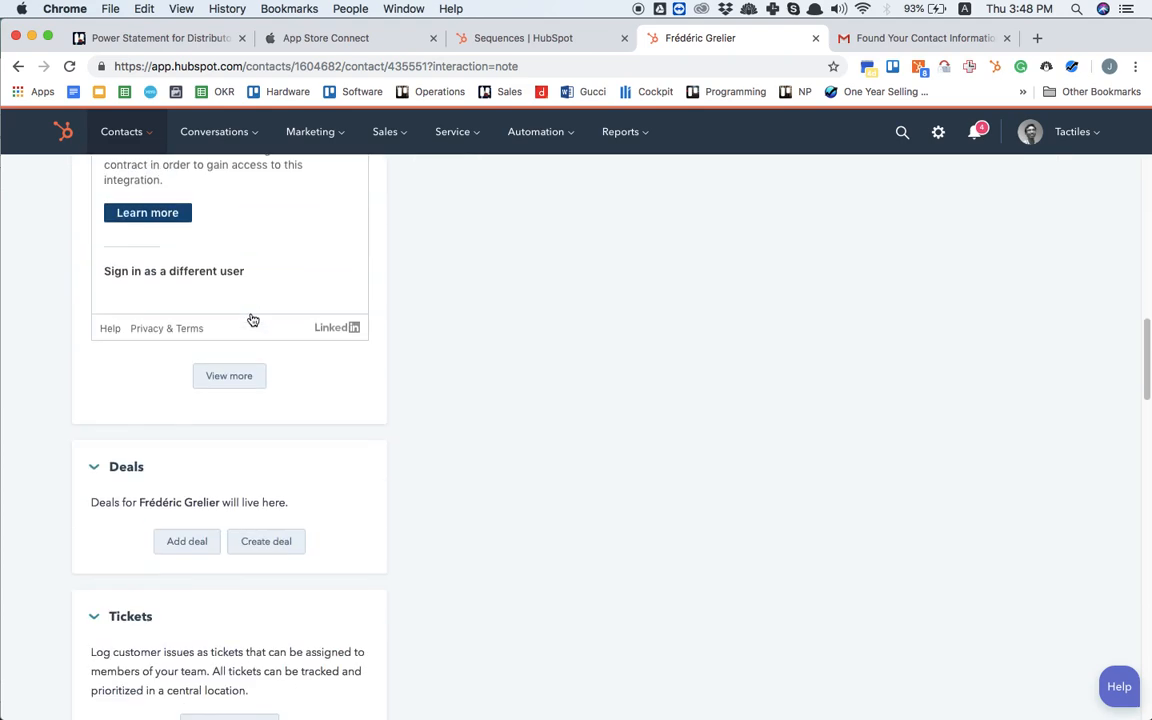
scroll(251, 315, "up", 2)
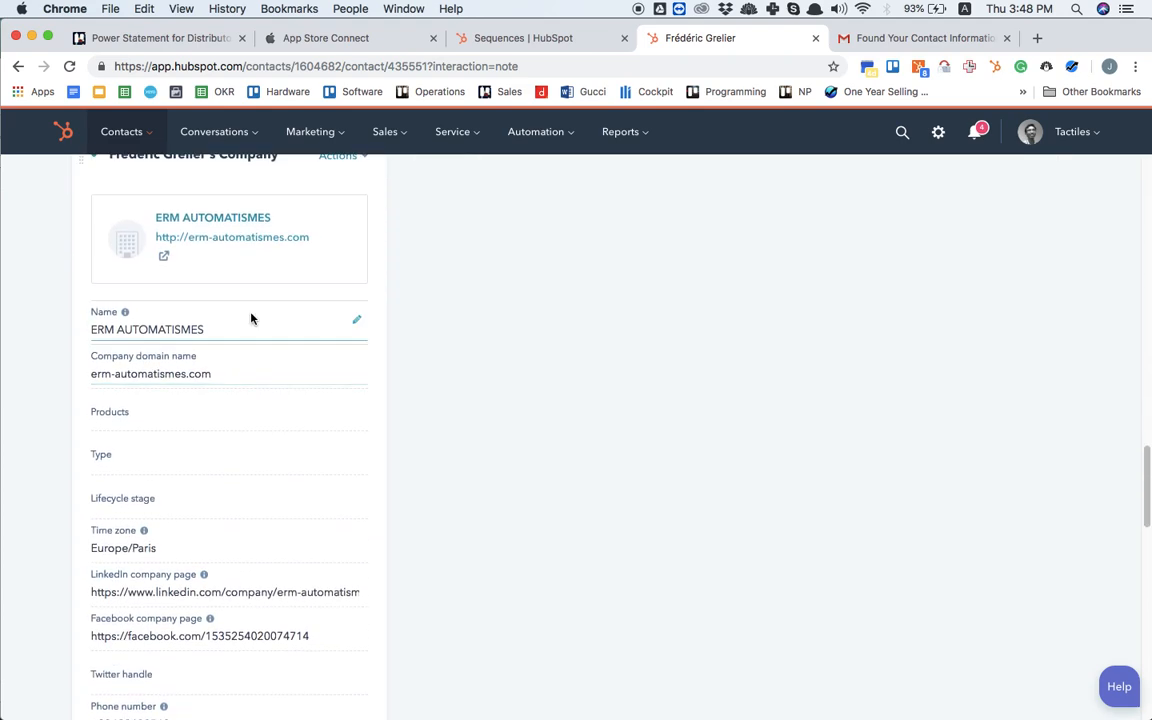
Step: Open the ERM AUTOMATISMES company record and check which actions are available for it
left_click(213, 221)
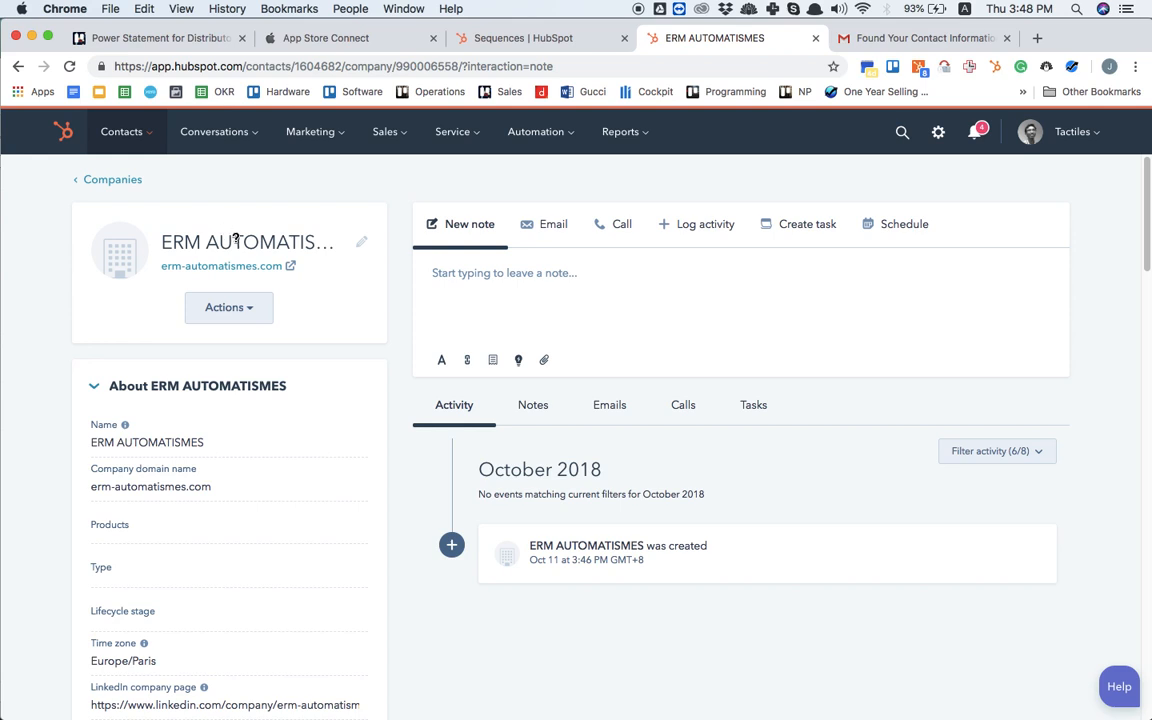
left_click(247, 316)
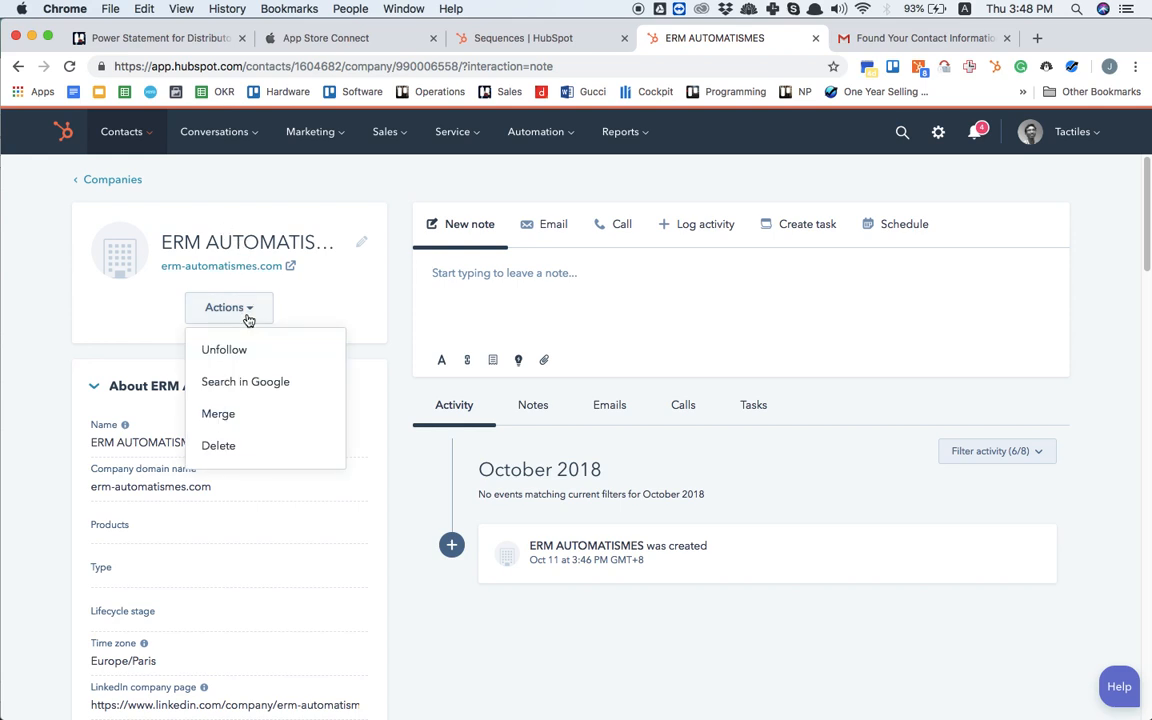
left_click(555, 164)
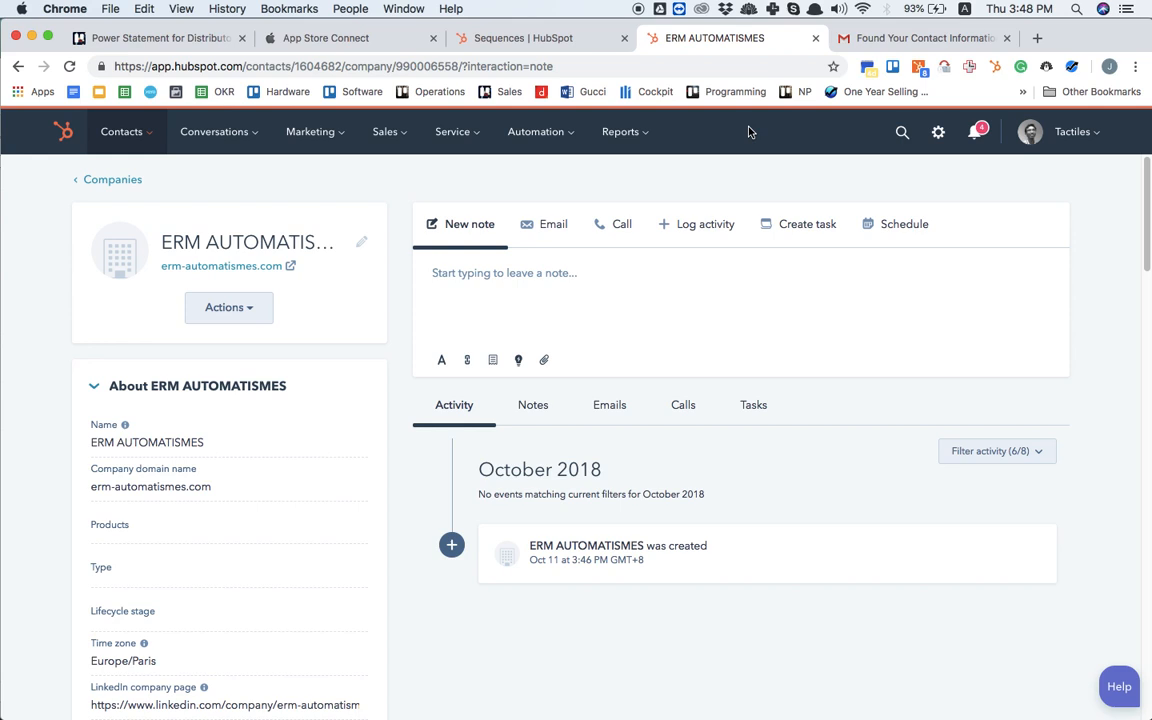
Step: Search HubSpot for "etechno" and open the My eTechno company record
left_click(902, 131)
type("m")
key("BackSpace")
type("etechno")
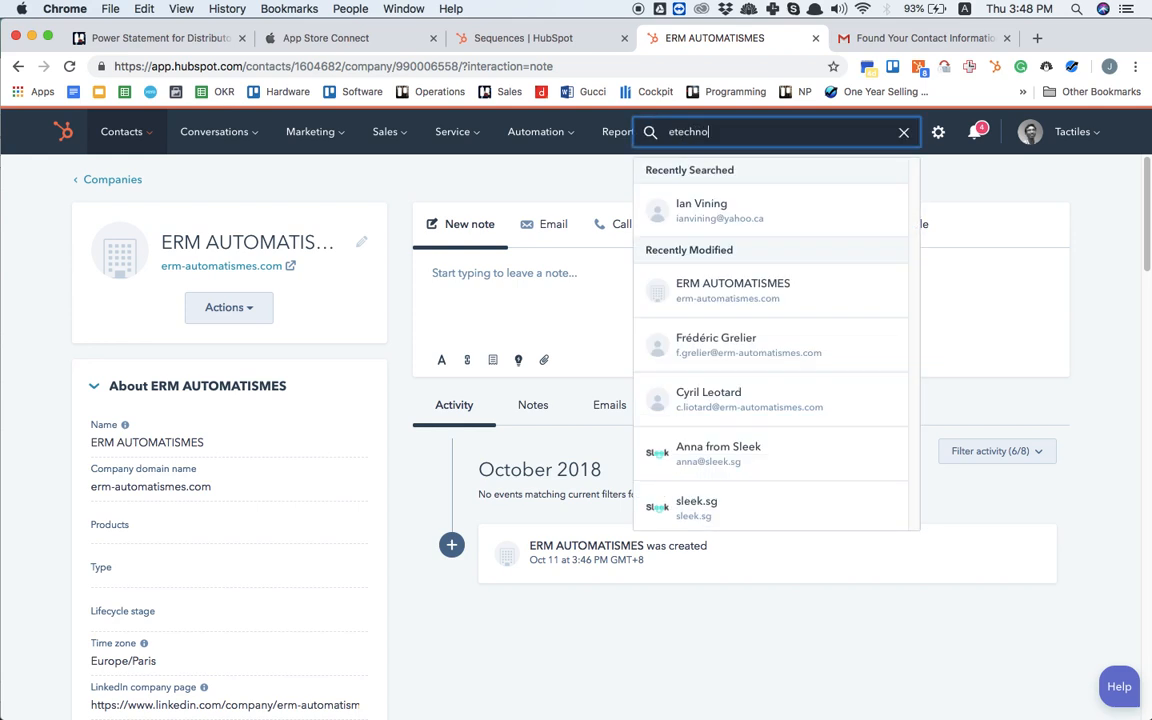
left_click(869, 198)
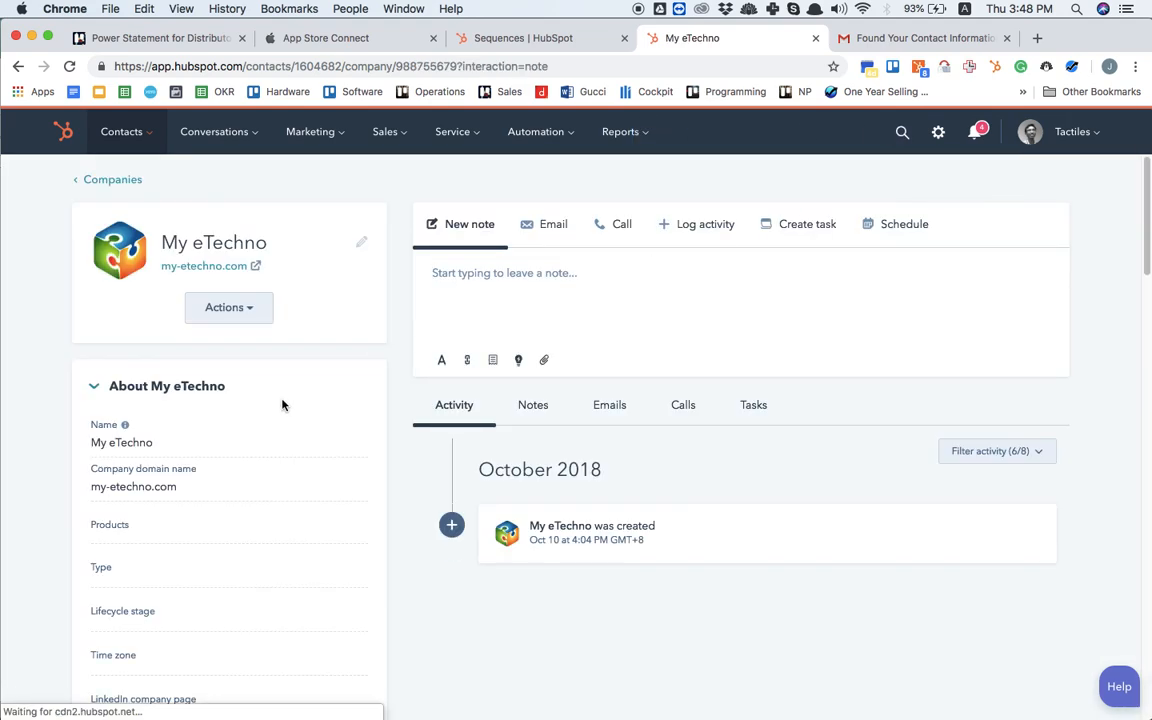
Step: Review the My eTechno company record, including its associated contacts and the tracked email activity
scroll(282, 404, "down", 3)
scroll(282, 404, "down", 15)
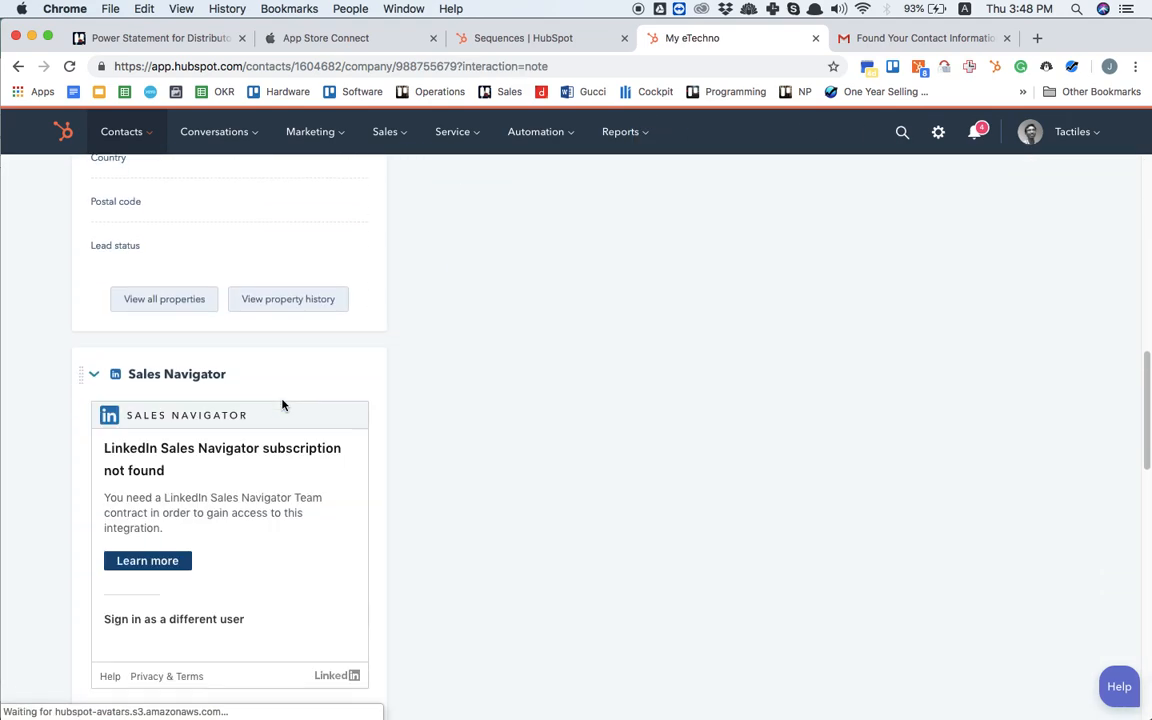
scroll(282, 404, "down", 2)
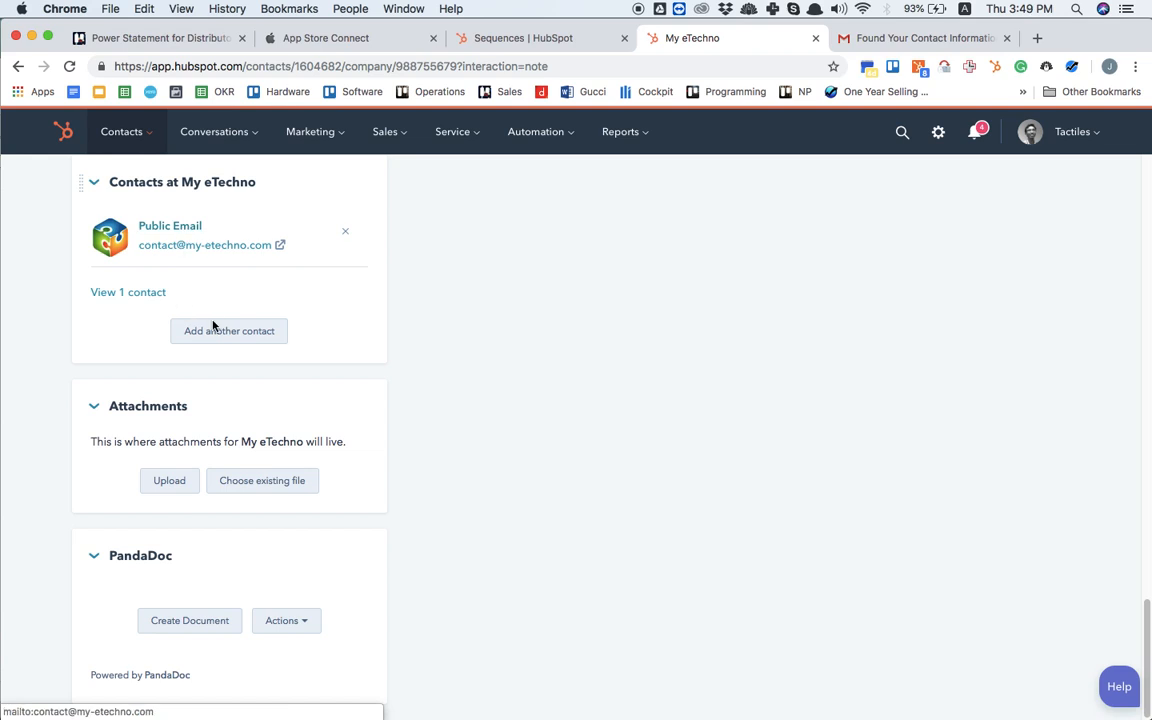
scroll(172, 232, "up", 1)
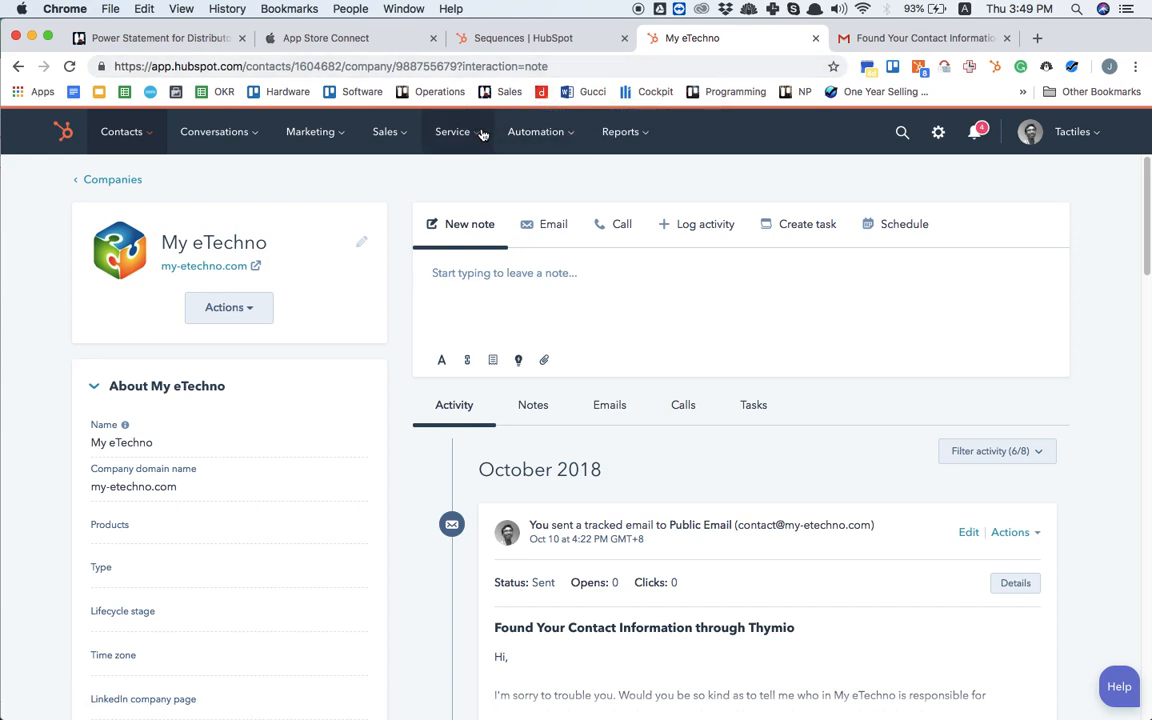
Step: Open the contacts list and filter it to contacts whose Lifecycle stage is any of Marketing qualified lead
left_click(137, 131)
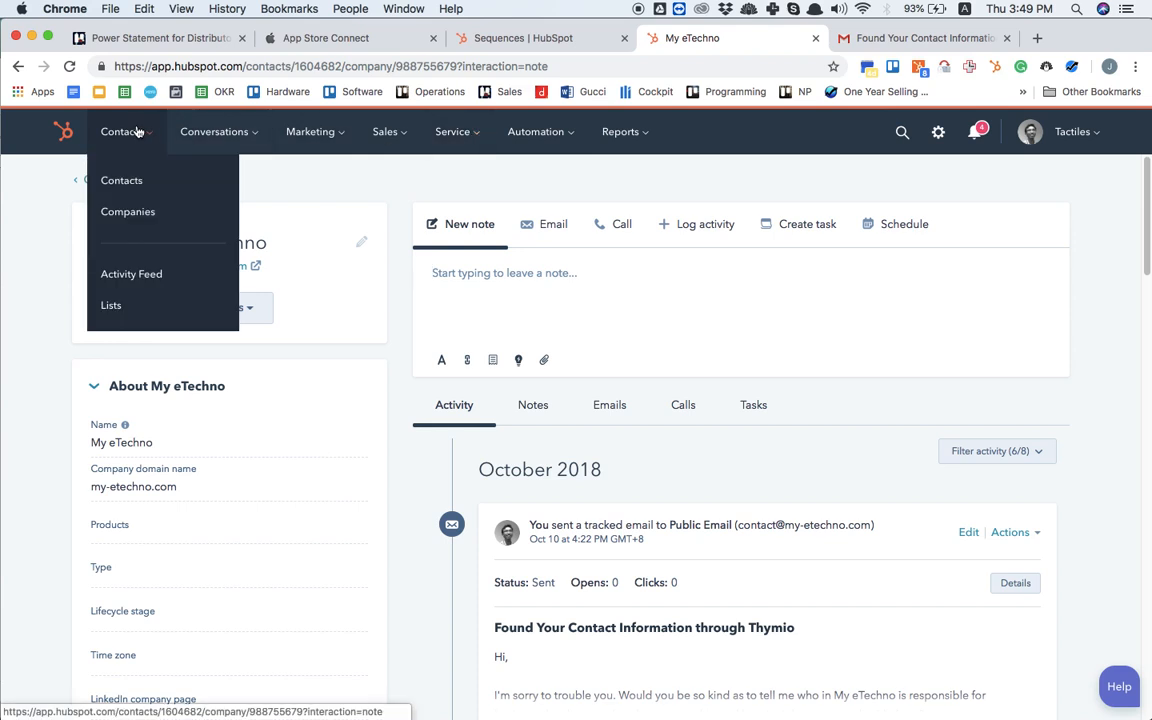
left_click(135, 180)
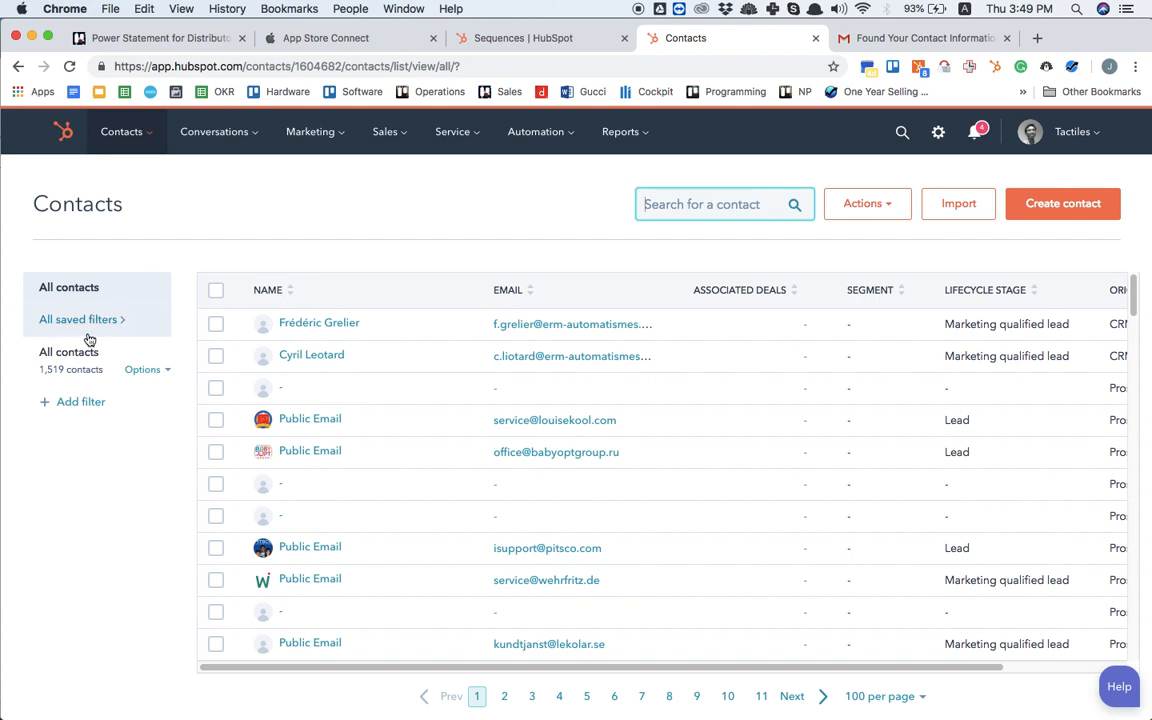
left_click(73, 401)
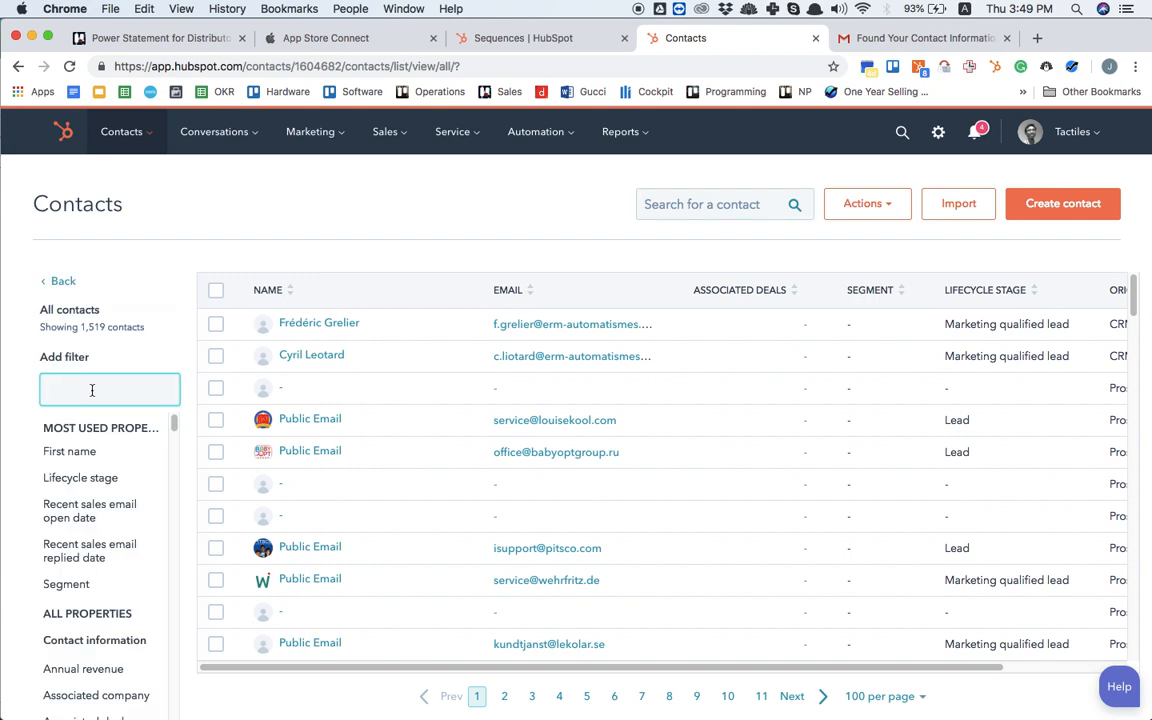
left_click(55, 282)
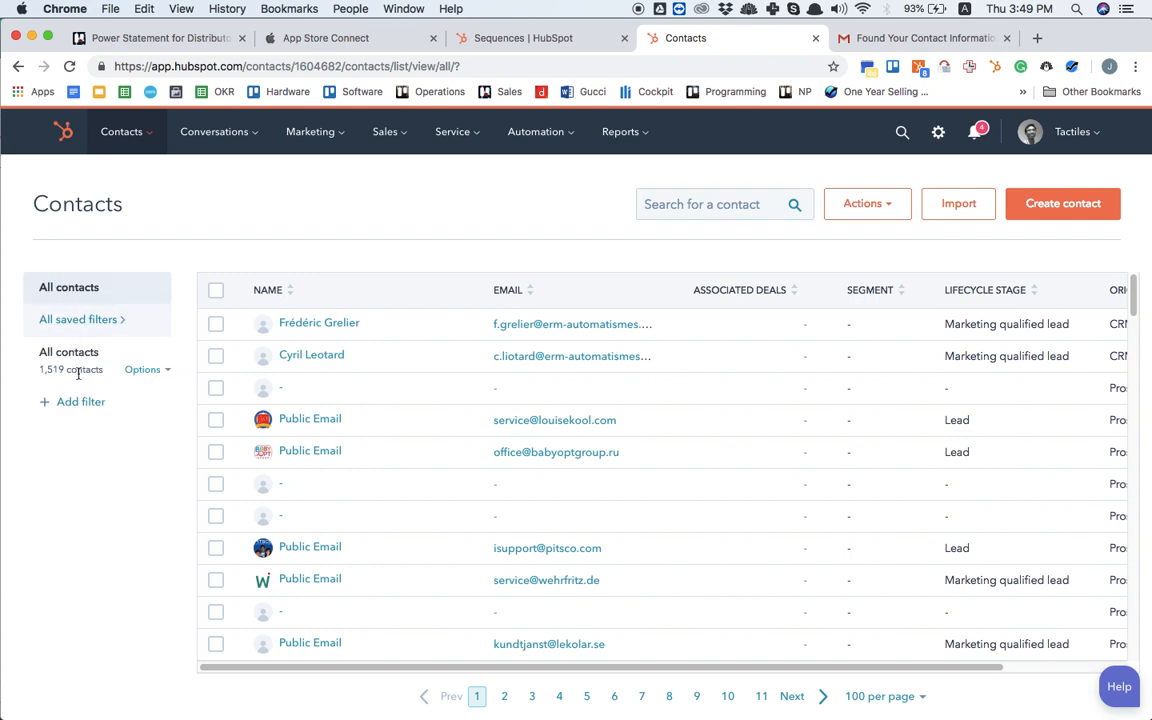
left_click(78, 404)
type("life")
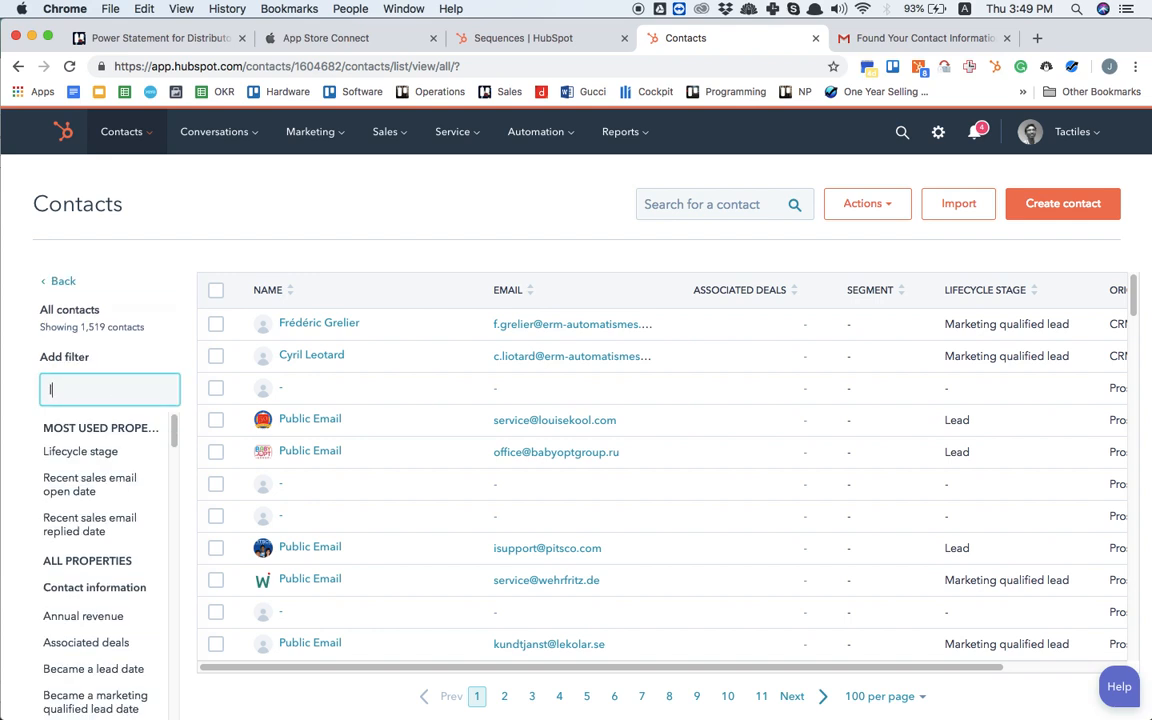
left_click(130, 456)
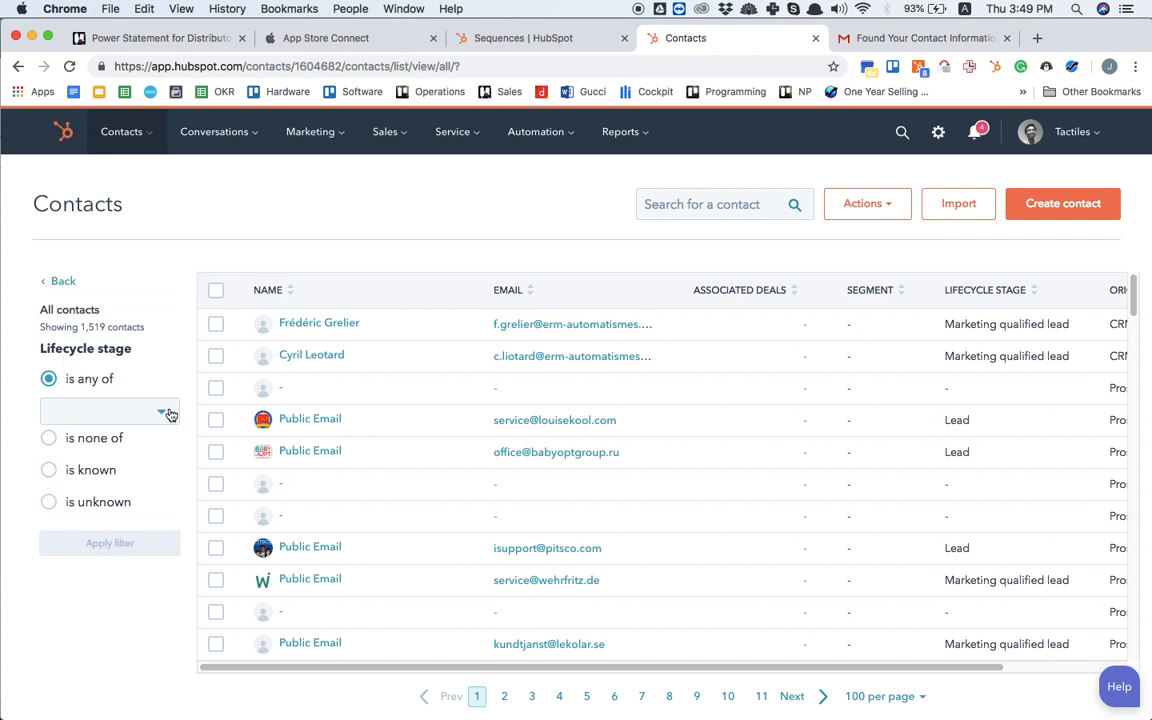
left_click(167, 412)
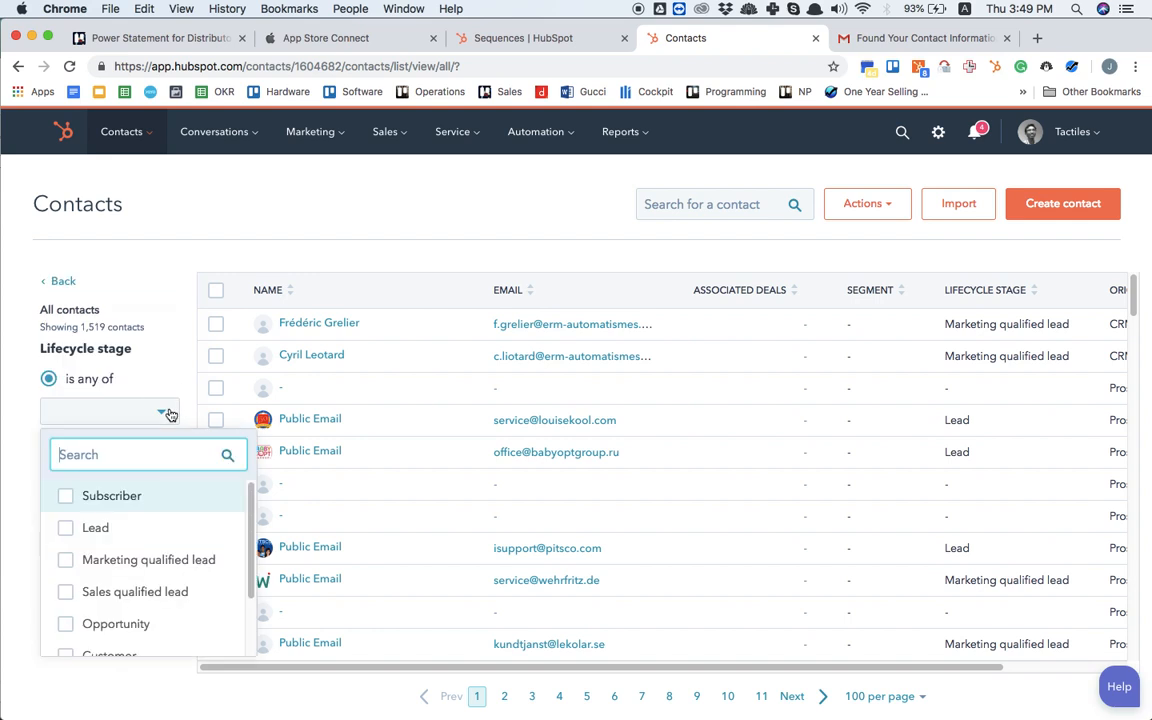
left_click(73, 566)
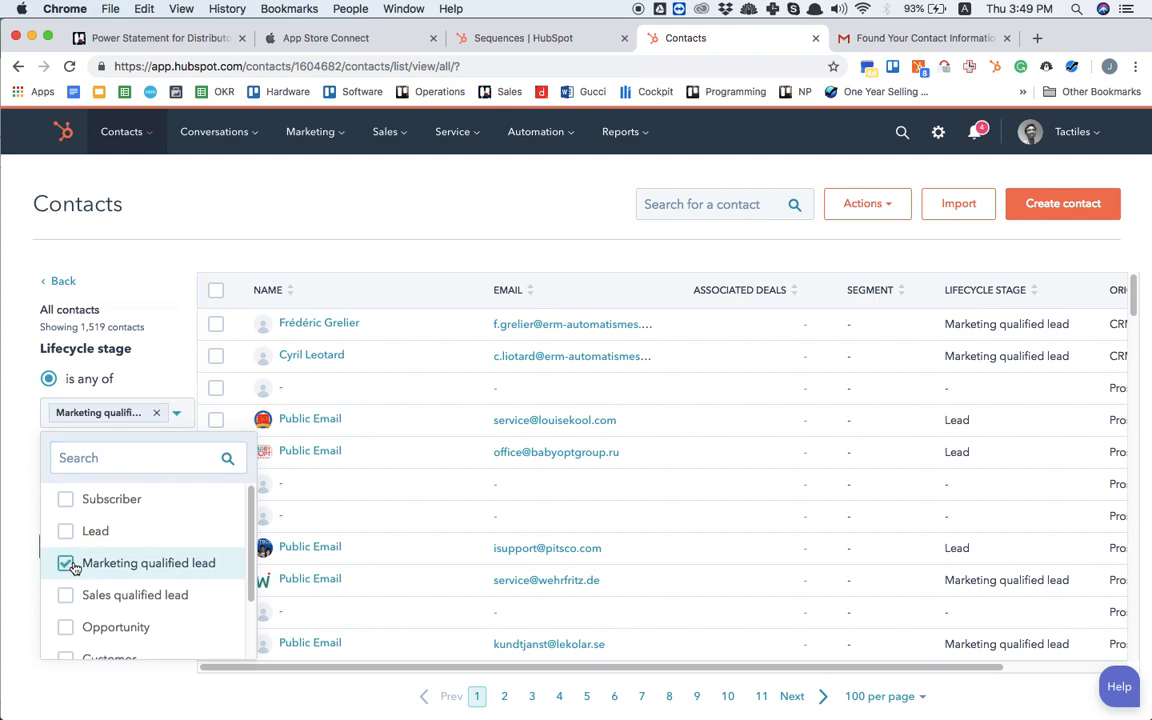
left_click(14, 498)
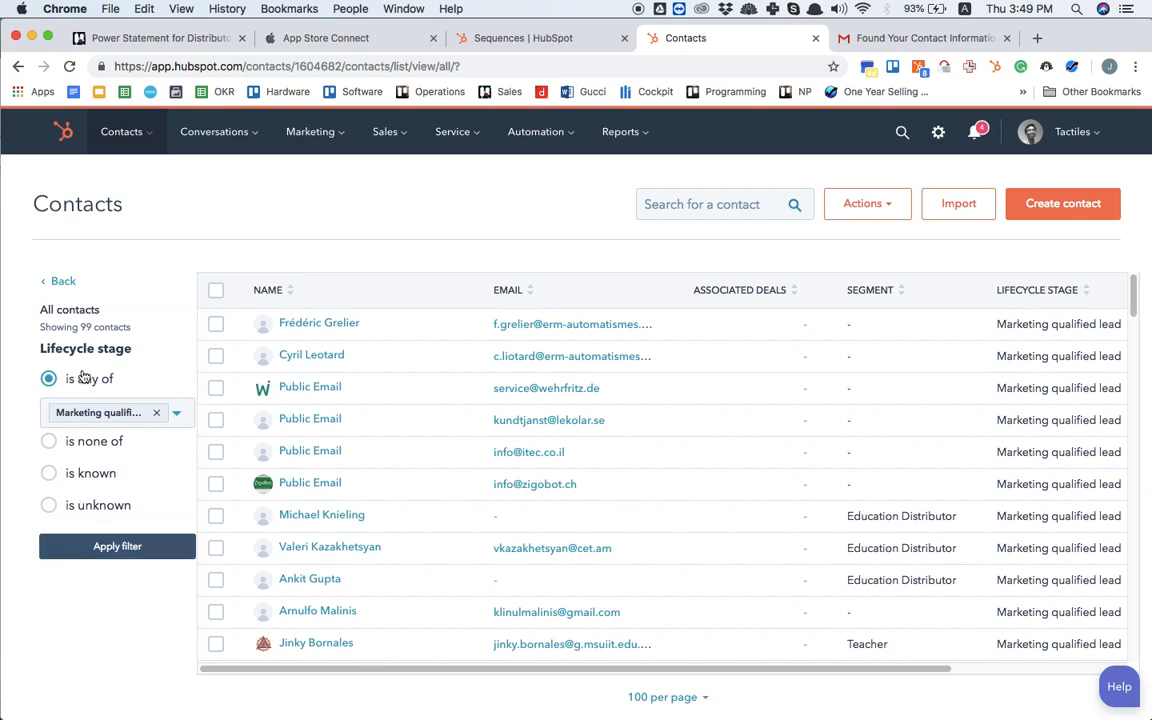
left_click(107, 555)
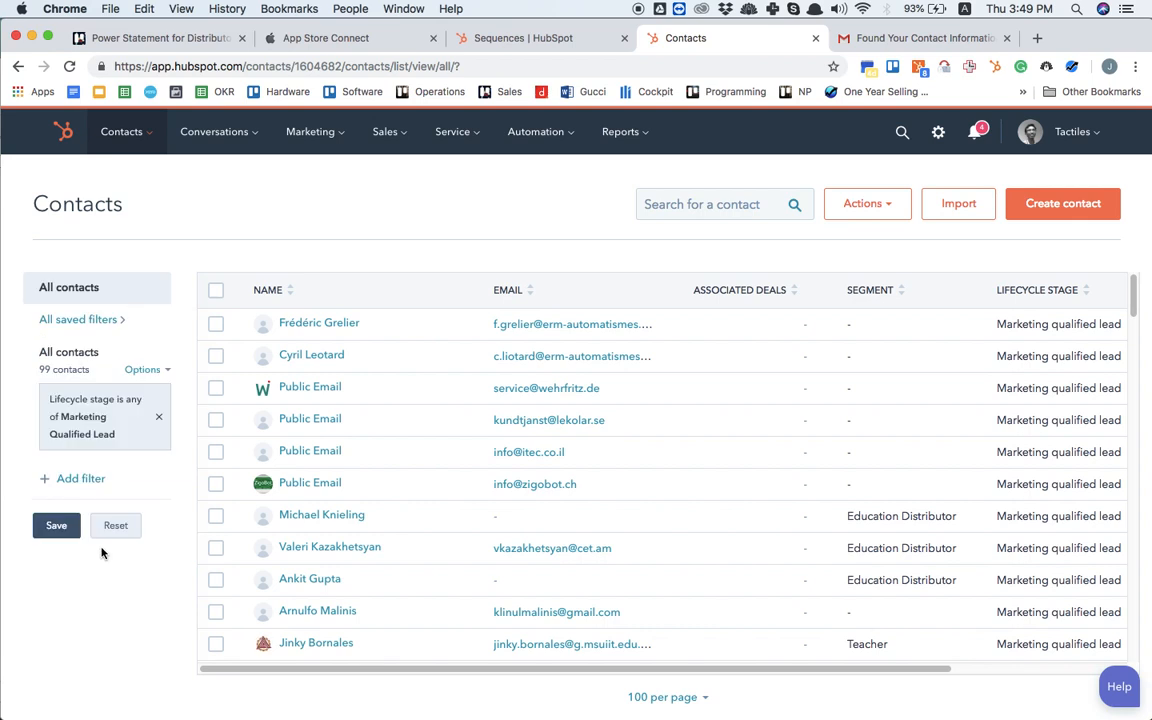
Step: Add a Contact owner filter to the contacts list for the chosen team member and apply it
left_click(84, 480)
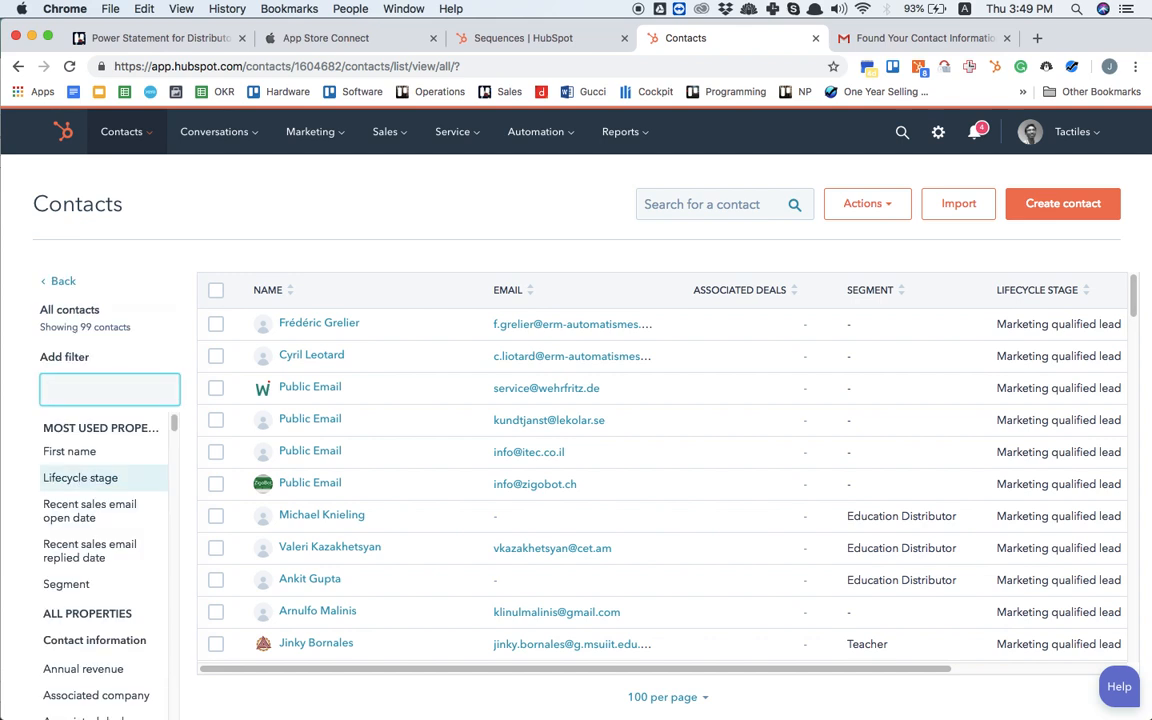
type("owner")
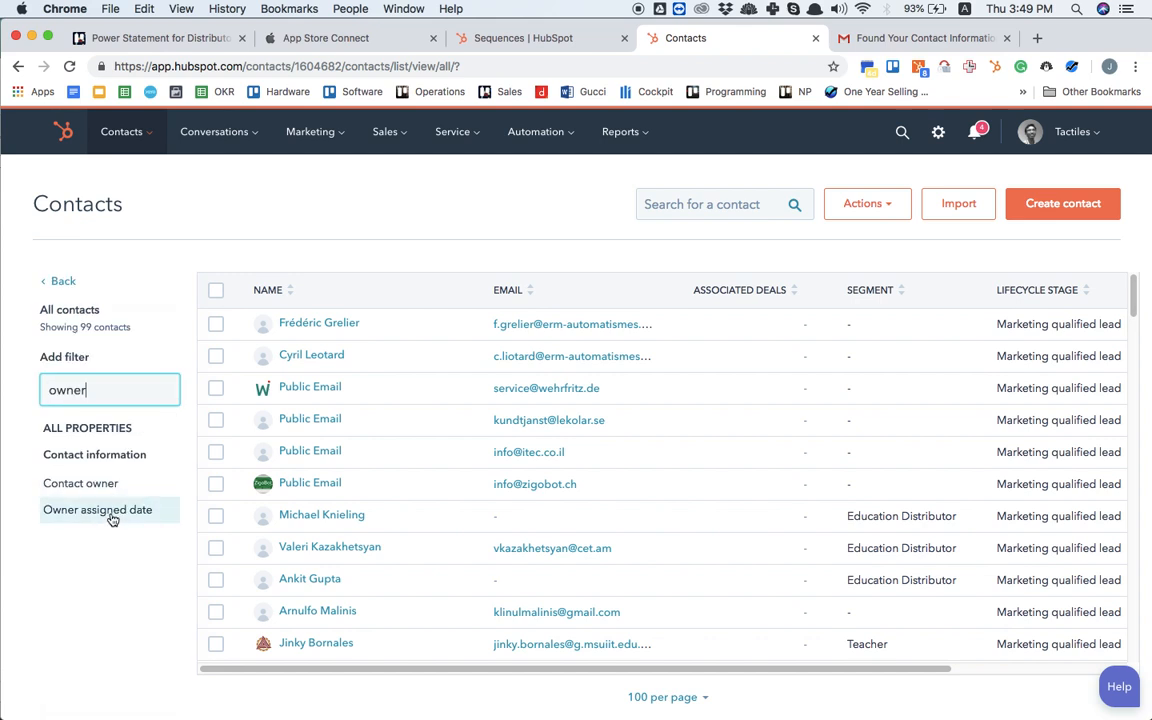
left_click(105, 483)
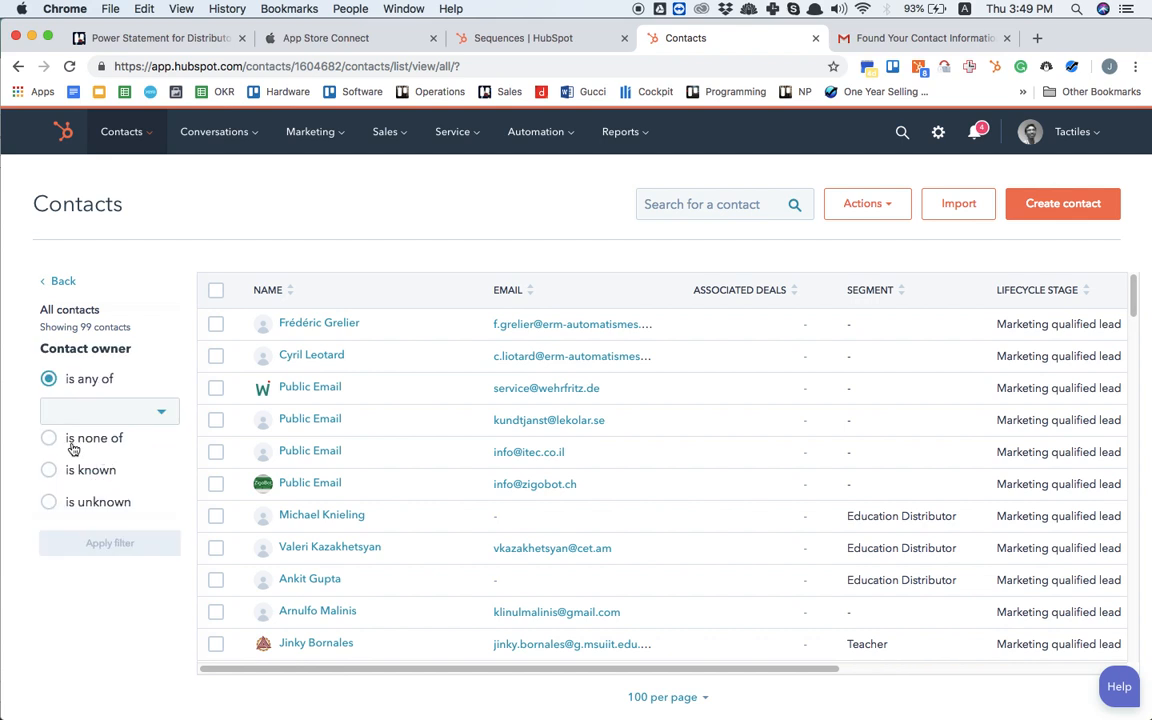
left_click(85, 413)
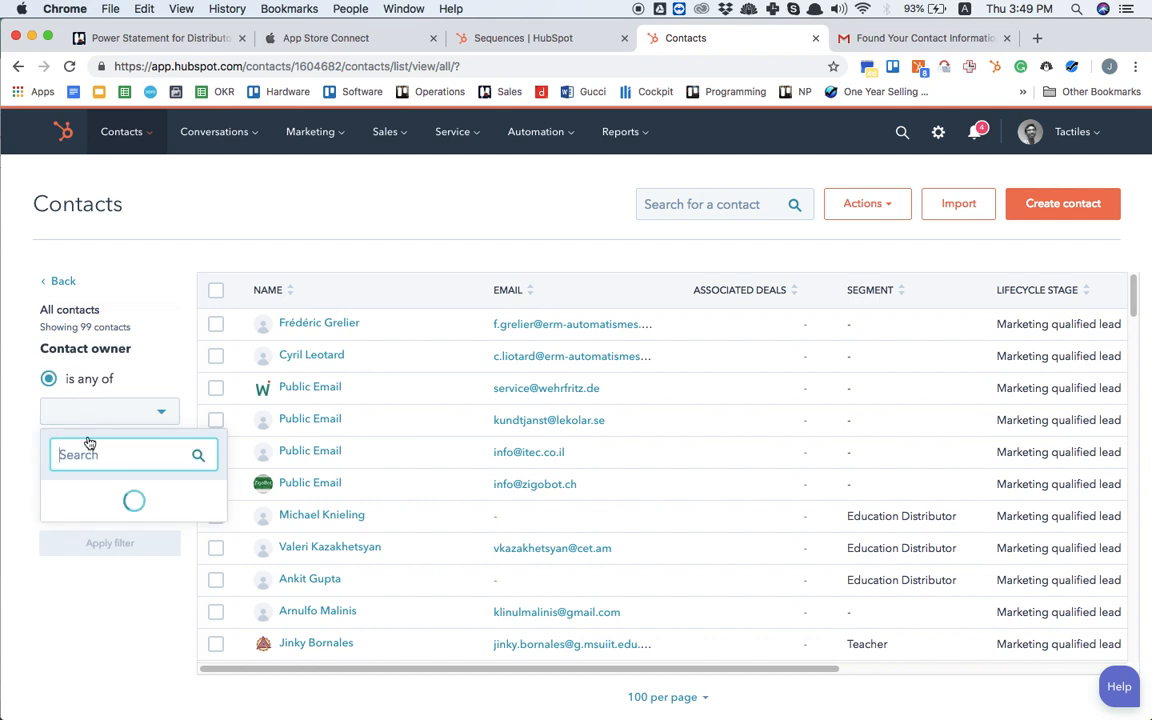
scroll(65, 612, "down", 3)
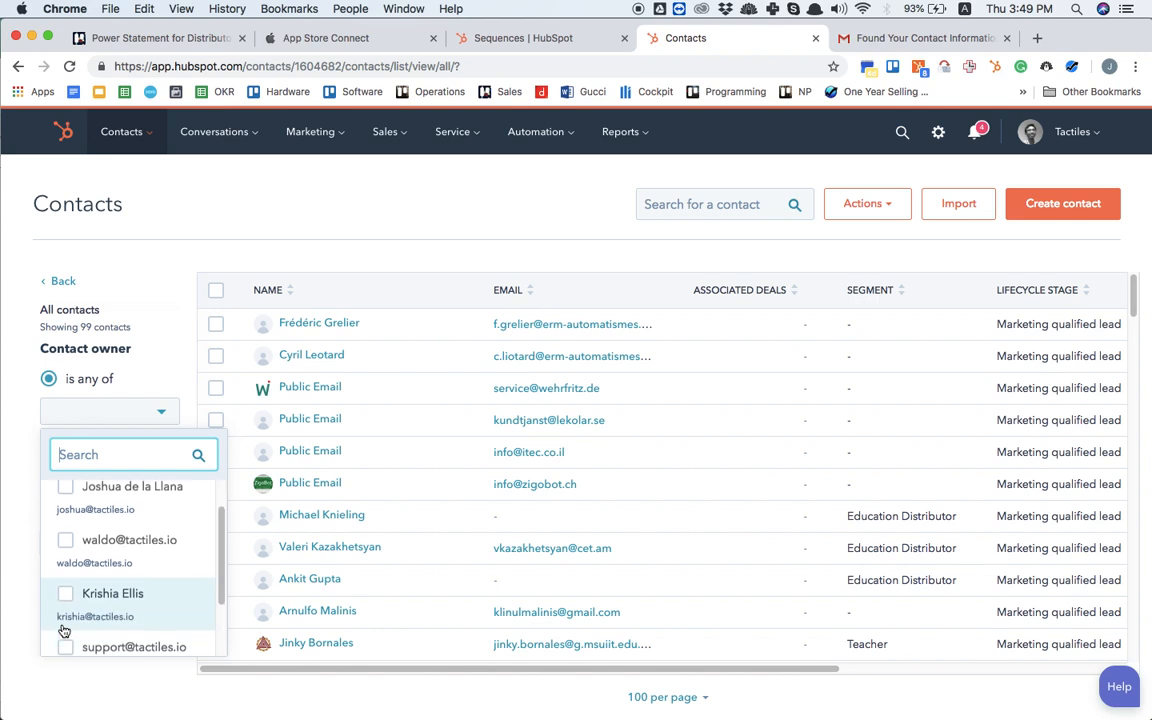
left_click(65, 627)
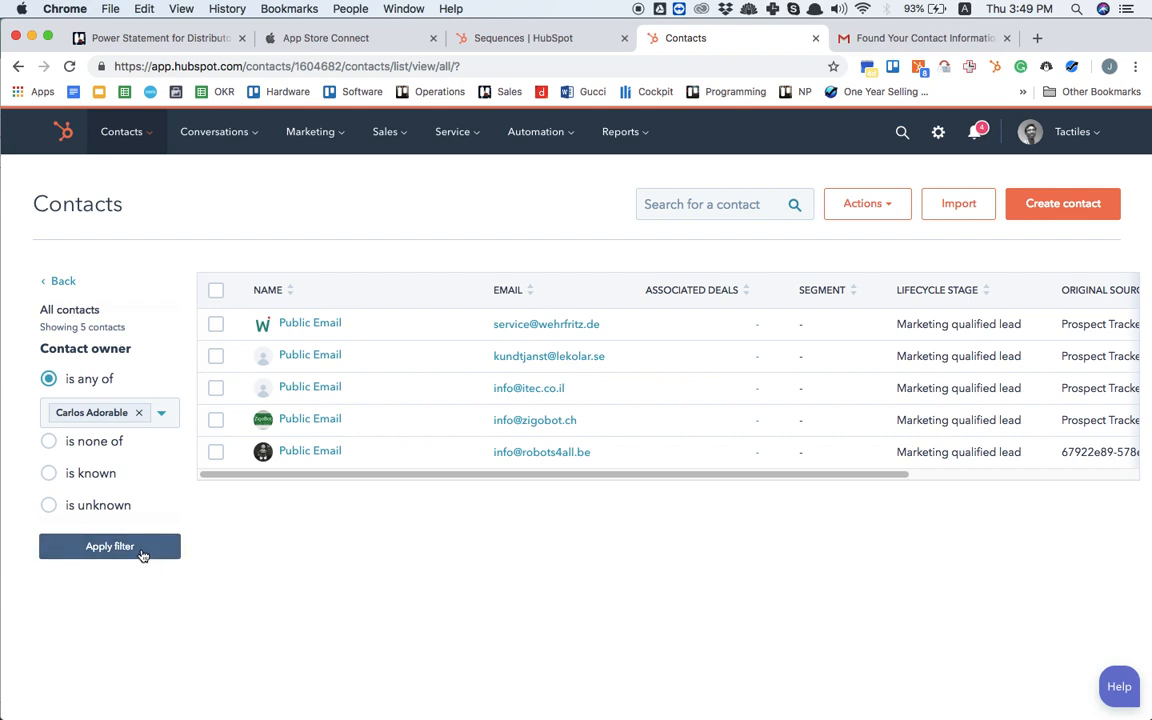
left_click(110, 547)
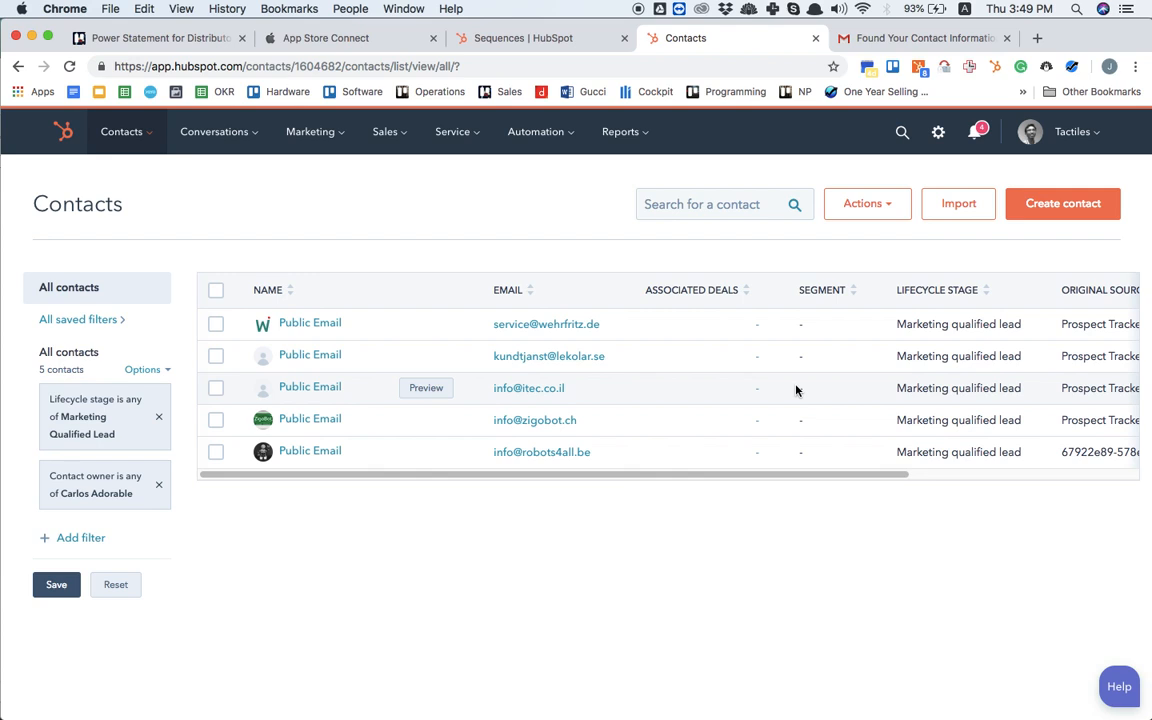
Step: Examine the filtered contacts across the email, lifecycle stage and original source columns
scroll(796, 390, "right", 2)
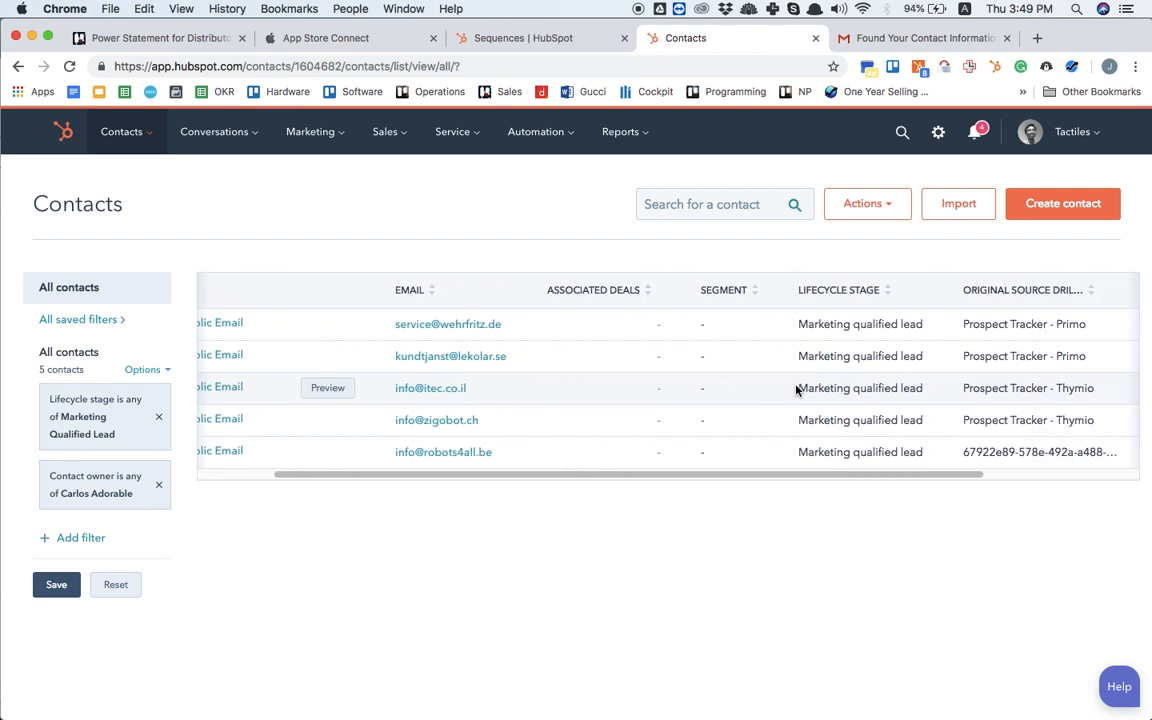
scroll(796, 390, "left", 2)
scroll(796, 390, "right", 2)
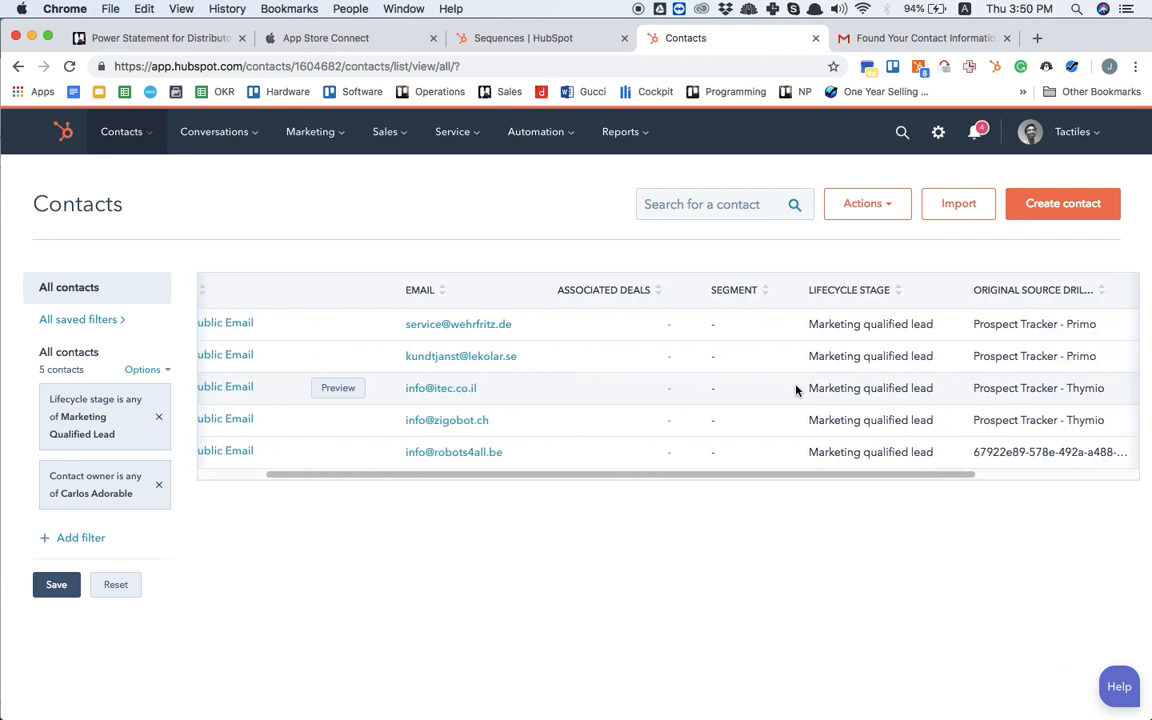
scroll(796, 390, "left", 2)
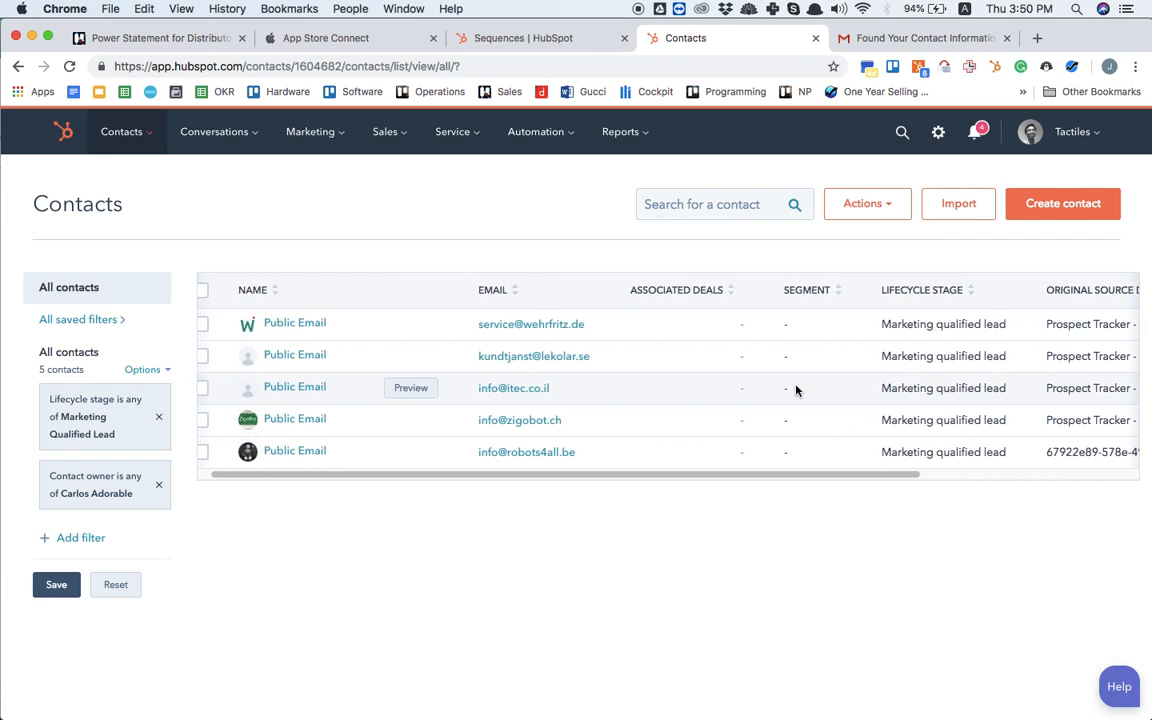
scroll(796, 390, "right", 2)
scroll(796, 390, "left", 2)
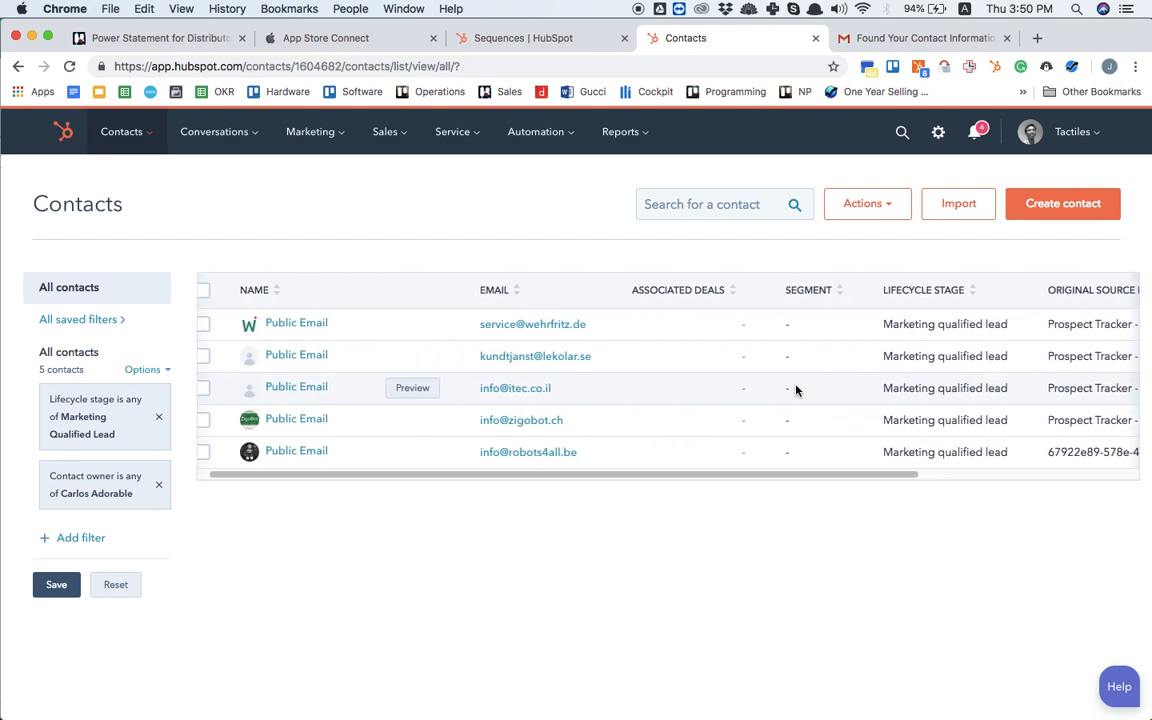
scroll(796, 390, "down", 1)
scroll(796, 390, "up", 1)
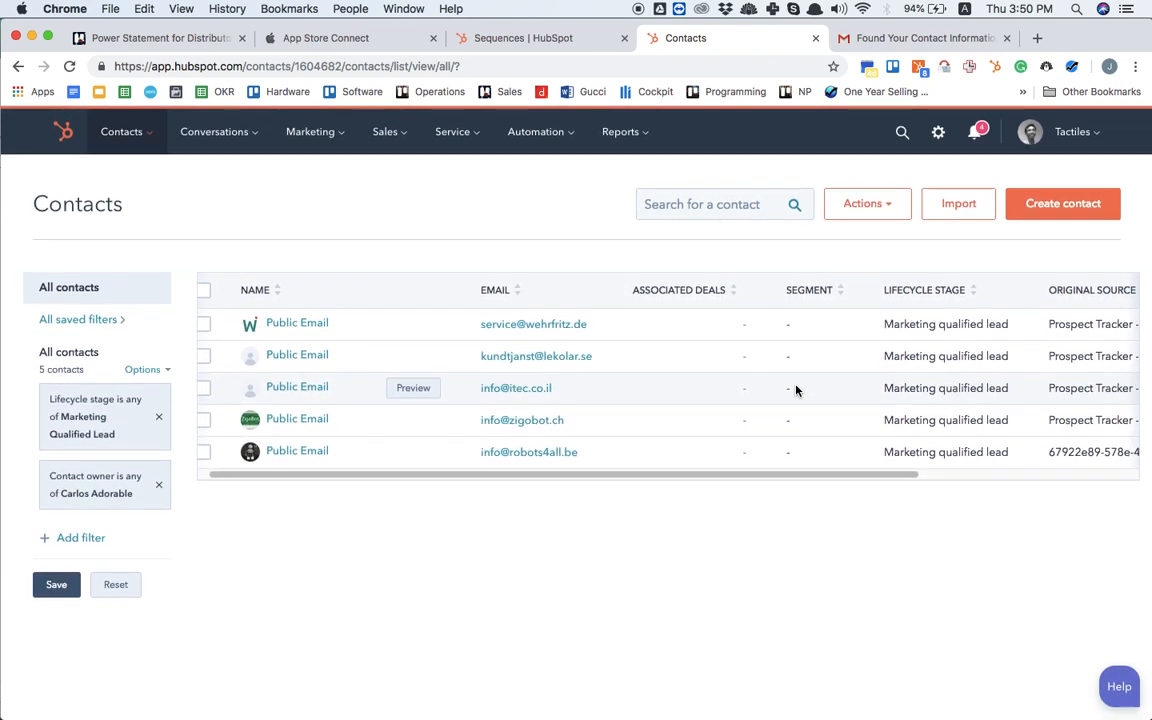
scroll(796, 390, "left", 1)
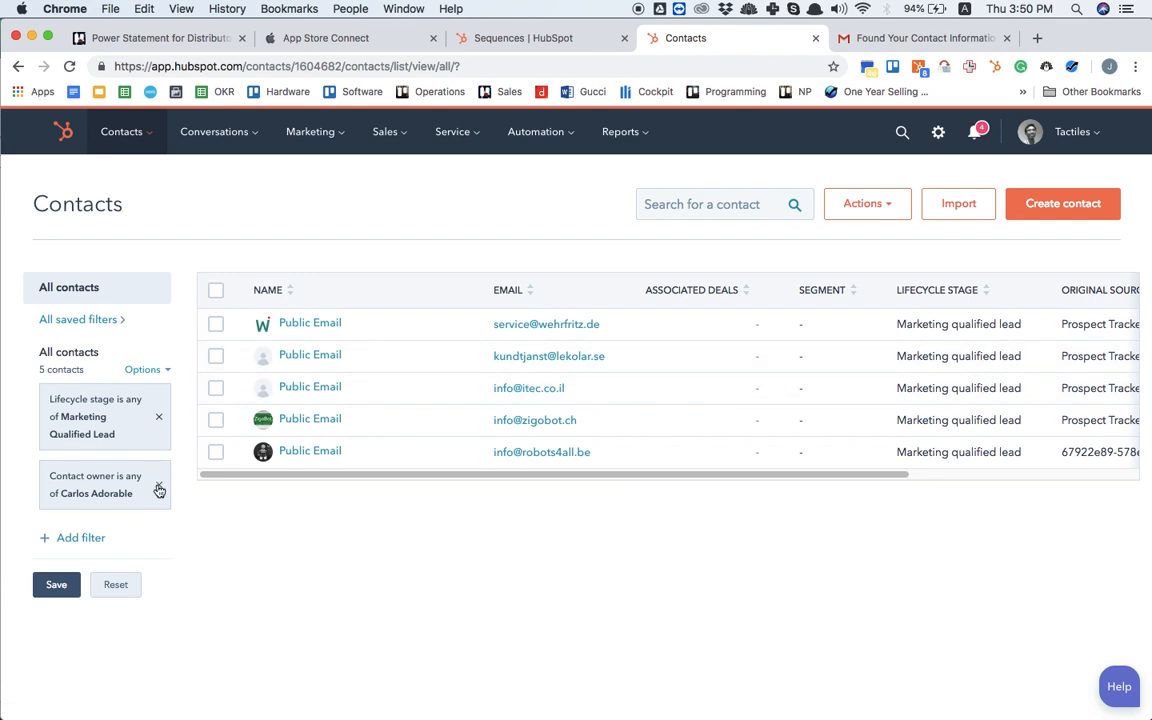
left_click(216, 290)
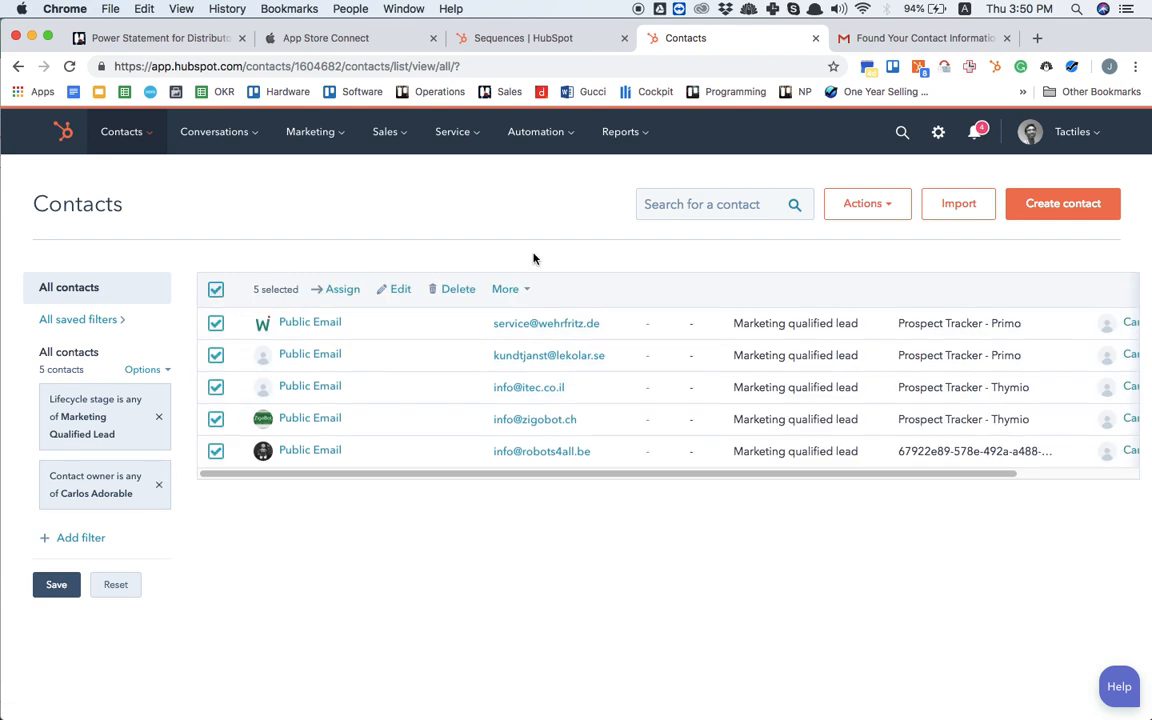
left_click(905, 212)
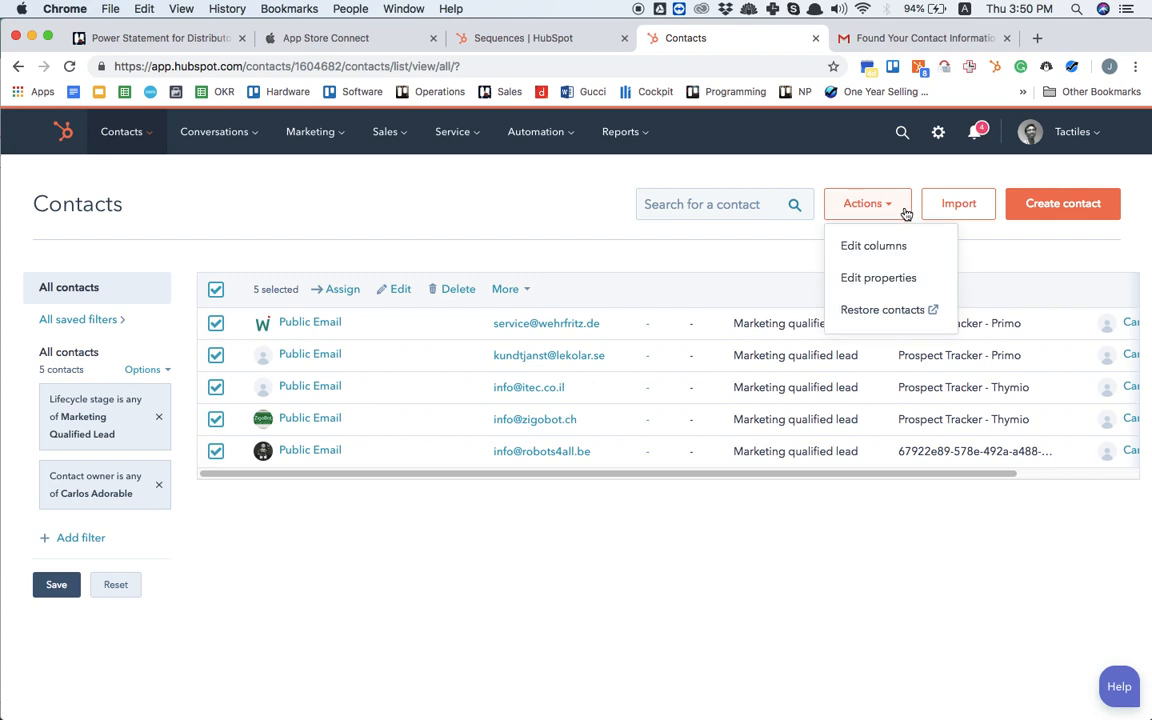
left_click(889, 278)
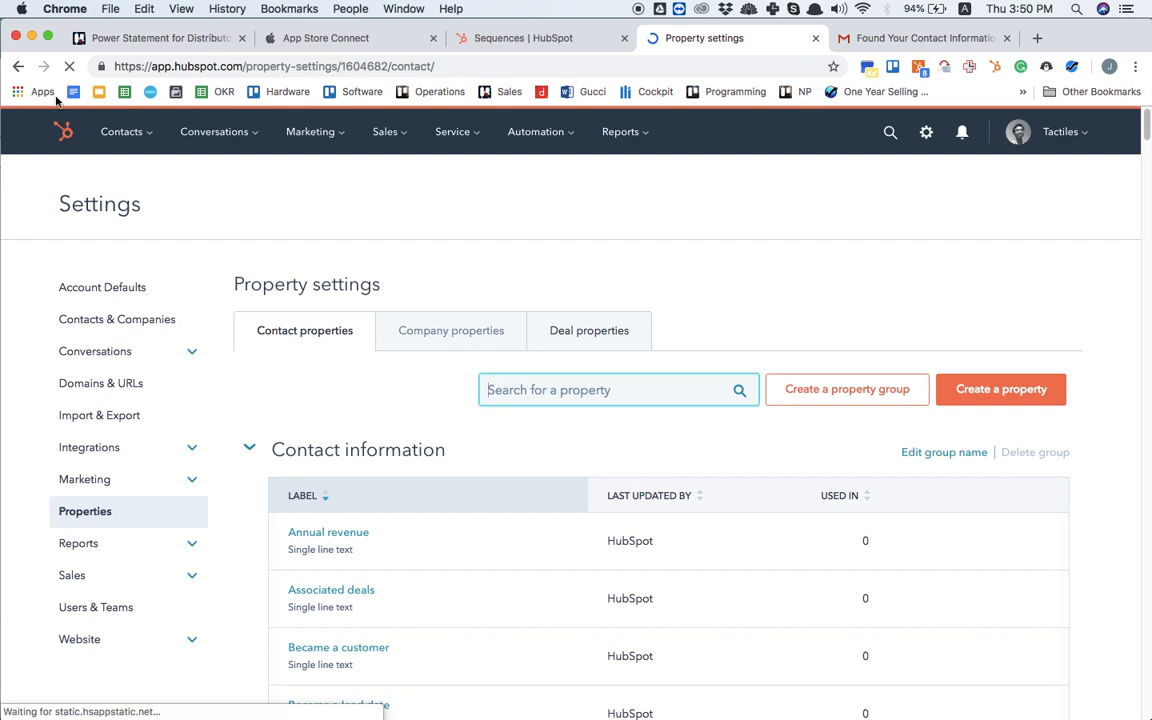
left_click(20, 70)
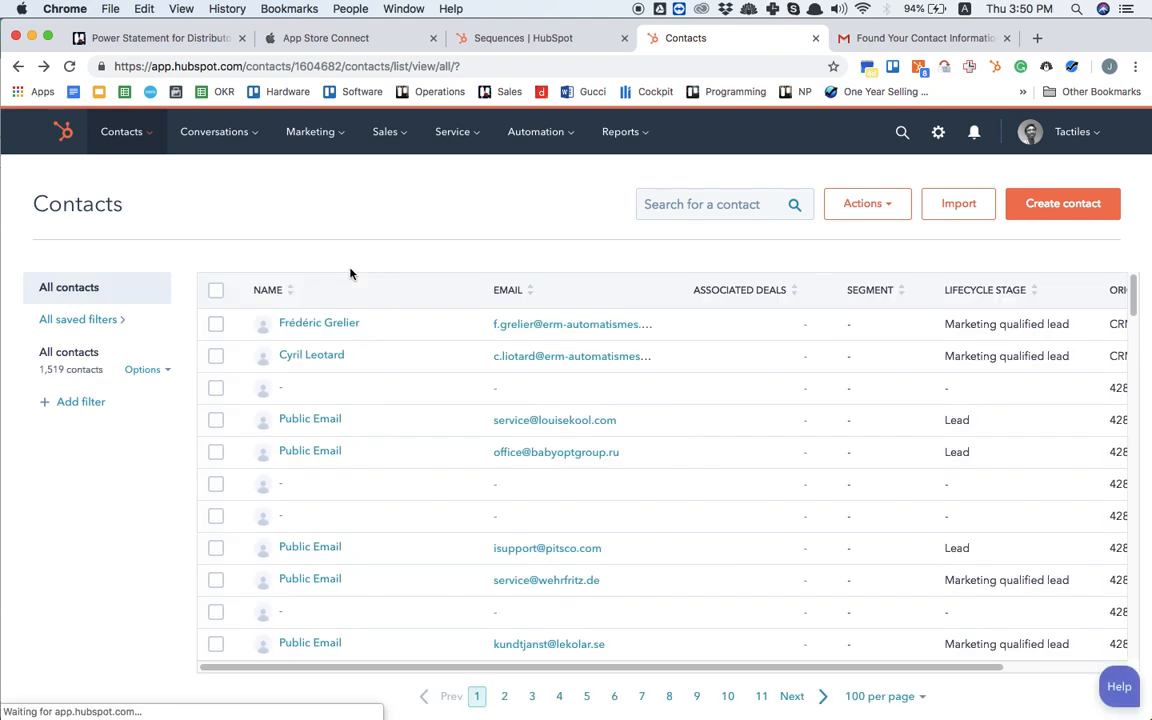
Step: Filter all contacts to those whose Contact owner is any of the chosen sales team member and apply the filter
left_click(80, 402)
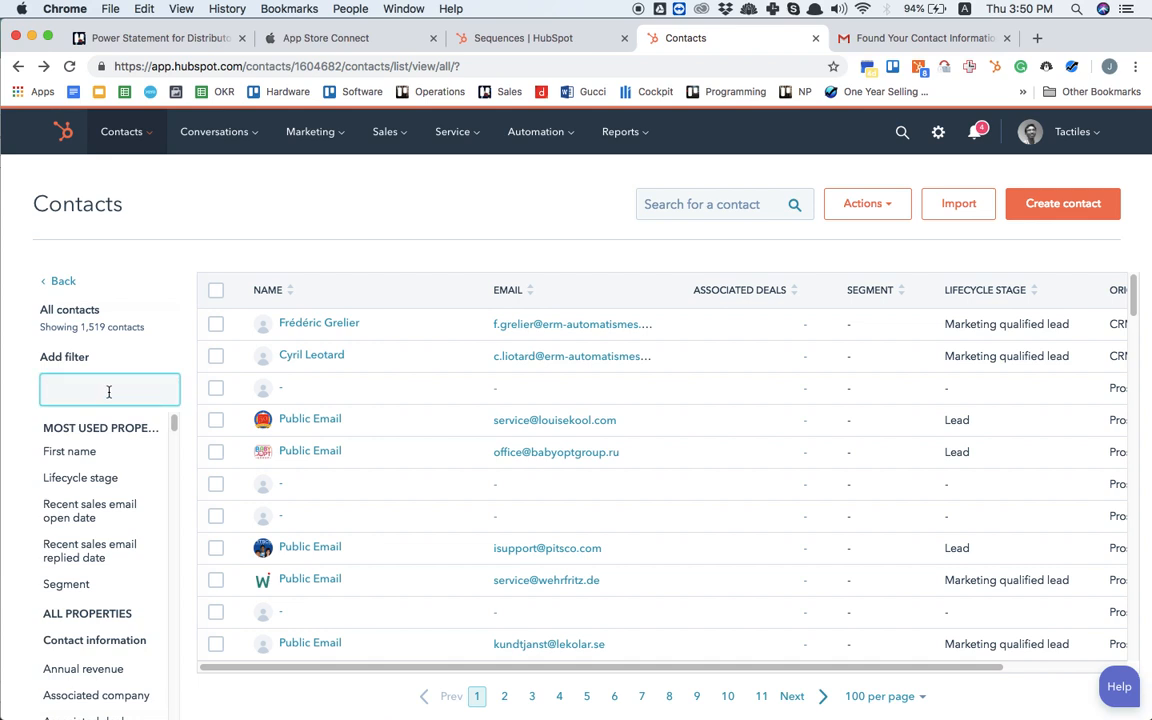
type("owner")
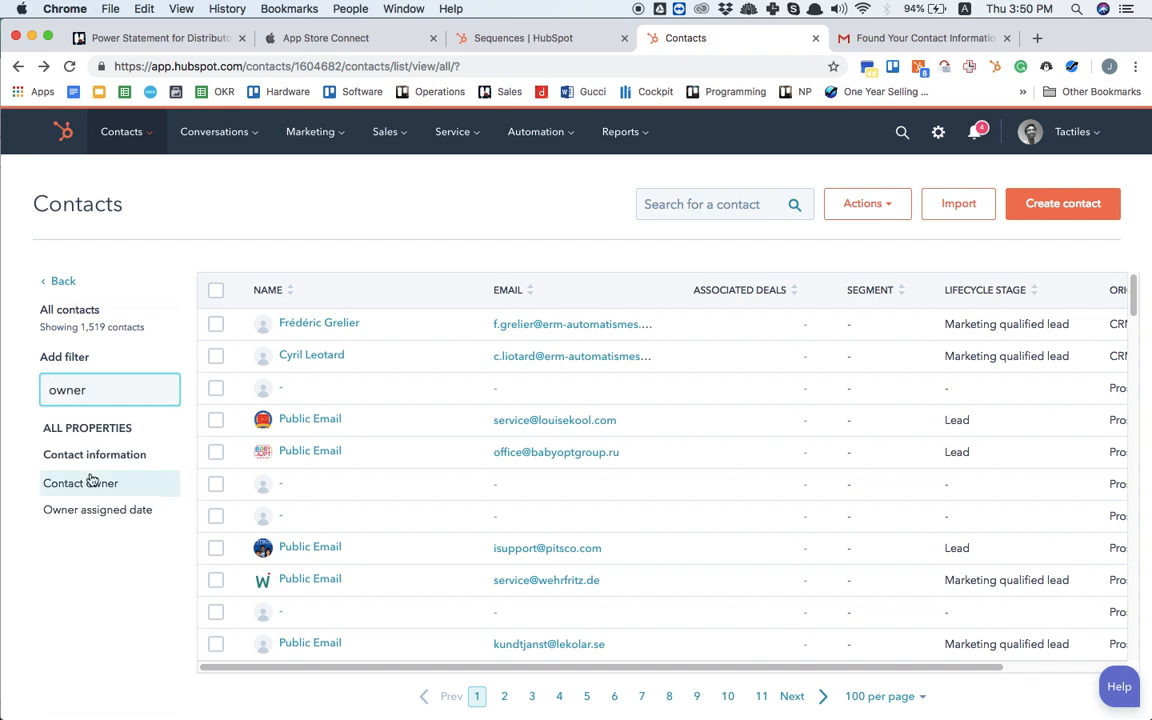
left_click(90, 485)
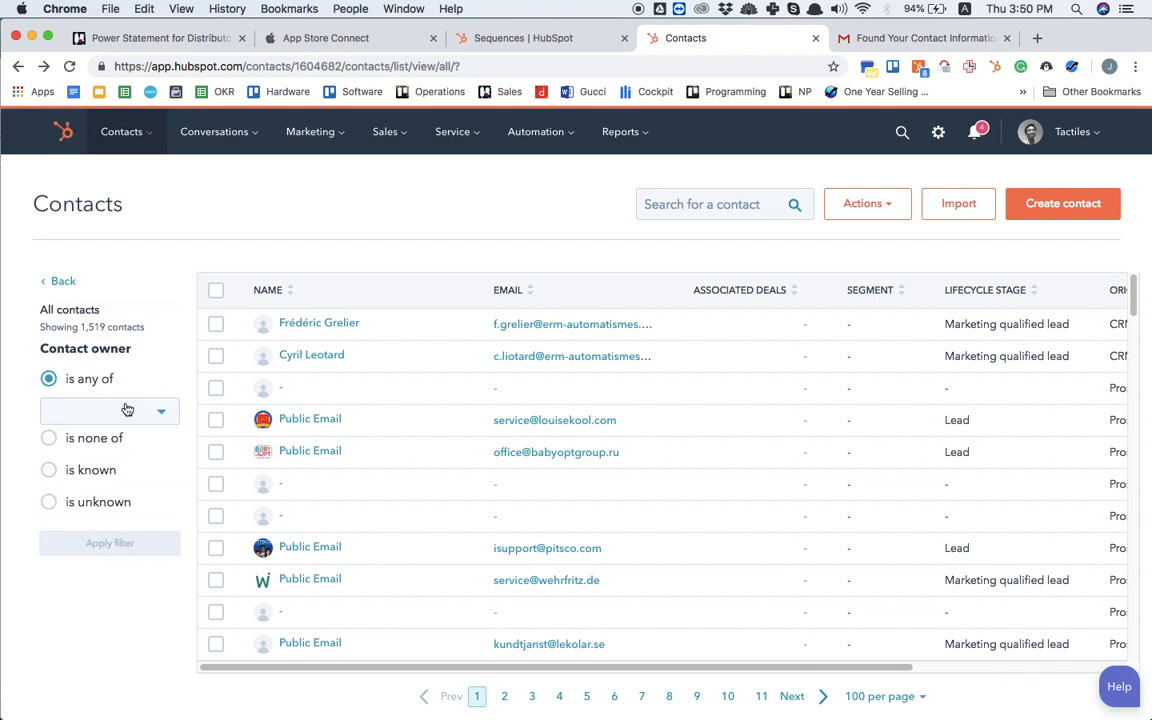
left_click(116, 405)
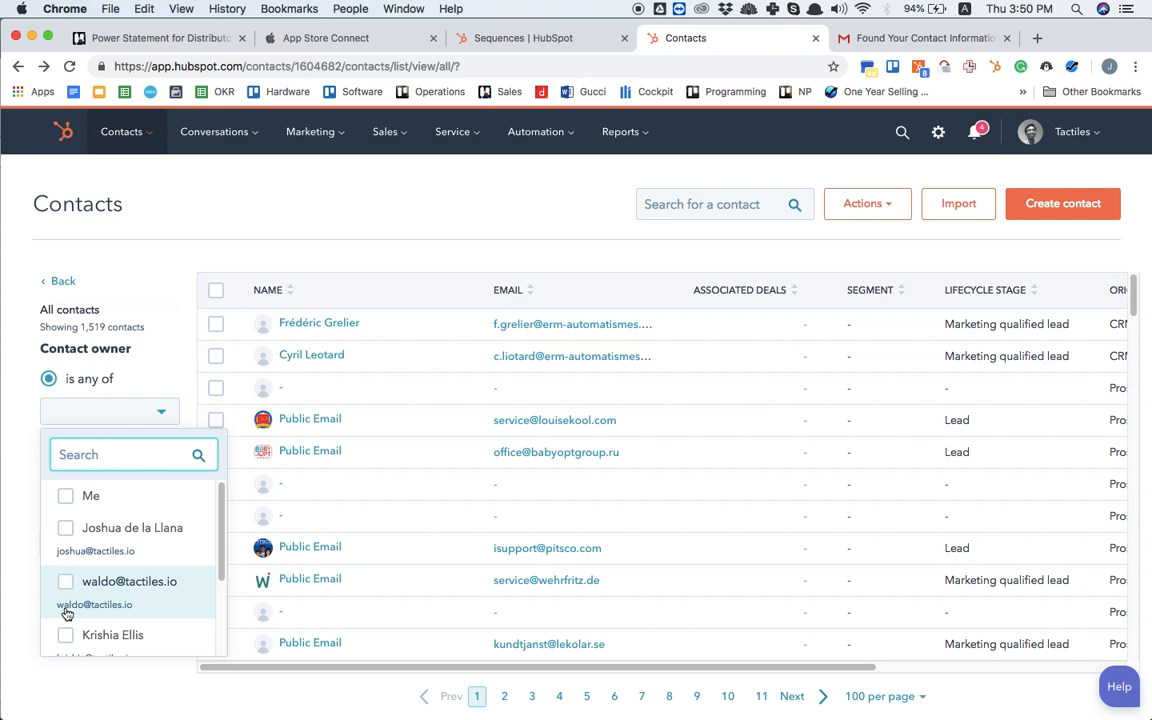
scroll(65, 600, "down", 2)
scroll(66, 614, "down", 1)
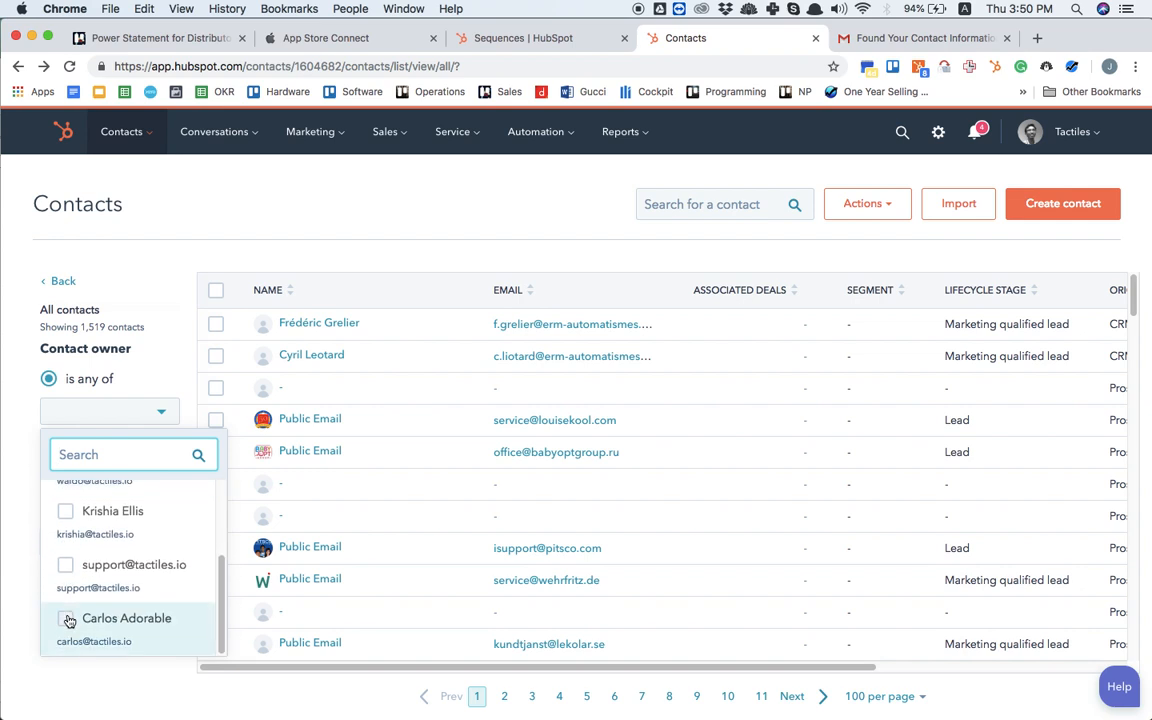
left_click(65, 618)
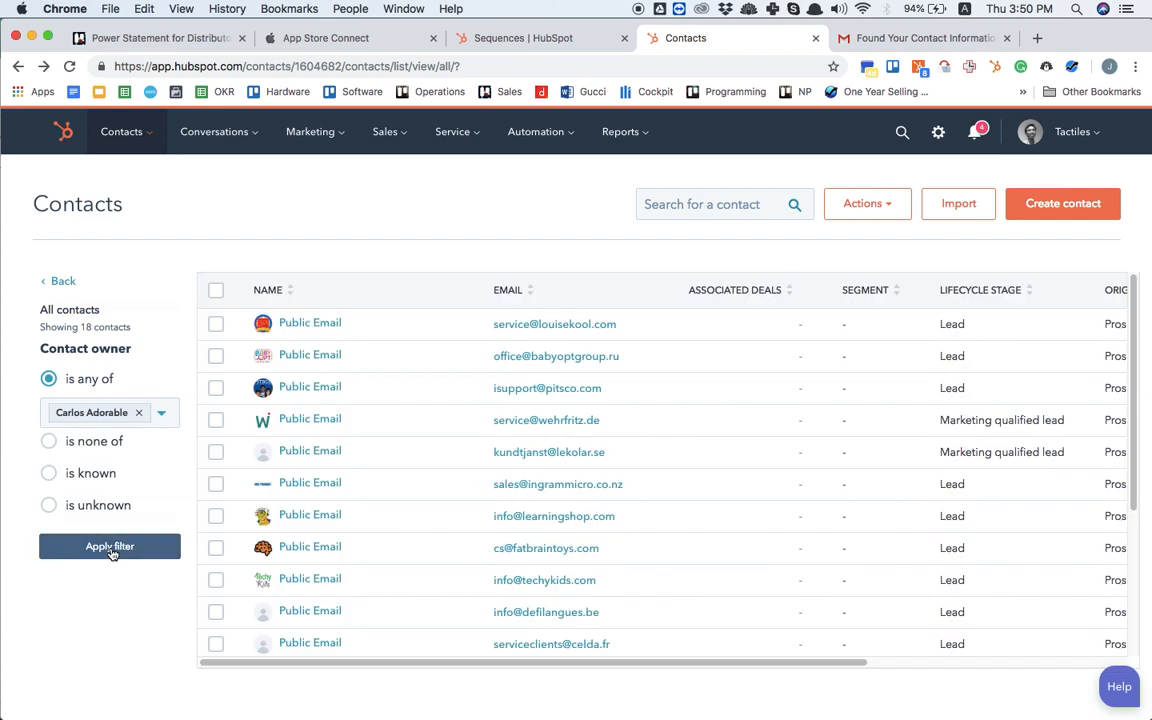
left_click(110, 548)
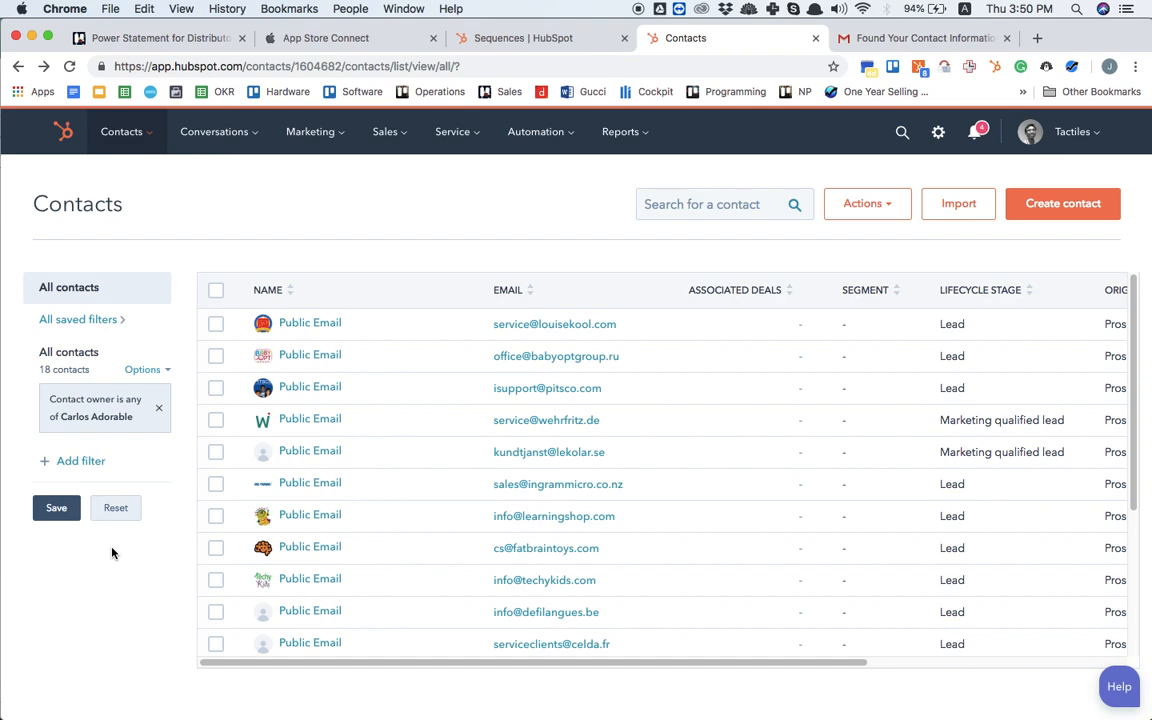
Step: Save the owner filter under the team member's first name followed by "Leads", with Everyone as its audience
left_click(55, 508)
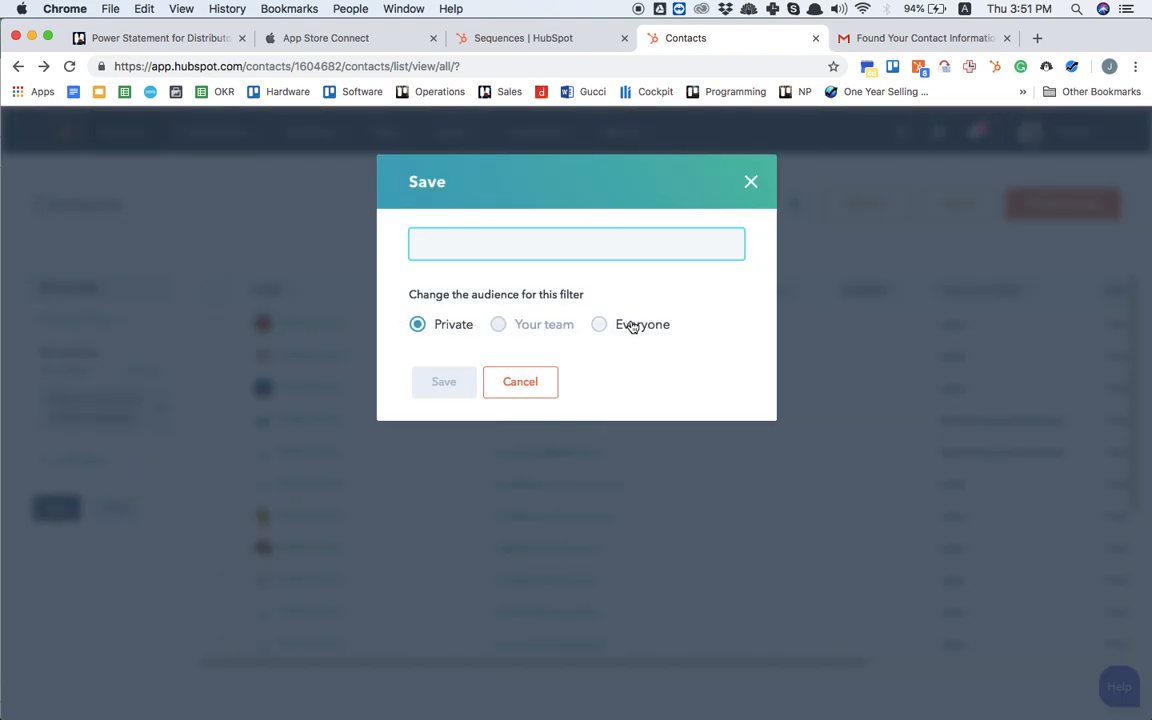
left_click(600, 325)
left_click(585, 254)
type("Carlos")
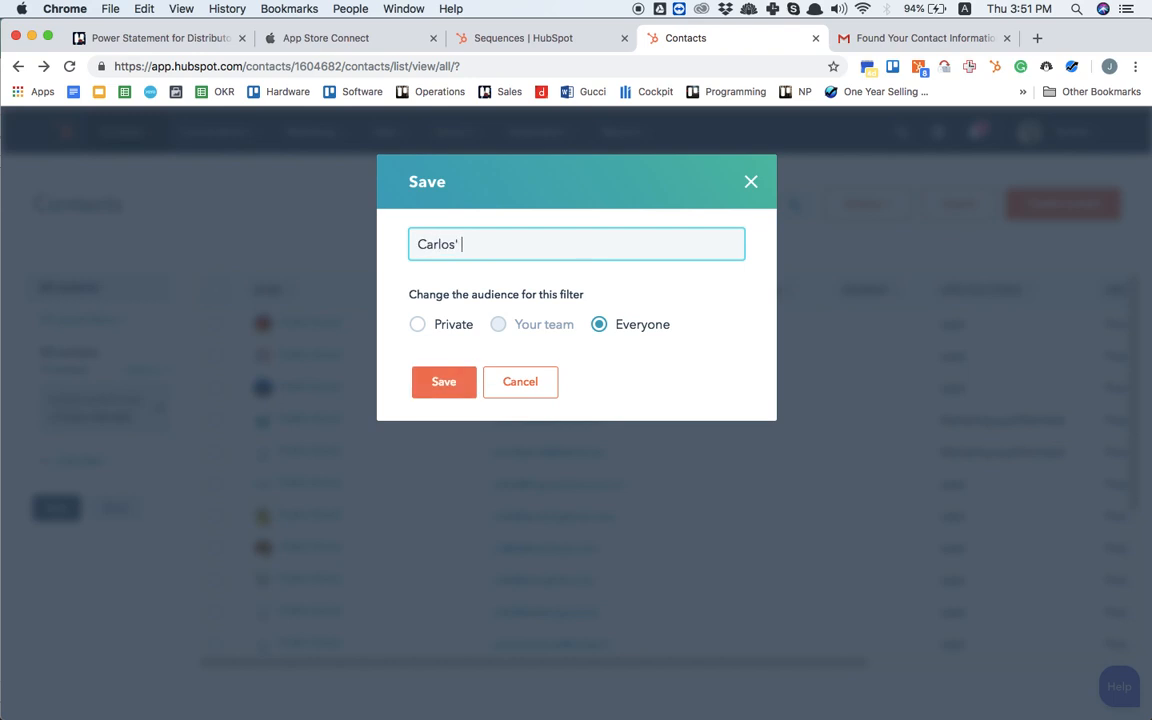
type("' Leads")
left_click(448, 384)
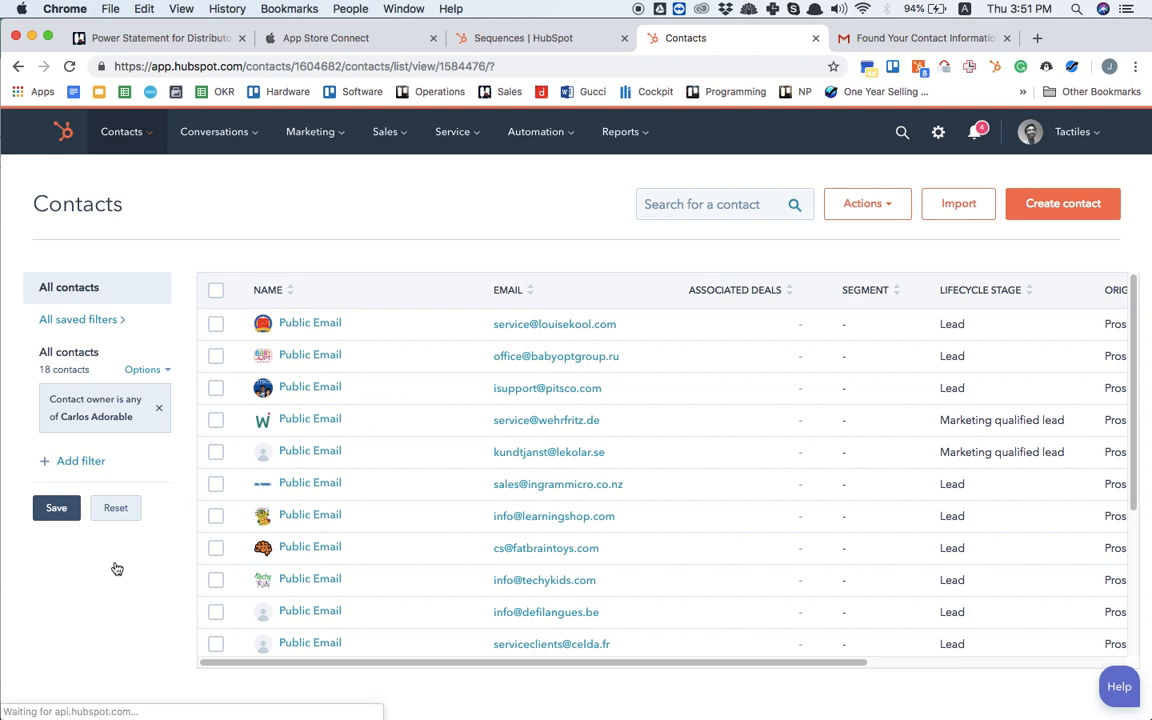
Step: Remove the owner filter from the list and bulk-assign the two erm-automatismes contacts to the same team member through the Contact owner property
left_click(159, 413)
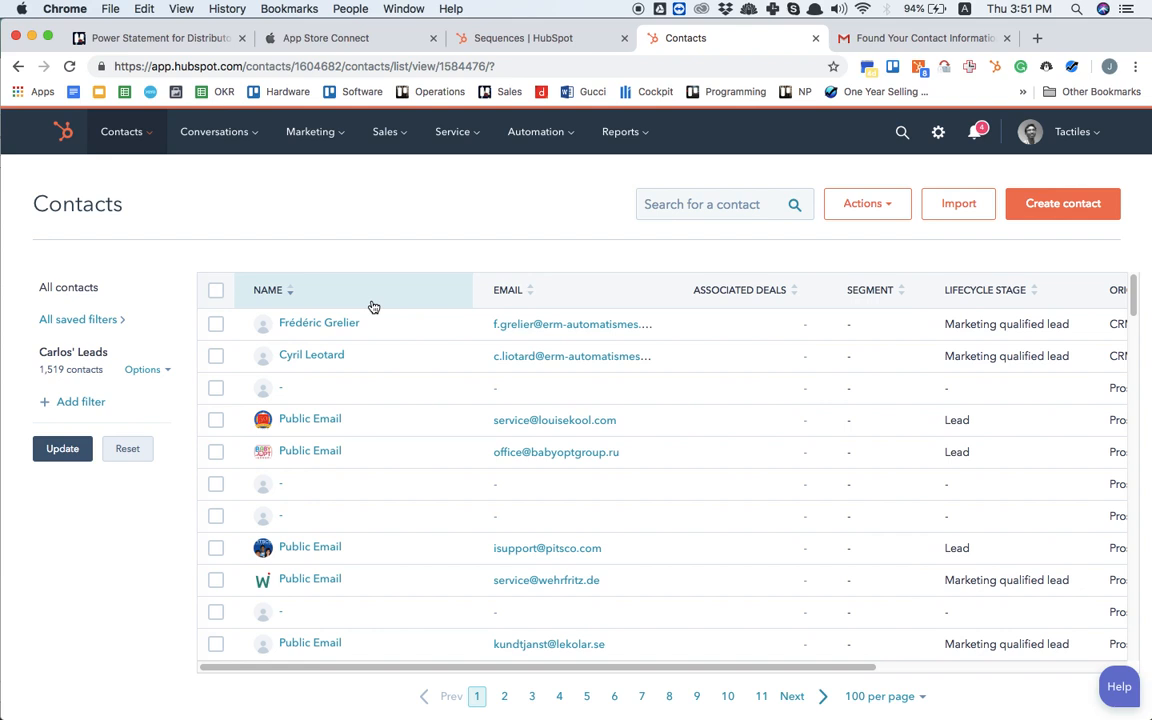
left_click(215, 323)
left_click(216, 356)
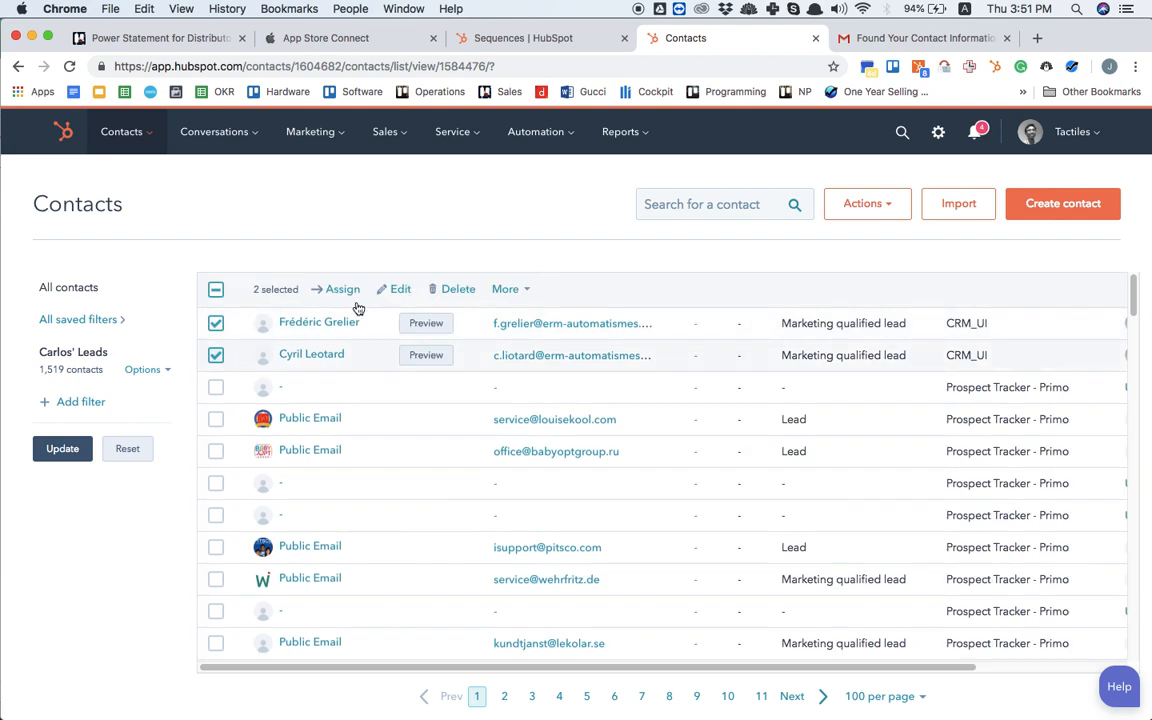
left_click(400, 289)
left_click(459, 278)
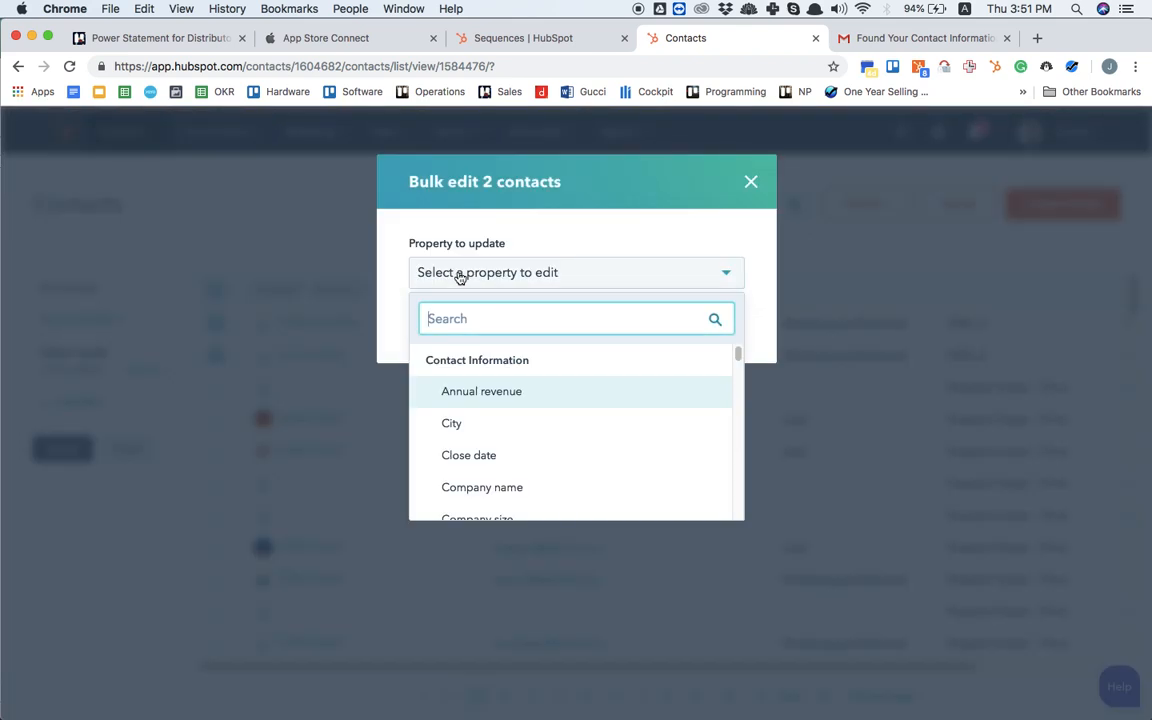
type("owner")
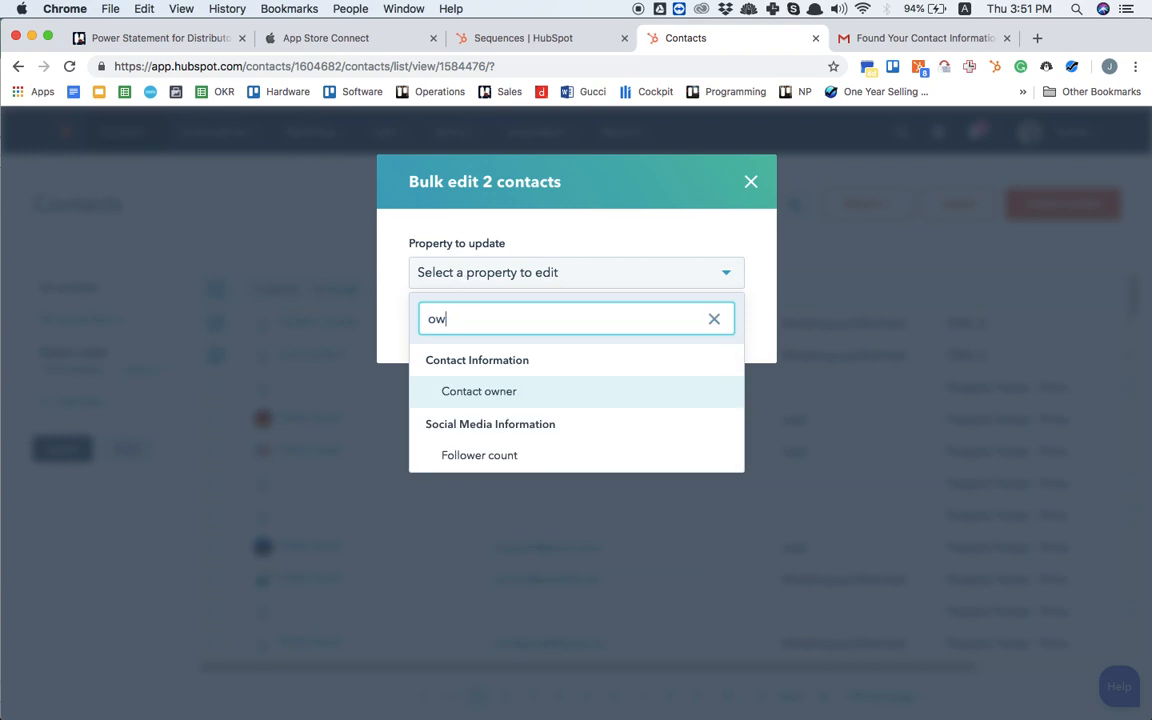
left_click(472, 393)
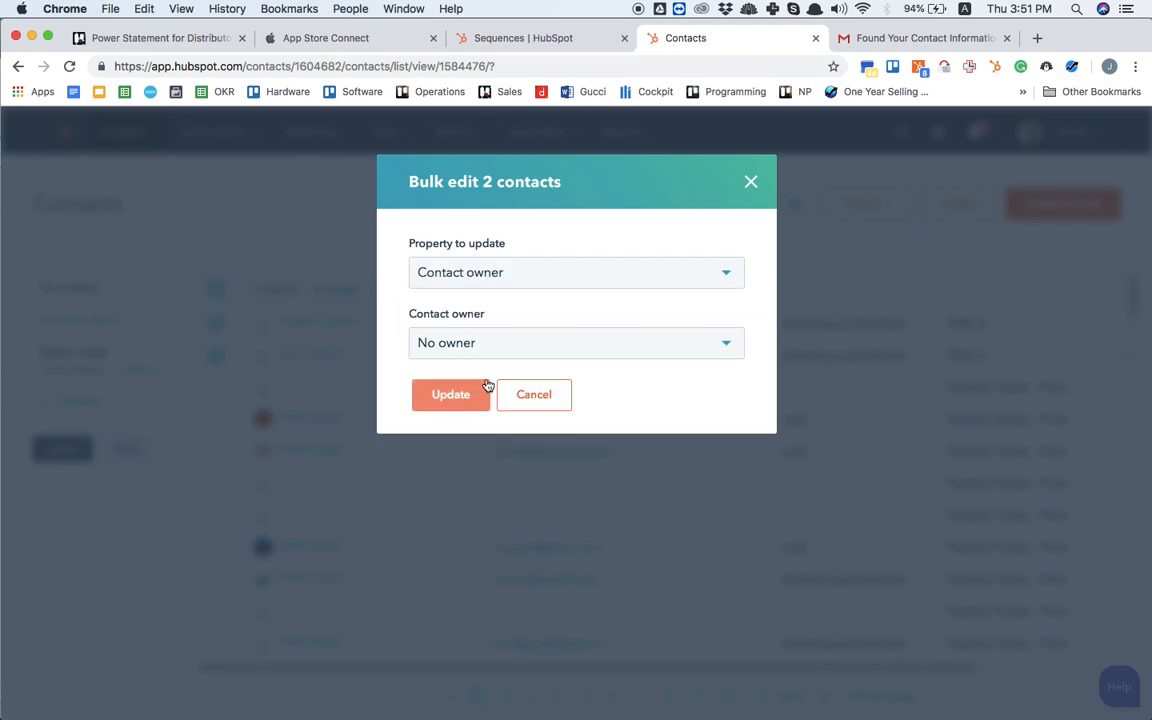
left_click(529, 352)
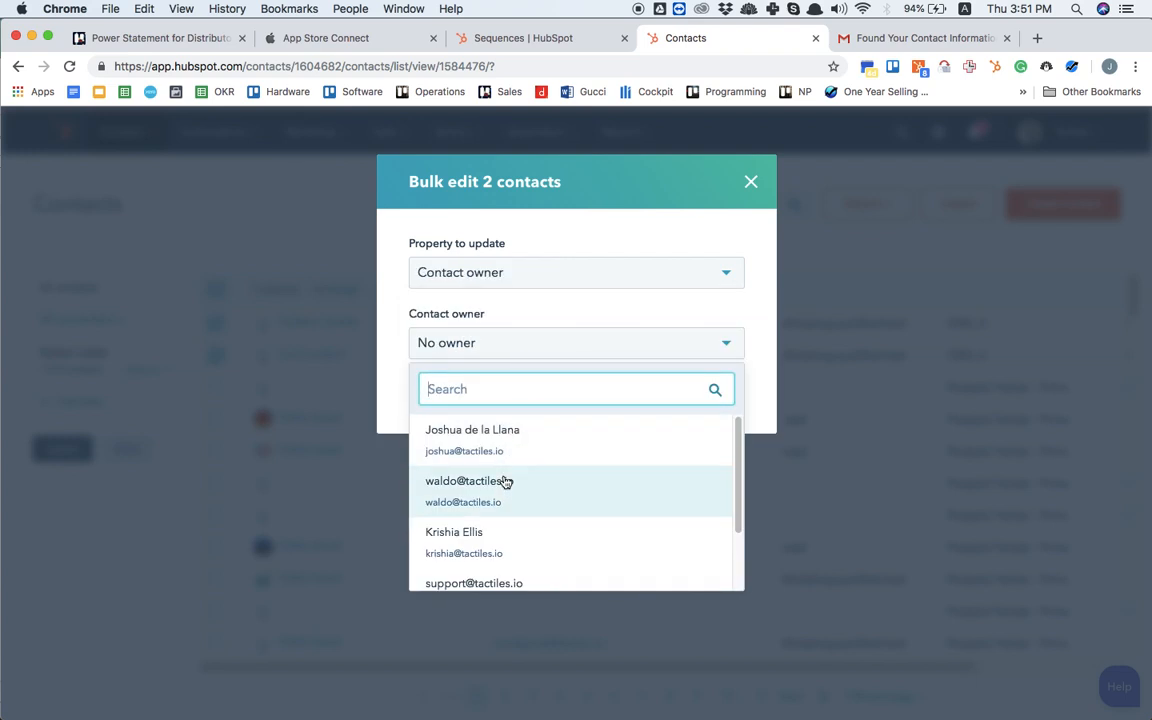
scroll(501, 571, "down", 3)
left_click(500, 570)
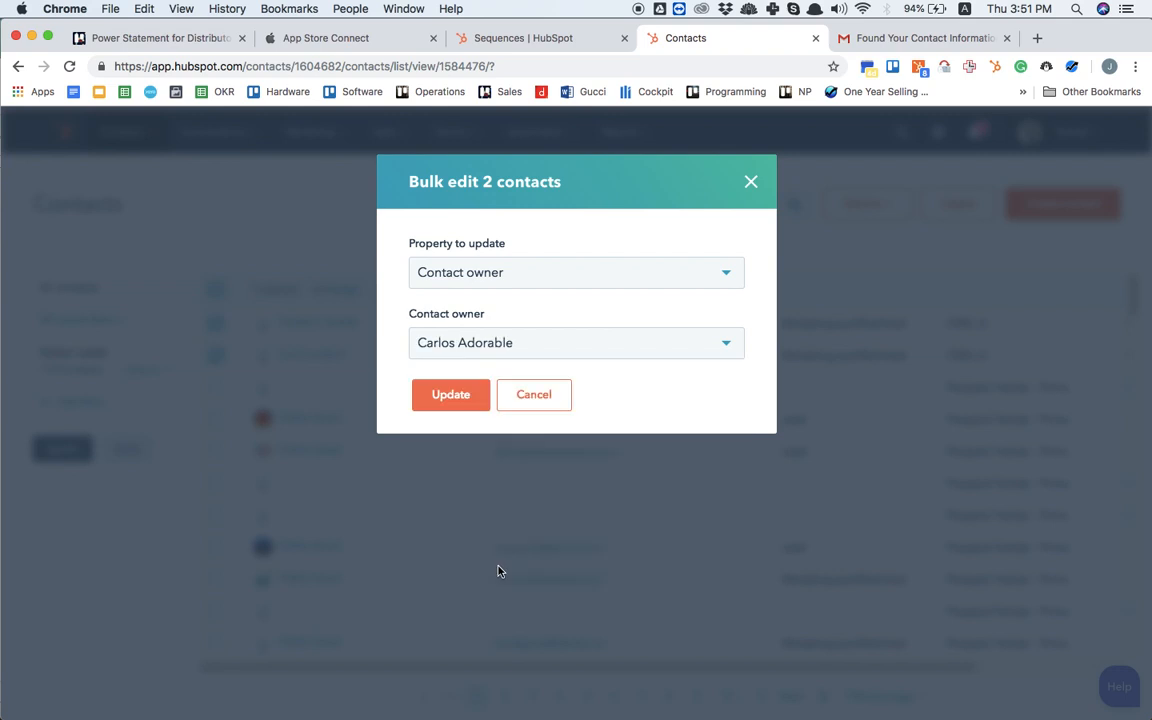
left_click(447, 395)
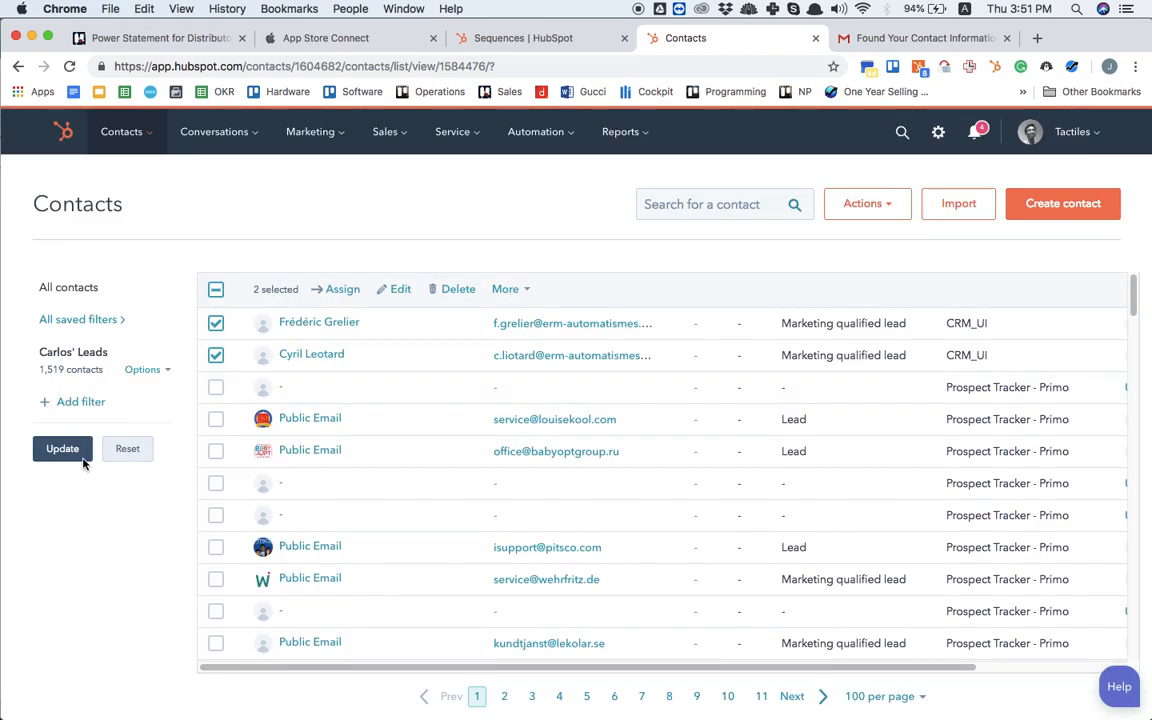
Step: Return to all contacts, reopen the team member's leads from the saved filters and sort them by Lifecycle stage
left_click(127, 449)
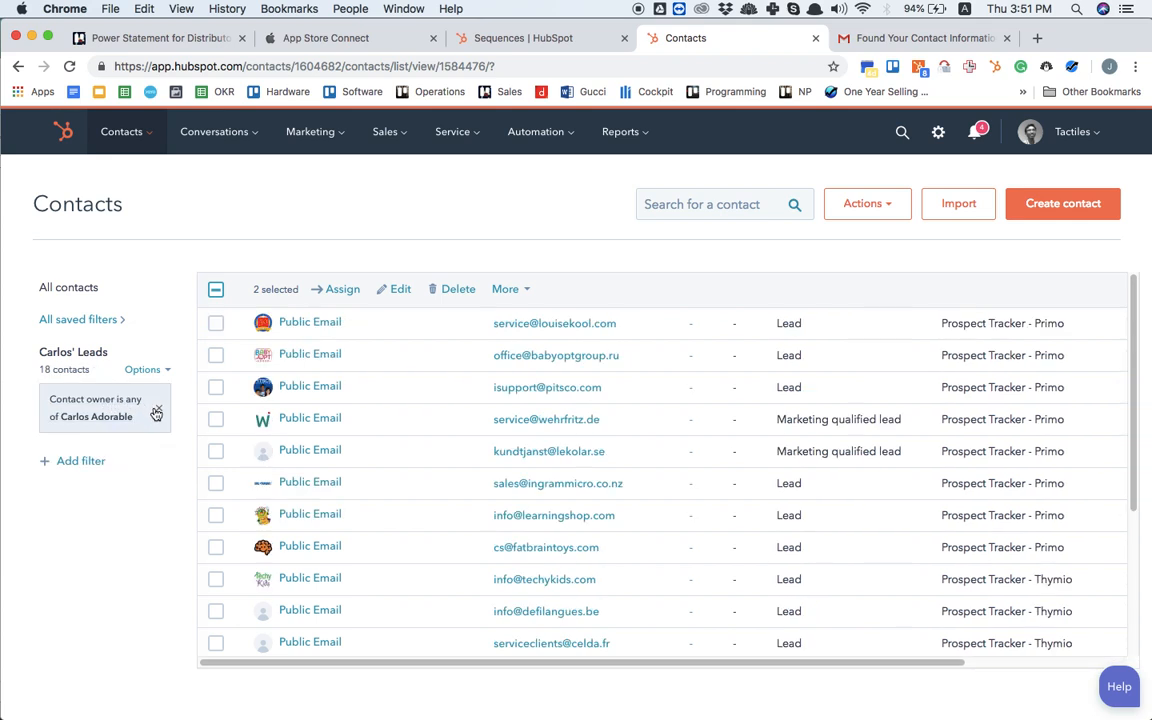
left_click(158, 409)
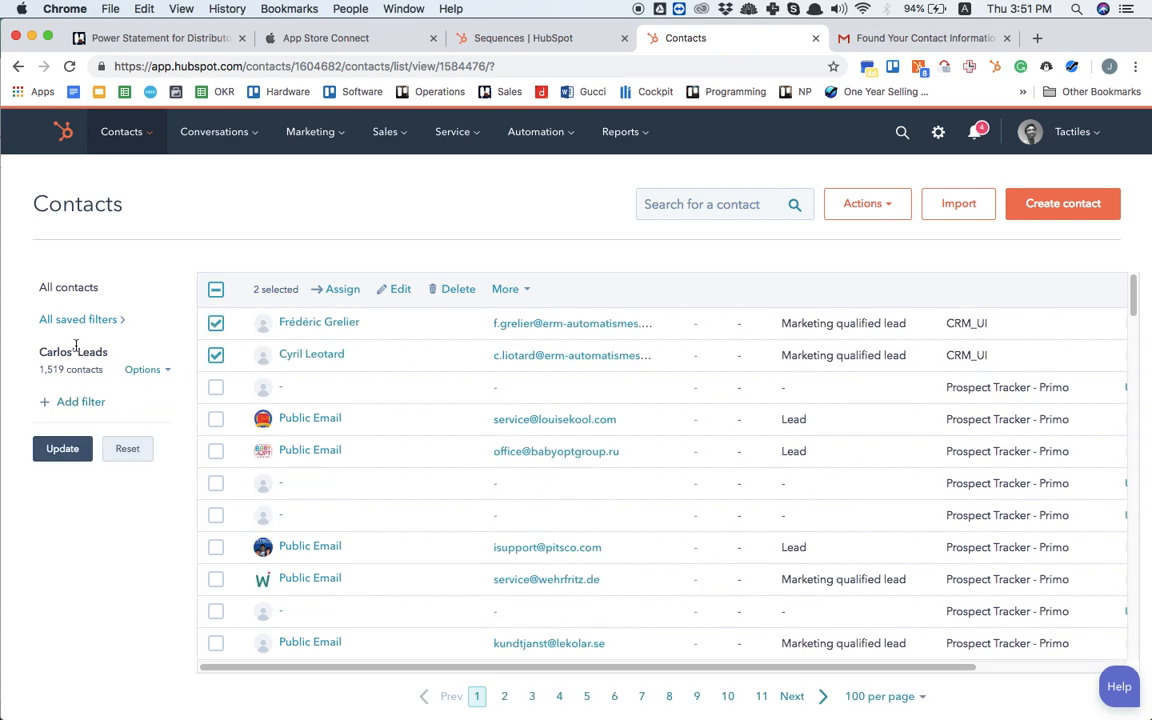
left_click(85, 291)
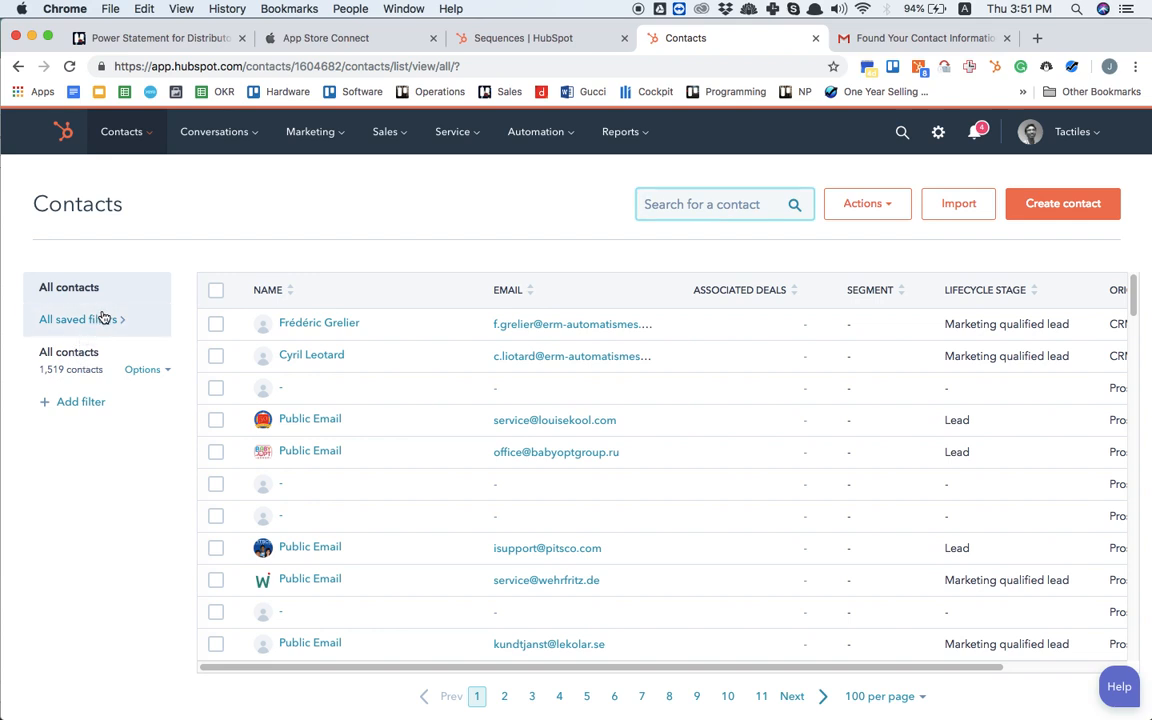
left_click(95, 319)
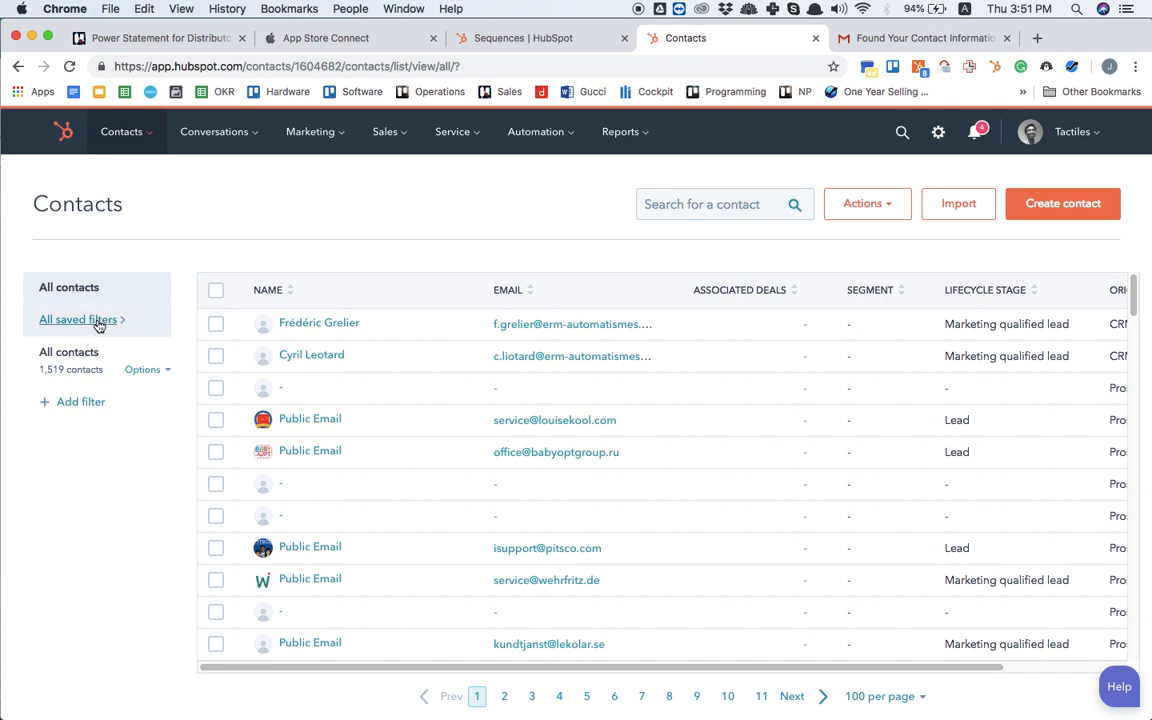
left_click(630, 329)
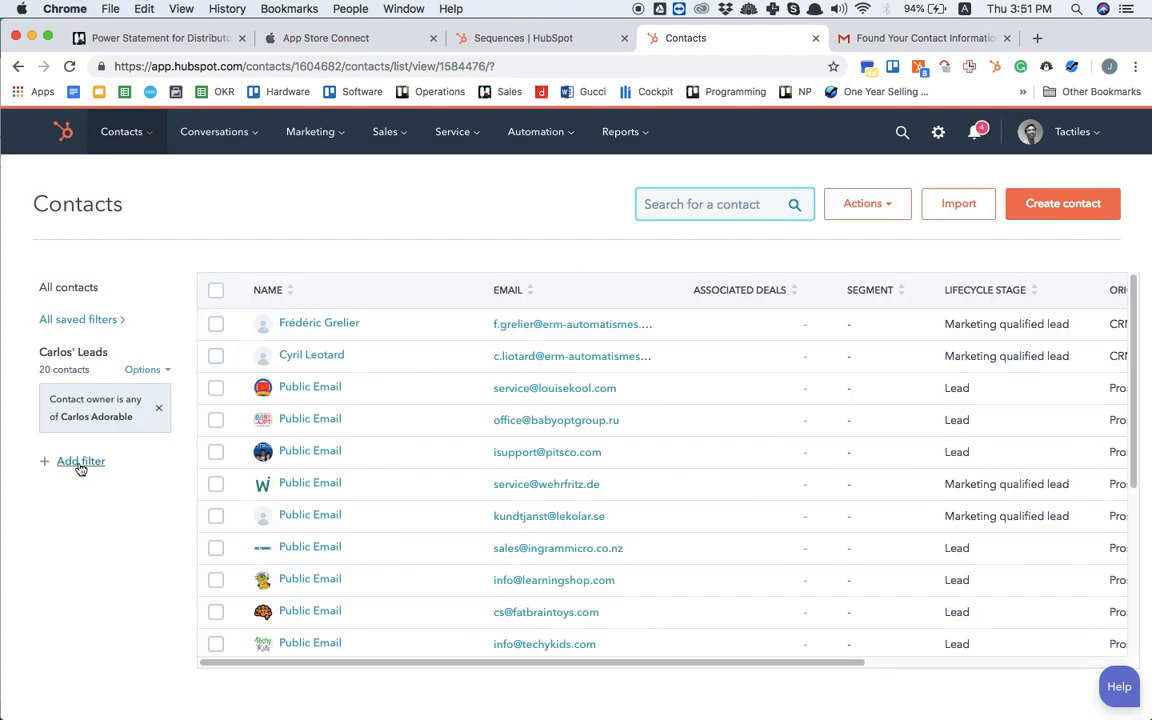
left_click(981, 290)
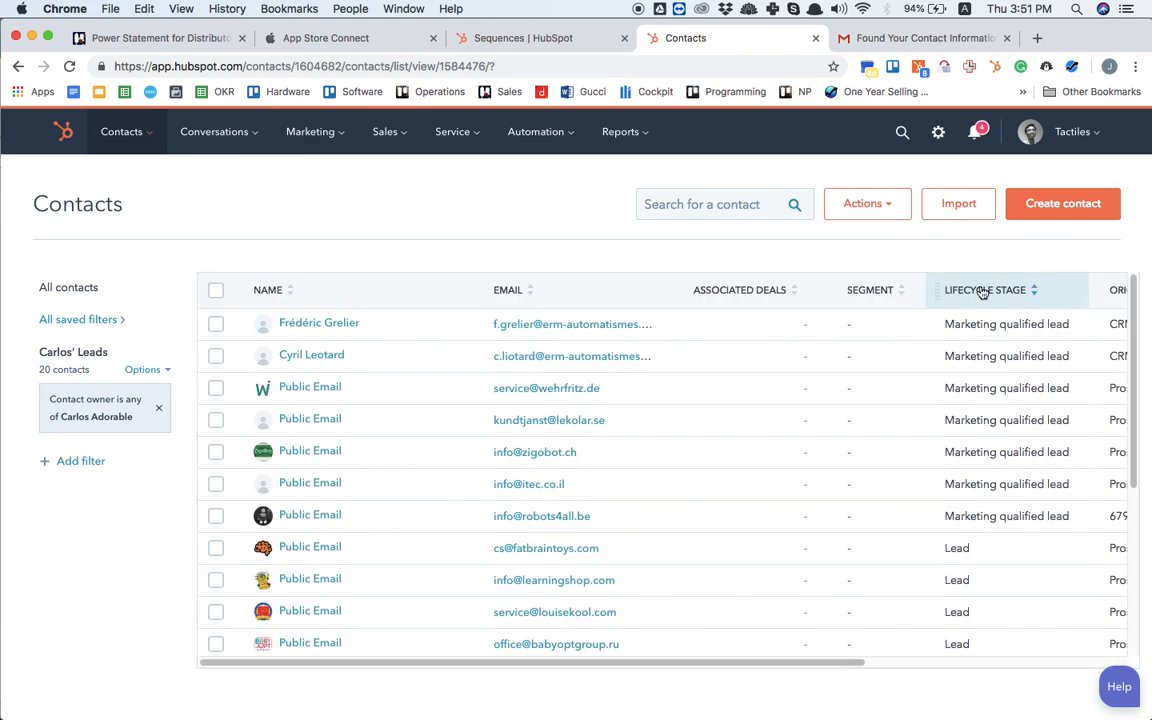
Step: Bulk-edit the five Public Email contacts marked Marketing qualified lead, setting their Lifecycle stage to Lead
left_click(216, 388)
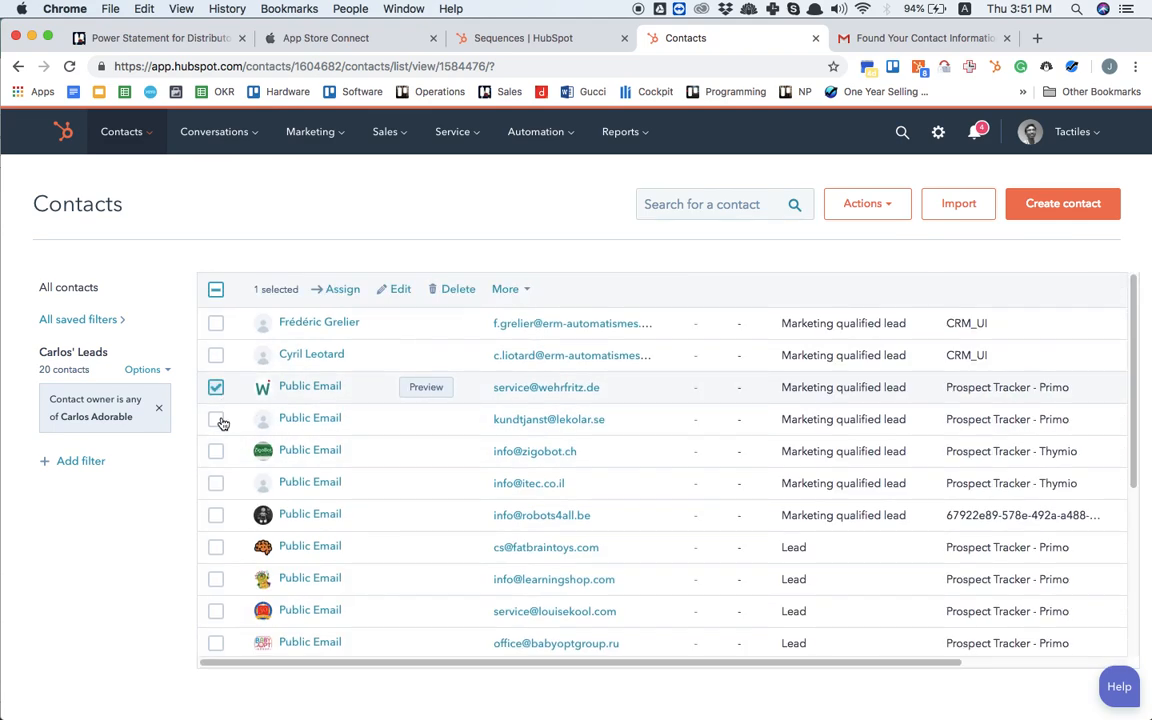
left_click(216, 419)
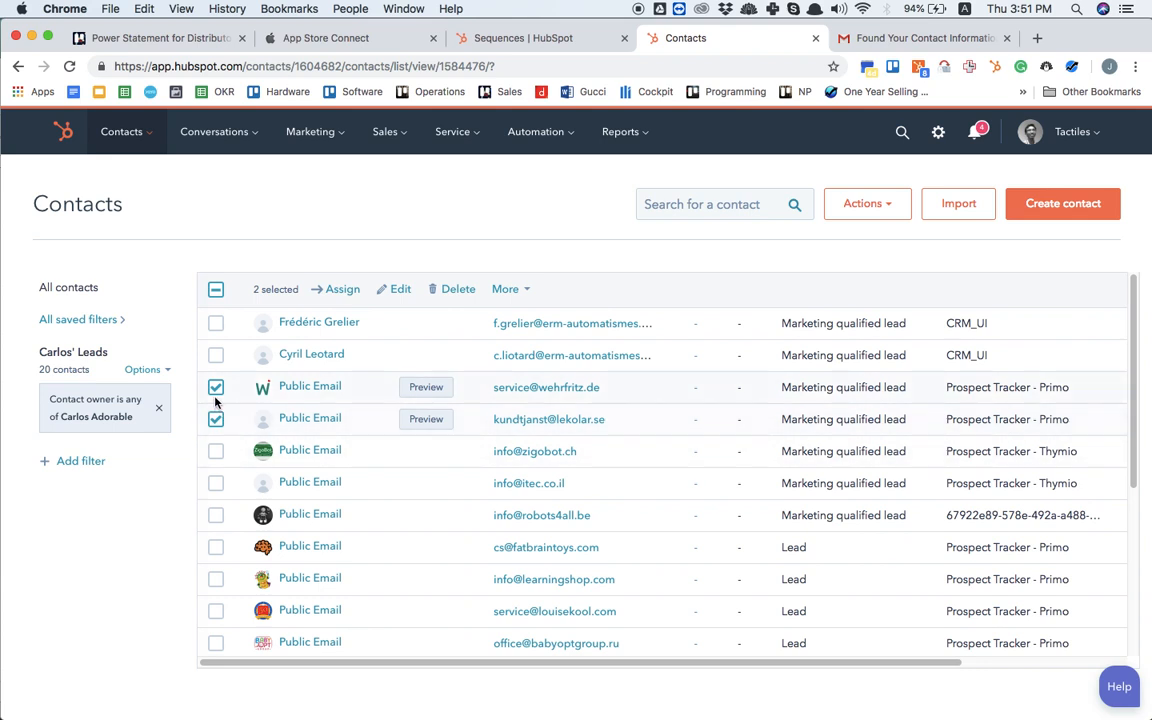
left_click(216, 452)
left_click(216, 515)
left_click(216, 484)
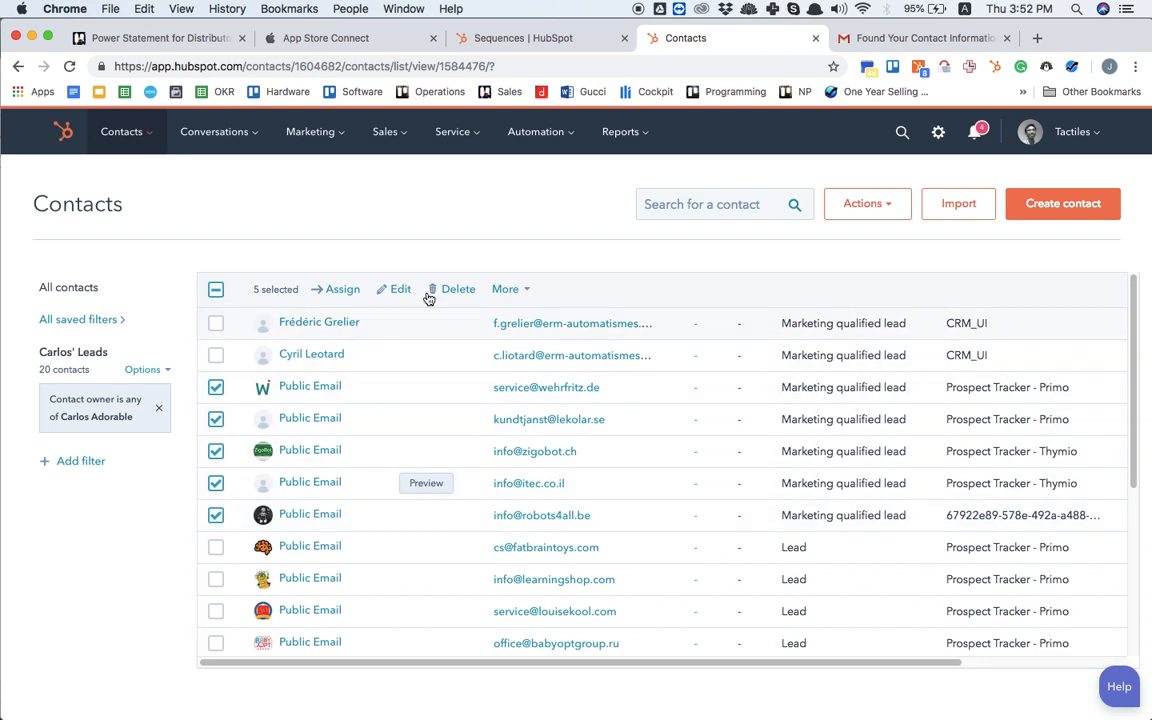
left_click(399, 294)
left_click(482, 275)
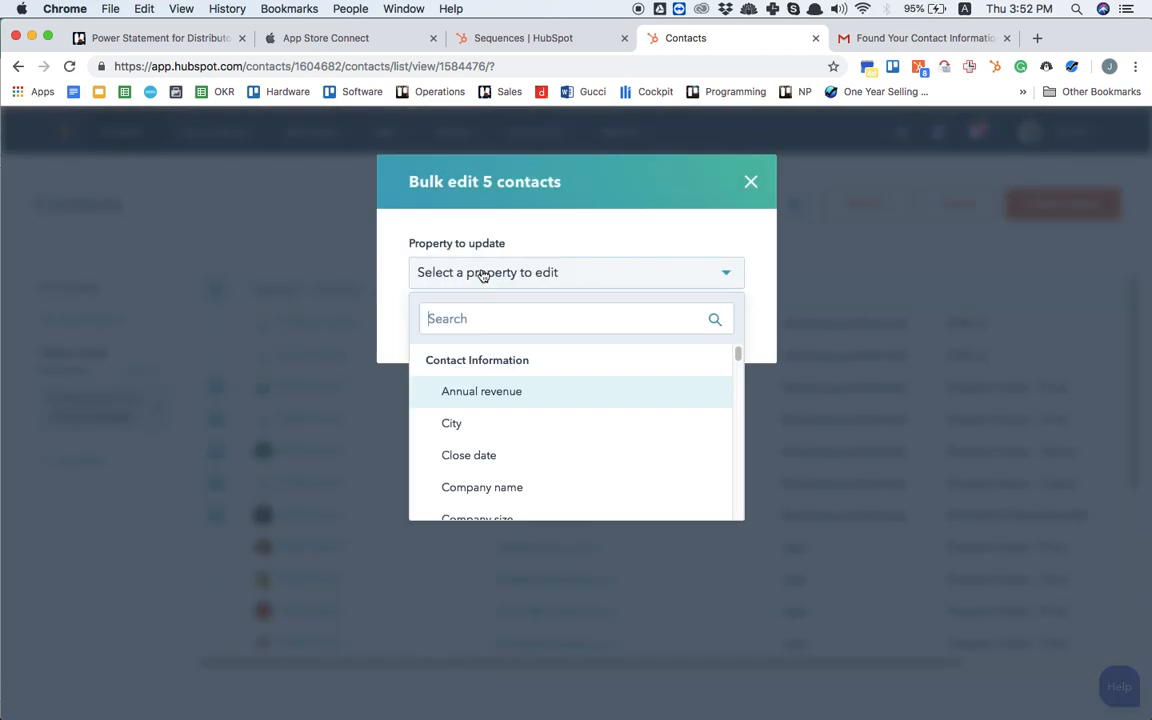
type("life")
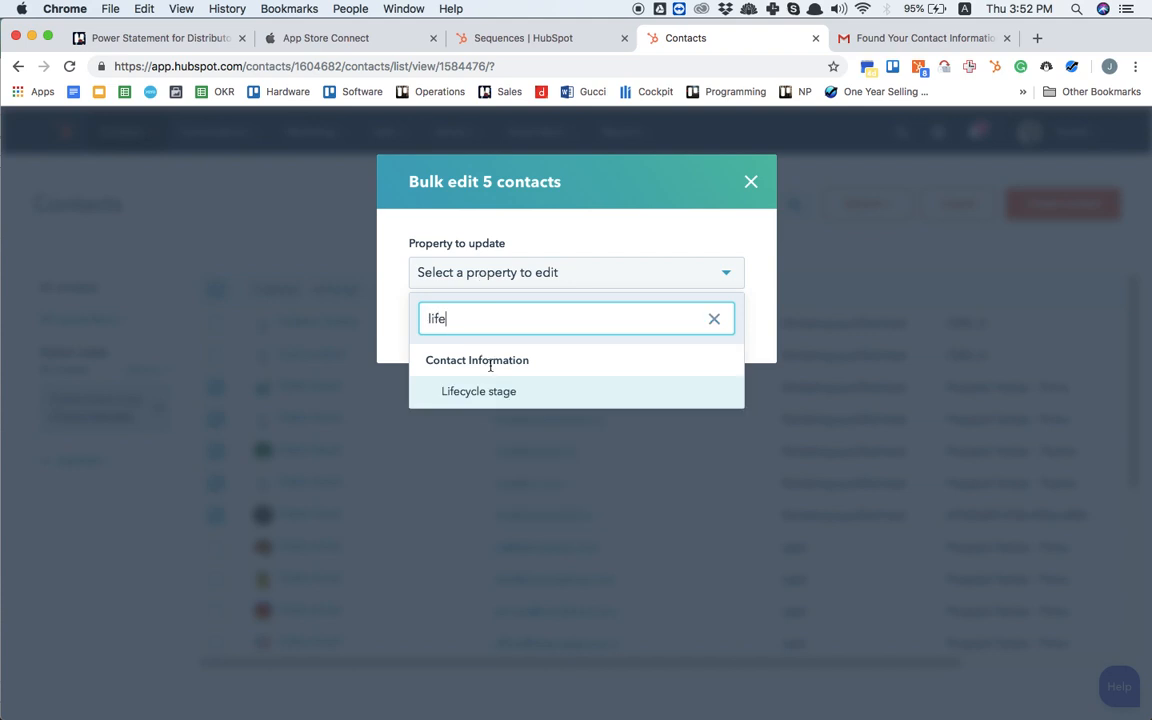
left_click(478, 391)
left_click(547, 344)
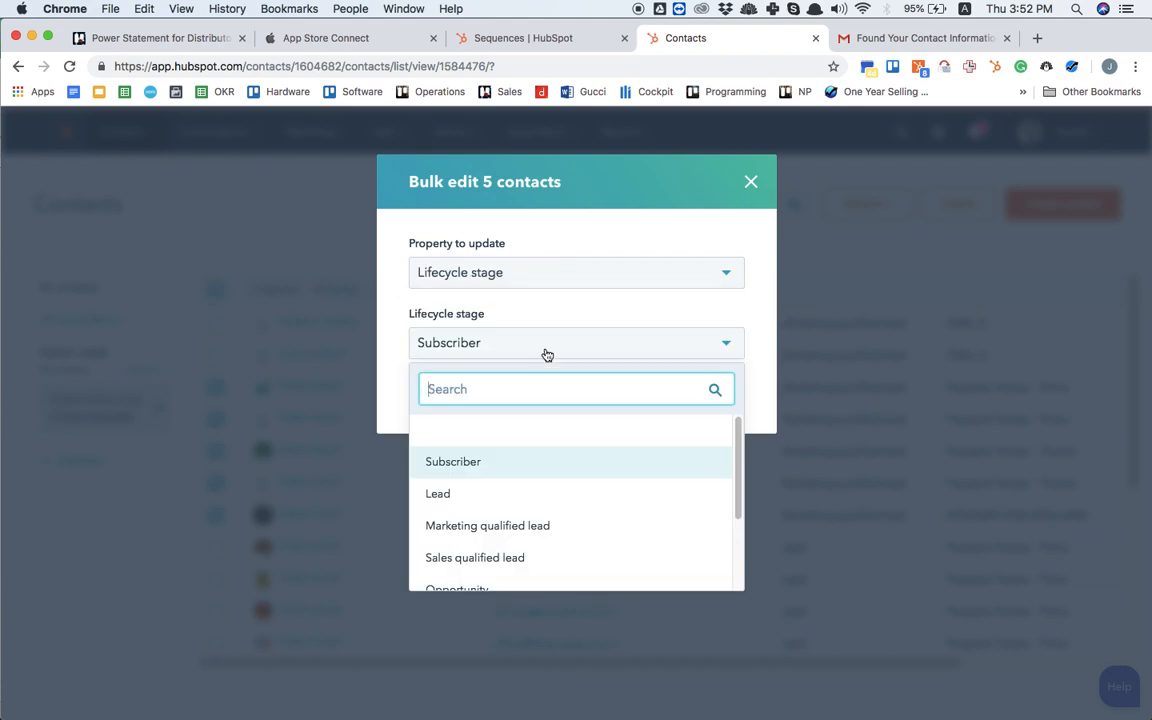
left_click(533, 491)
left_click(439, 398)
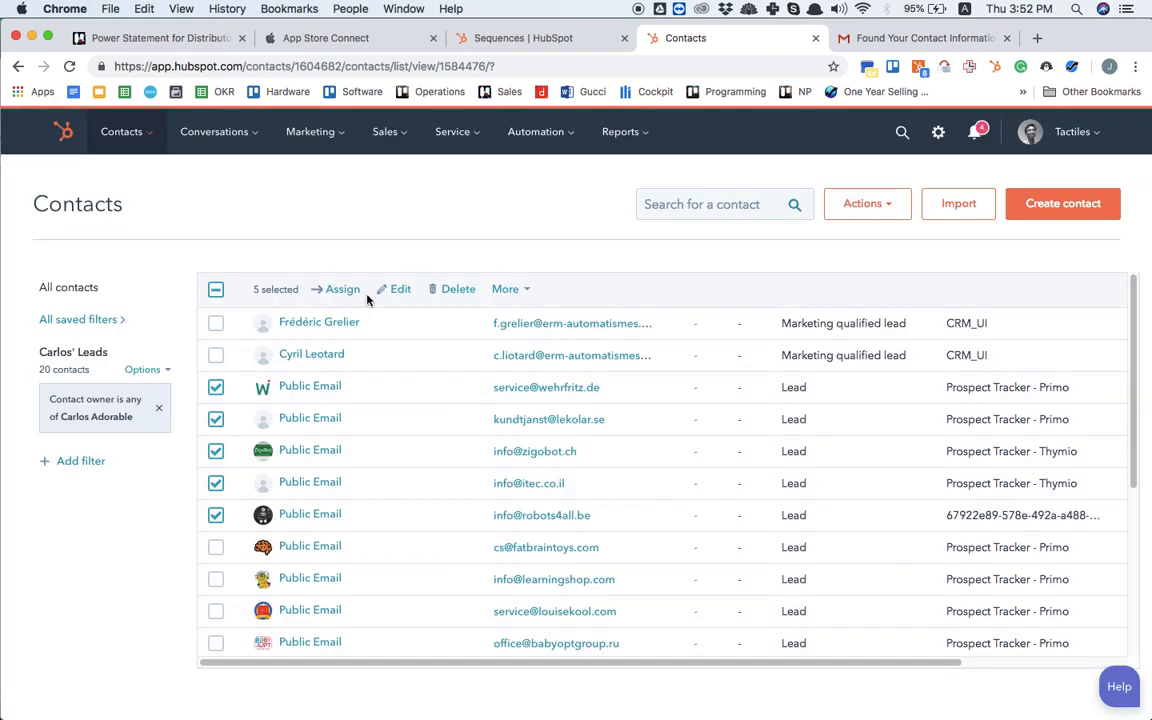
Step: Deselect the five edited Public Email contacts in the leads list
left_click(216, 387)
left_click(216, 419)
left_click(216, 451)
left_click(216, 483)
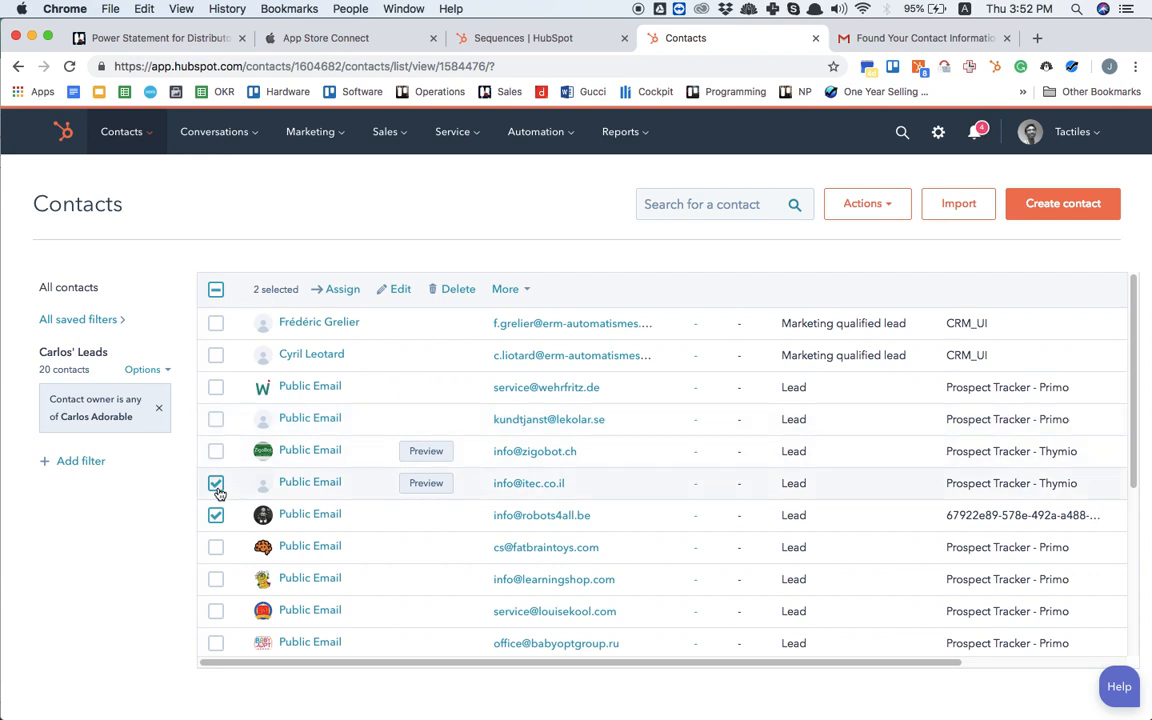
left_click(216, 515)
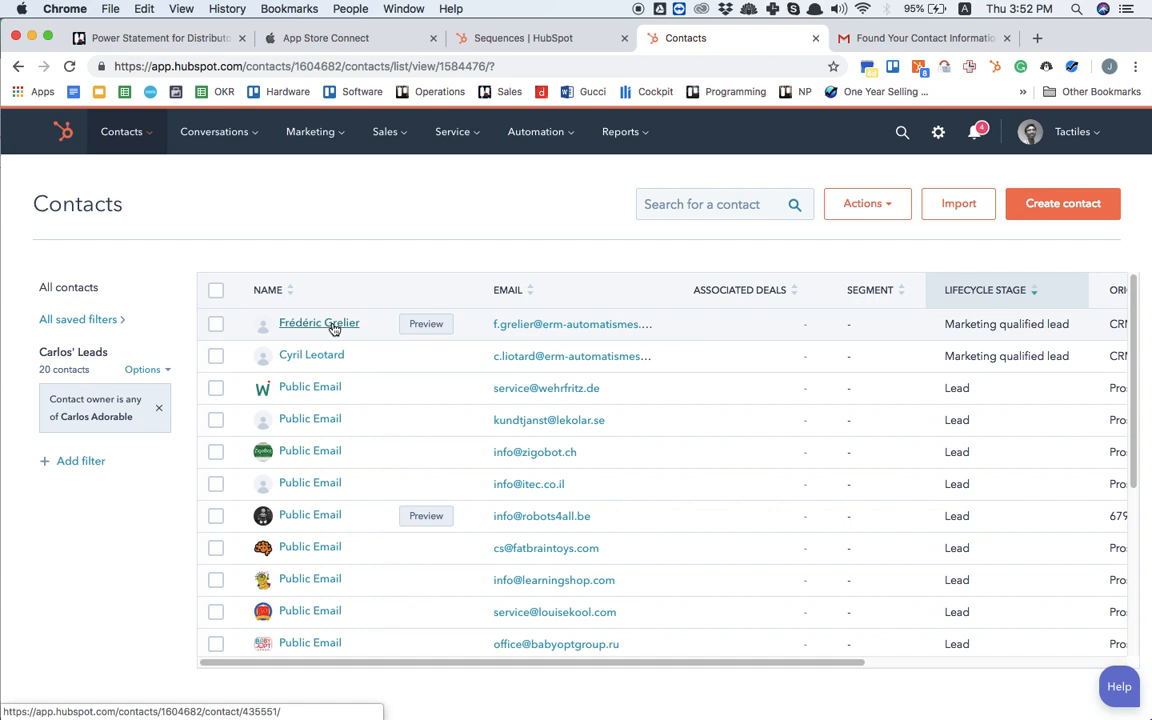
Step: Open the record of the second marketing qualified contact, and switch to the "Prospecting, Contact Acquired Through Introduction" sequence page
left_click(328, 357)
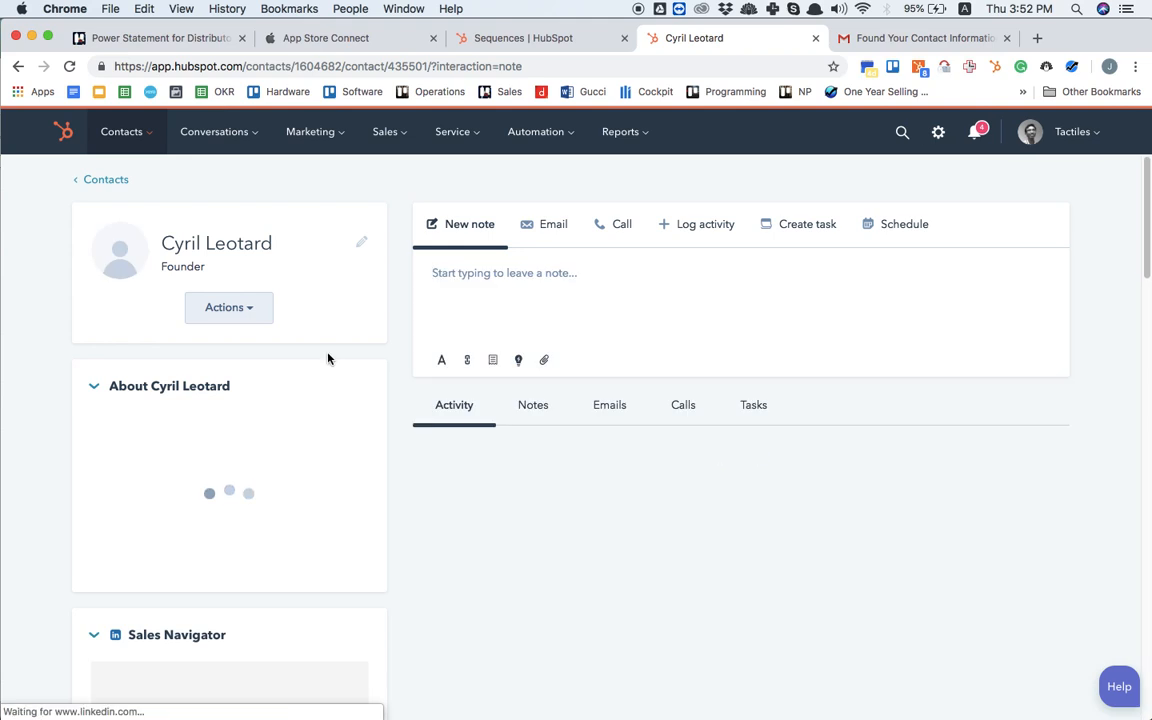
left_click(535, 40)
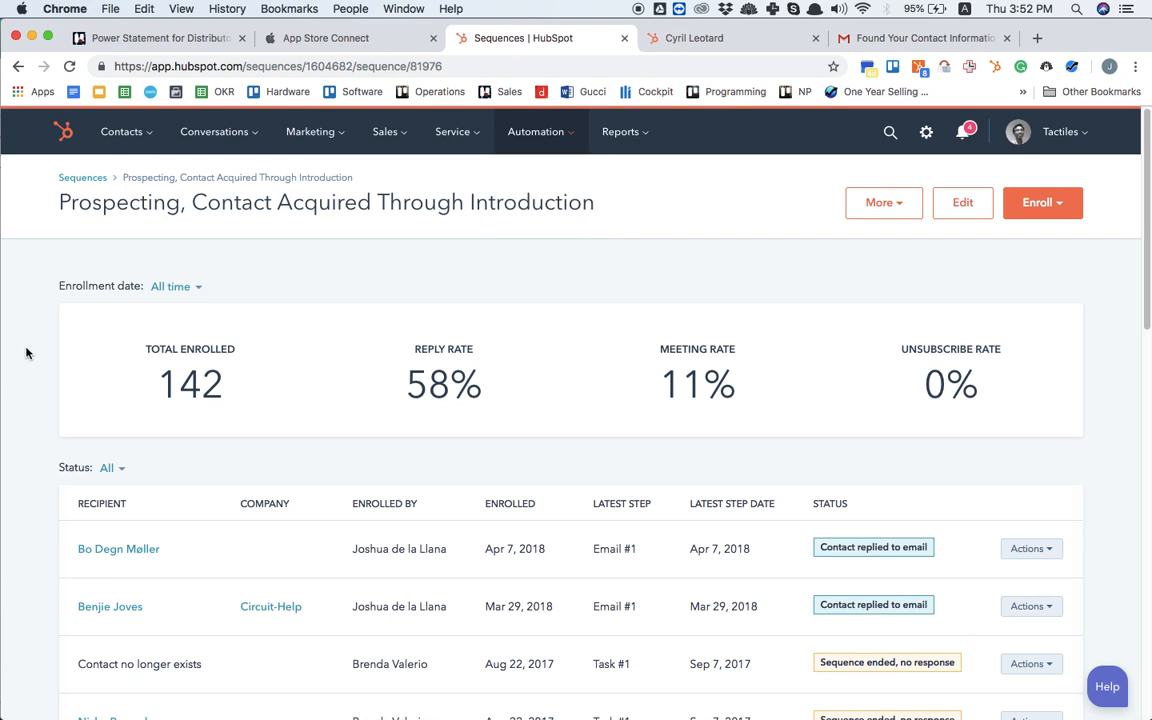
Step: Open the sequence for editing and read through the Prospecting Email #1 text down to its scheduling link
left_click(960, 206)
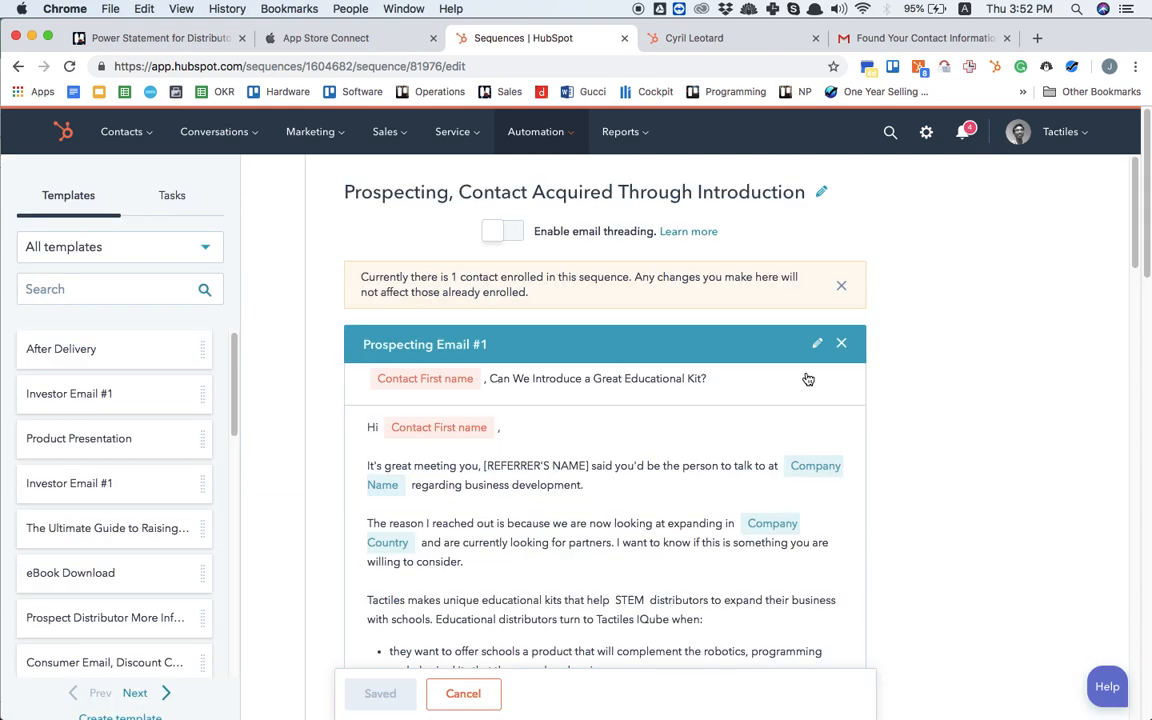
scroll(943, 474, "down", 5)
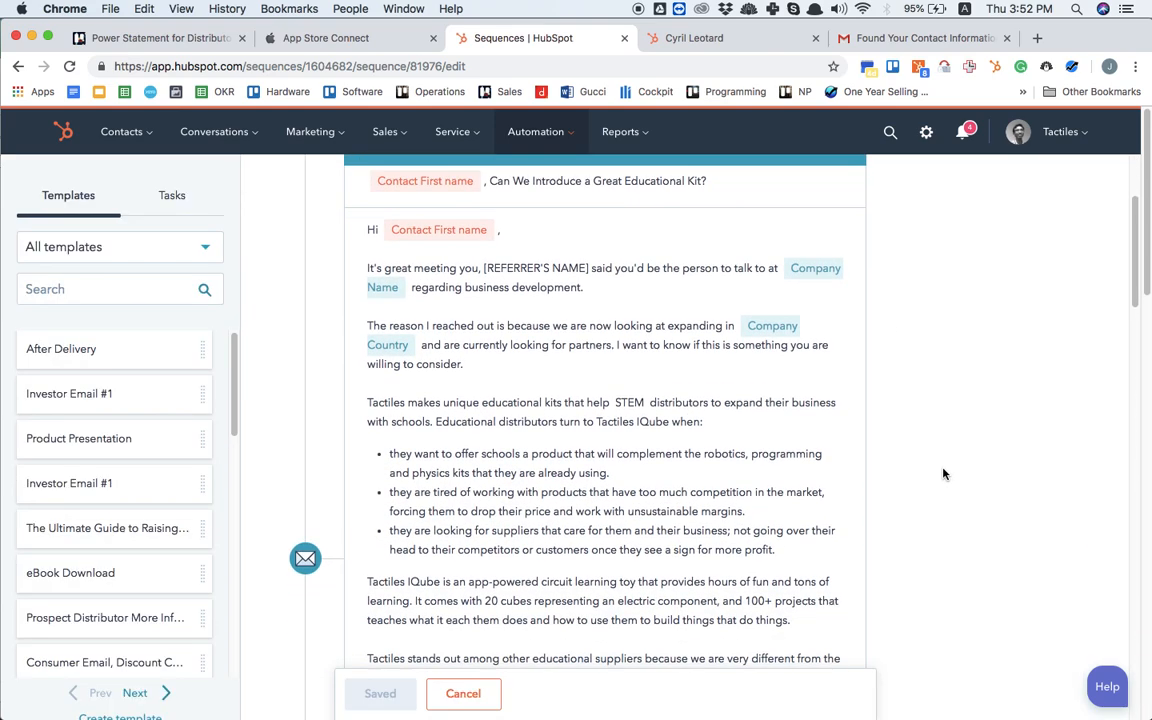
scroll(943, 474, "up", 2)
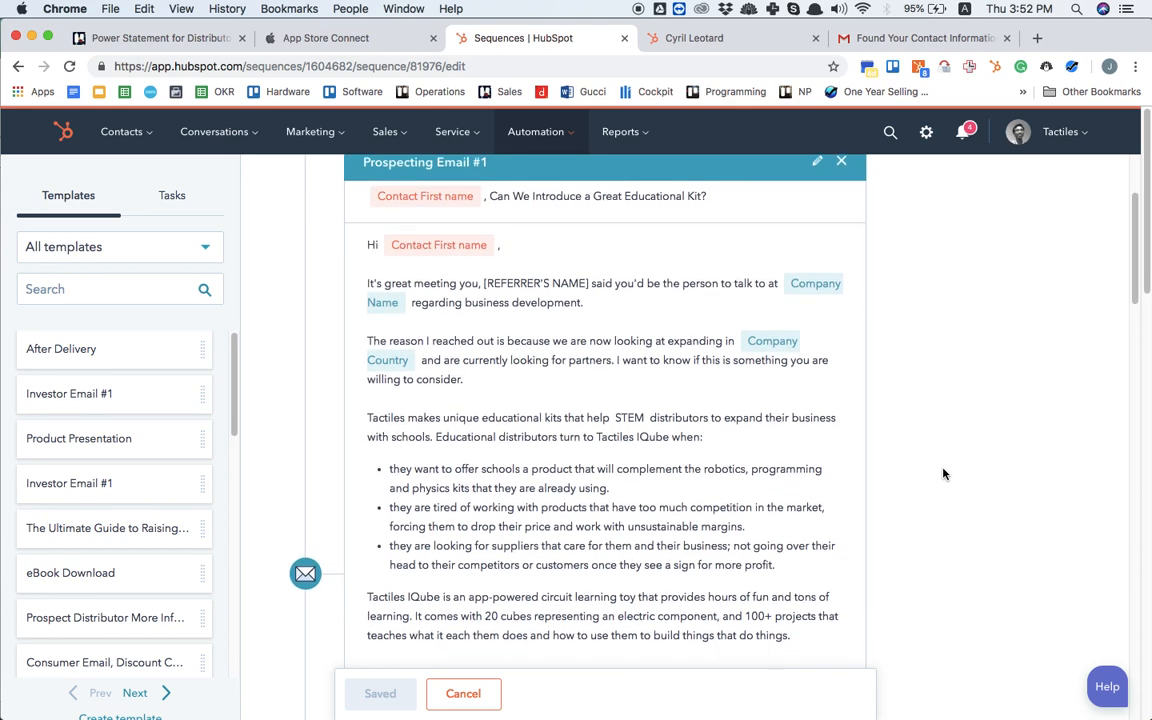
scroll(943, 474, "down", 1)
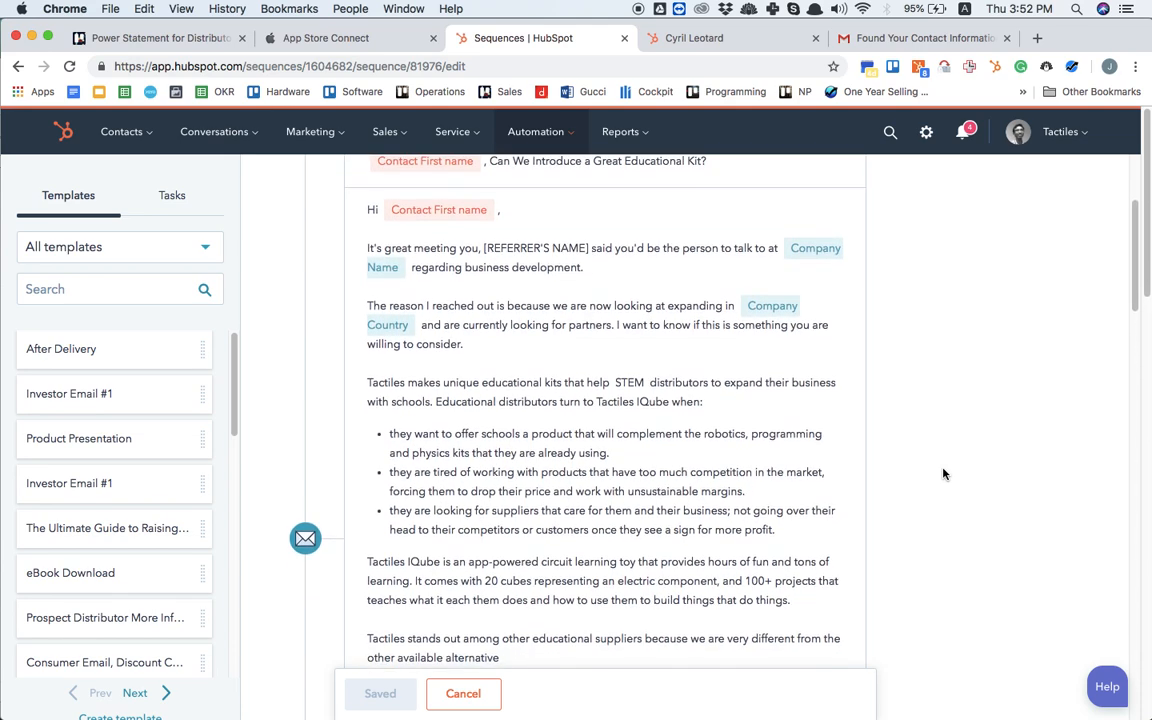
scroll(943, 474, "up", 1)
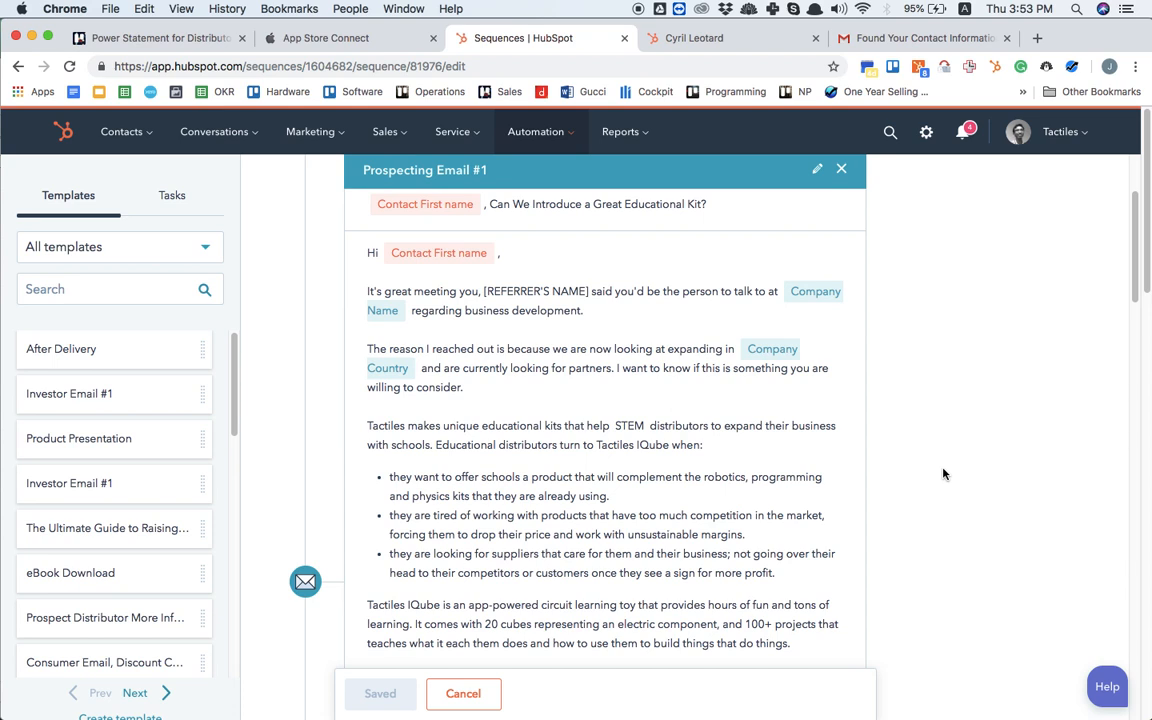
scroll(943, 474, "down", 2)
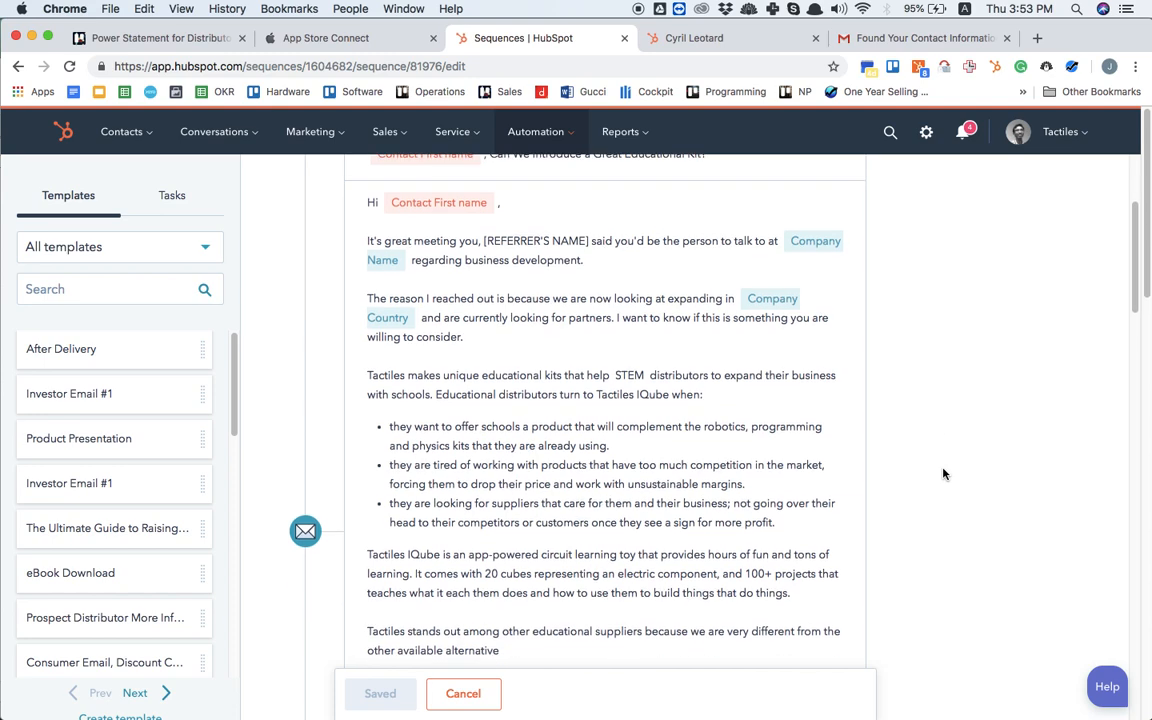
scroll(643, 453, "down", 5)
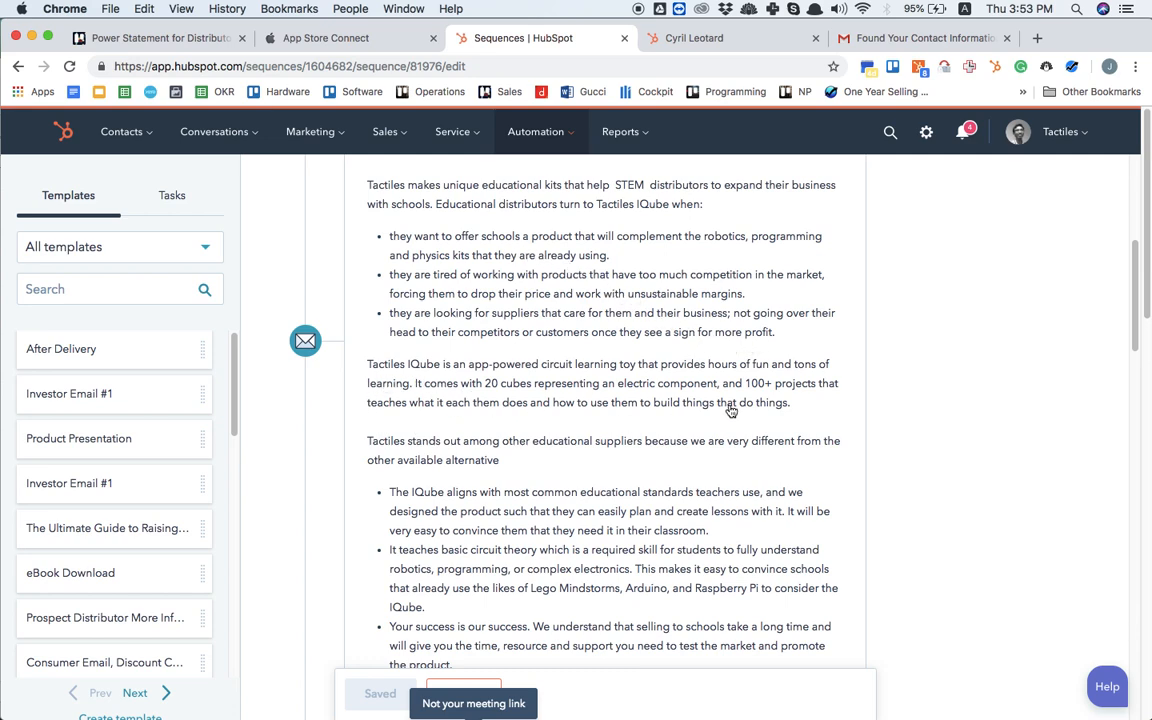
scroll(617, 520, "down", 3)
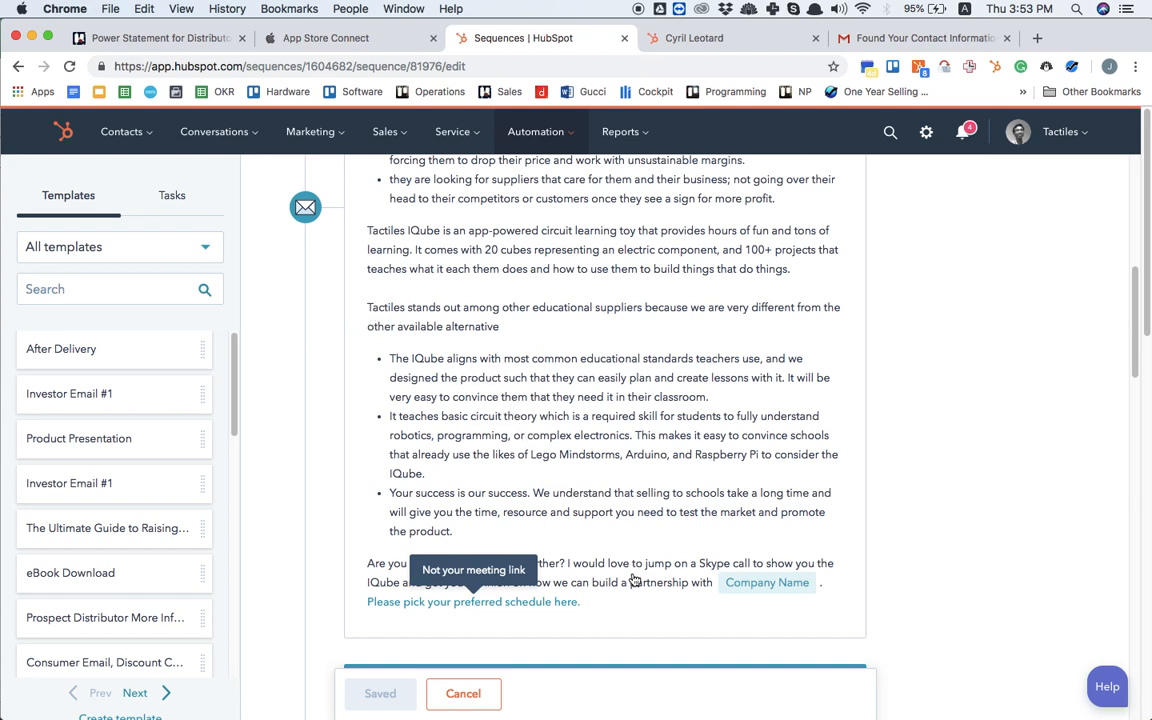
Step: Inspect the scheduling link notice and the meeting link insertion options in the Prospecting Email #1 template, leaving the template without saving
left_click(360, 573)
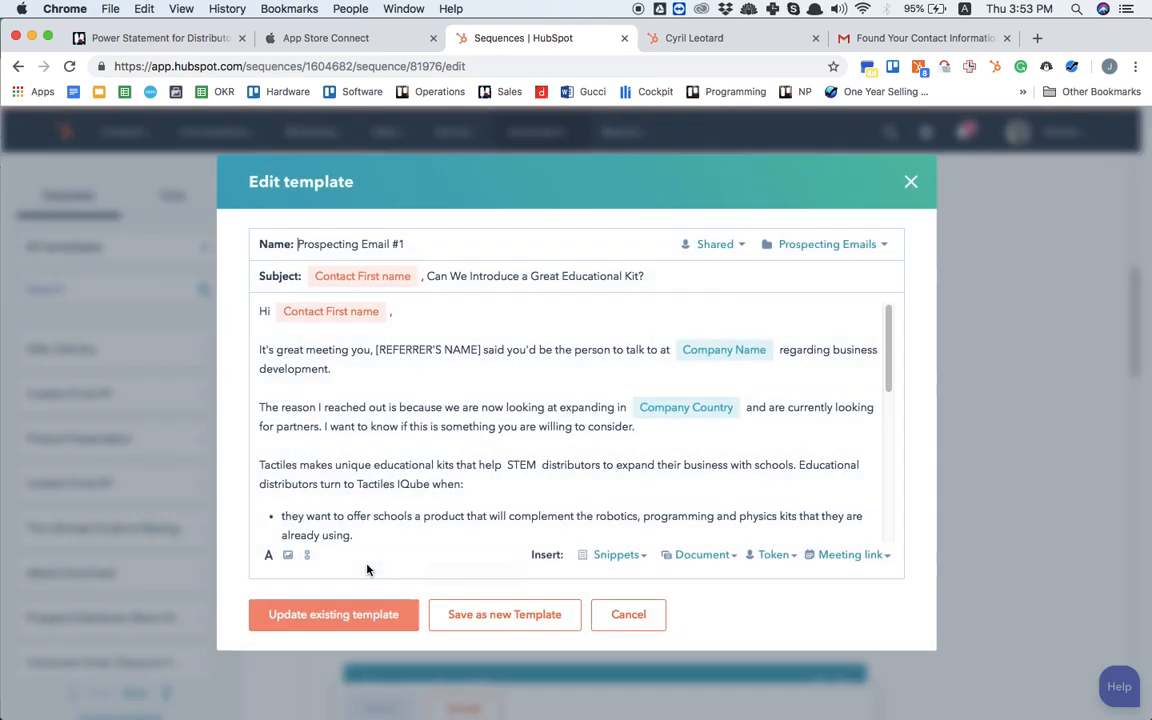
left_click(620, 615)
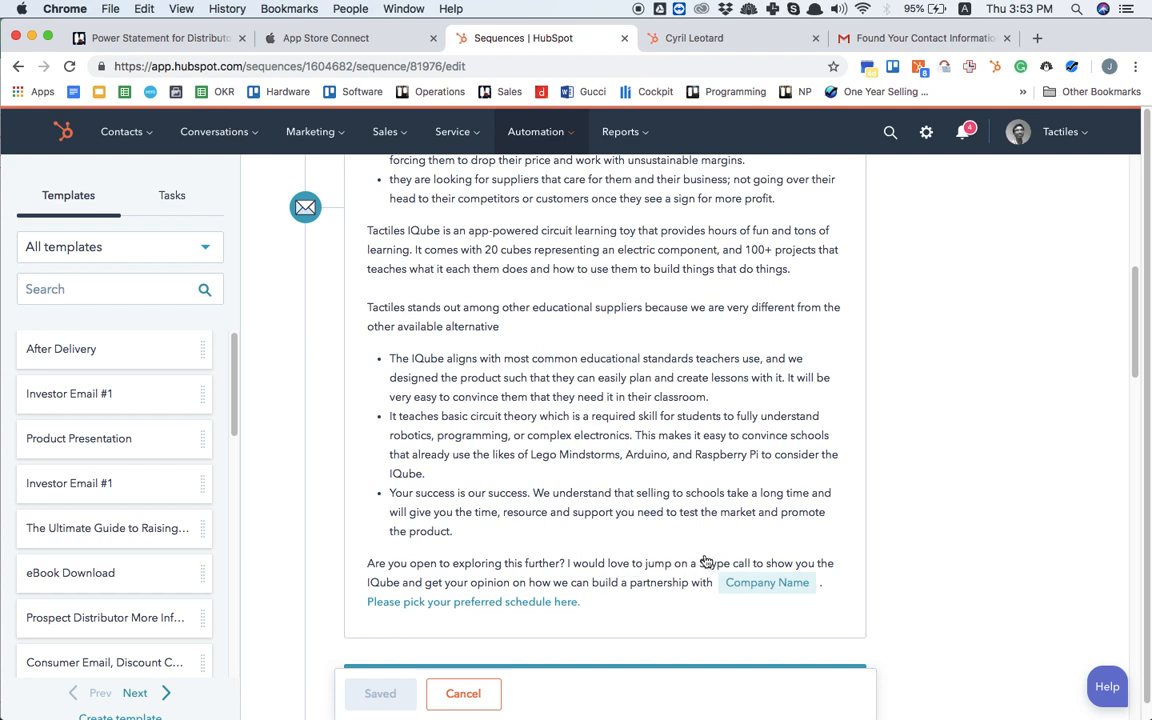
left_click(635, 572)
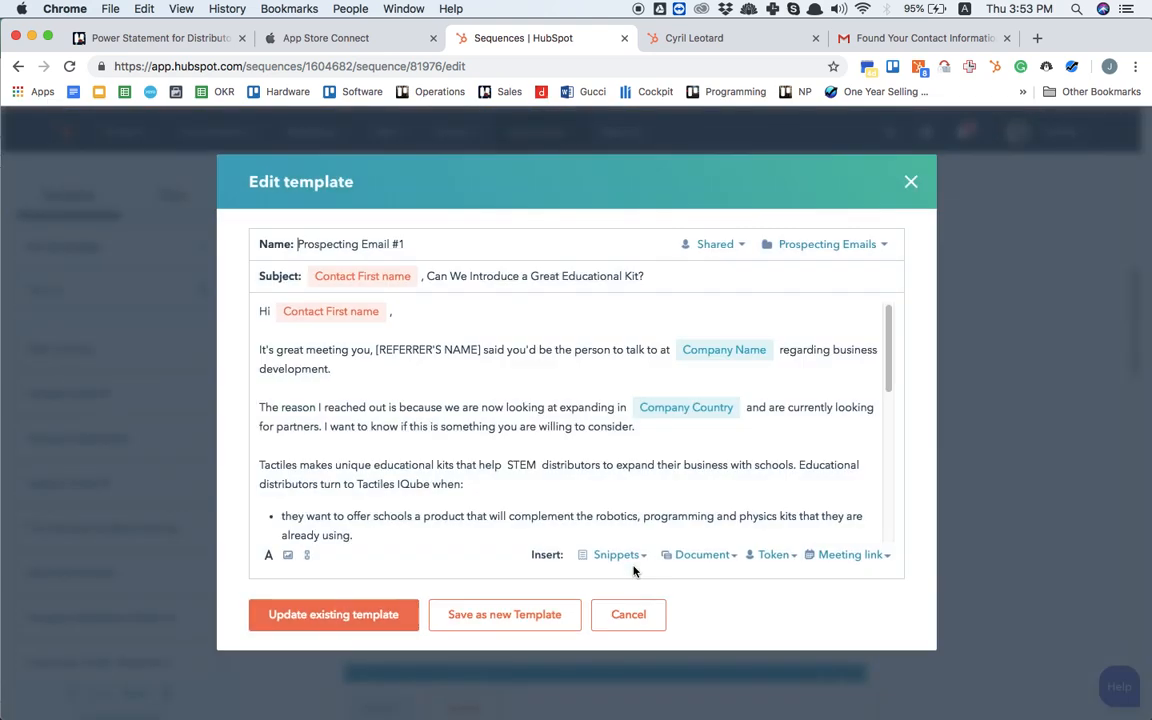
scroll(474, 503, "down", 10)
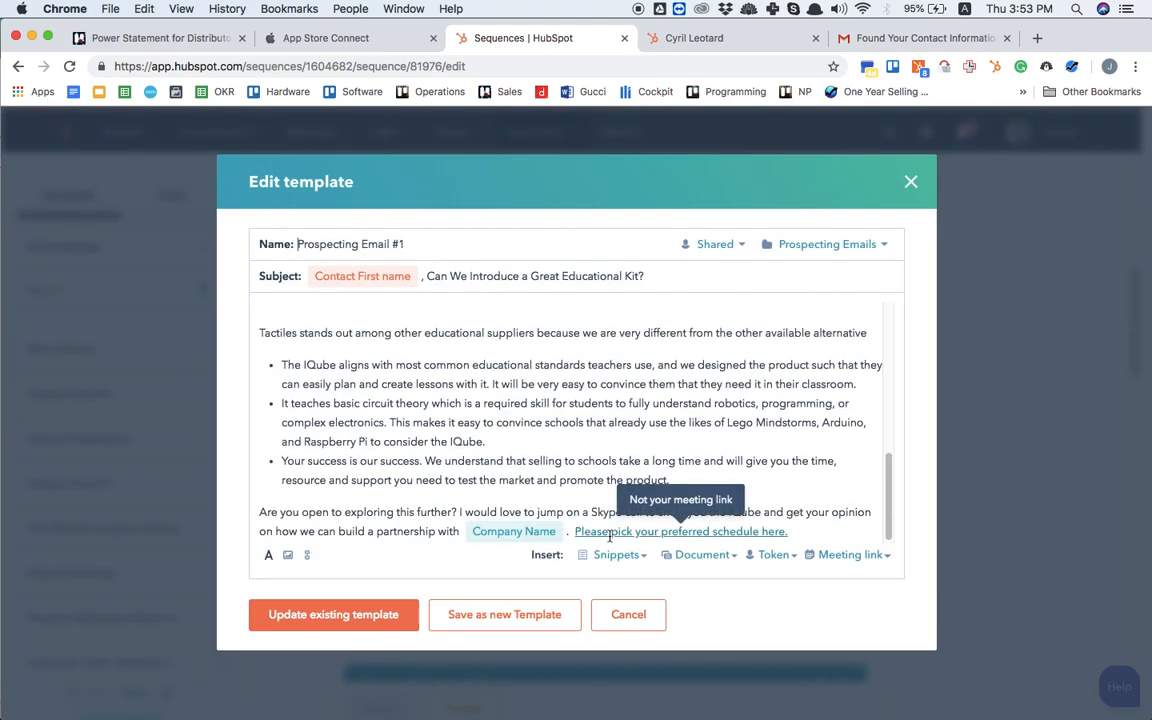
mouse_move(609, 536)
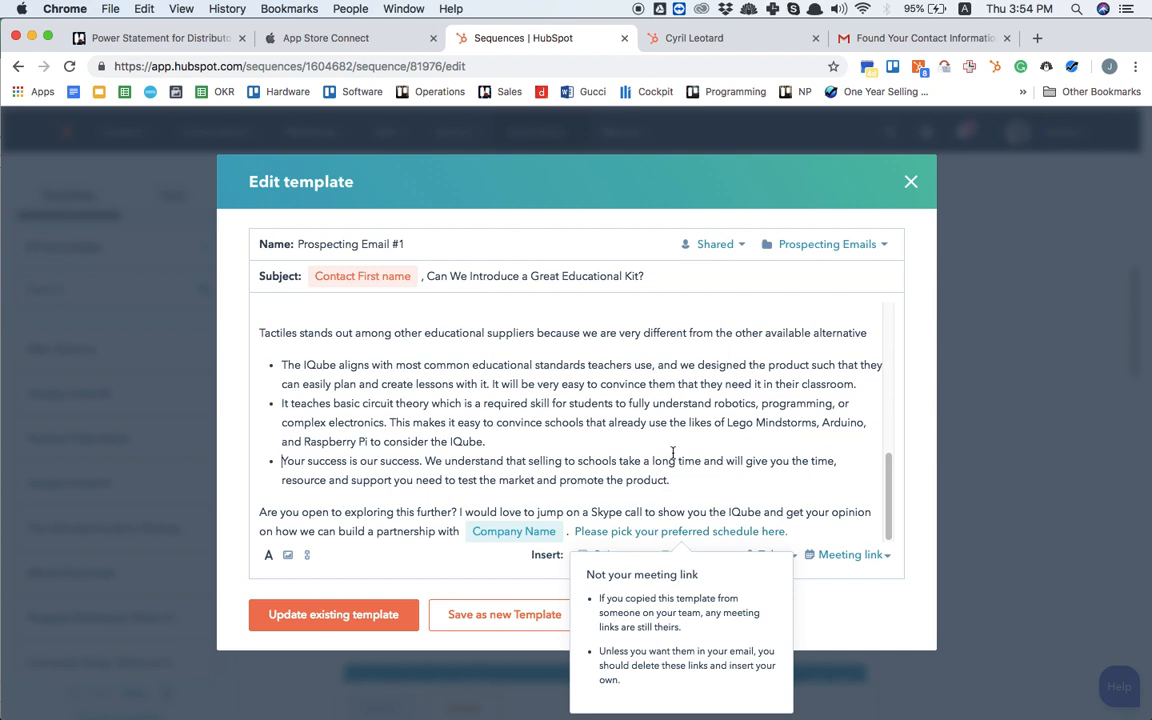
left_click(847, 558)
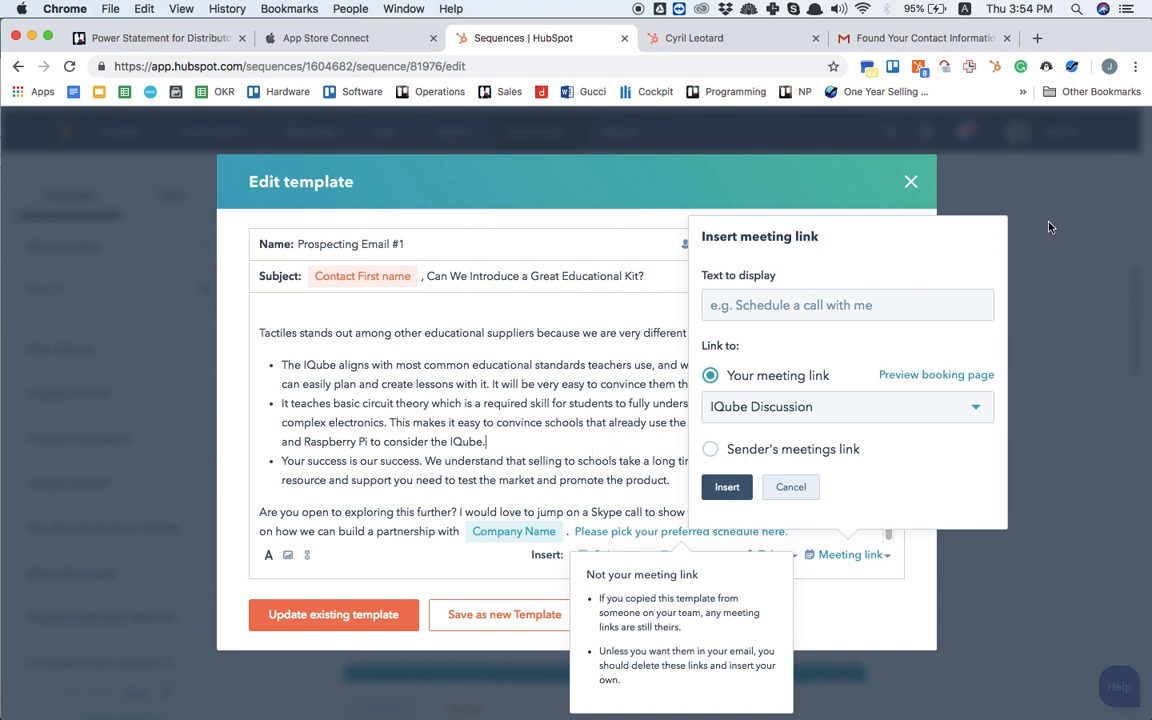
left_click(790, 487)
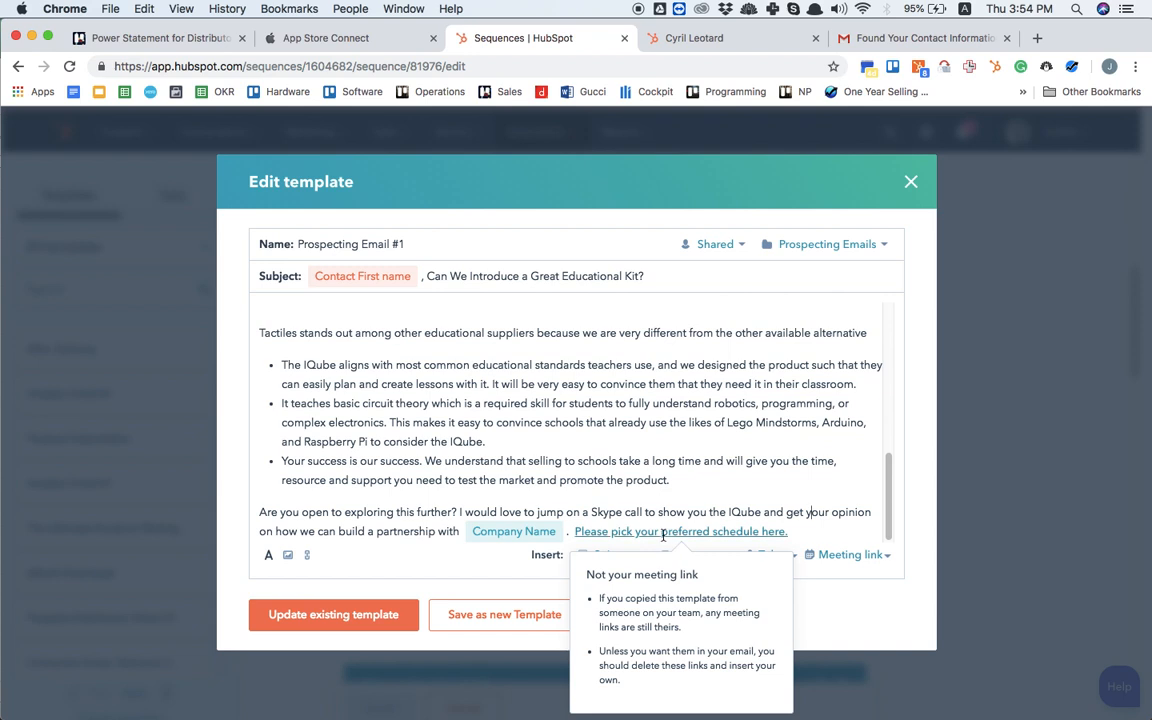
mouse_move(663, 535)
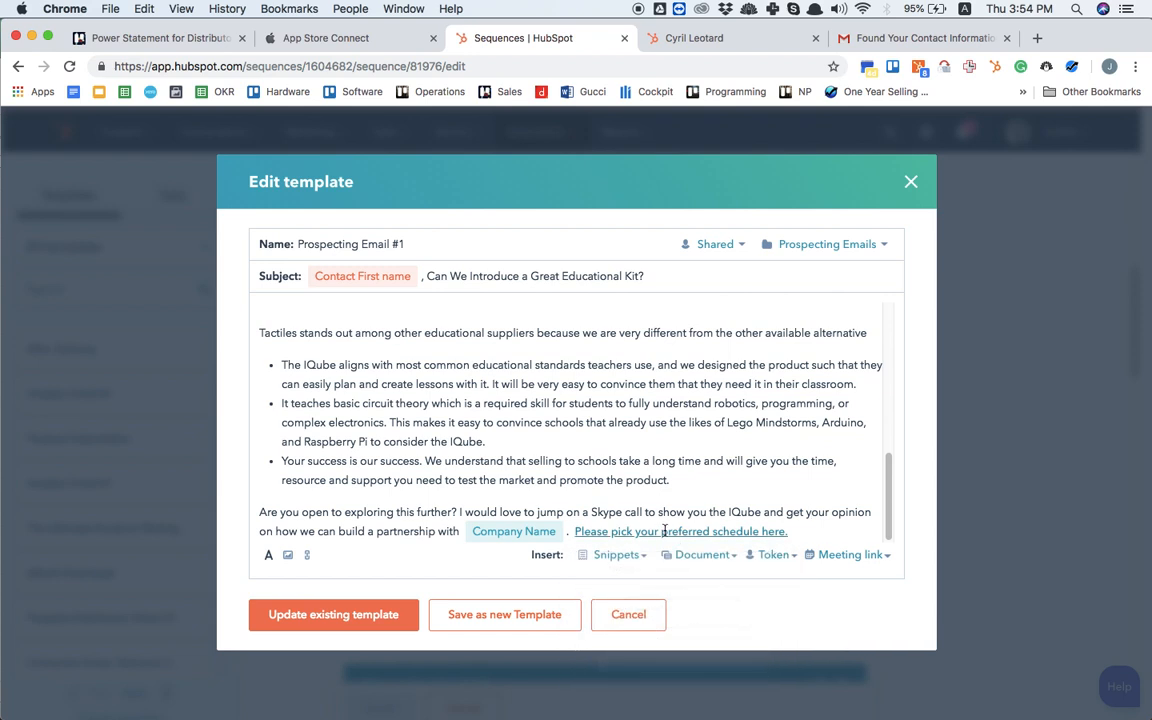
left_click(909, 183)
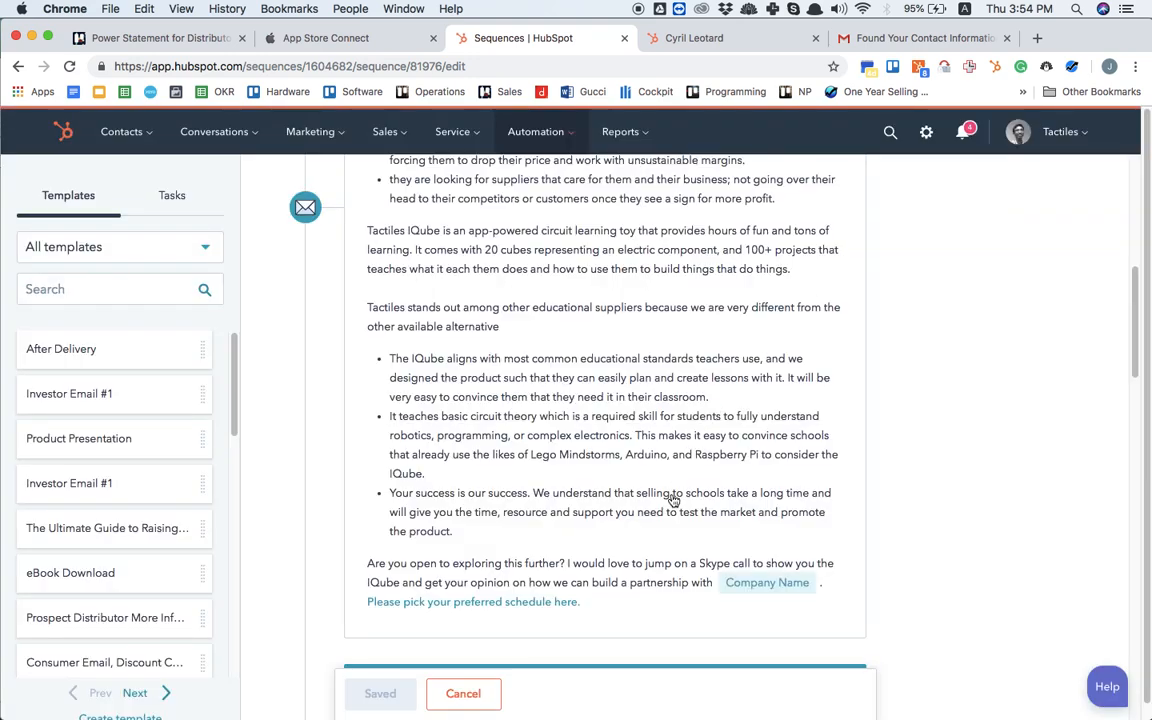
left_click(503, 605)
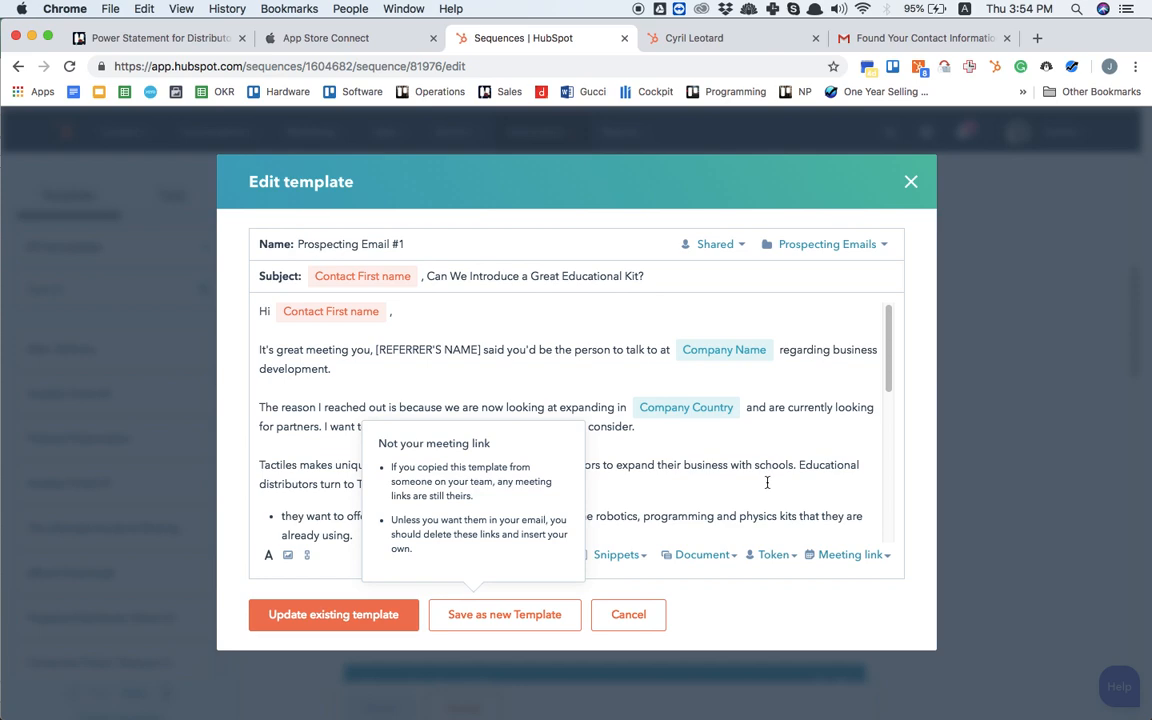
scroll(767, 483, "down", 5)
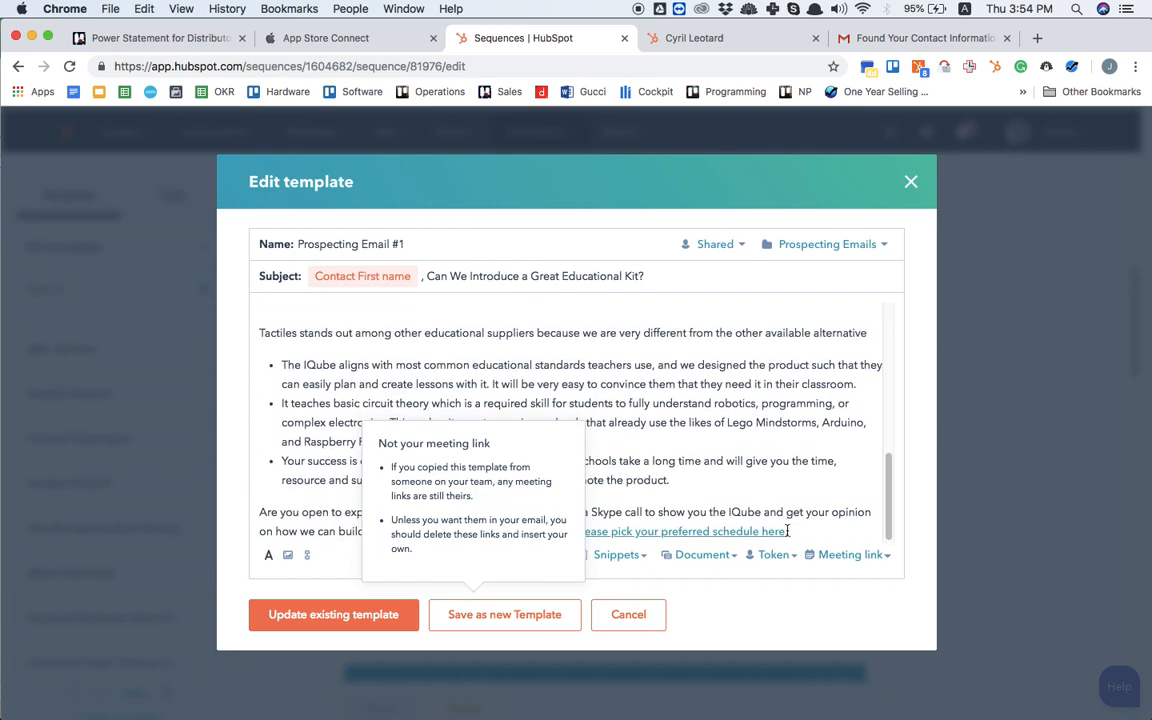
left_click_drag(792, 534, 580, 532)
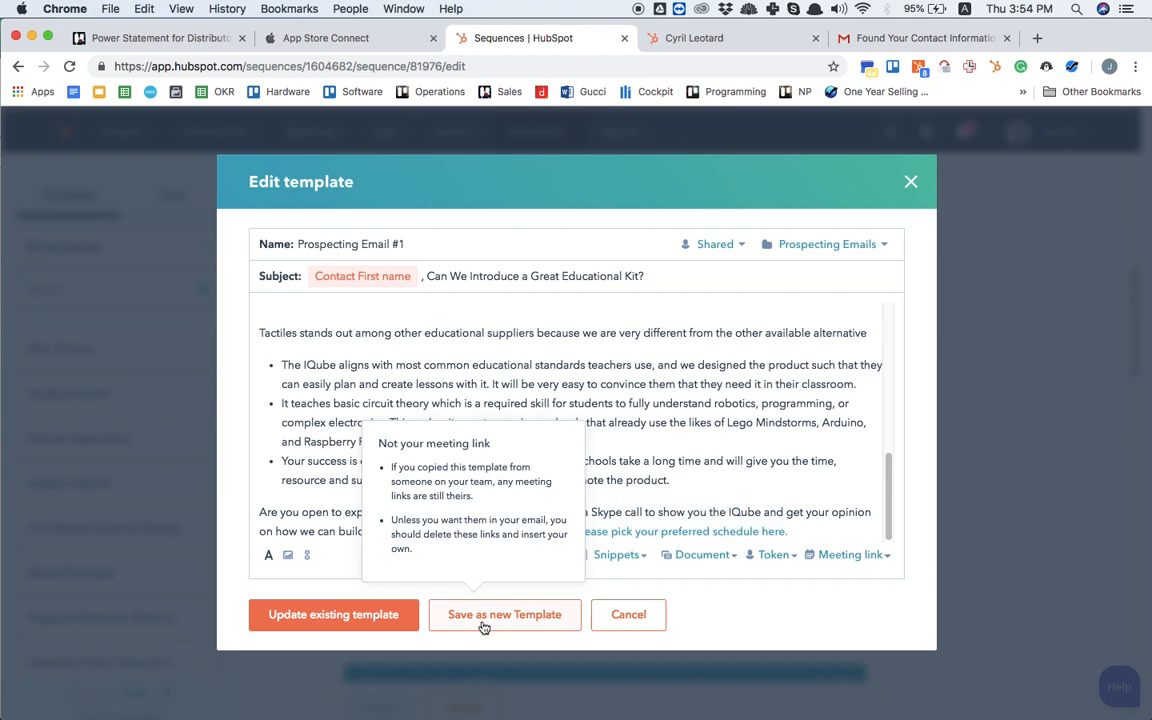
left_click(707, 533)
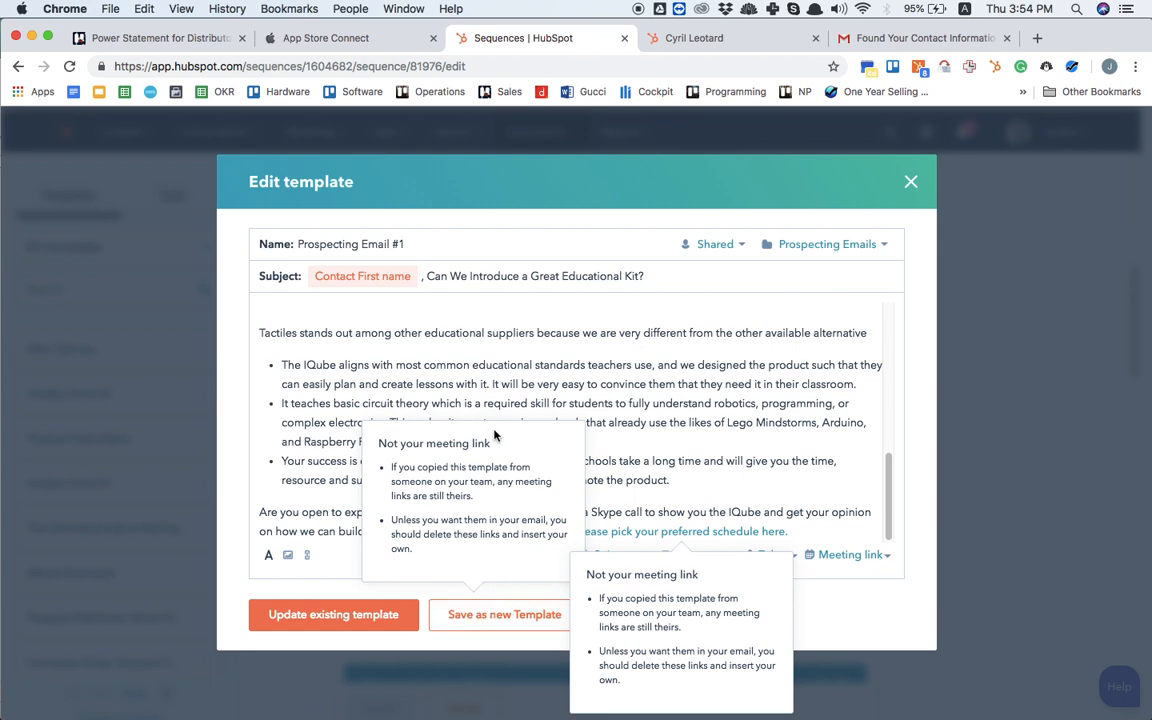
left_click(911, 183)
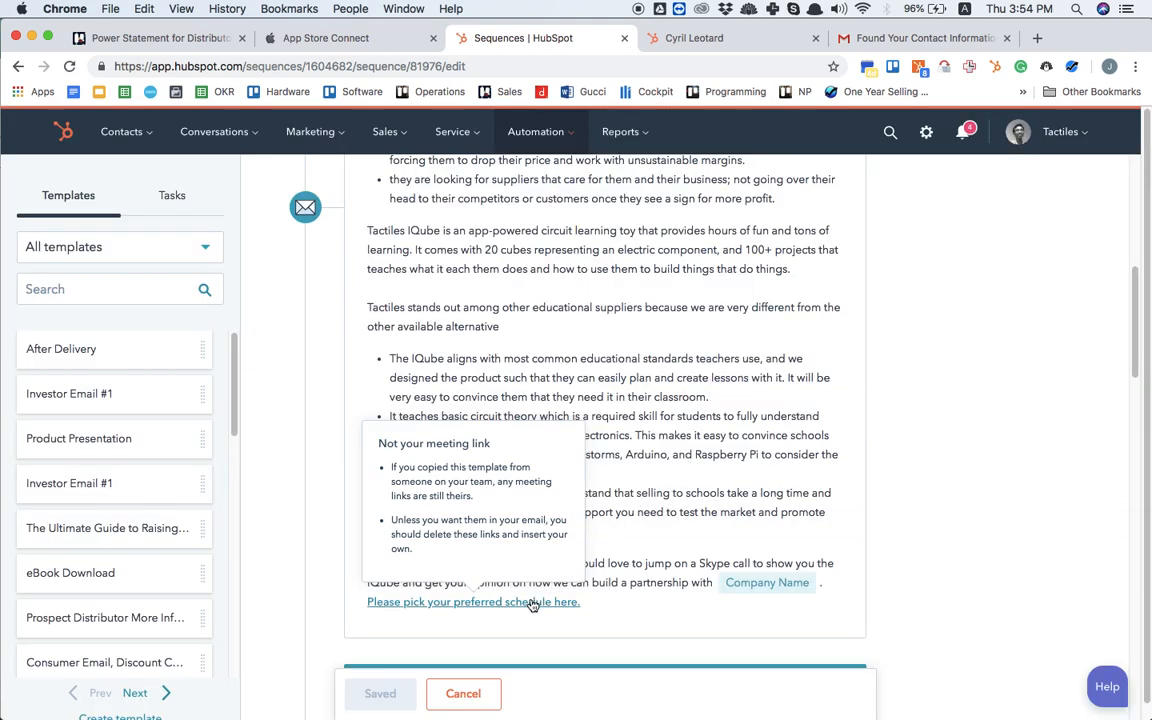
Step: Reopen the Prospecting Email #1 template and delete the "Please pick your preferred schedule here." link at the end of the body
left_click(643, 527)
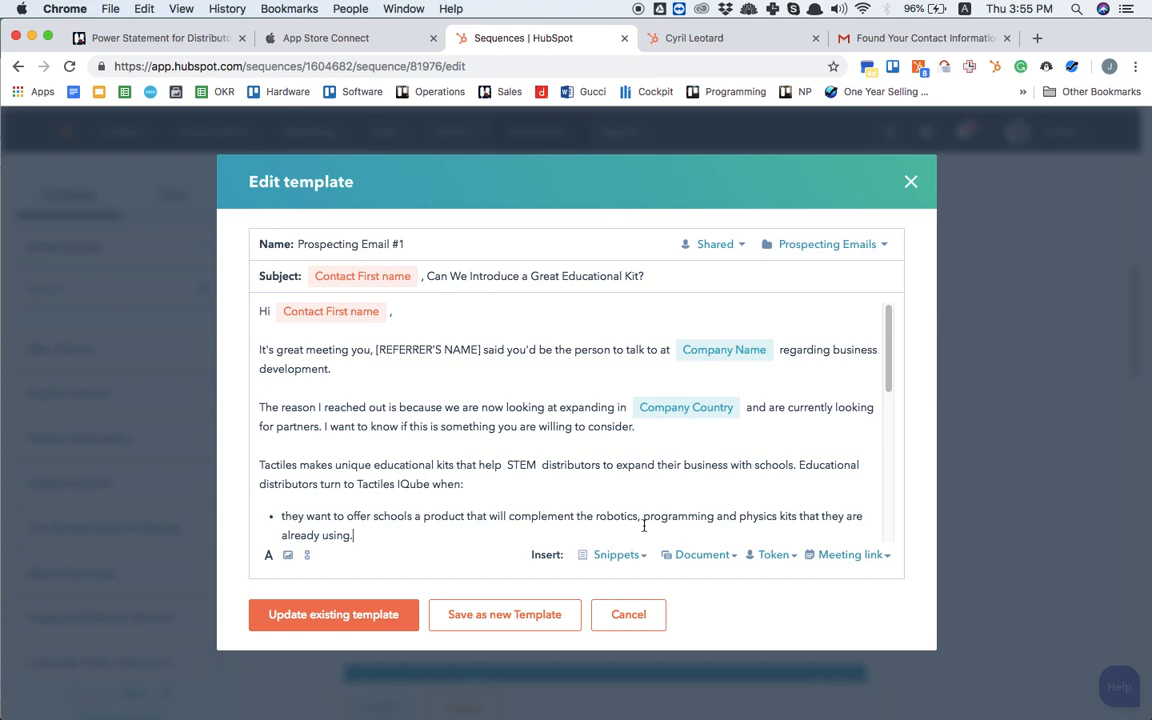
scroll(662, 477, "down", 10)
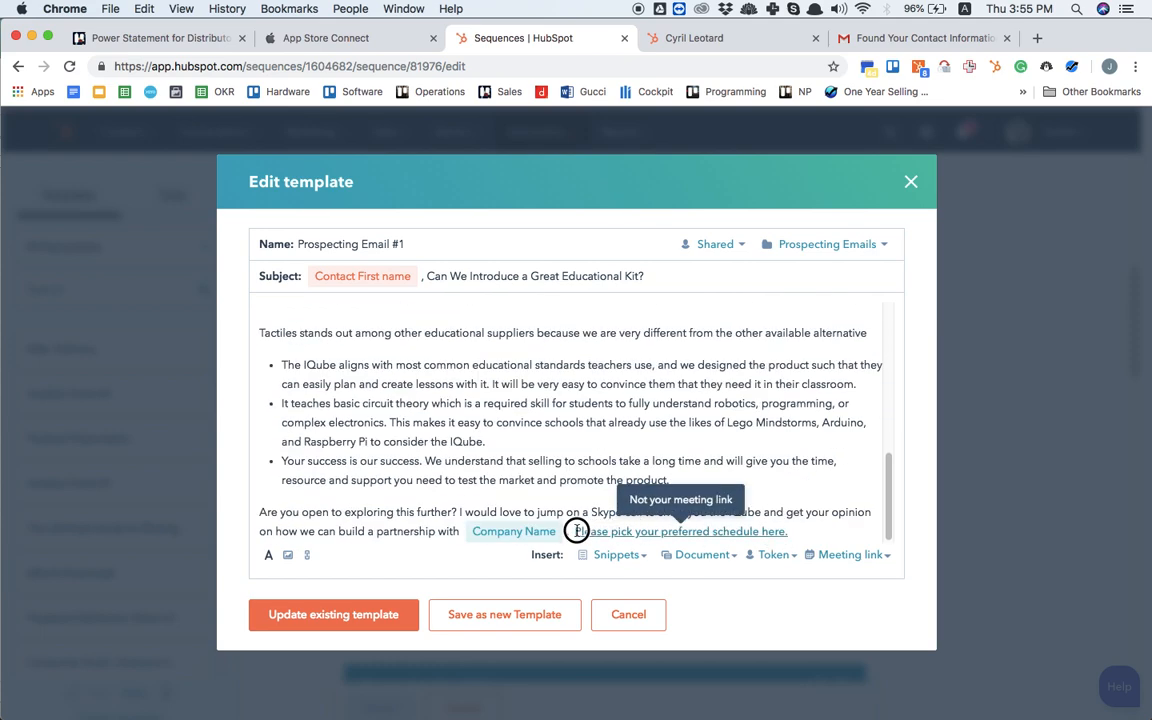
left_click_drag(576, 531, 810, 531)
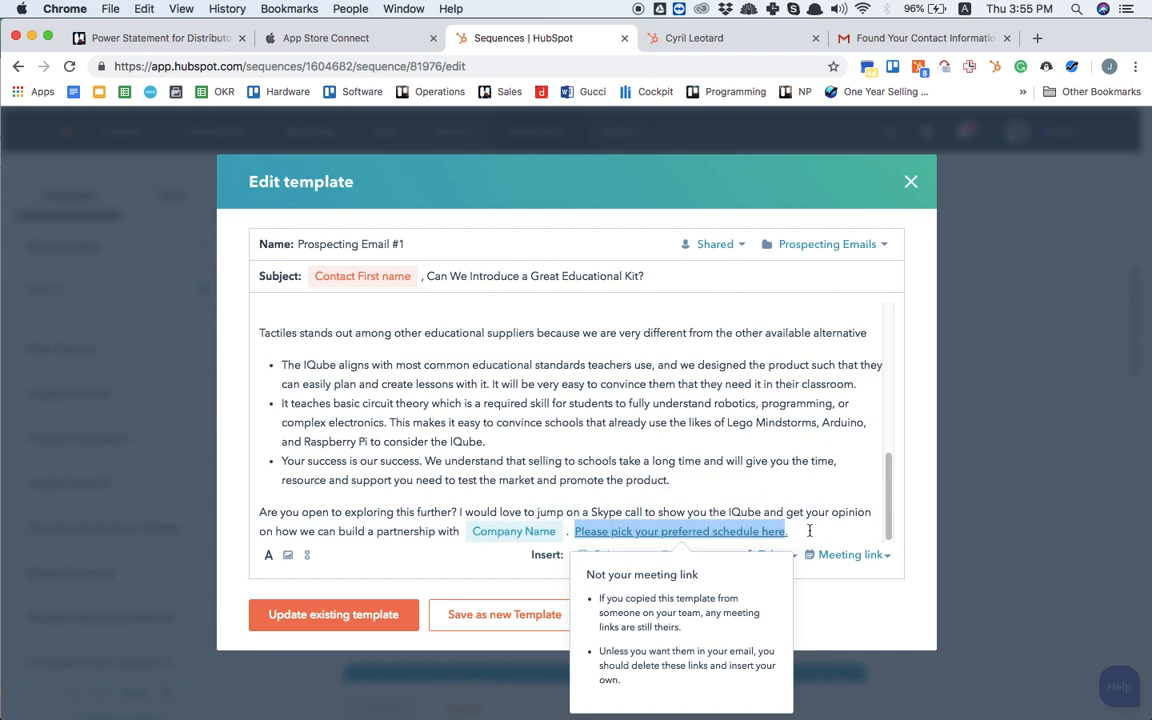
key("BackSpace")
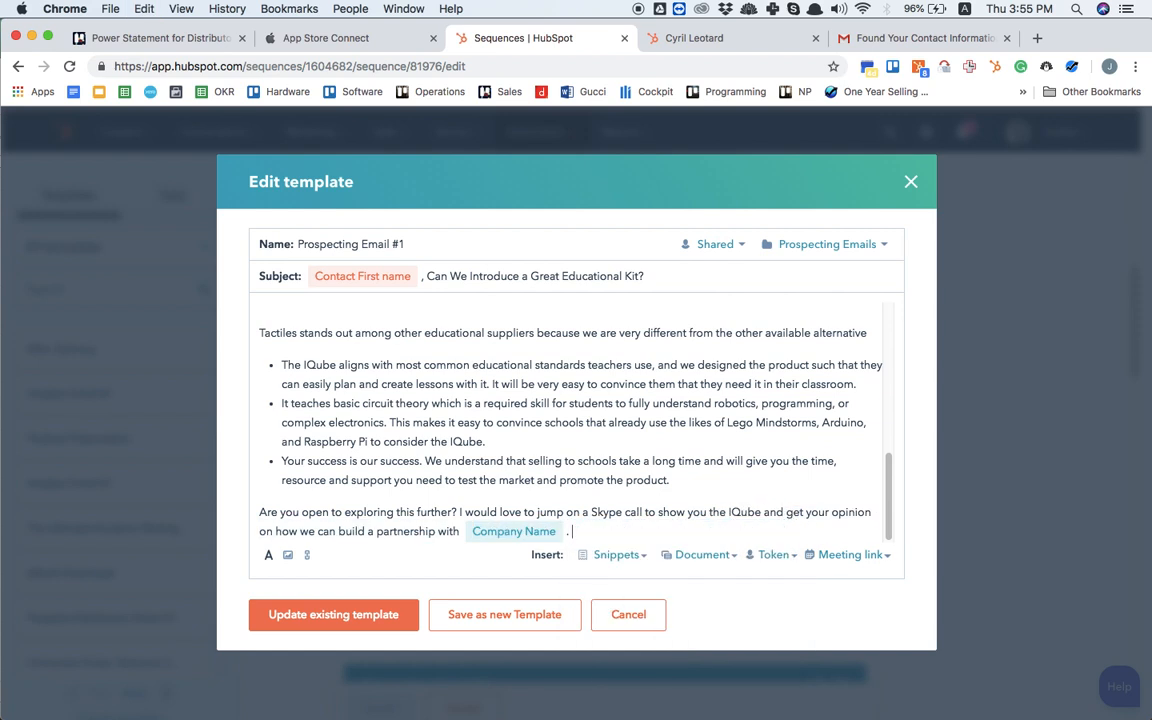
Step: Set up a new meeting link with the display text "Please select your preferred schedule here." pointing to the IQube Discussion meeting
left_click(858, 555)
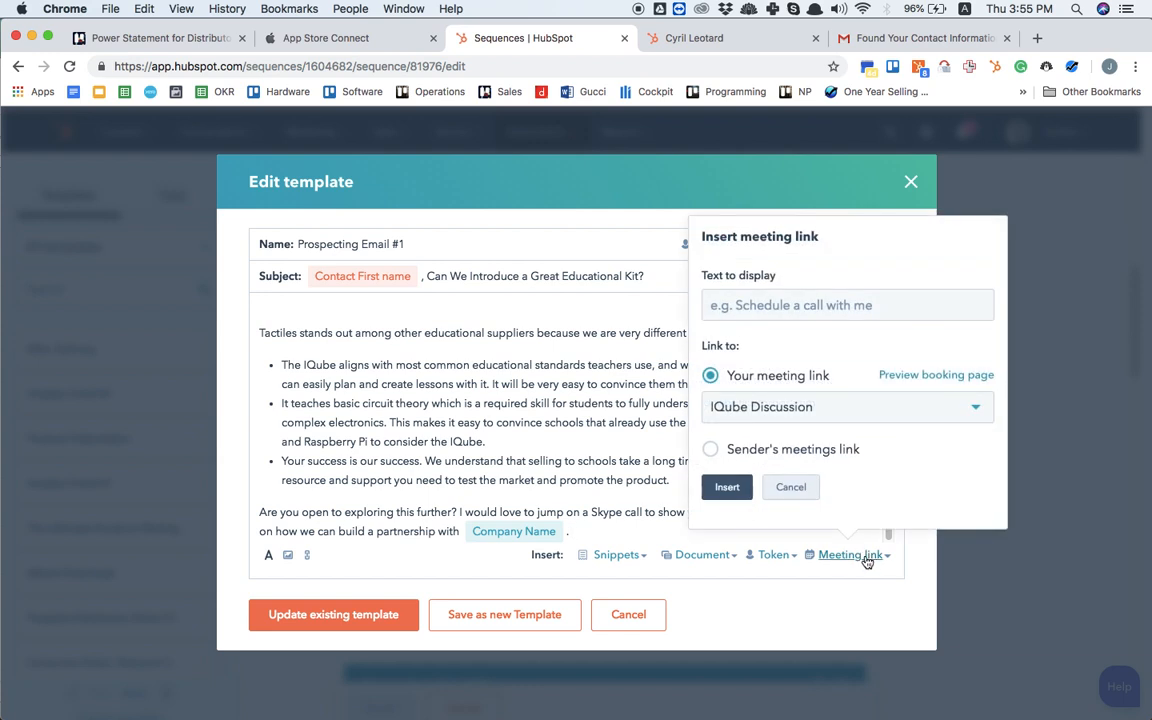
left_click(761, 420)
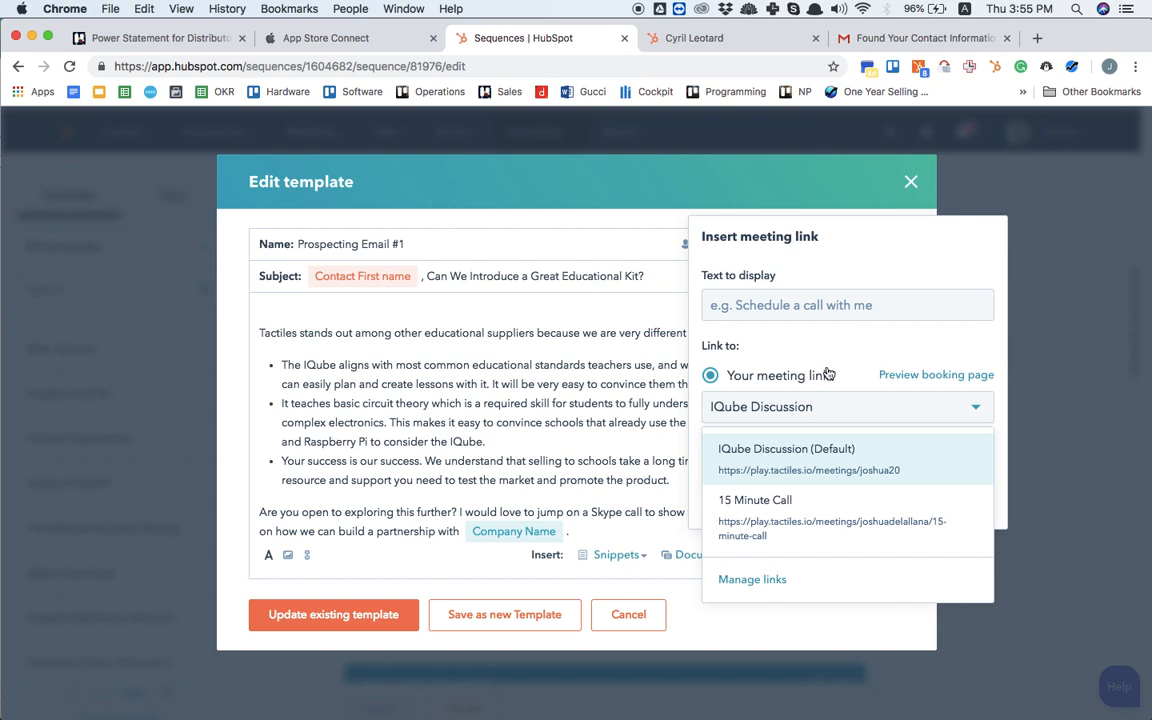
left_click(835, 301)
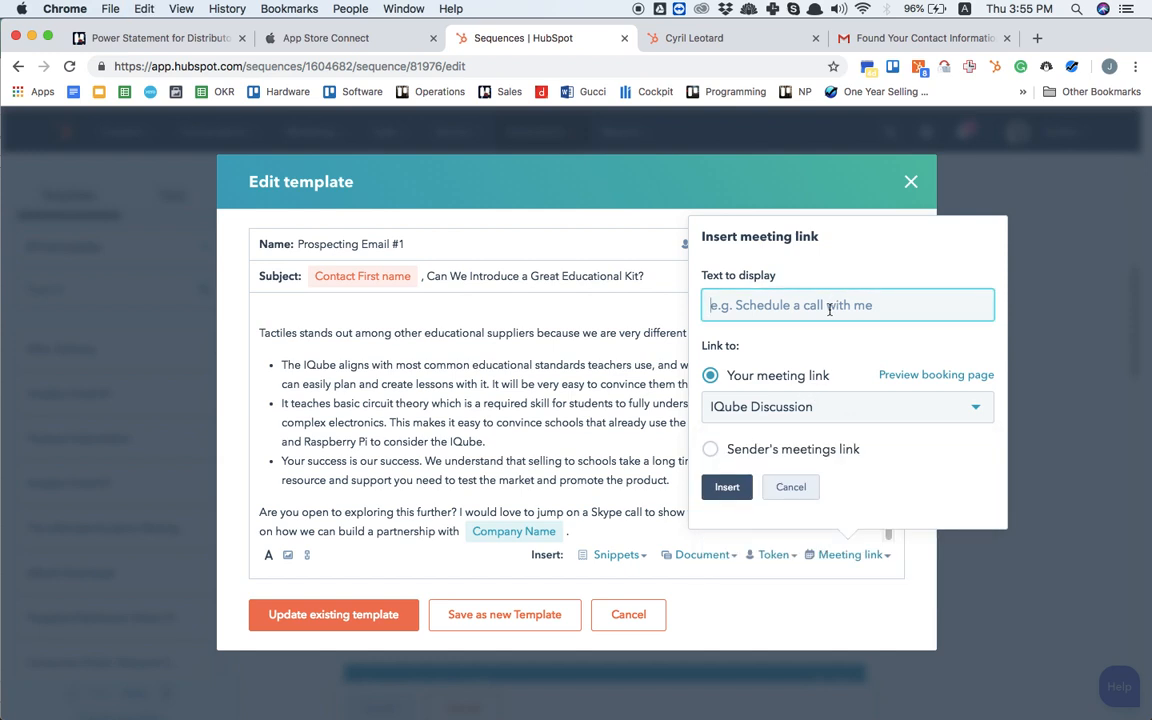
type("Please se")
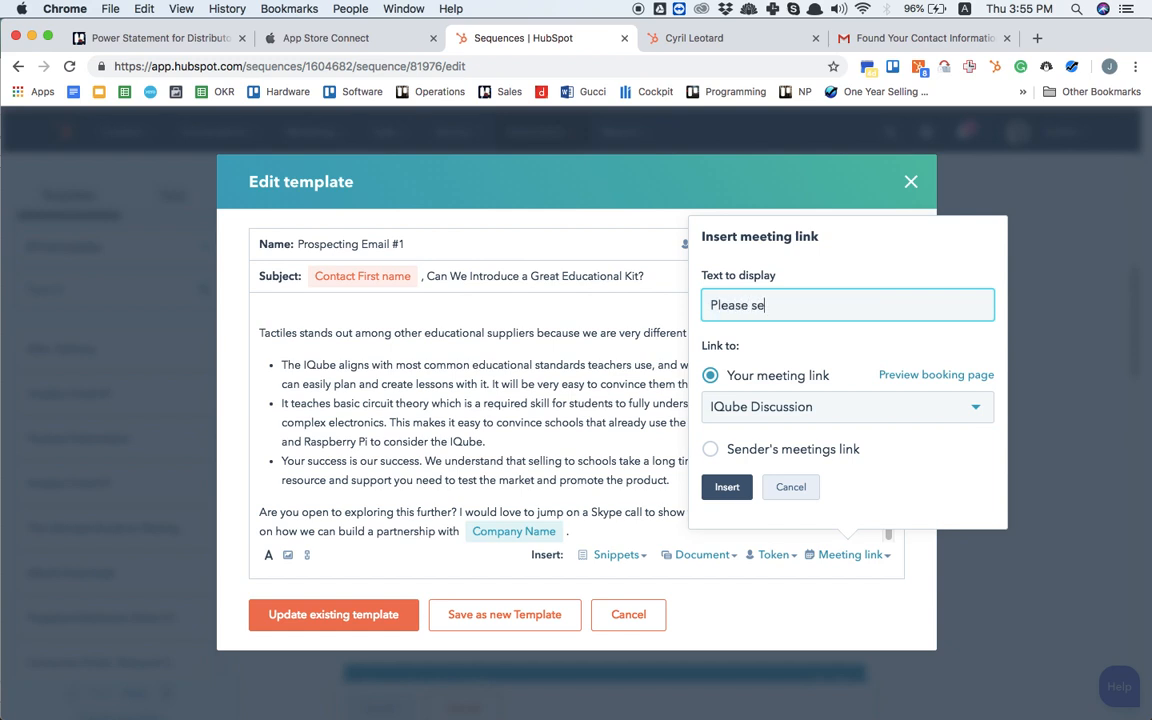
type("lect your preferred schedule here.")
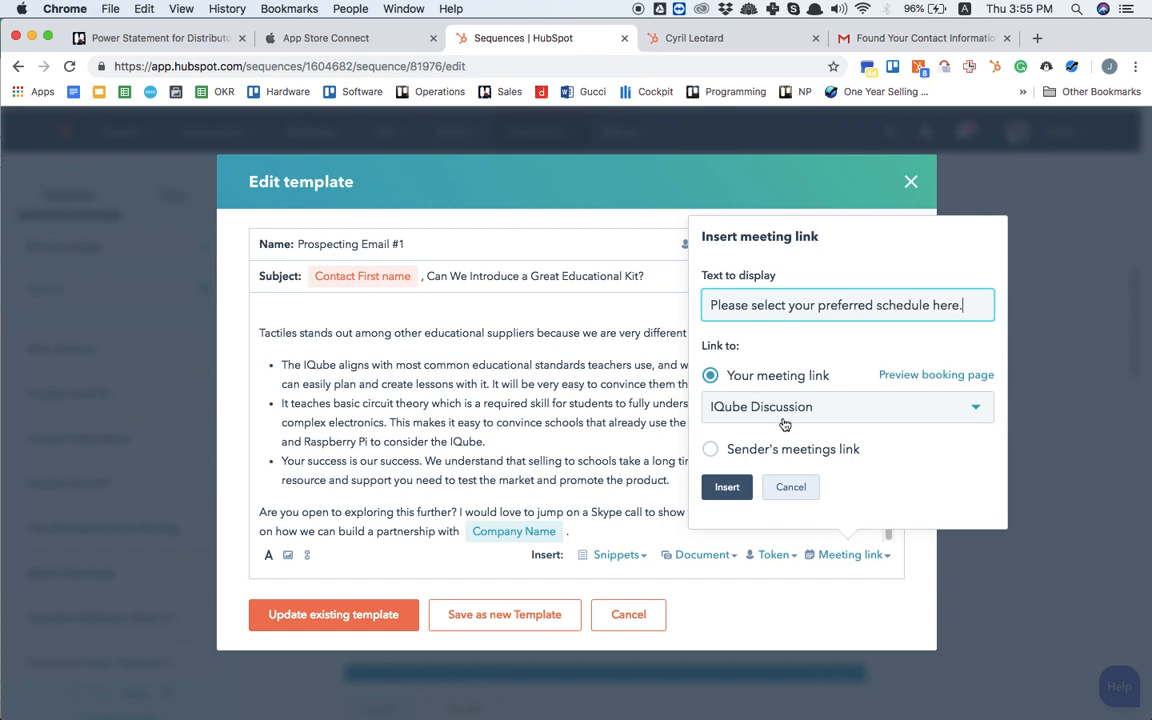
left_click(827, 411)
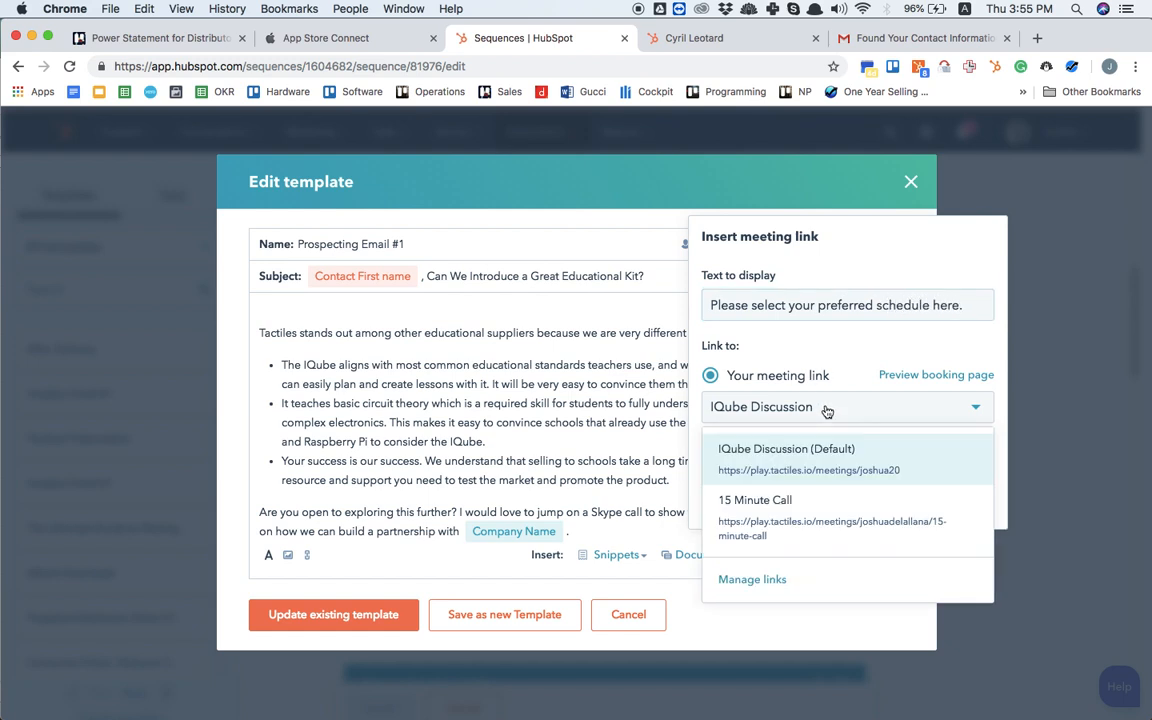
left_click(818, 466)
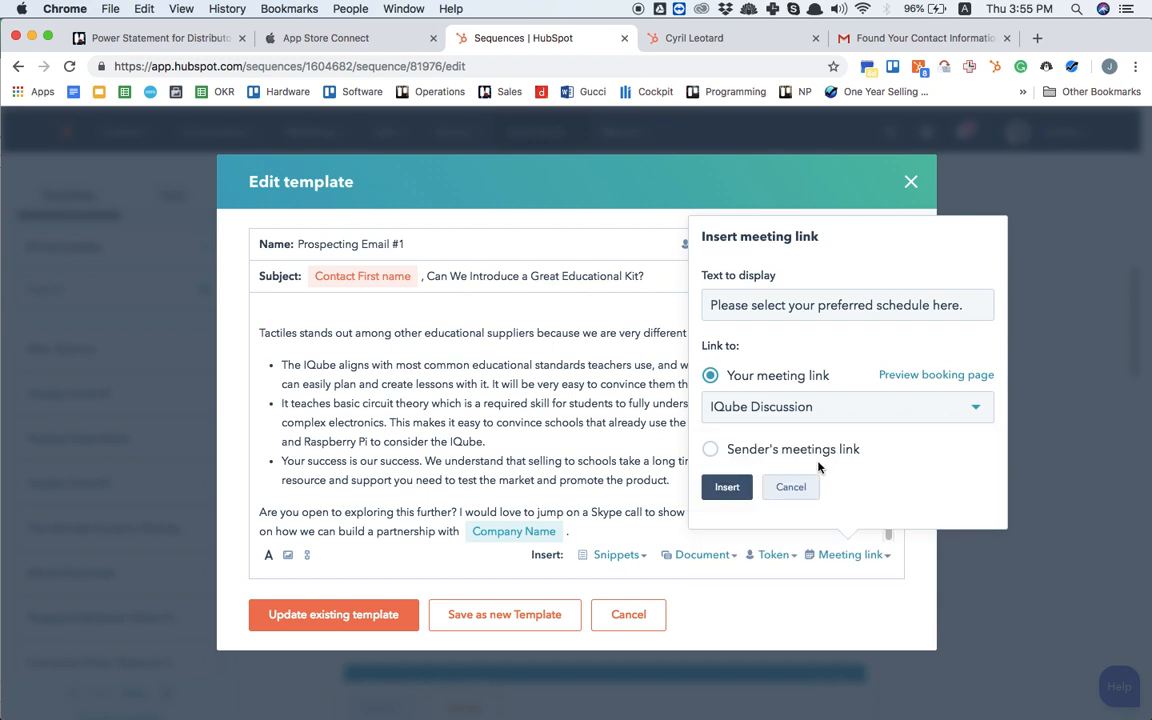
Step: Preview the IQube Discussion booking page, check the available times on October 17, and close the preview
left_click(942, 375)
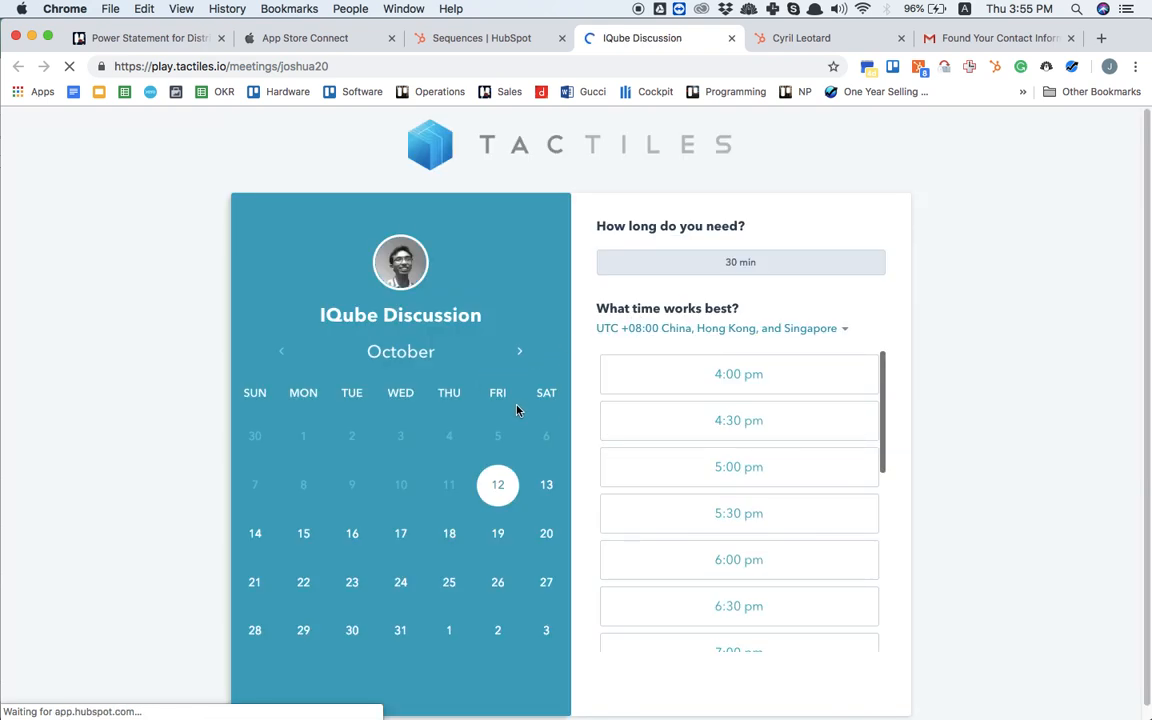
left_click(409, 540)
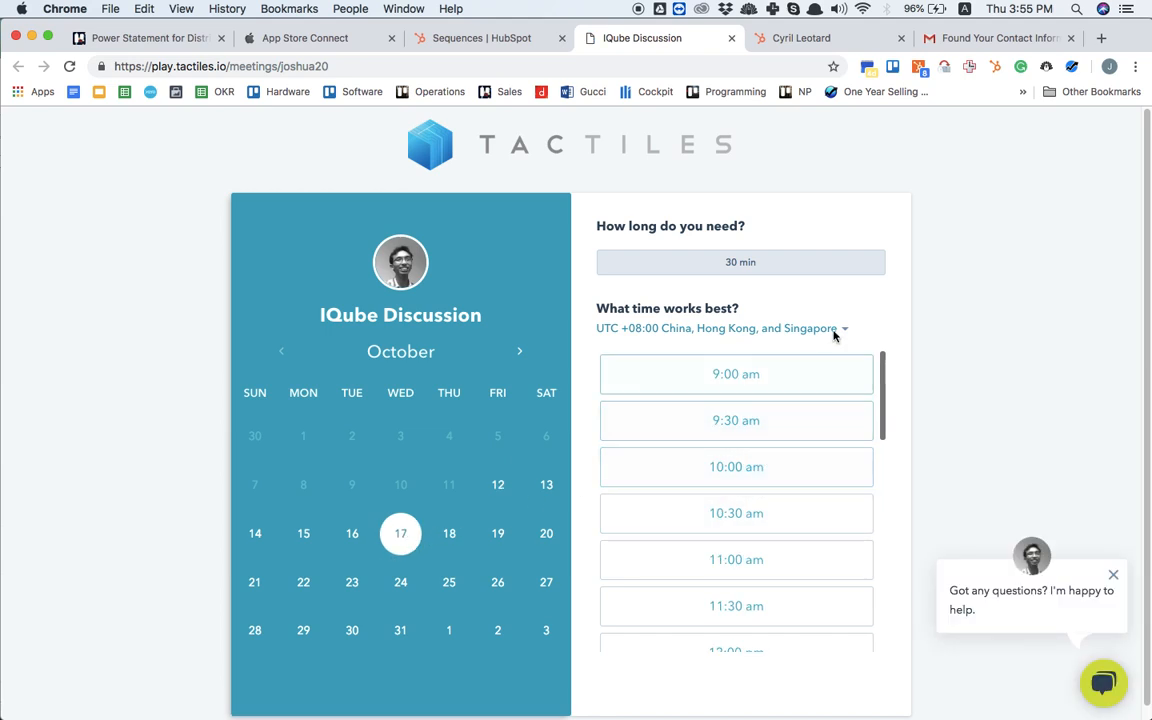
left_click(731, 38)
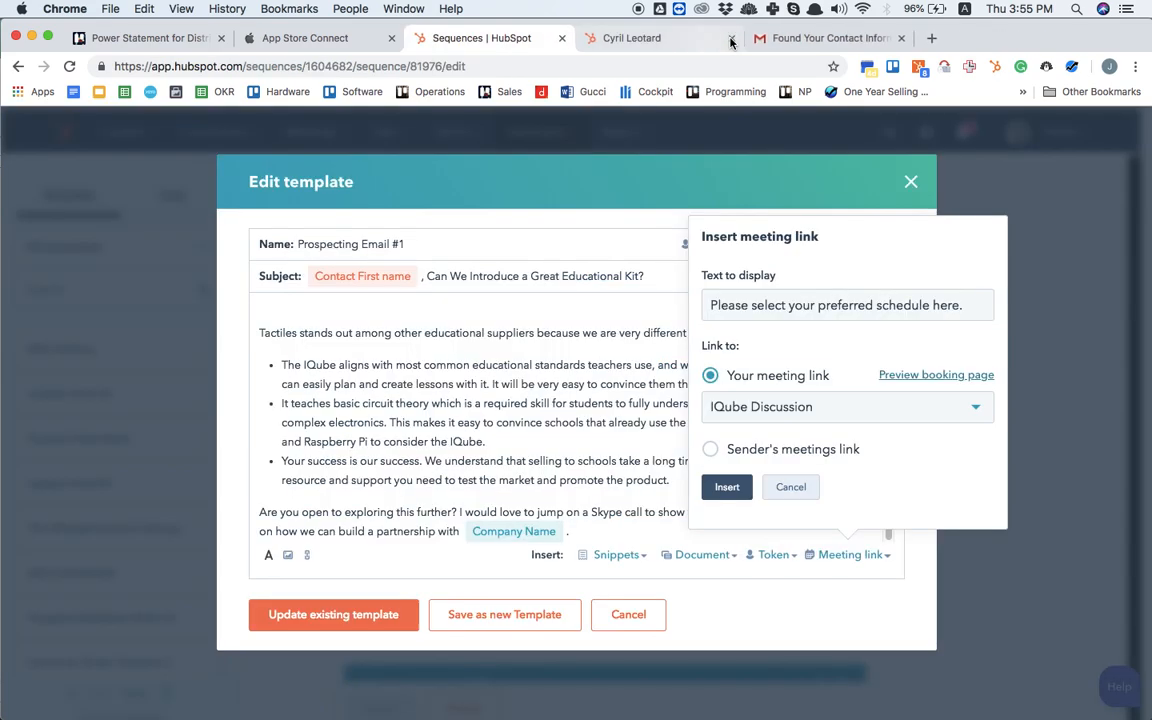
Step: Insert the IQube Discussion meeting link into the body and update the existing Prospecting Email #1 template
left_click(727, 487)
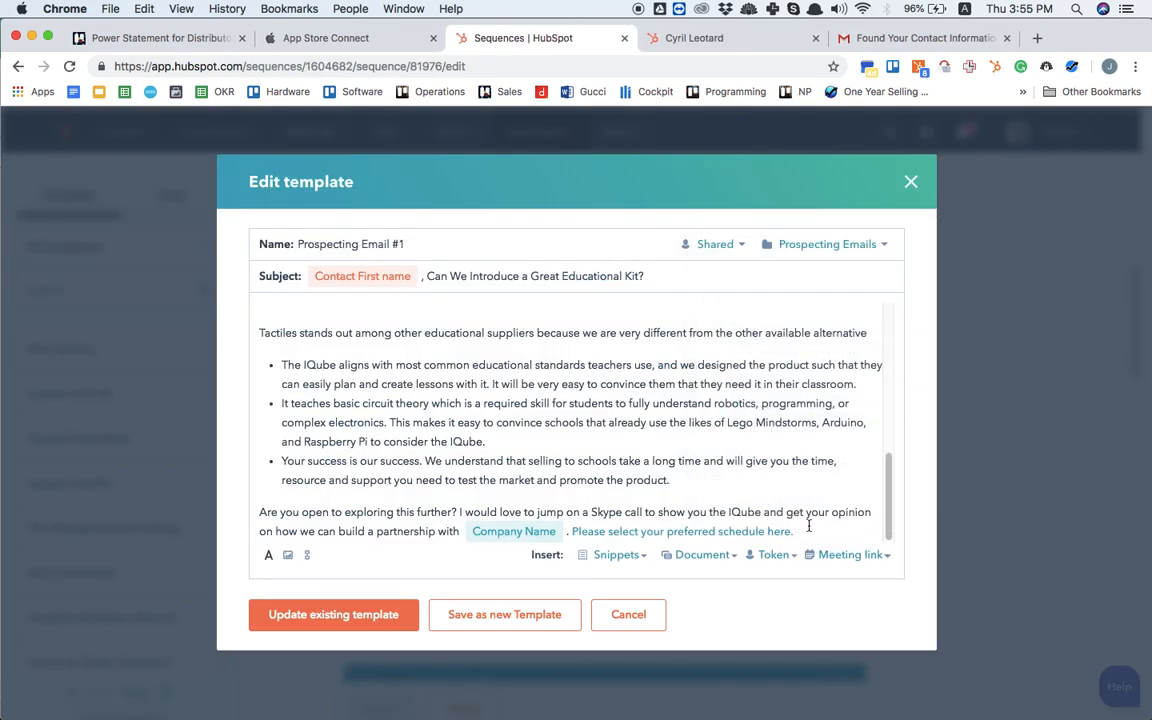
left_click(361, 617)
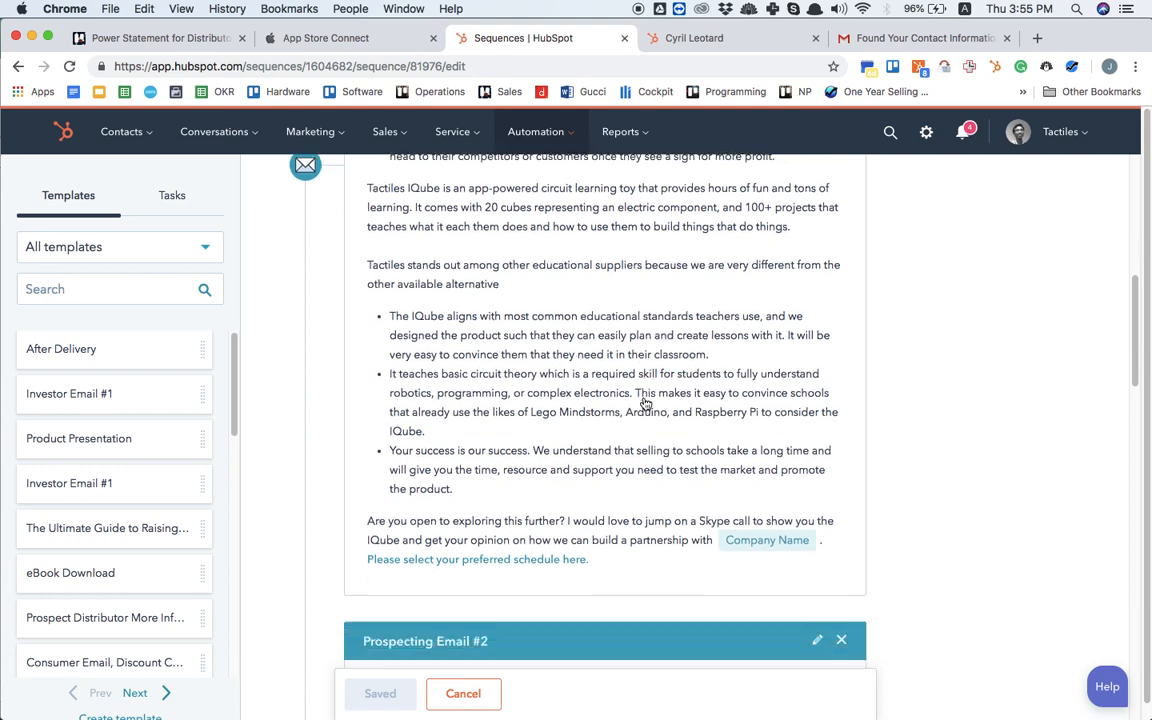
Step: Look through Prospecting Email #2 and Prospecting Email #3 in the sequence to examine their scheduling links
scroll(645, 402, "down", 10)
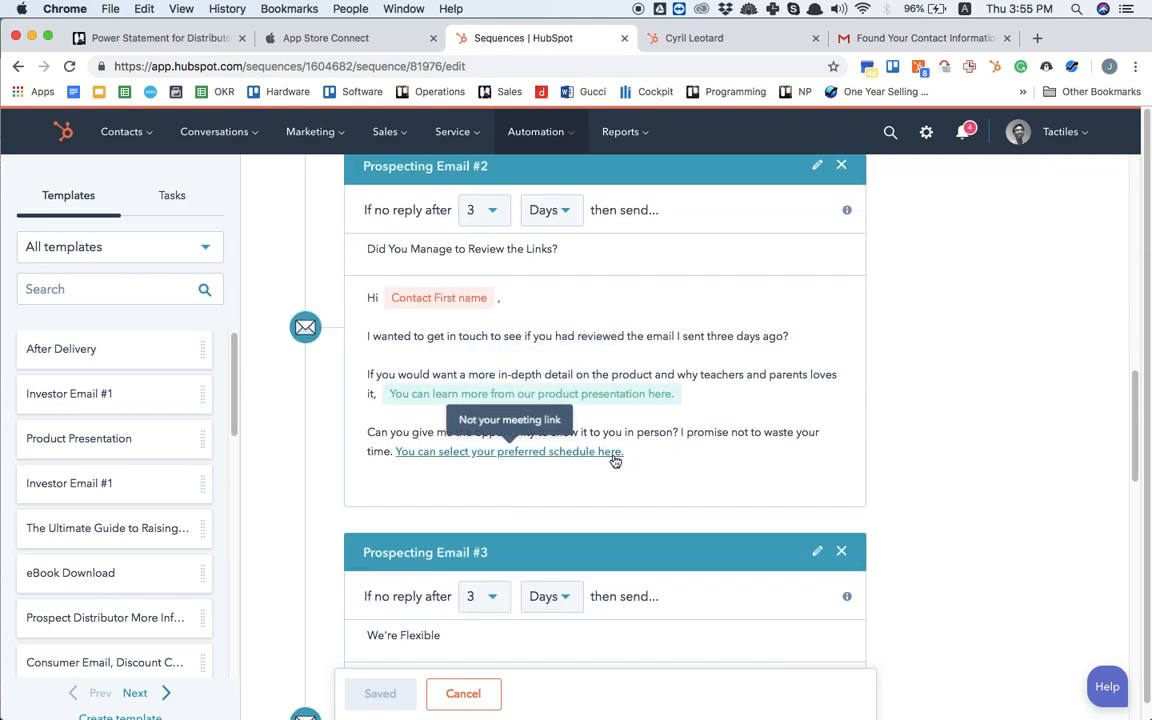
scroll(674, 388, "down", 10)
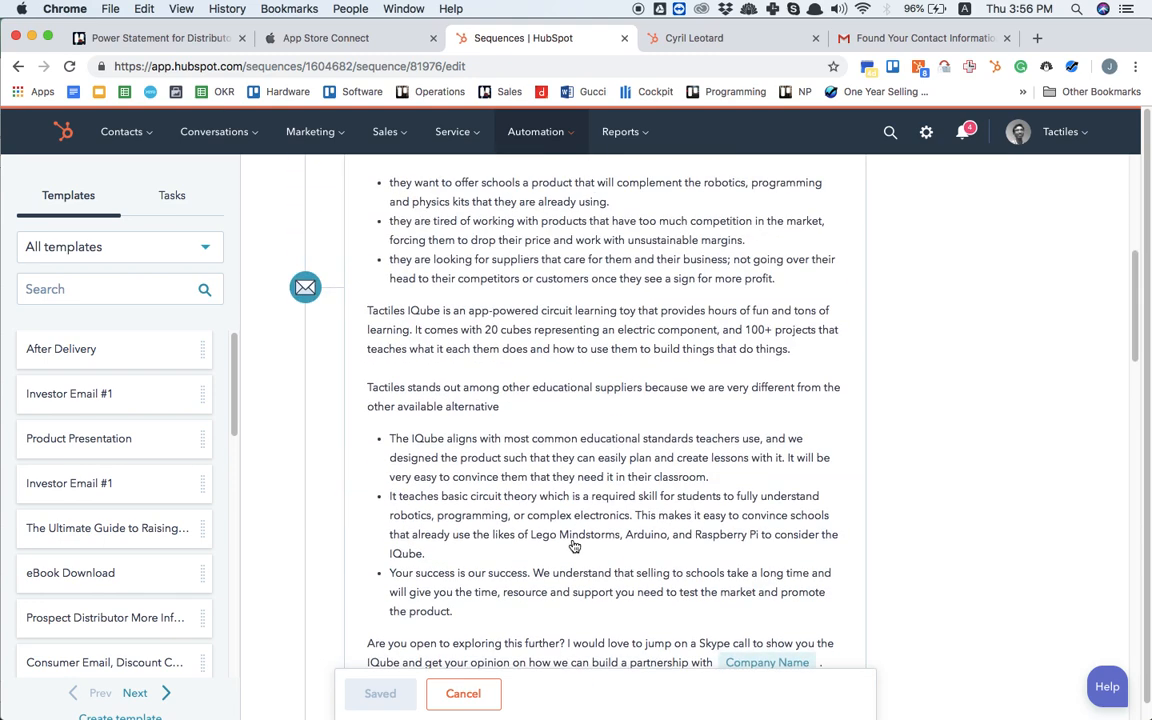
scroll(560, 545, "down", 2)
scroll(690, 444, "down", 6)
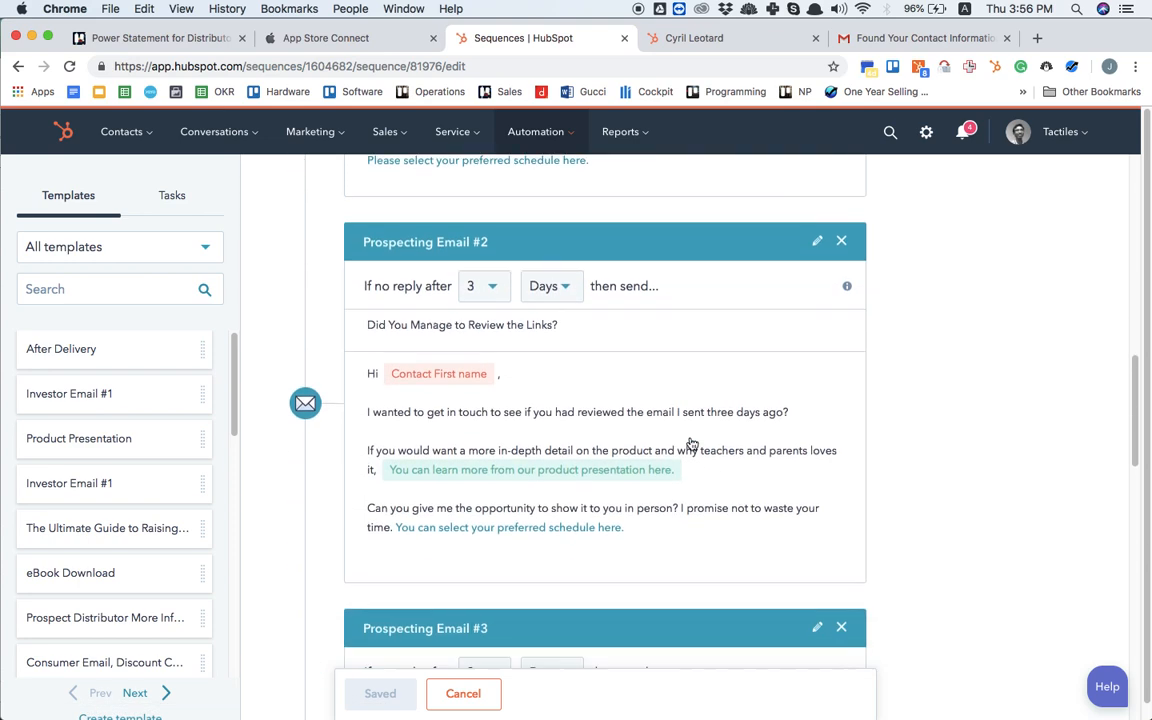
scroll(691, 443, "down", 10)
scroll(691, 443, "up", 5)
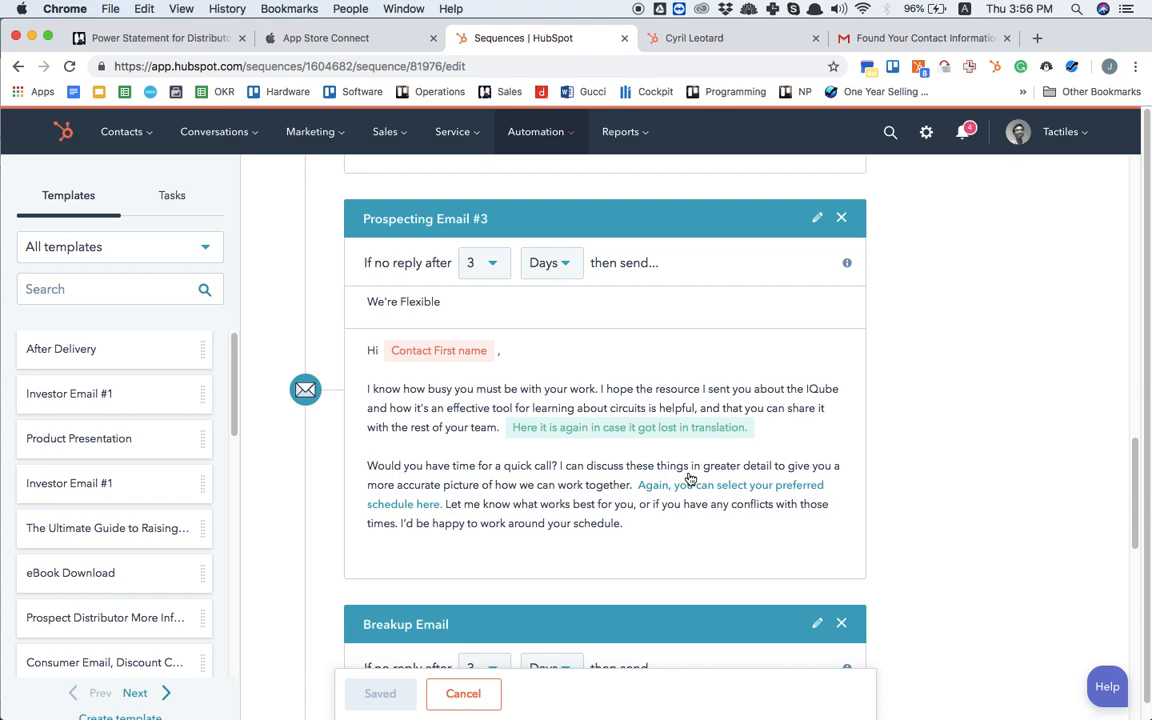
scroll(690, 478, "up", 5)
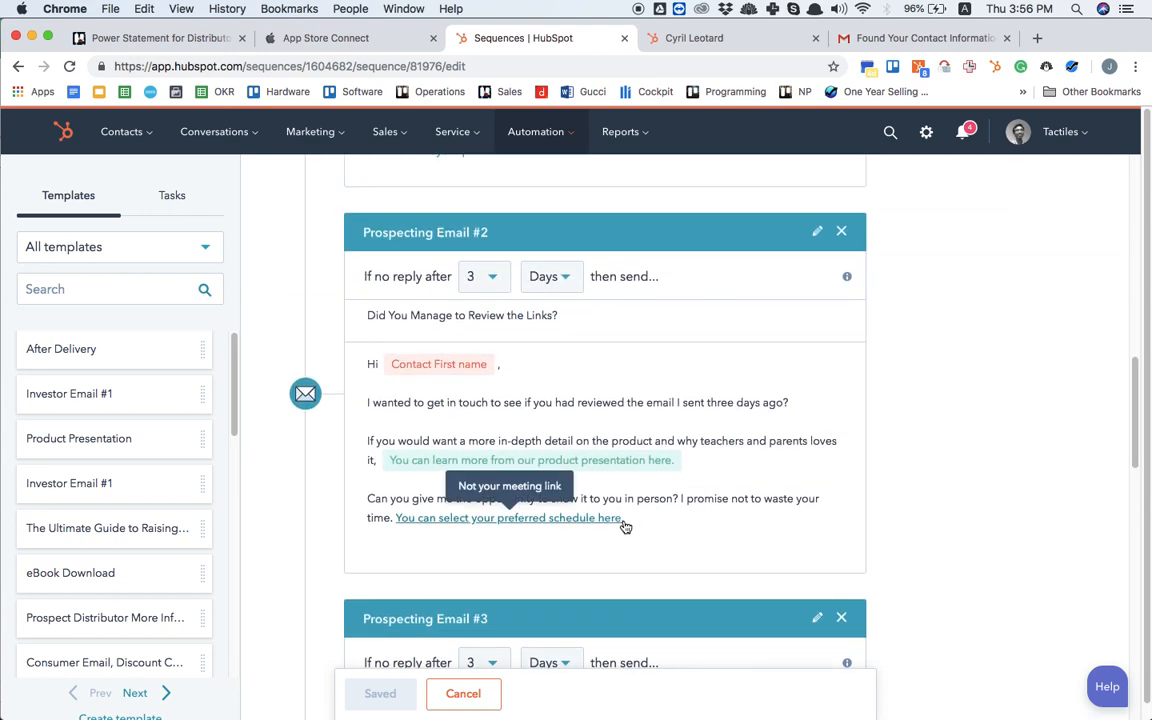
Step: Copy the "Please select your preferred schedule here." link from the Prospecting Email #1 template and leave the template without saving
scroll(624, 527, "up", 3)
left_click_drag(617, 450, 364, 457)
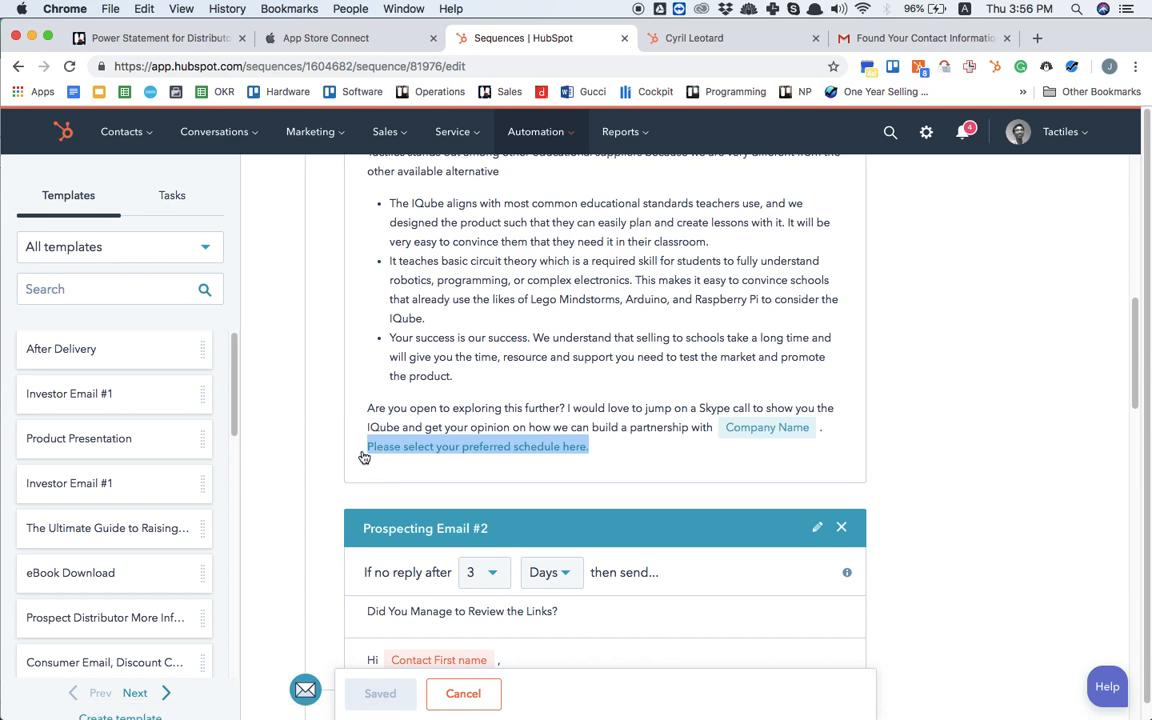
scroll(364, 457, "down", 3)
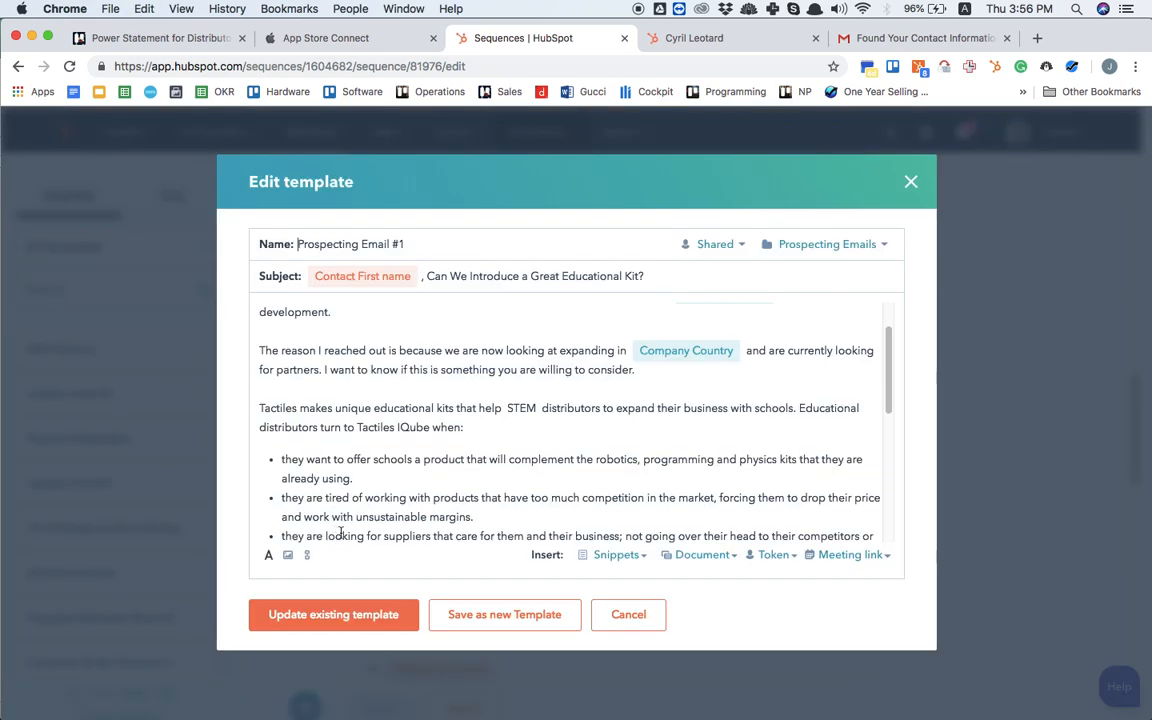
scroll(339, 532, "down", 1)
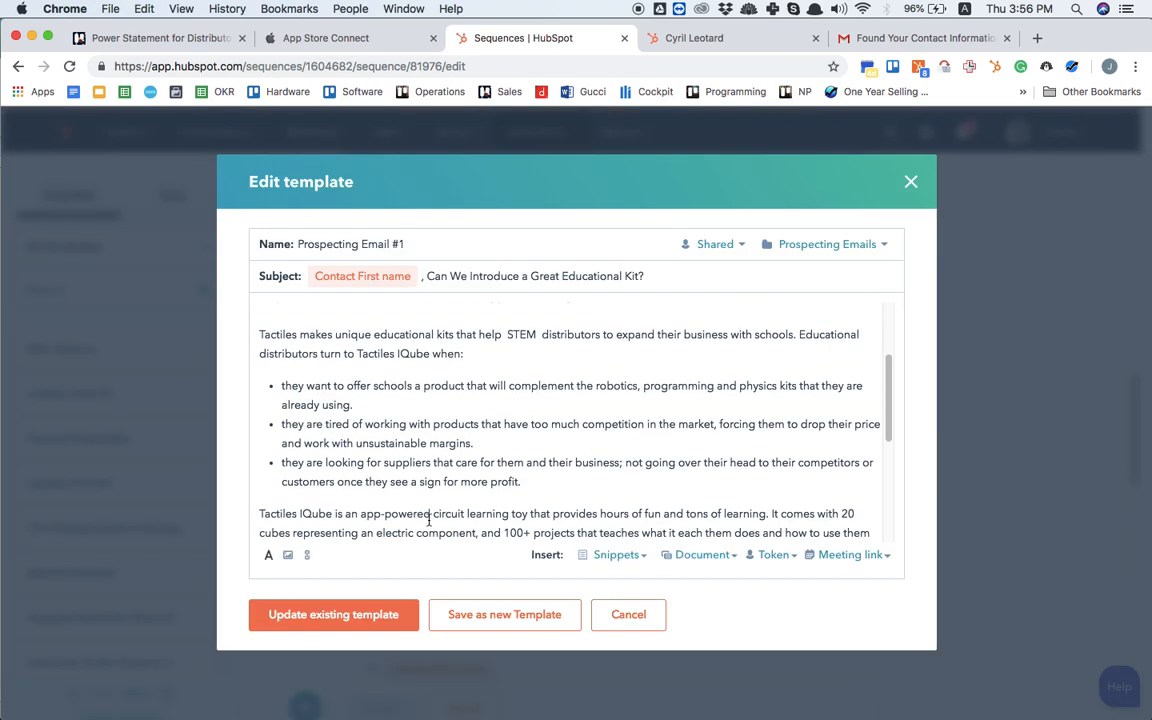
scroll(686, 439, "down", 3)
left_click_drag(794, 531, 569, 533)
key("super+c")
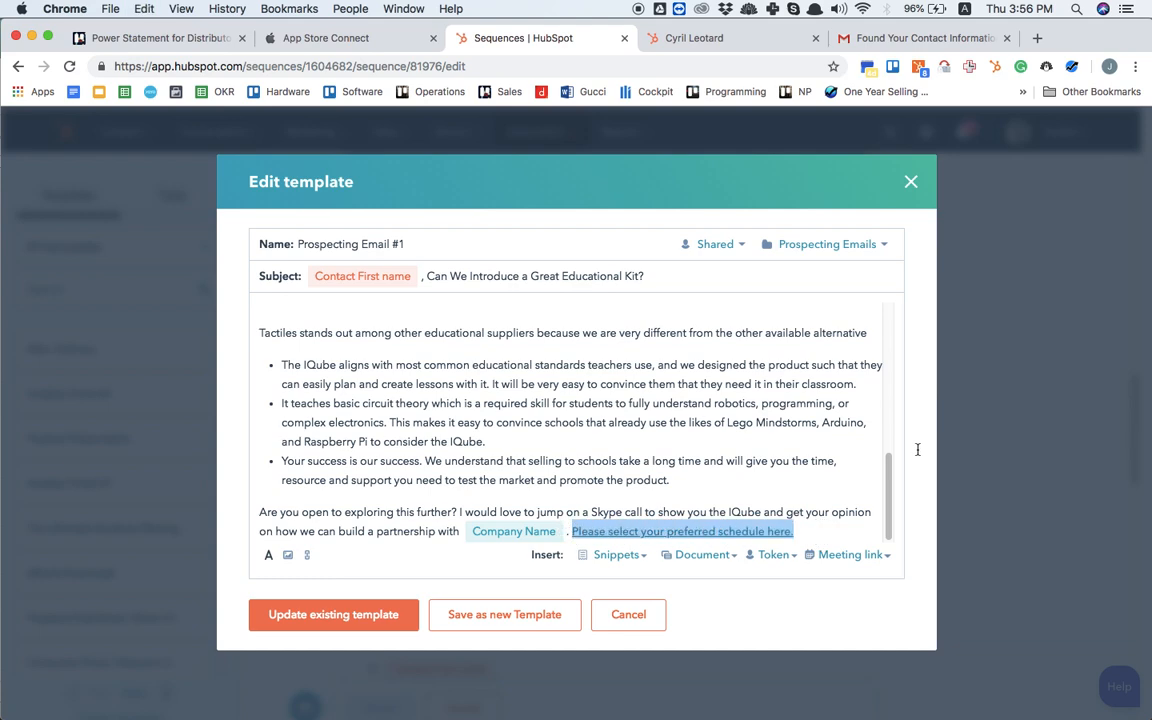
left_click(625, 620)
scroll(625, 627, "down", 5)
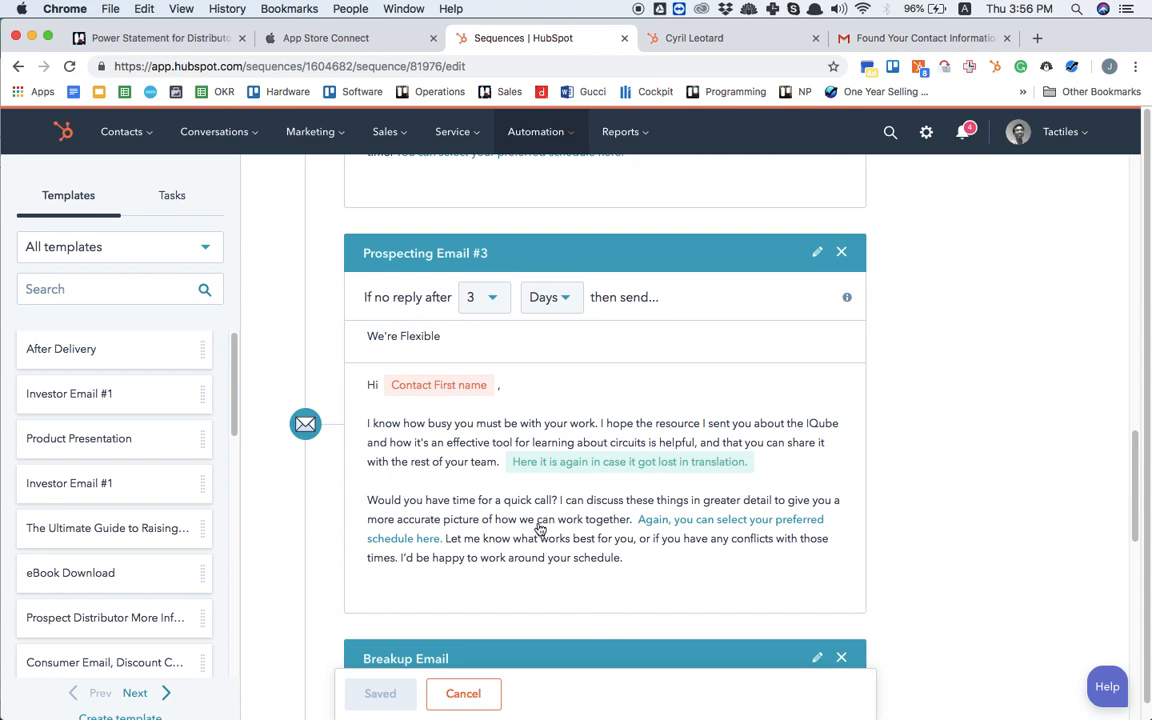
left_click(540, 529)
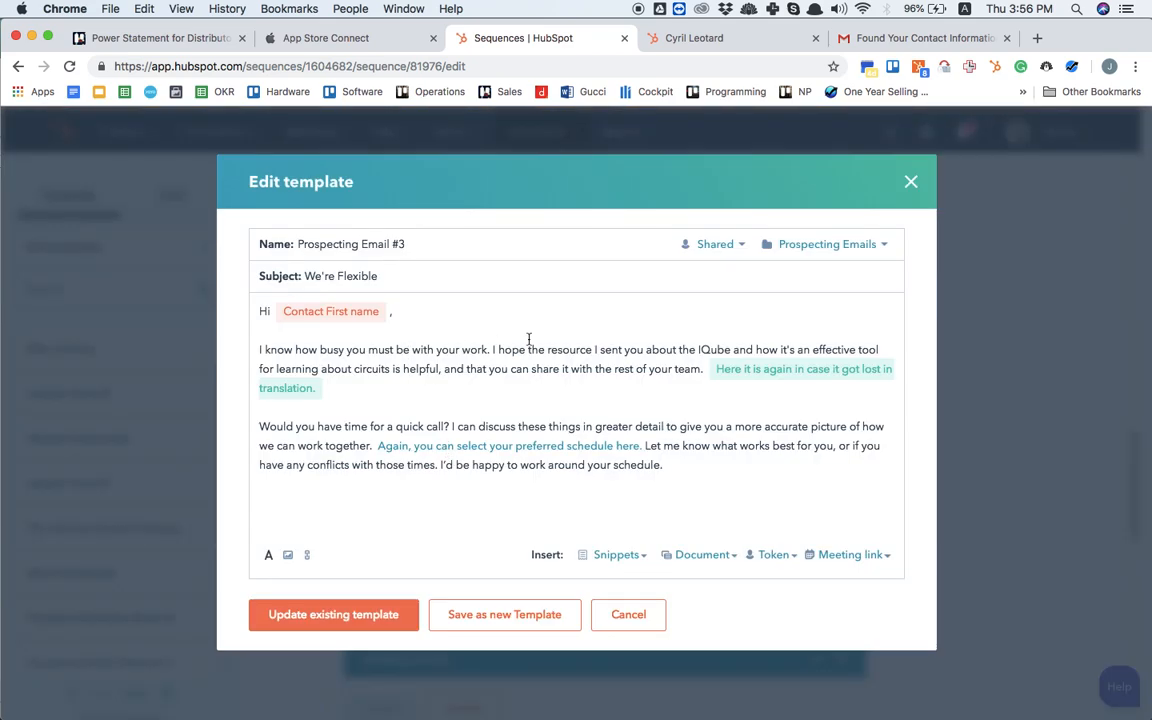
left_click(910, 184)
Step: Replace the "You can select your preferred schedule here." link in the Prospecting Email #2 template with the copied meeting link
scroll(995, 345, "up", 5)
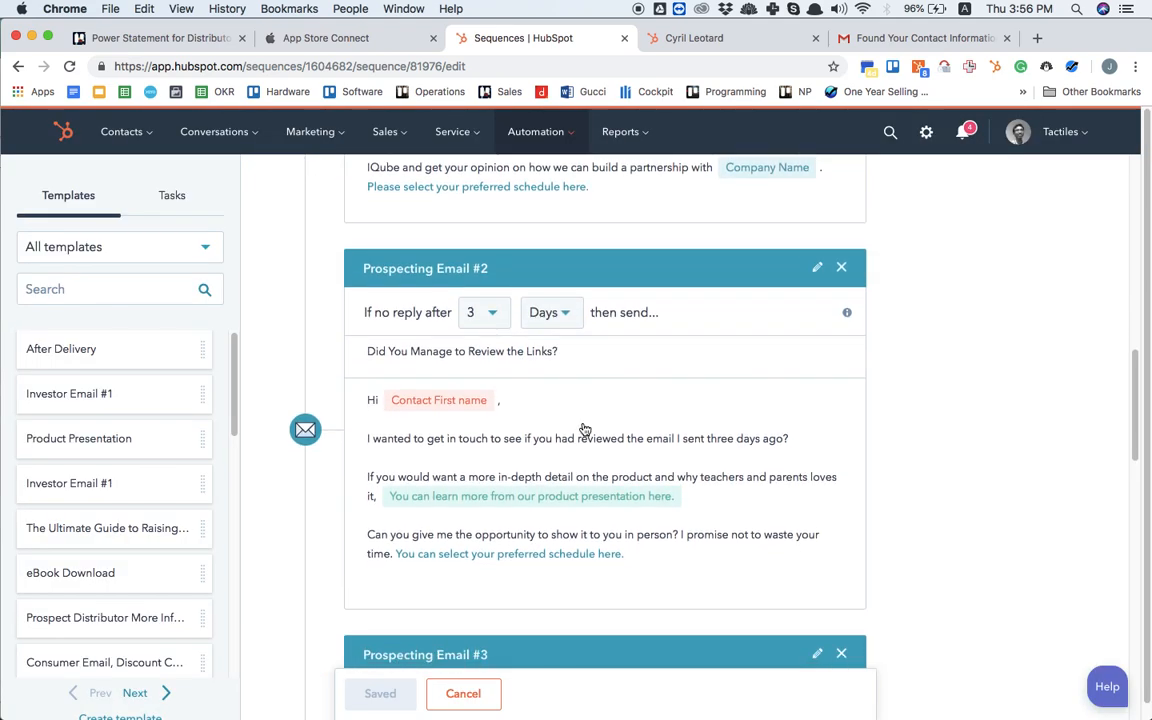
left_click(535, 541)
left_click_drag(336, 466, 743, 446)
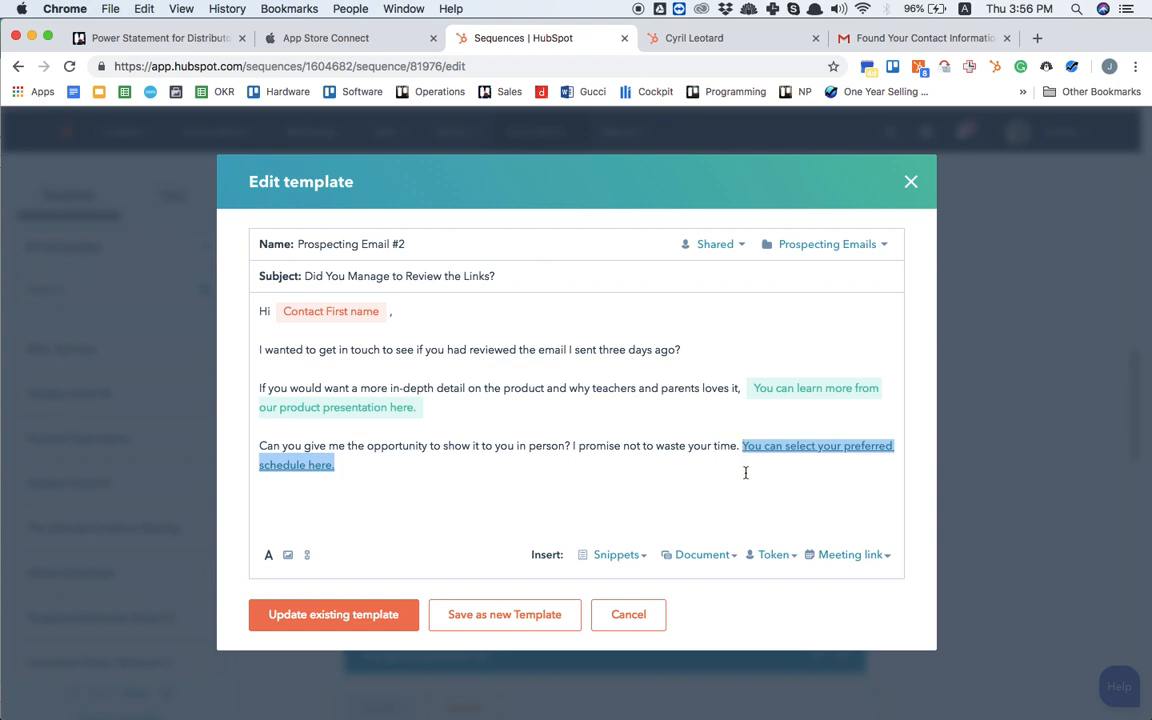
key("super+v")
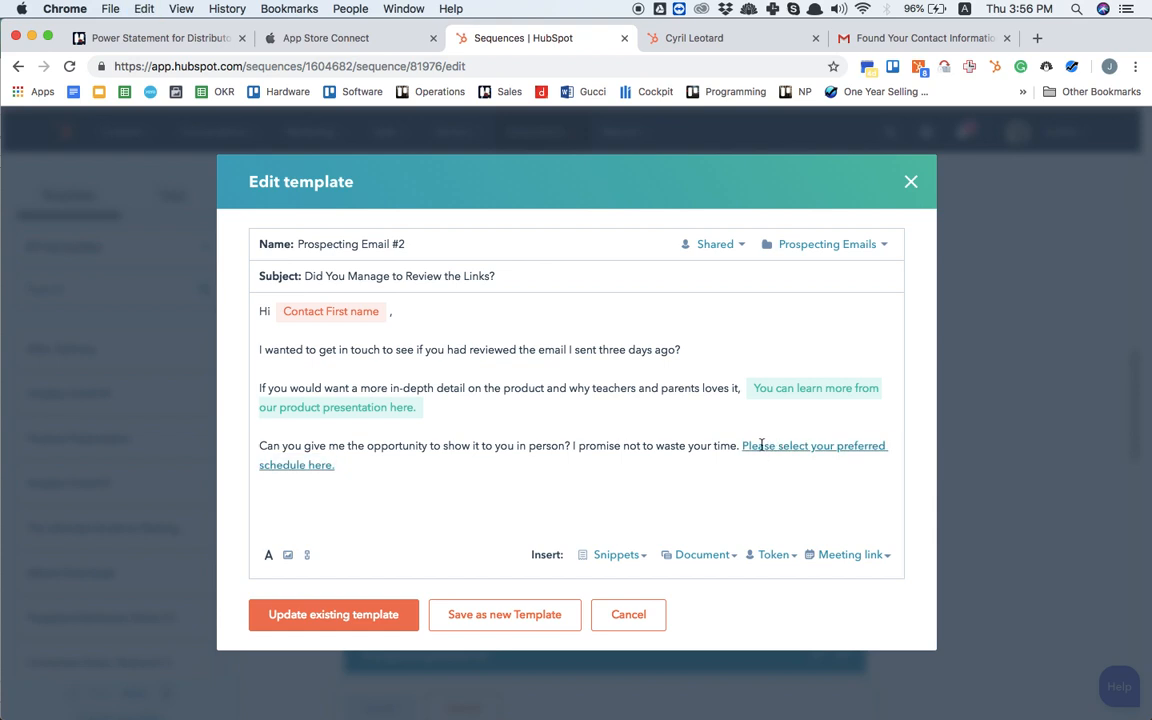
Step: Try to change the pasted link's text so that it begins with "You can" instead of "Please"
left_click(761, 445)
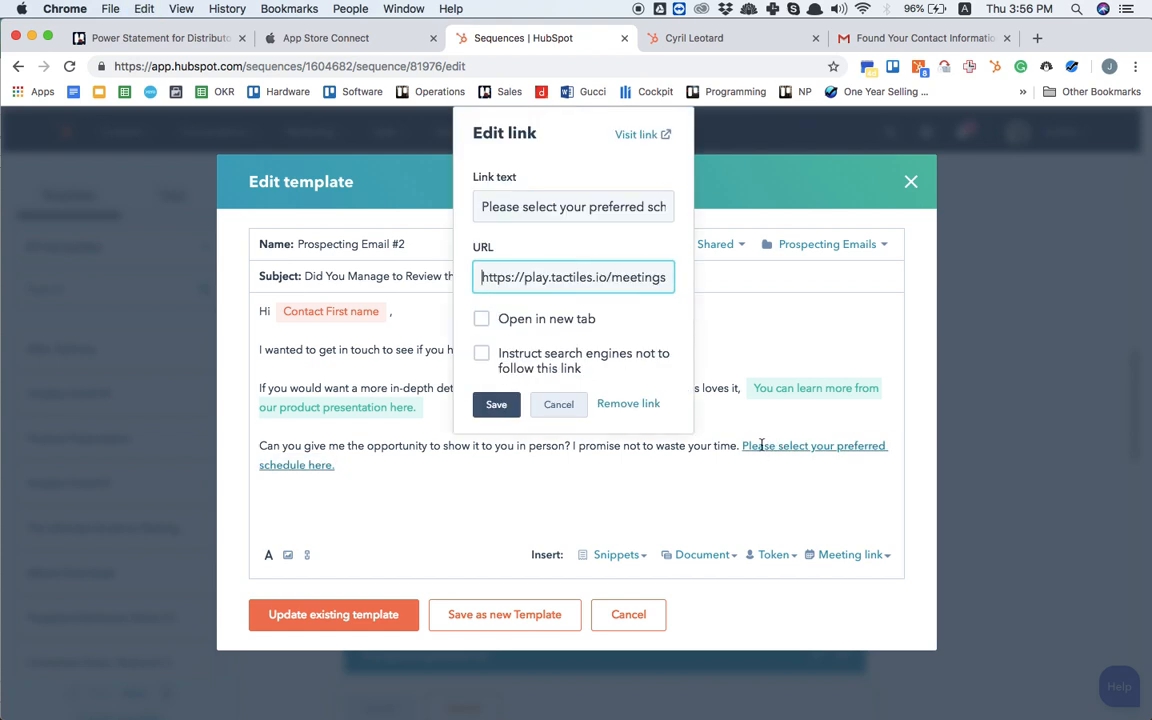
double_click(505, 206)
type("You can")
left_click(458, 505)
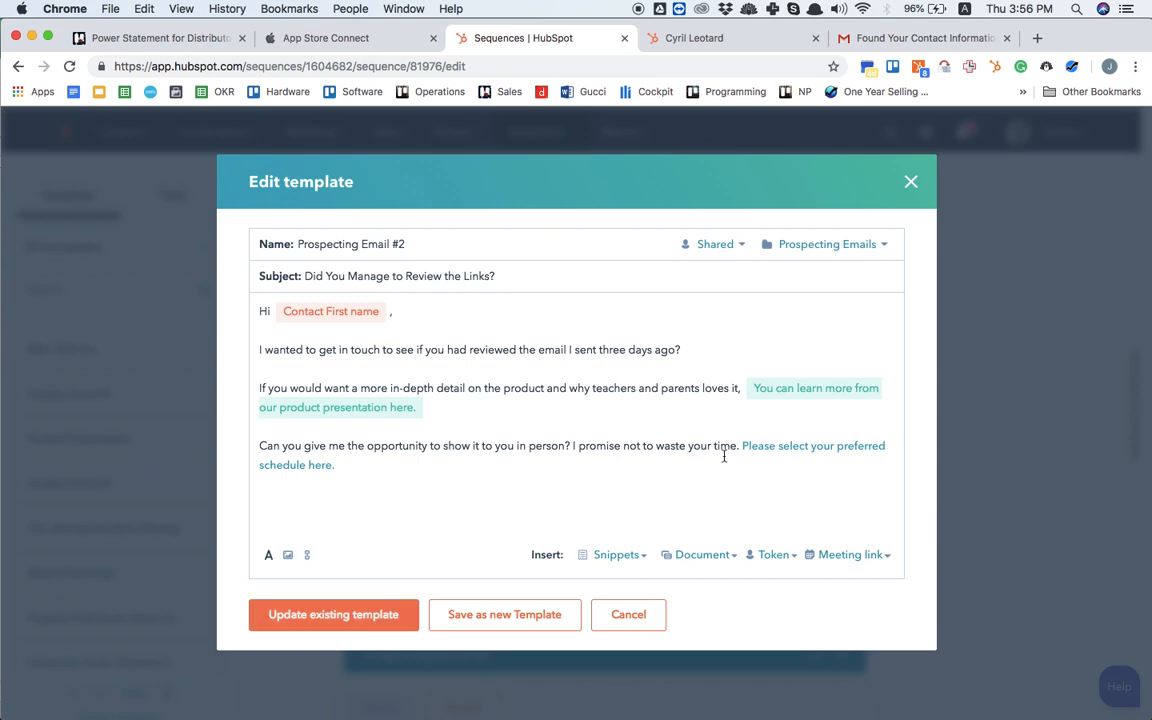
Step: Remove the Prospecting Email #3 step from the sequence
scroll(826, 538, "down", 3)
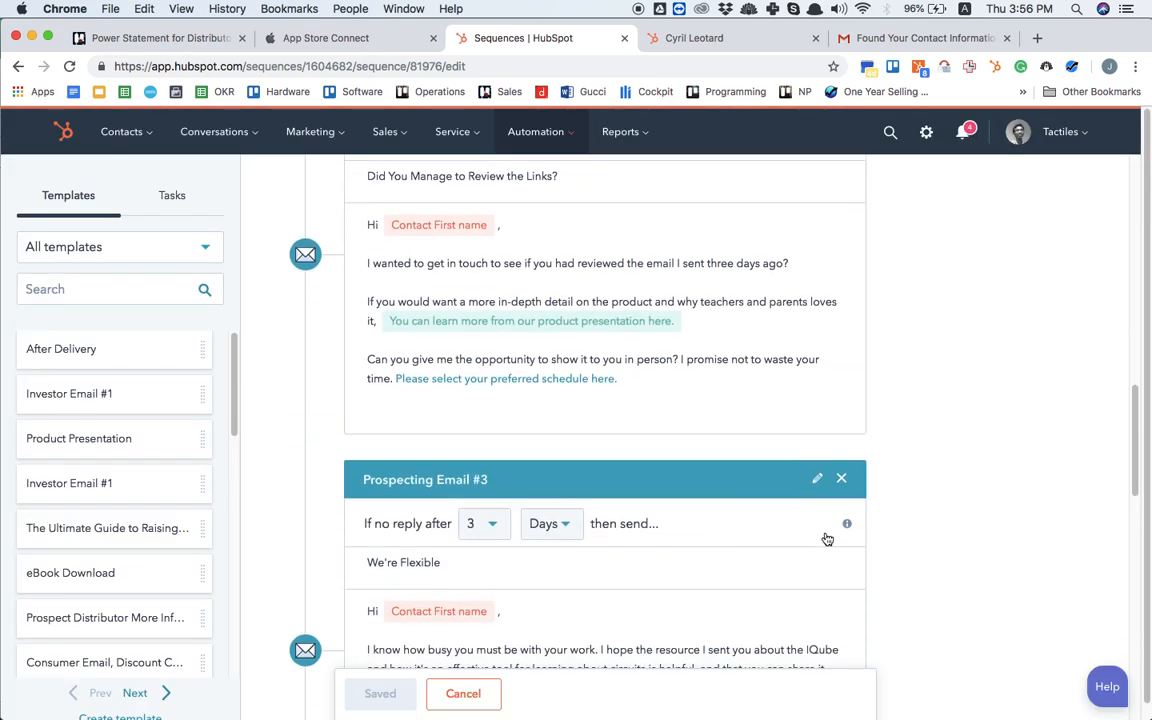
scroll(826, 538, "down", 5)
scroll(826, 538, "up", 2)
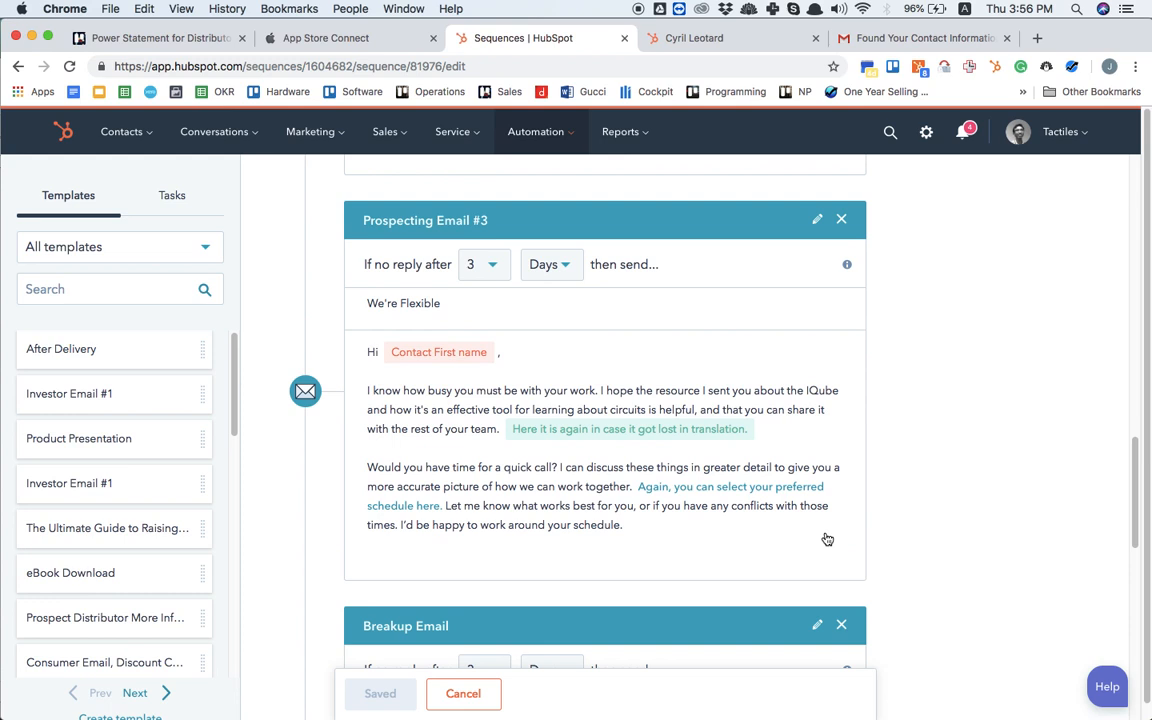
scroll(826, 538, "down", 8)
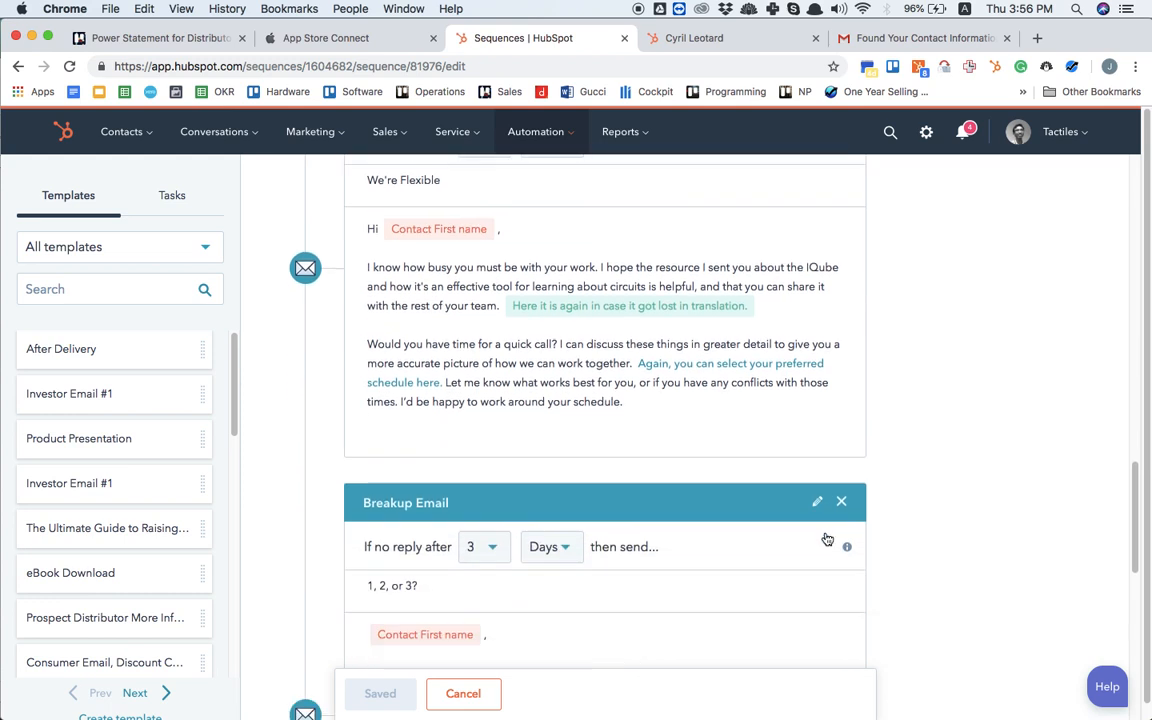
scroll(826, 538, "up", 8)
scroll(826, 538, "down", 5)
scroll(826, 538, "up", 8)
scroll(826, 538, "down", 3)
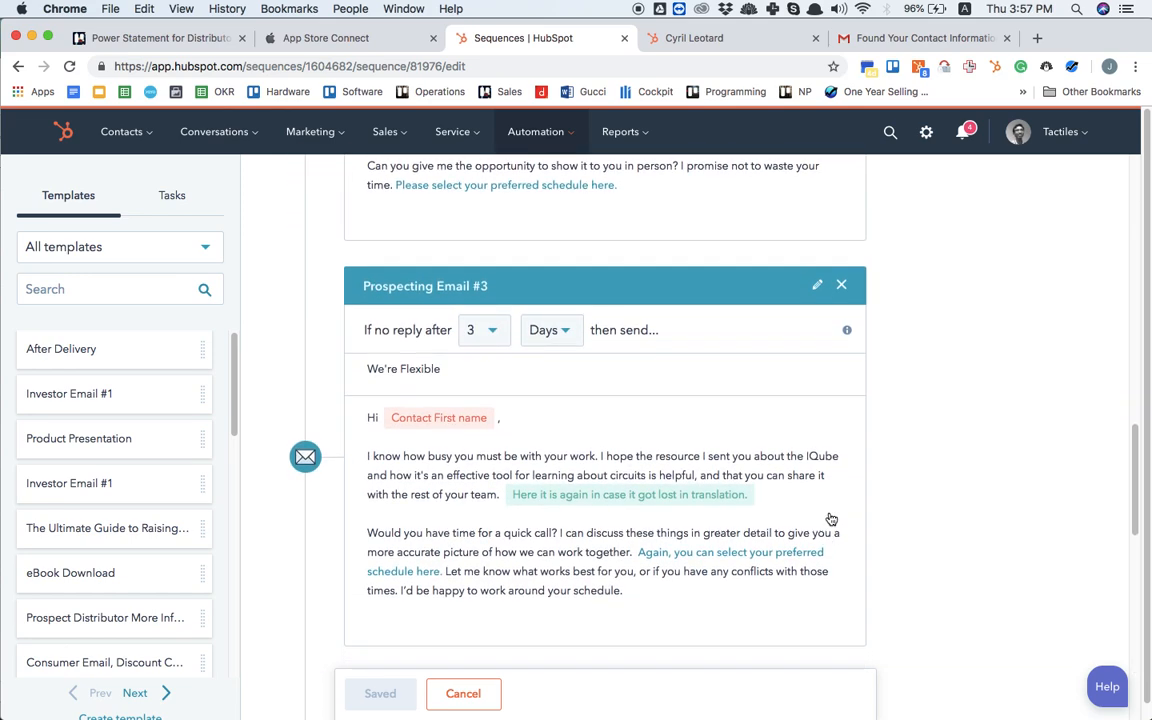
left_click(842, 286)
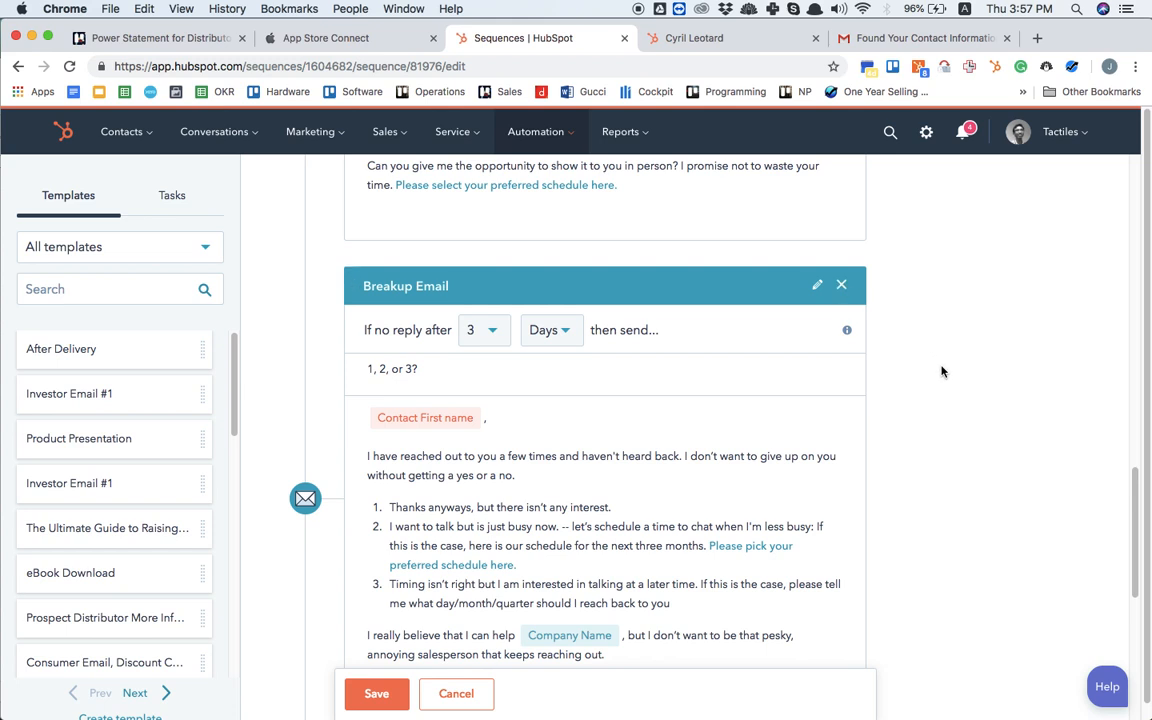
Step: Replace the "Please pick your preferred schedule here." link in the Breakup Email with the copied meeting link and update the existing template
scroll(941, 372, "down", 2)
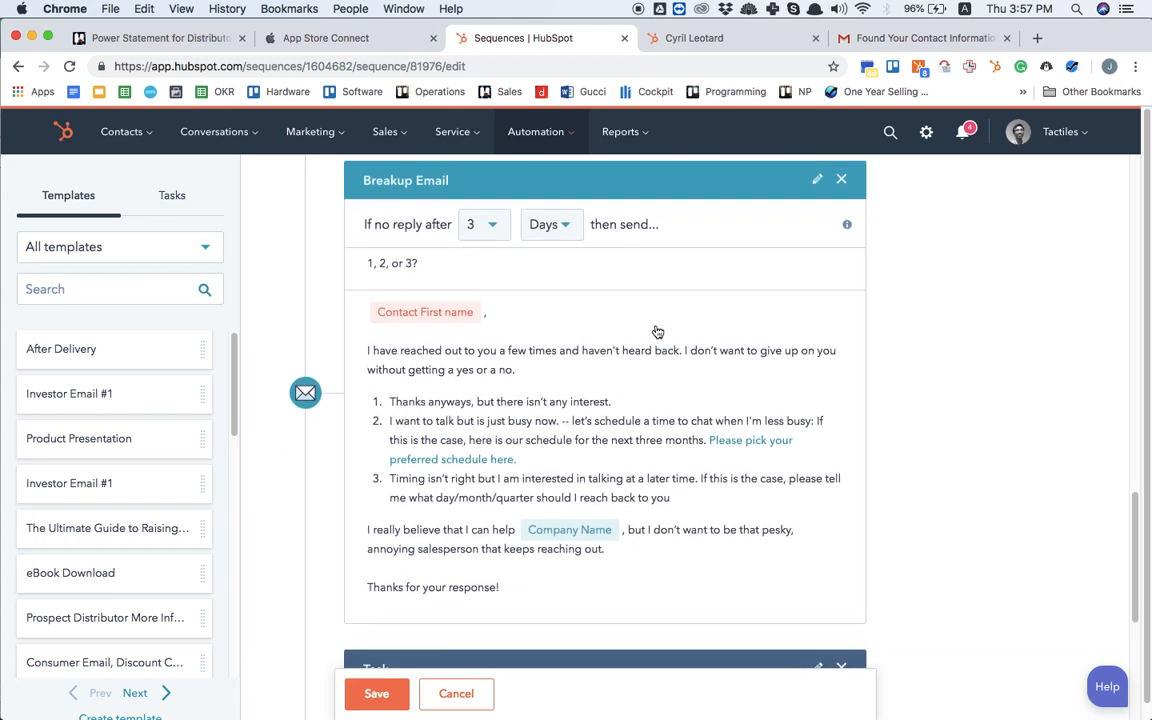
left_click(663, 427)
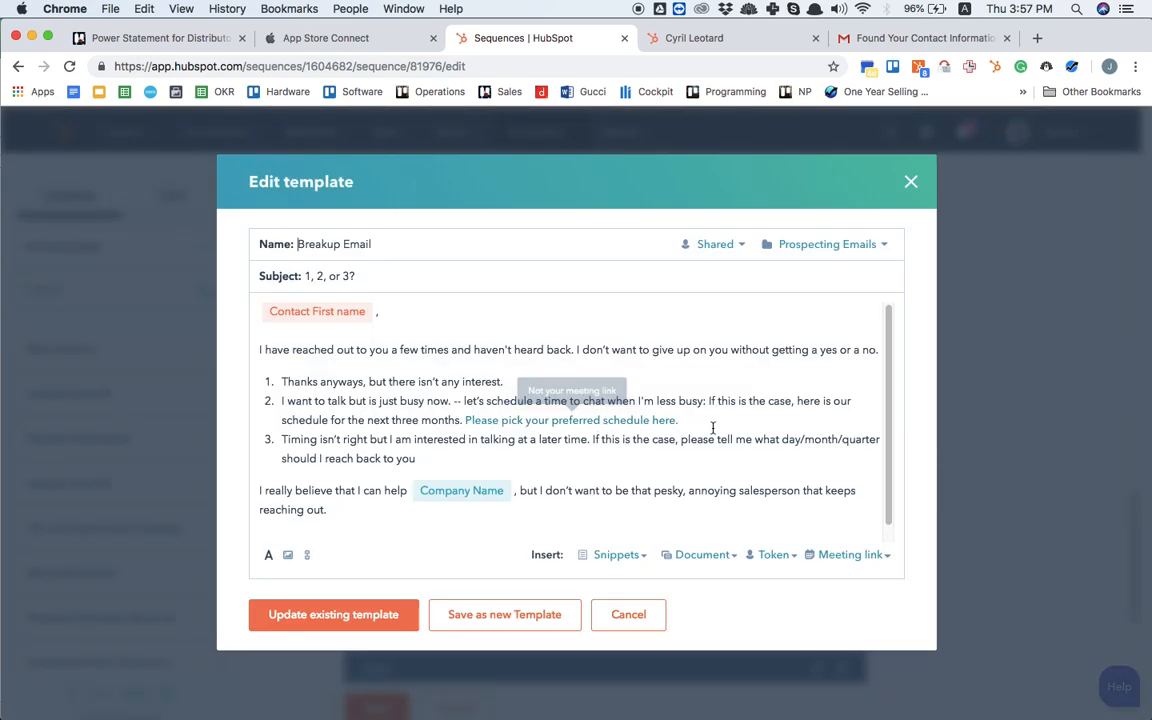
left_click_drag(719, 421, 463, 424)
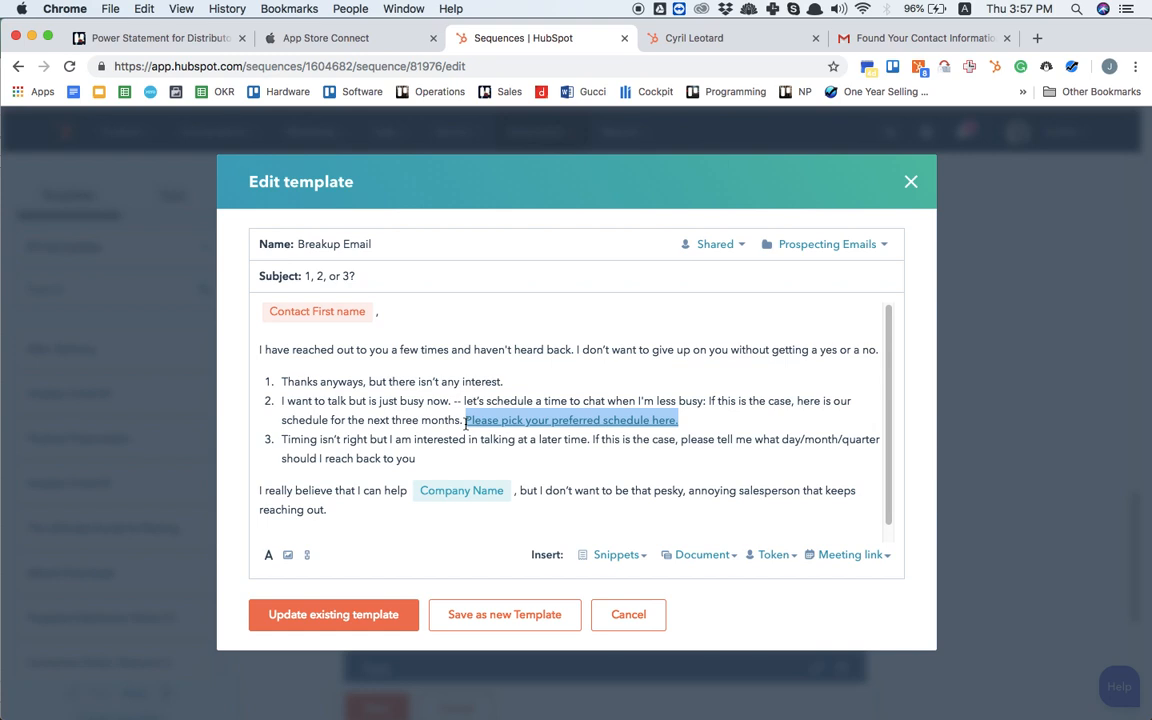
key("super+v")
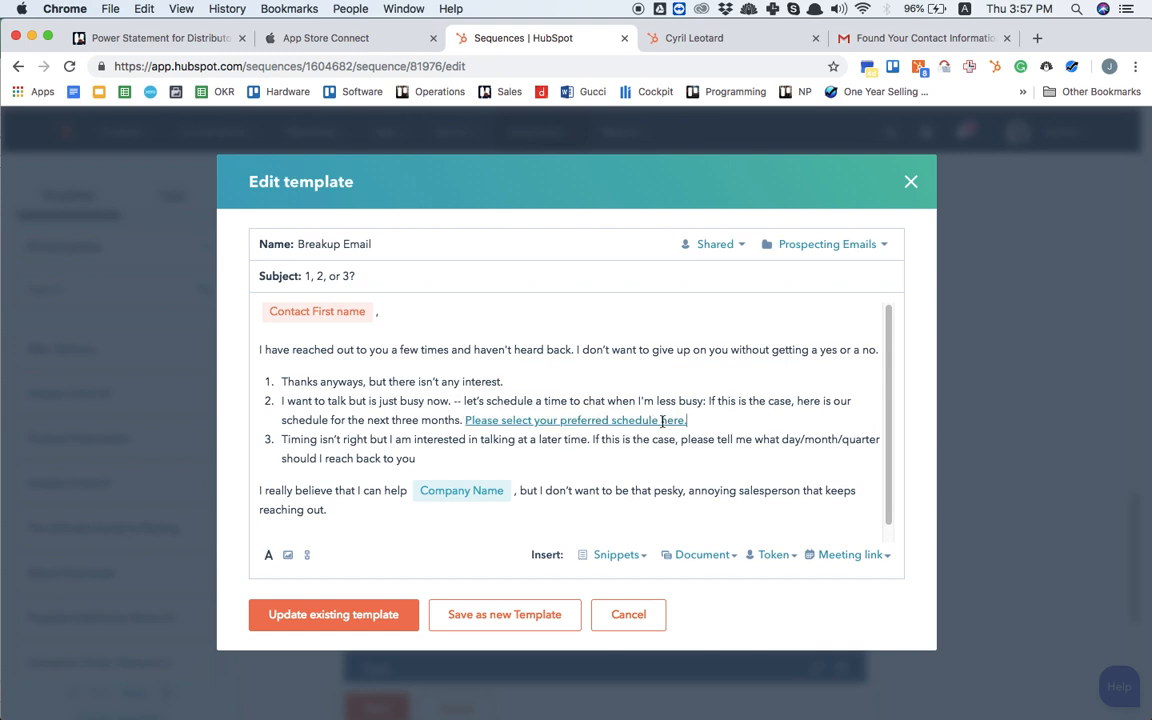
left_click(603, 421)
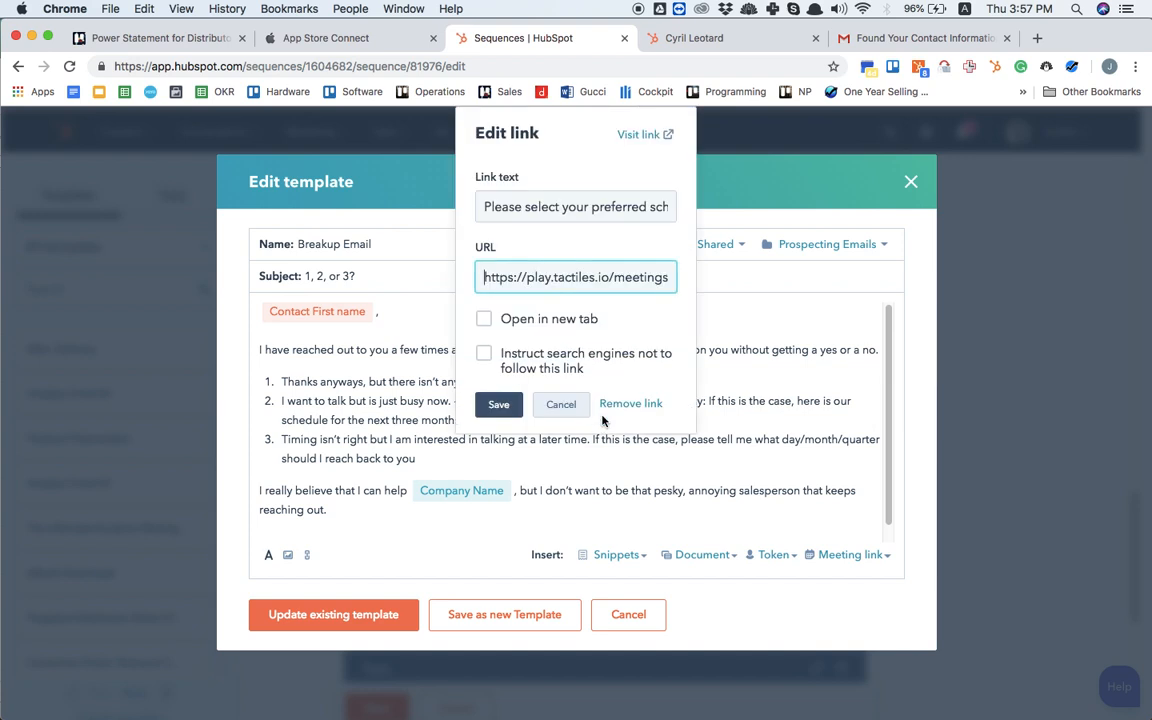
left_click(745, 350)
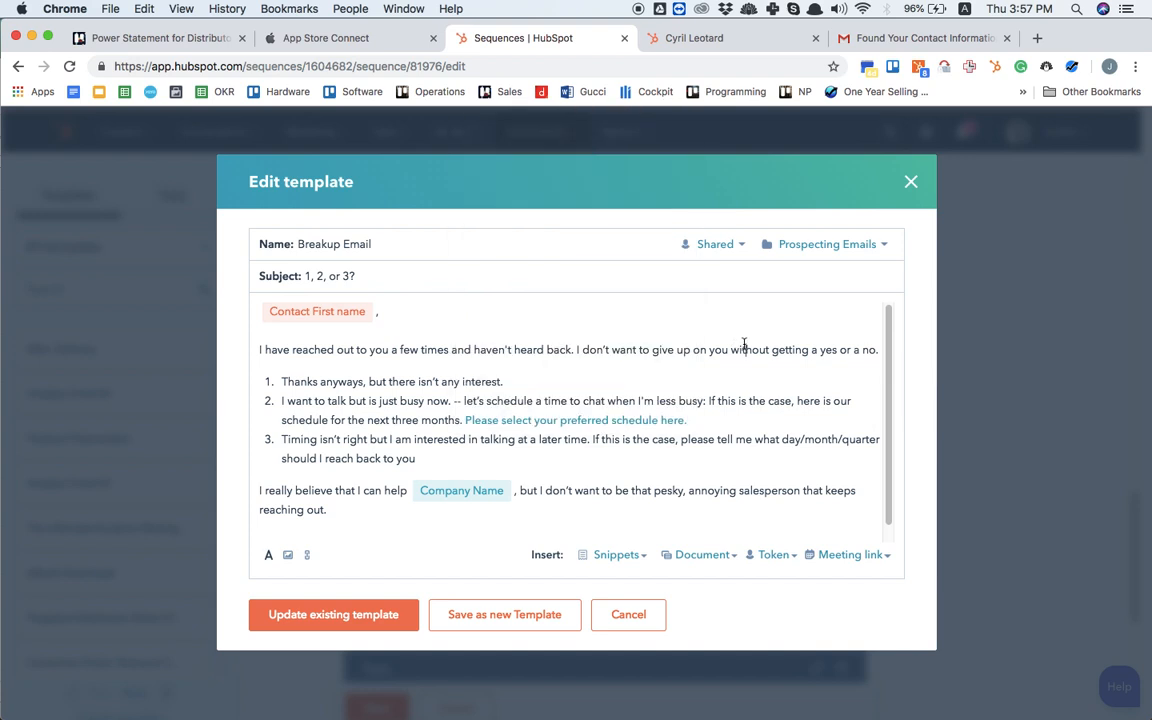
left_click(328, 616)
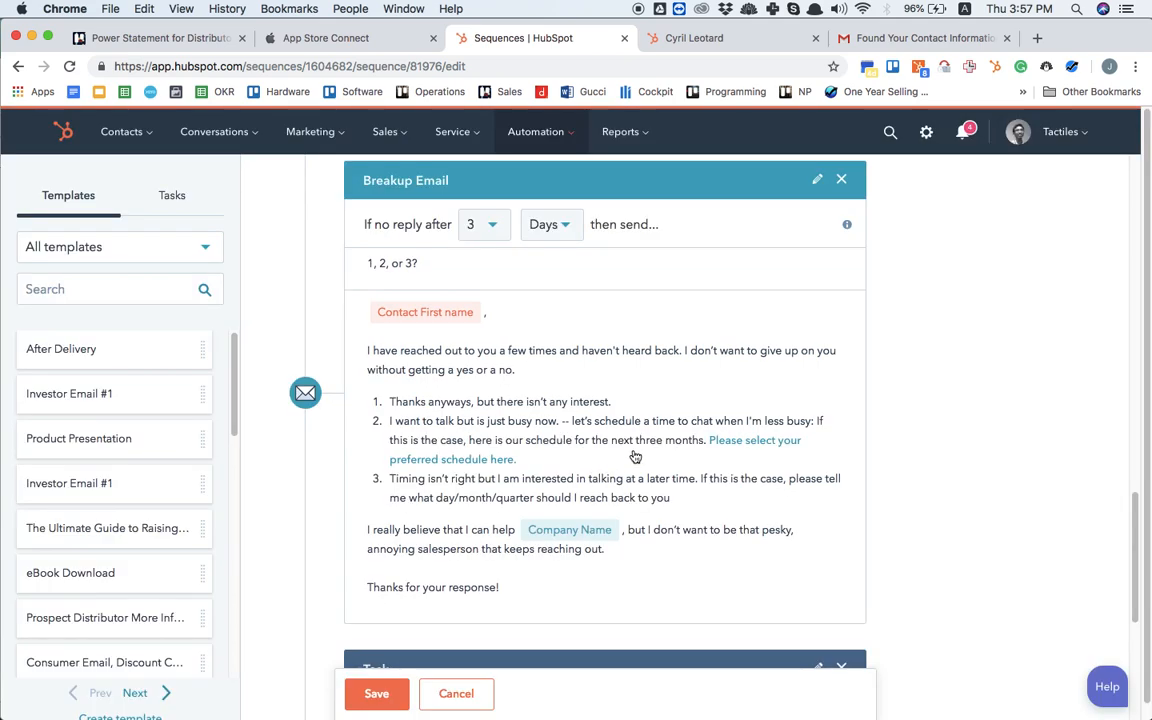
Step: Review the whole sequence from Prospecting Email #1 down to the closing Change Lead Status task
scroll(634, 457, "down", 3)
scroll(634, 457, "down", 3)
scroll(634, 457, "up", 15)
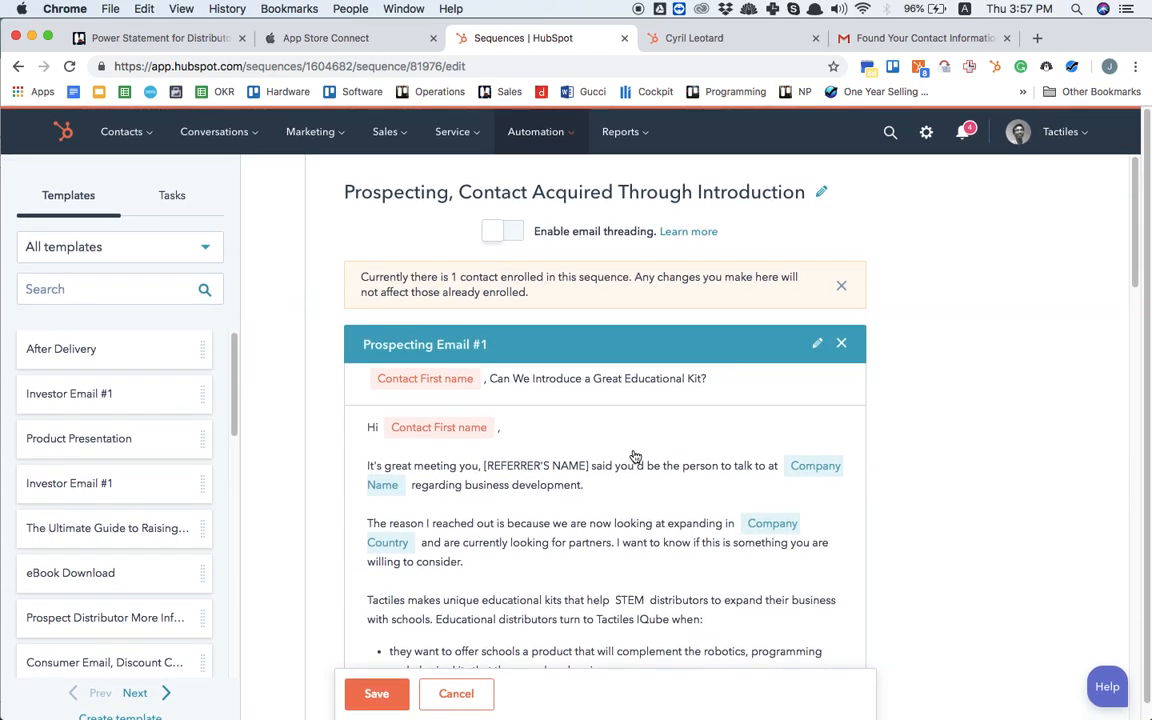
scroll(634, 457, "down", 20)
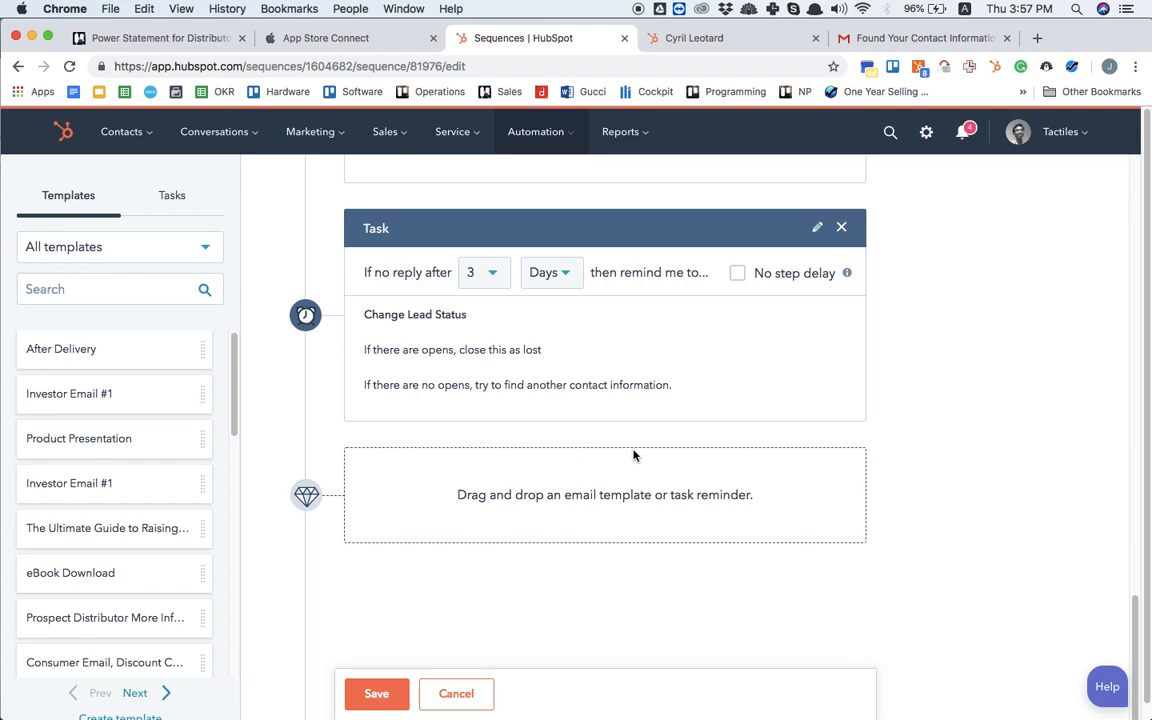
scroll(634, 457, "up", 20)
scroll(634, 457, "down", 5)
scroll(634, 457, "down", 10)
scroll(634, 457, "up", 15)
scroll(634, 457, "down", 6)
scroll(634, 457, "up", 6)
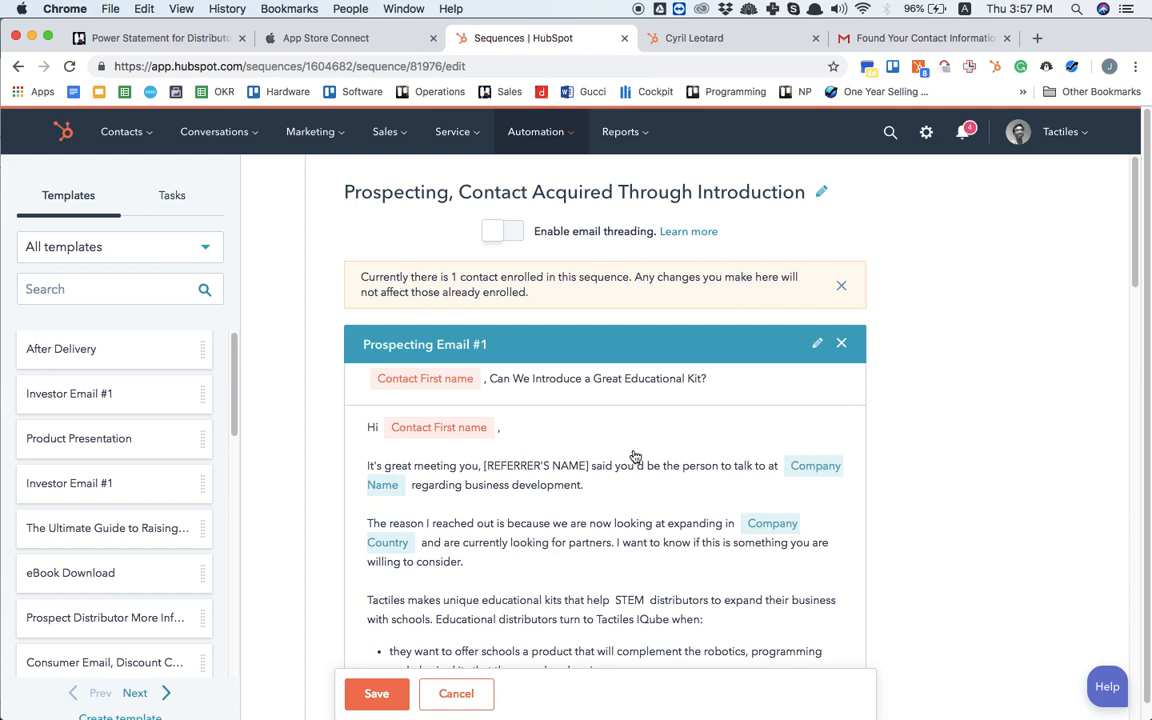
Step: Check the remaining emails and the closing task of the introduction sequence, and save the edited sequence
scroll(634, 456, "down", 15)
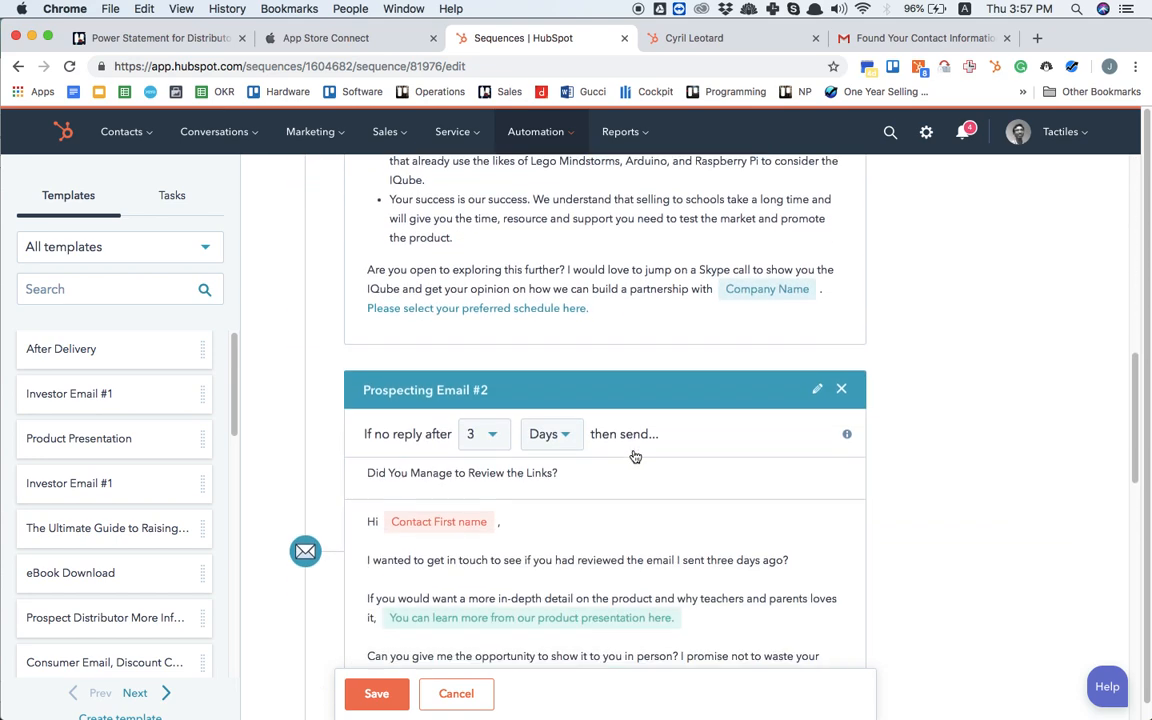
scroll(634, 456, "down", 5)
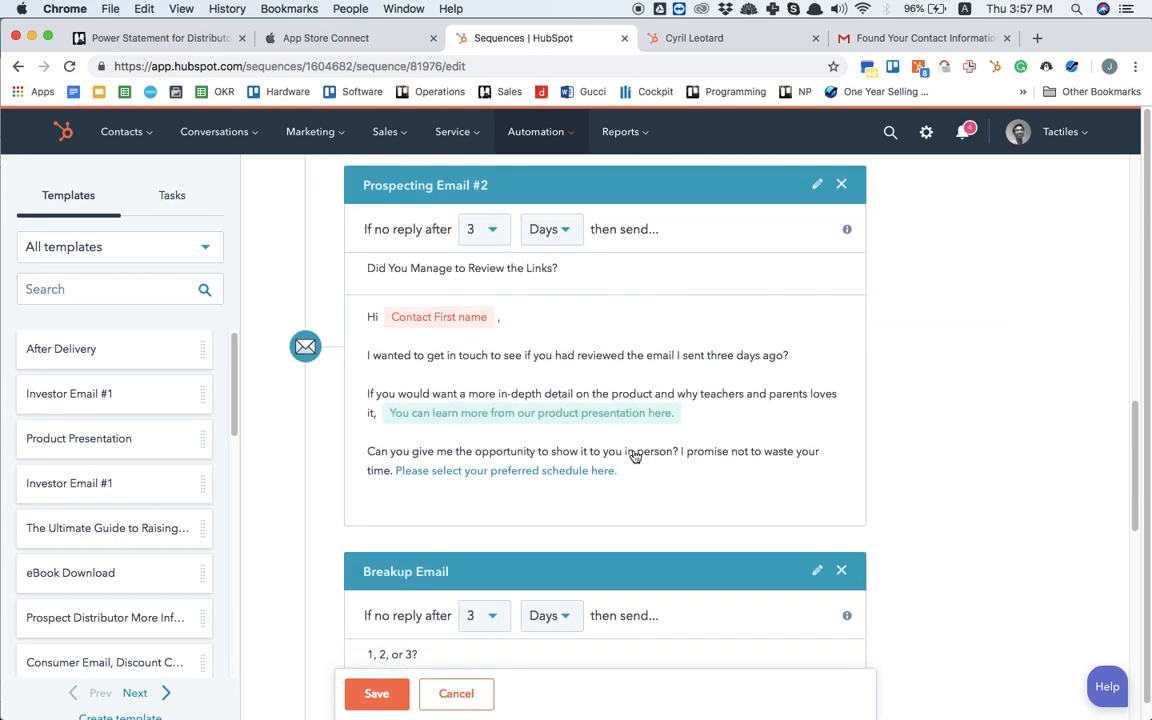
mouse_move(585, 420)
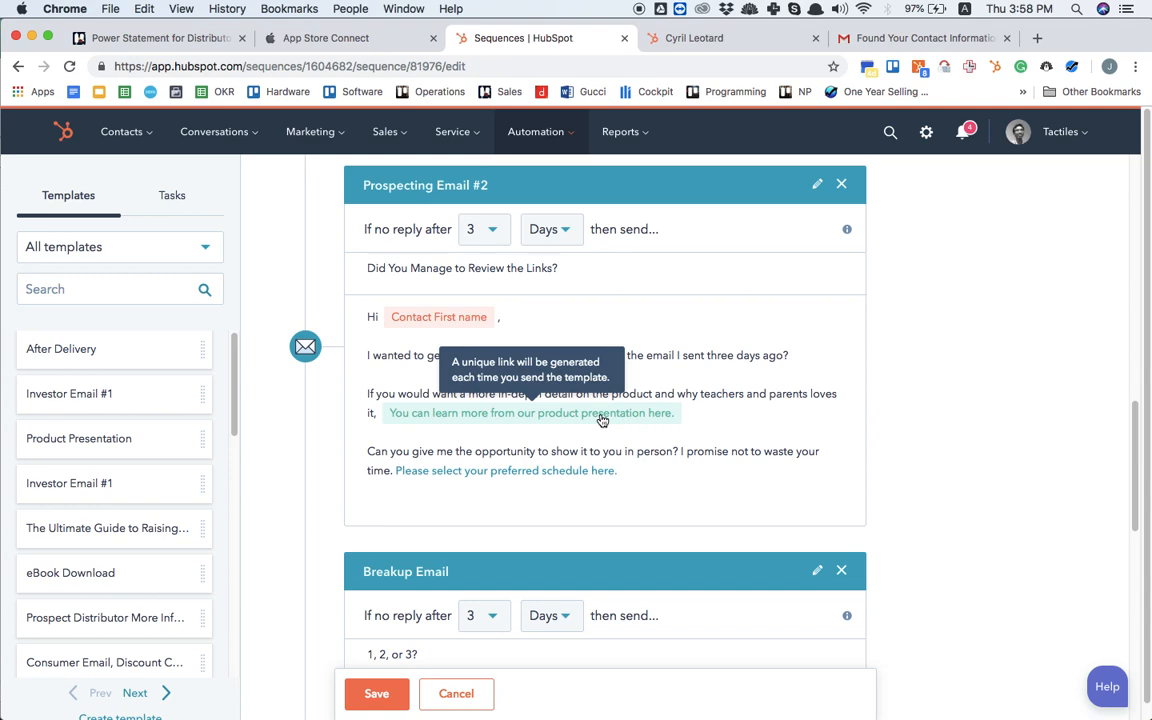
scroll(600, 419, "down", 10)
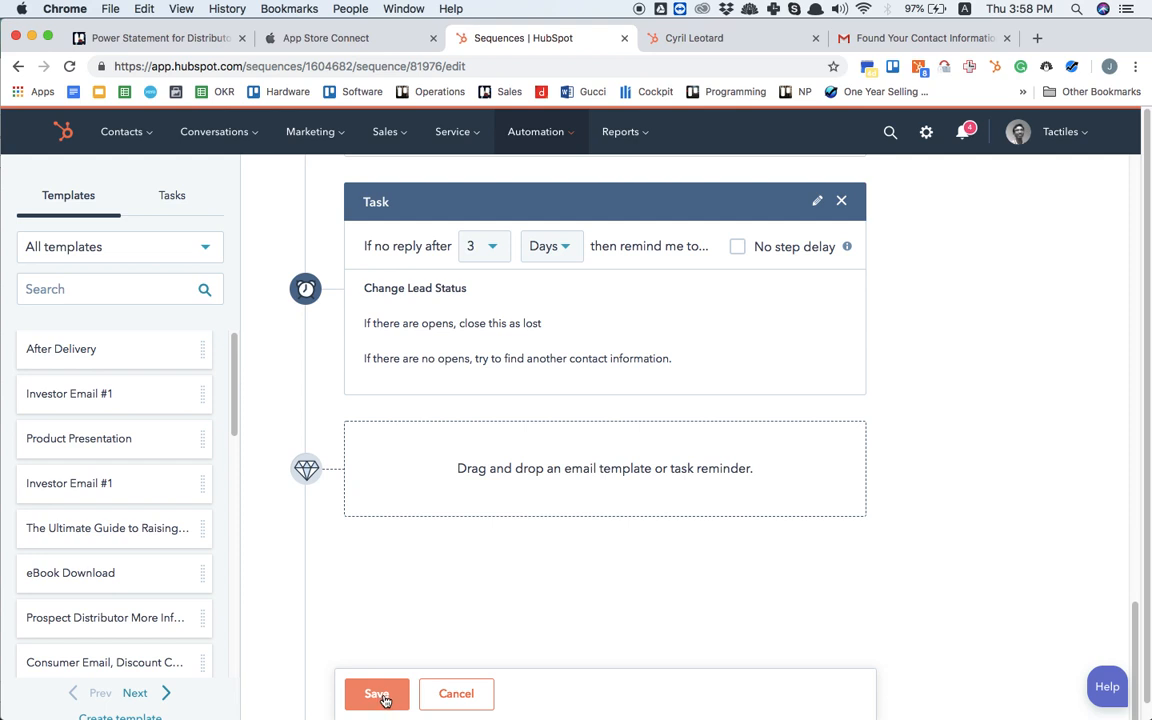
left_click(385, 698)
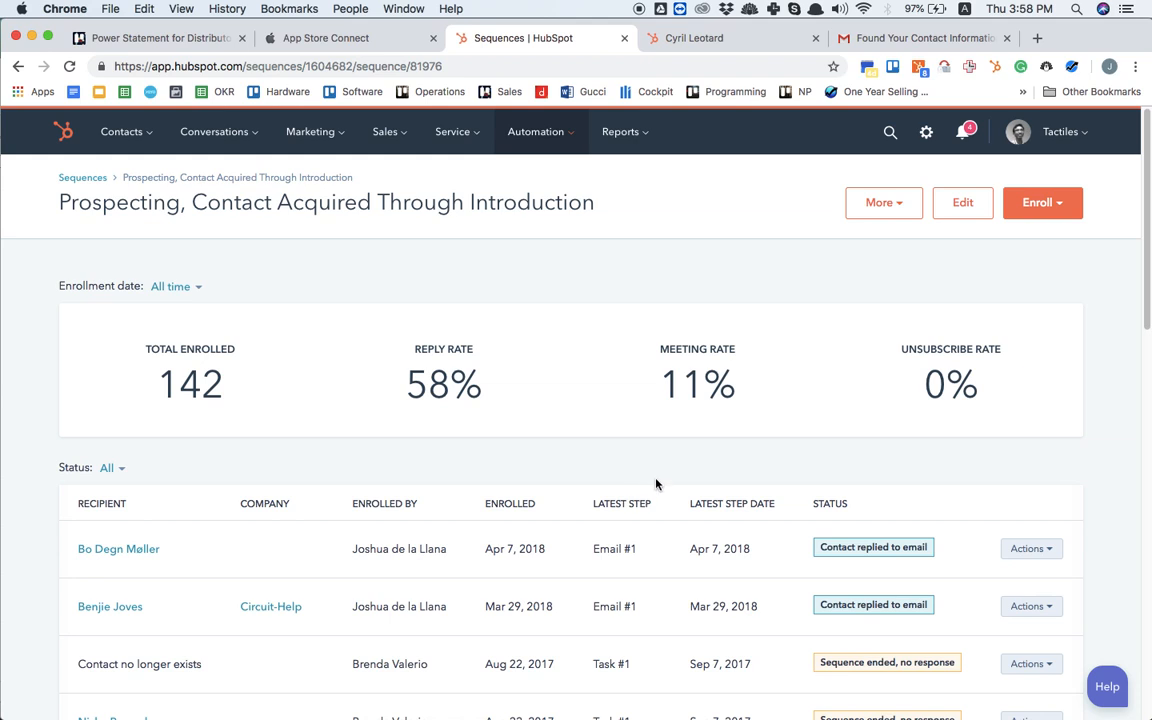
Step: Start an email on the ERM AUTOMATISMES founder's contact record and search its available sequences for "prospec"
left_click(672, 38)
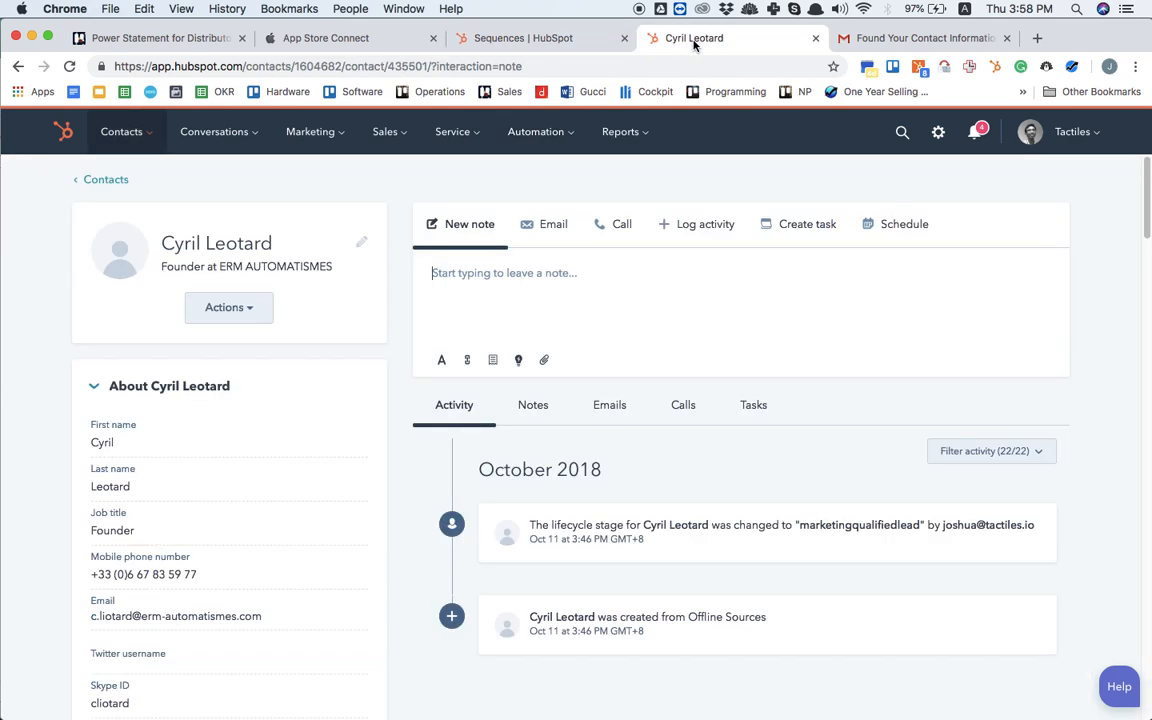
left_click(563, 224)
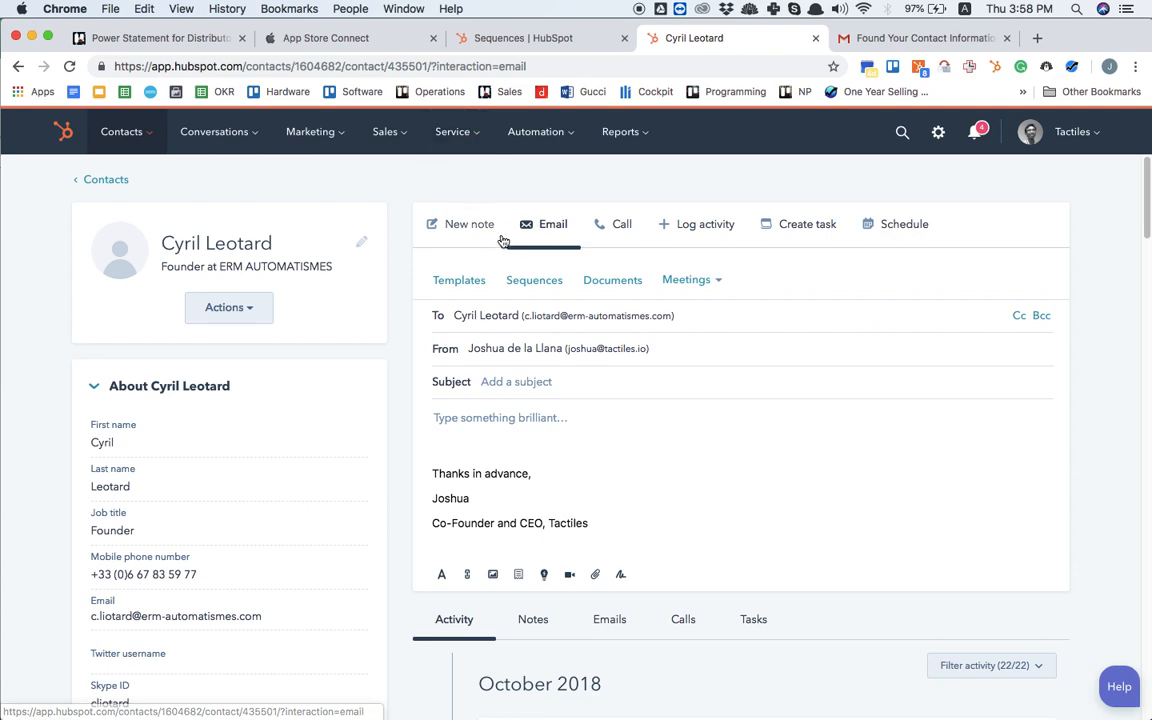
left_click(517, 284)
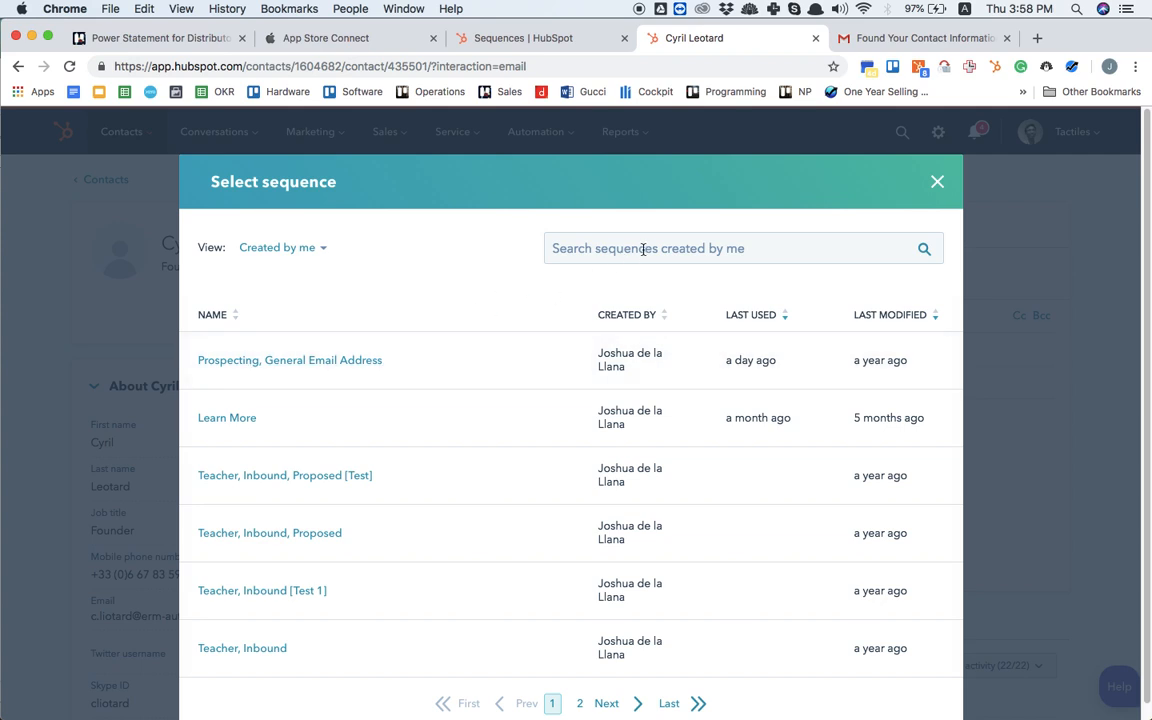
left_click(571, 248)
type("prospec")
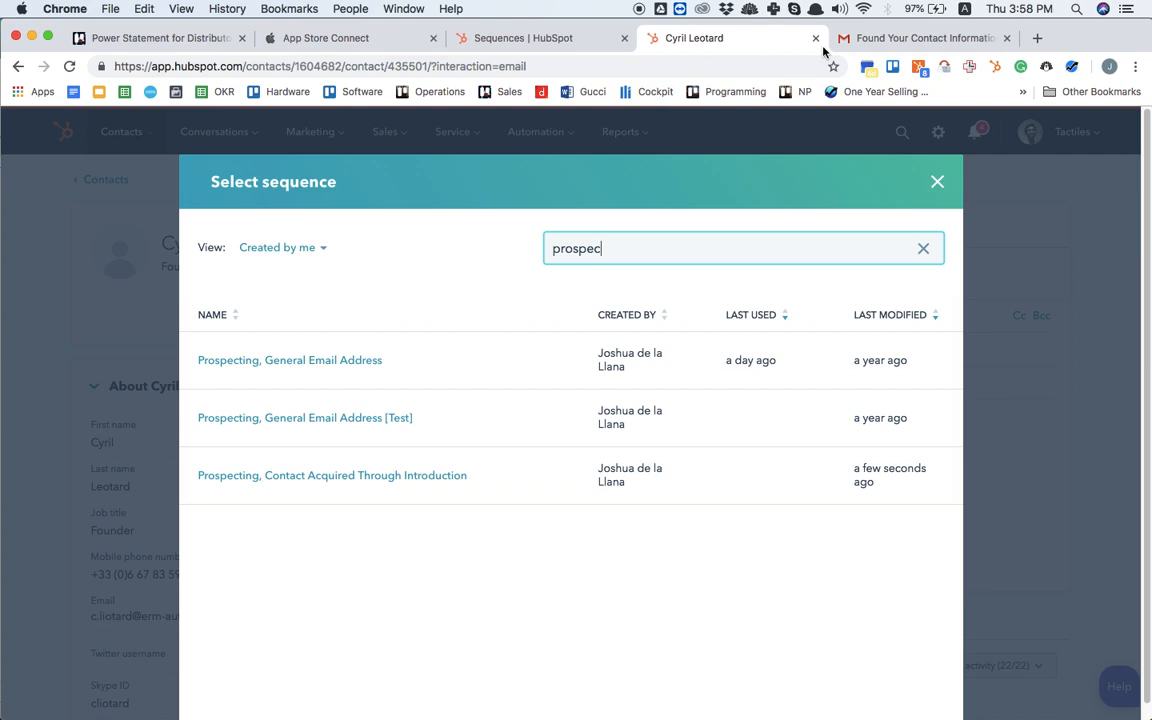
Step: Switch to Gmail and start a reply to everyone on the ERM Automatismes email, greeting the sender by first name
left_click(869, 42)
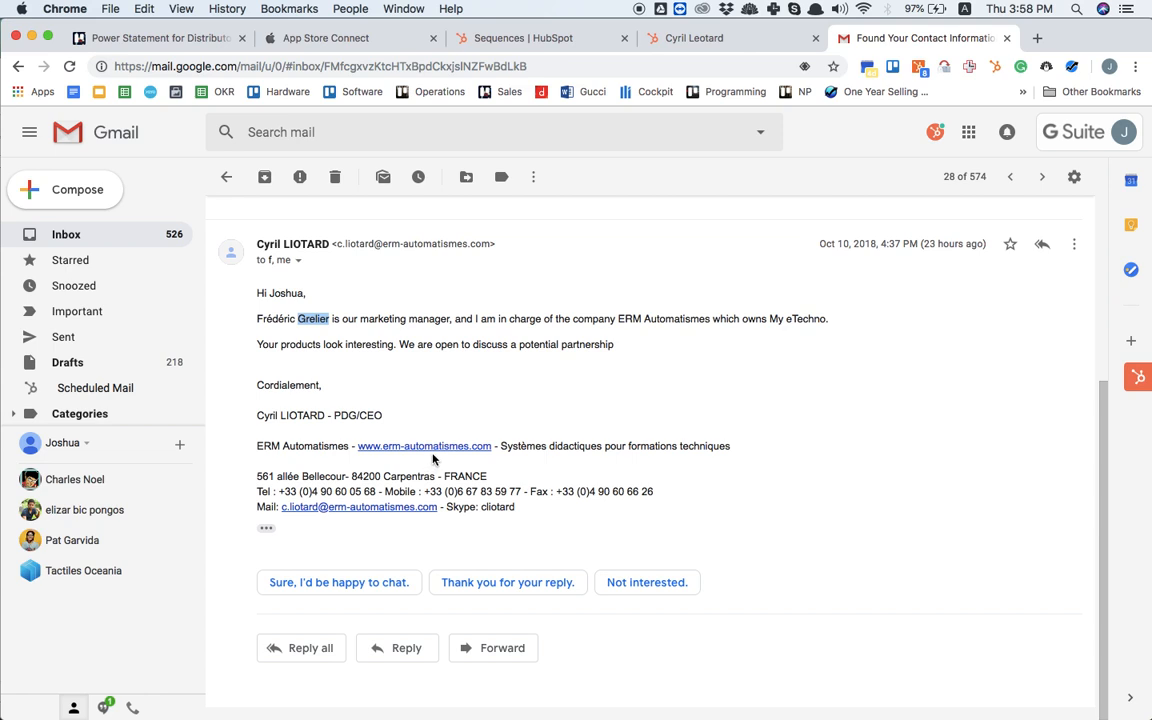
left_click(272, 648)
type("Hi Cyril,")
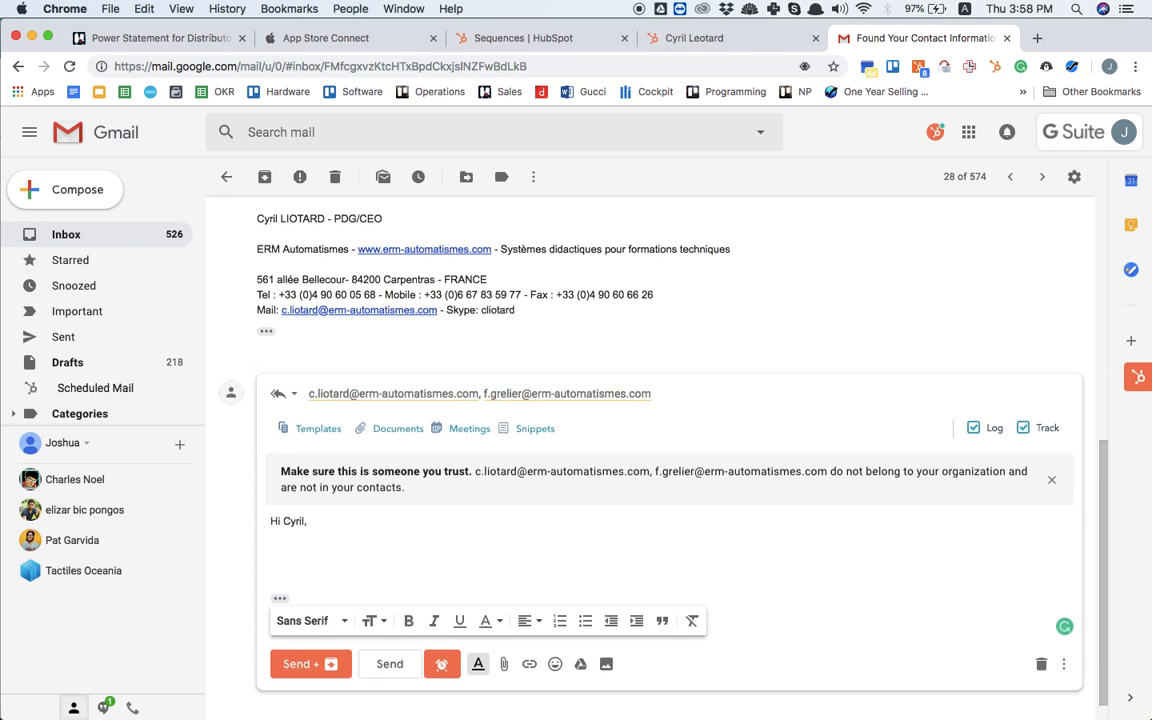
Step: Copy the marketing manager's first name from the received message into the reply's greeting and begin a new paragraph
scroll(650, 420, "down", 1)
scroll(650, 420, "up", 1)
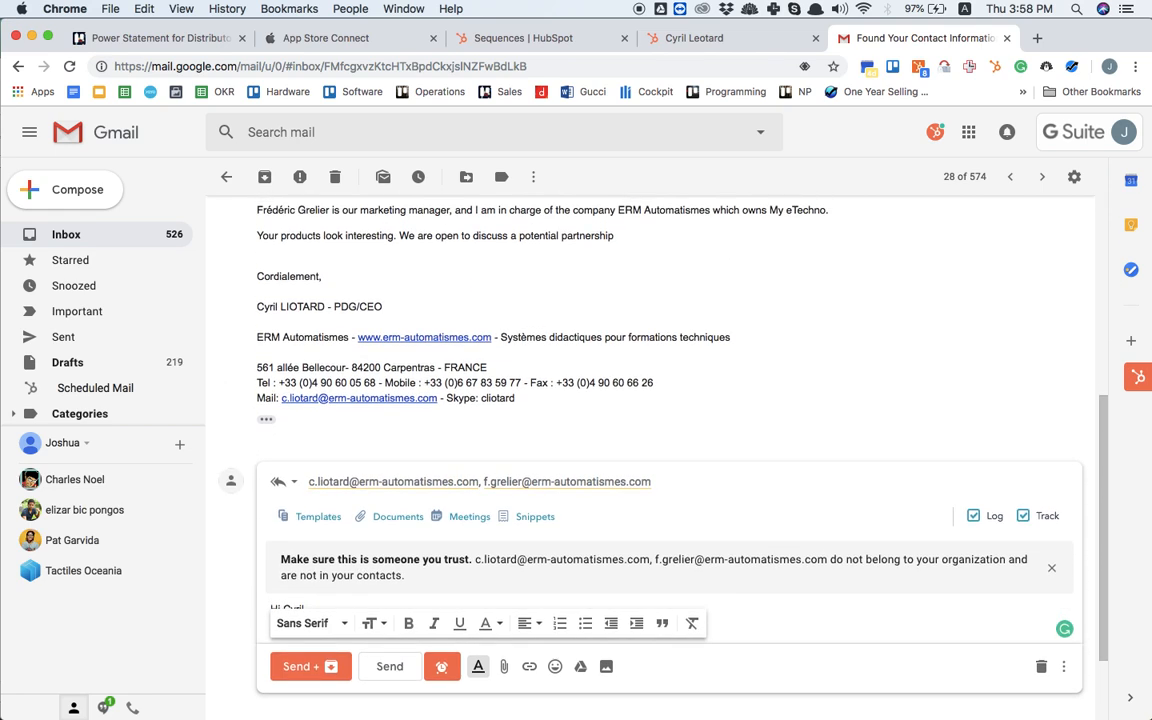
double_click(257, 210)
key("ctrl+c")
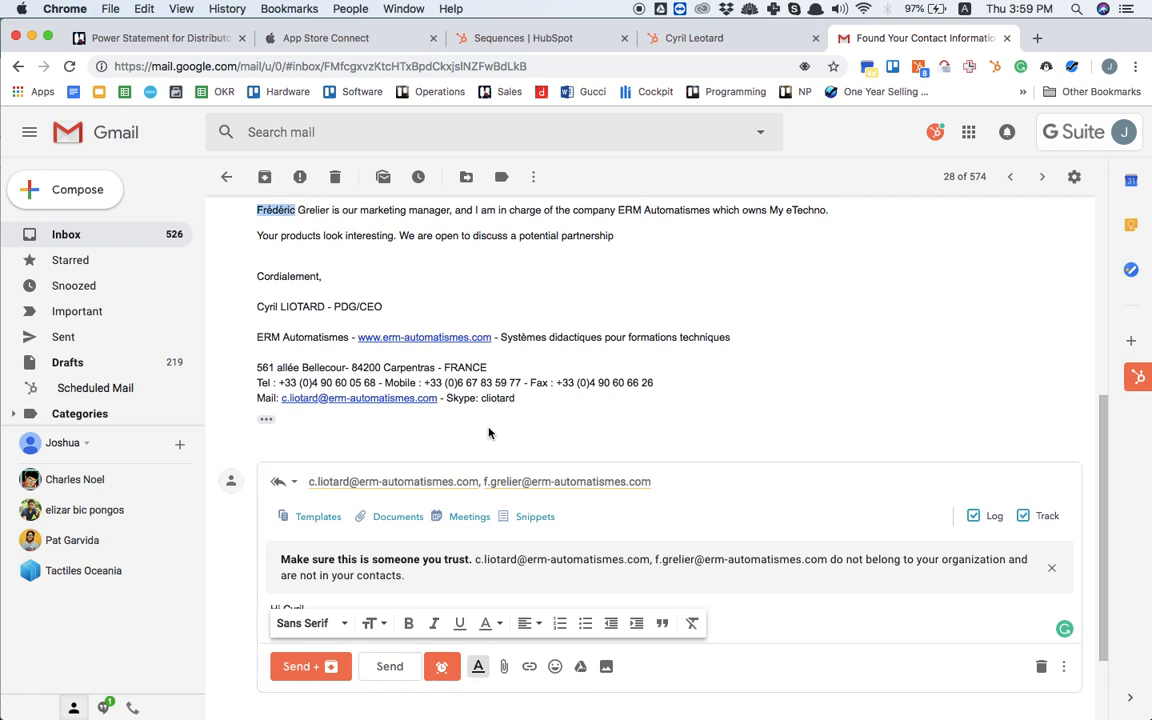
scroll(489, 433, "down", 3)
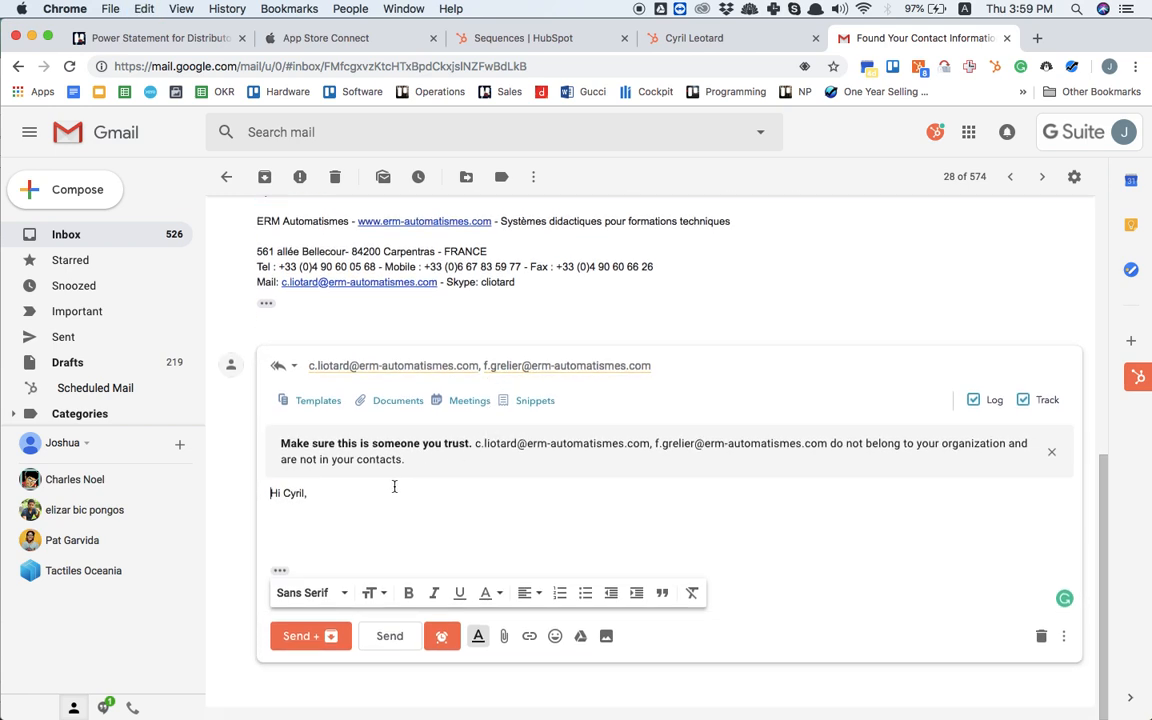
key("ctrl+v")
type(",")
key("Return")
key("Return")
Step: Write "Thank you for the reply! I'll send another email shortly introducing who we are and the next steps." in the reply
type("Thank you for the re")
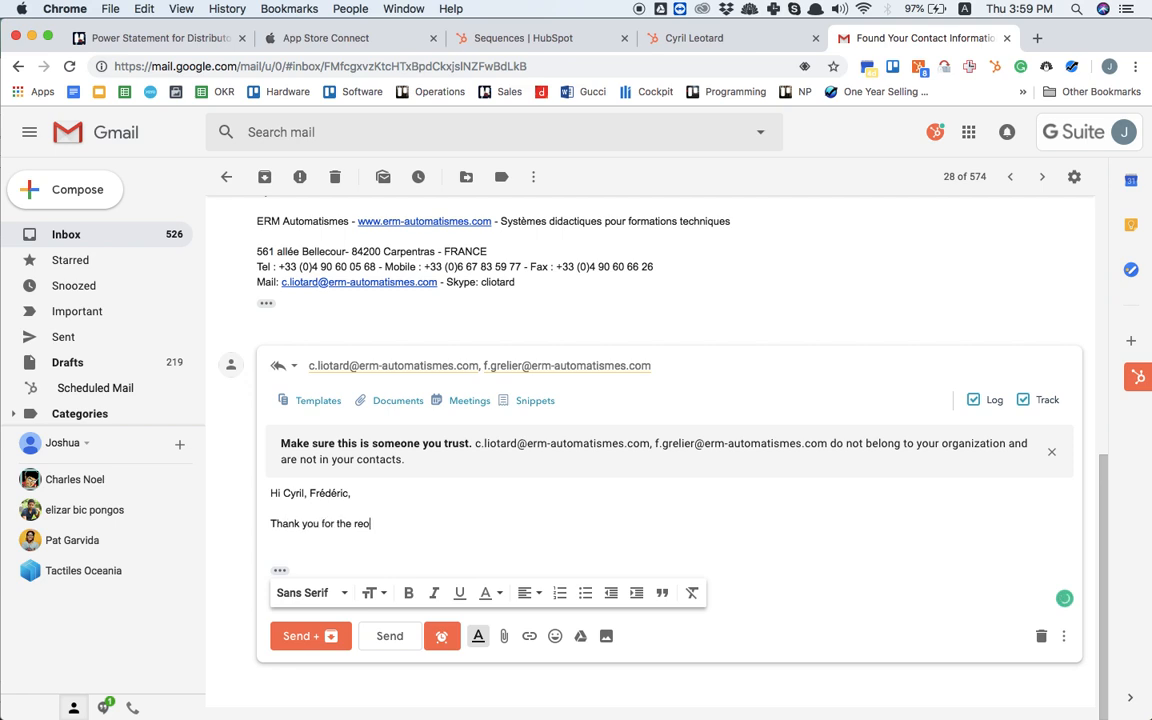
type("ply! I'll send another")
type(" mail shorth")
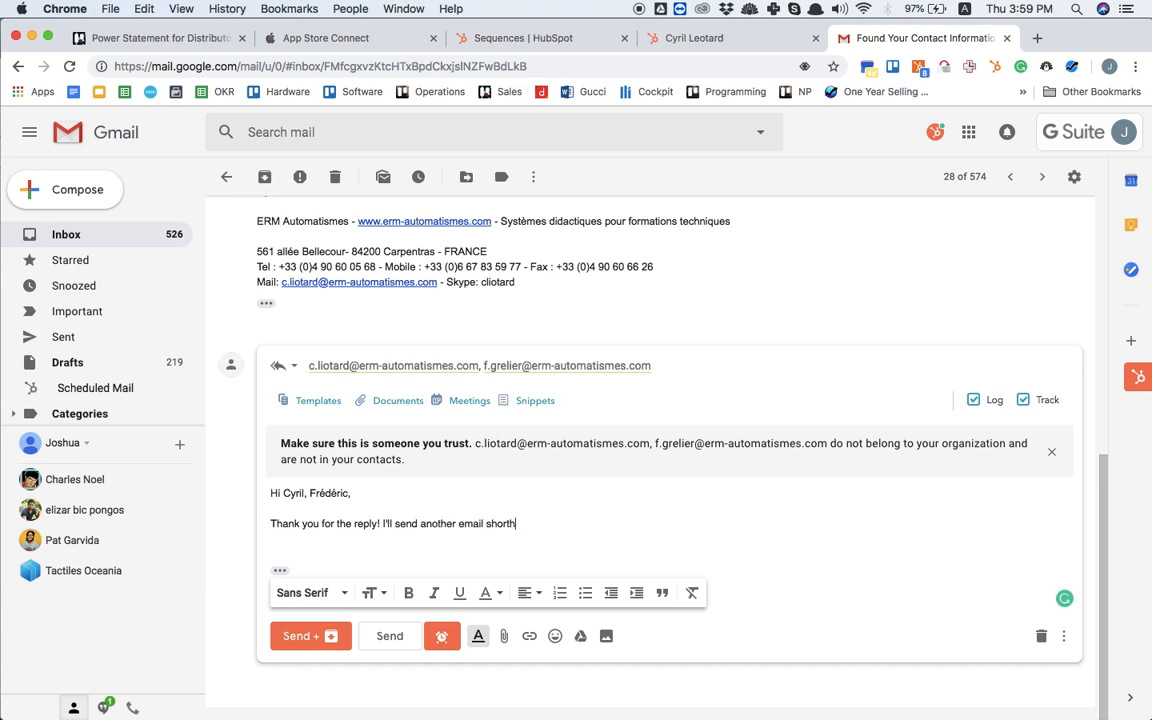
key("BackSpace")
type("ly introducing who we are")
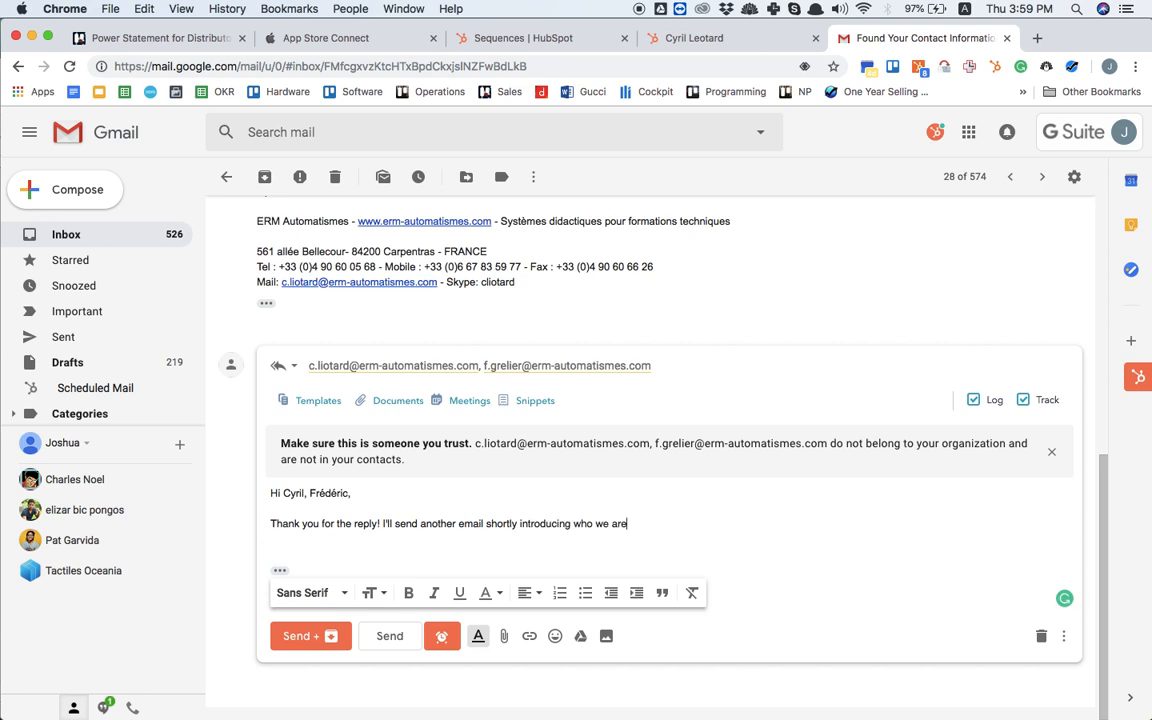
type(" and the next steps.")
Step: Sign the reply with the sender's first name, then send it and archive the conversation
key("Return")
key("Return")
type("Th")
key("BackSpace")
key("BackSpace")
type("Jo")
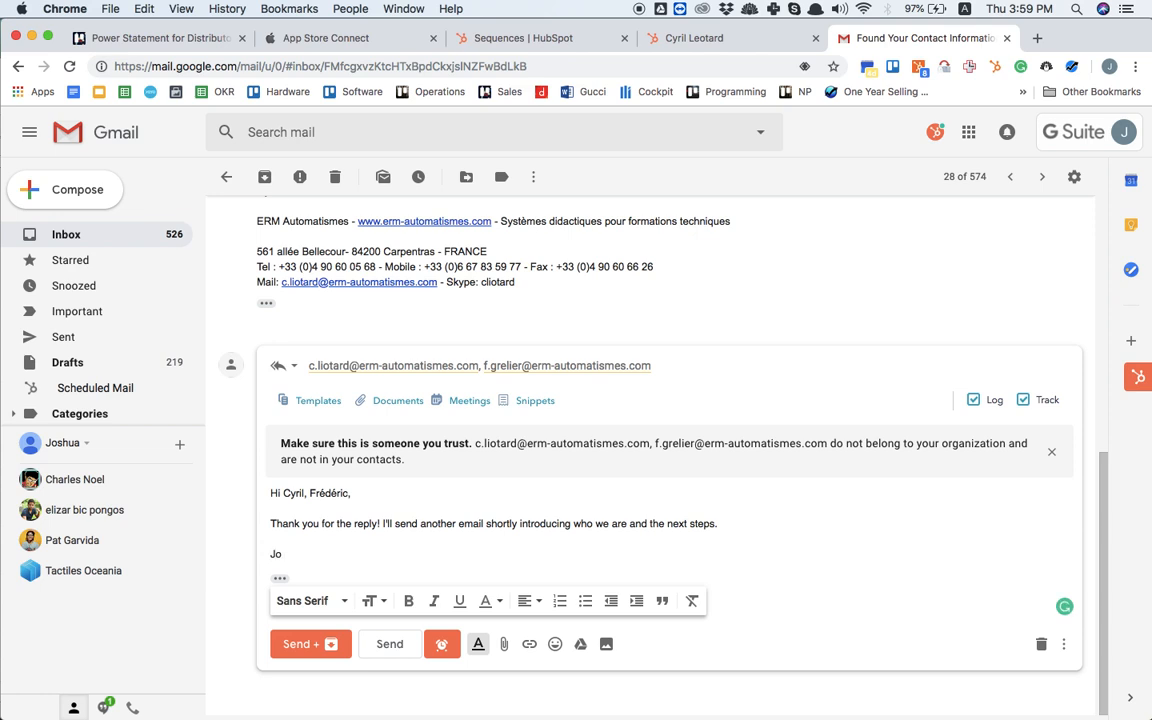
type("shua")
left_click(307, 641)
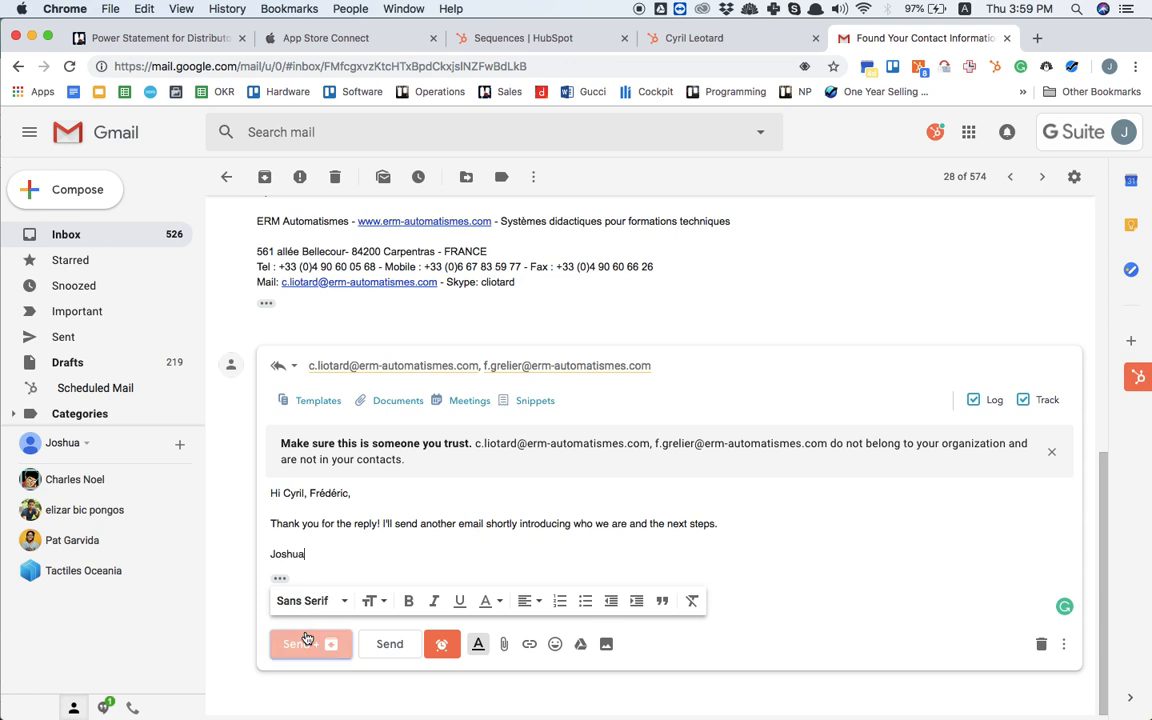
Step: Switch back to the HubSpot contact, select the "Prospecting, Contact Acquired Through Introduction" sequence, and check its starting-step options
left_click(720, 40)
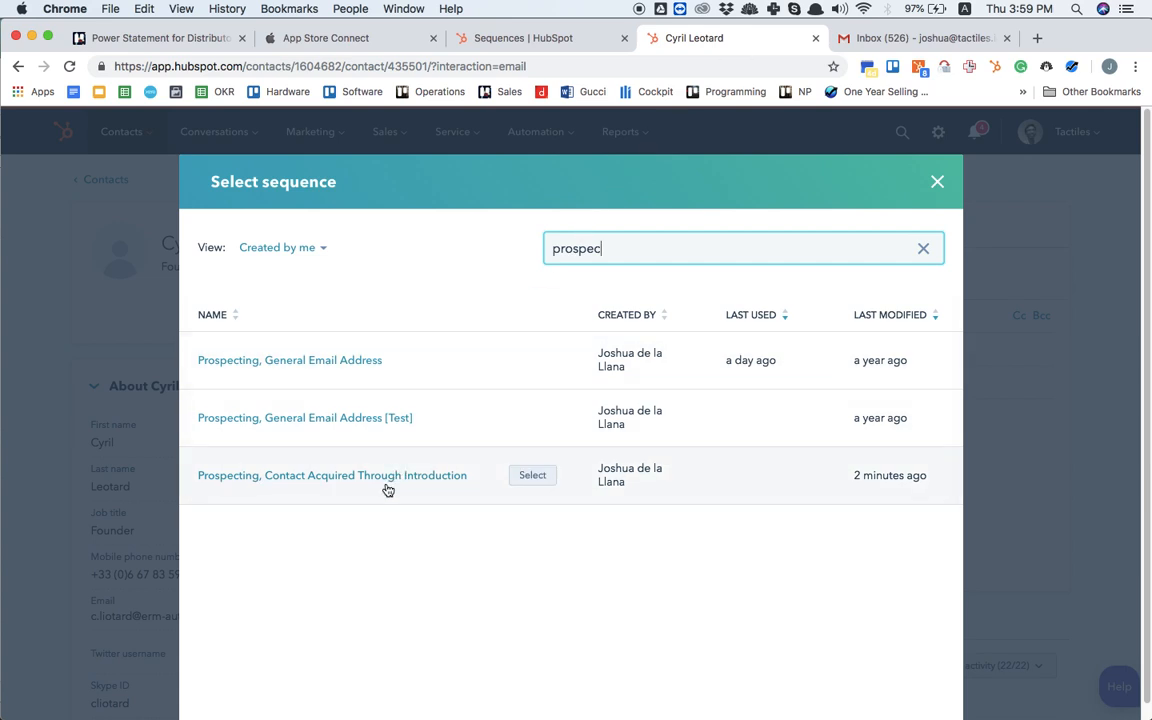
left_click(530, 479)
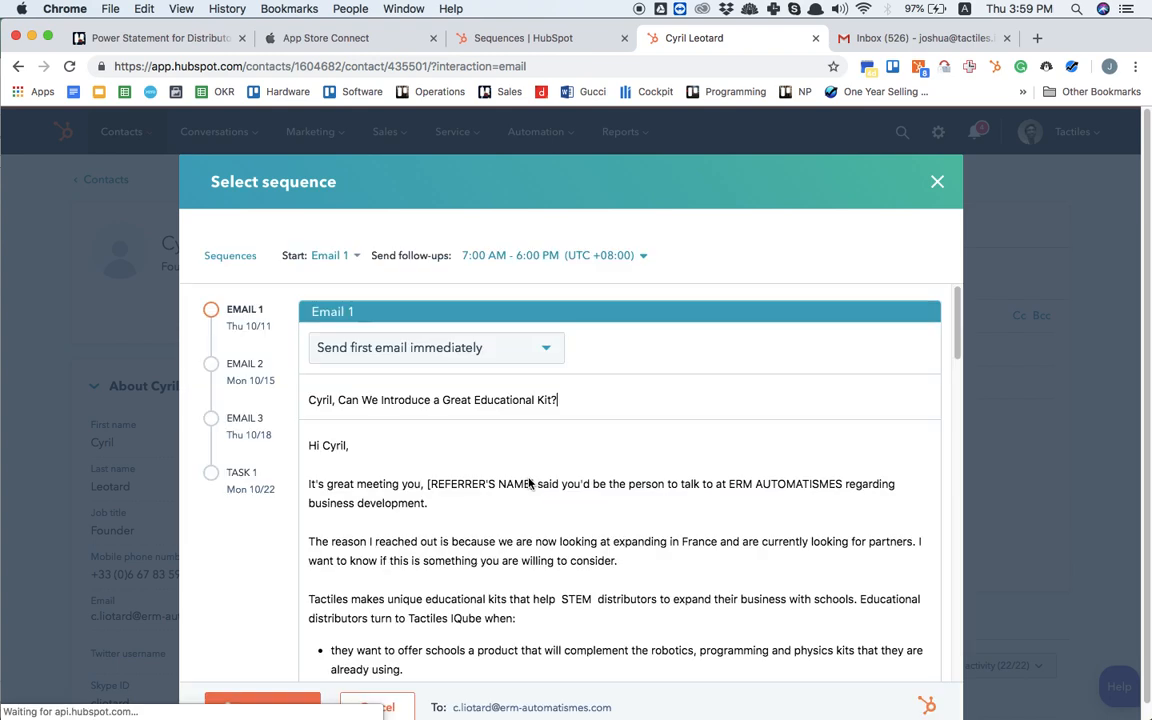
scroll(529, 478, "down", 1)
scroll(529, 478, "up", 1)
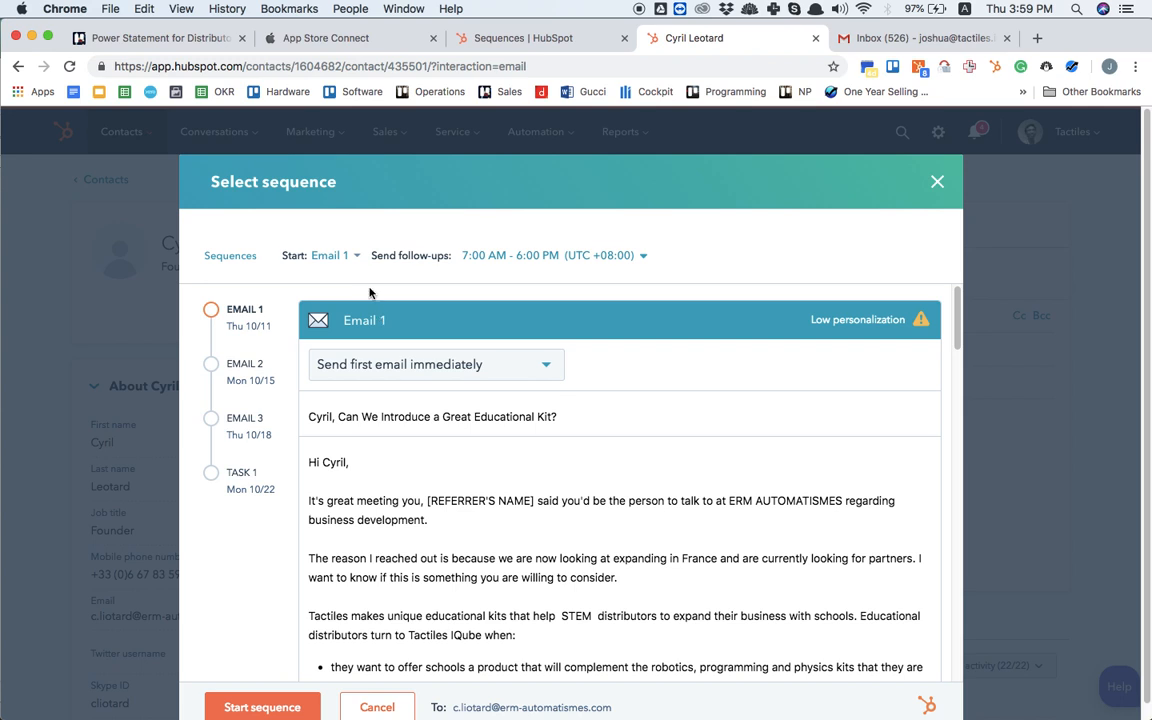
left_click(358, 258)
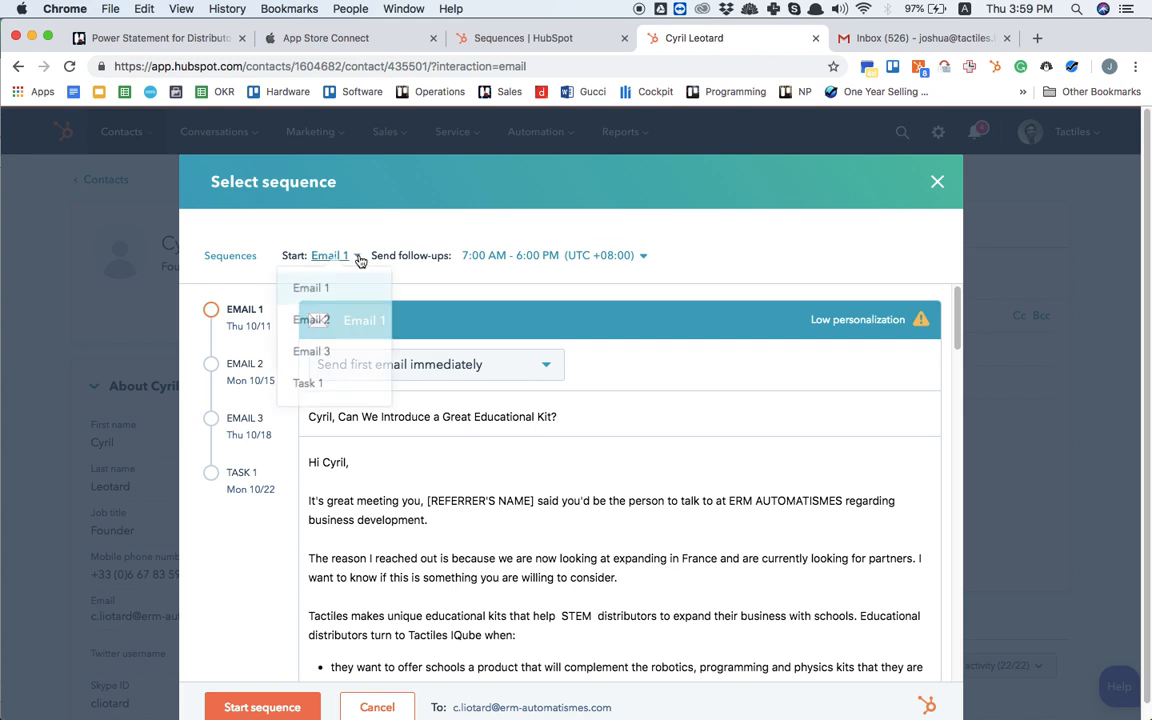
left_click(490, 272)
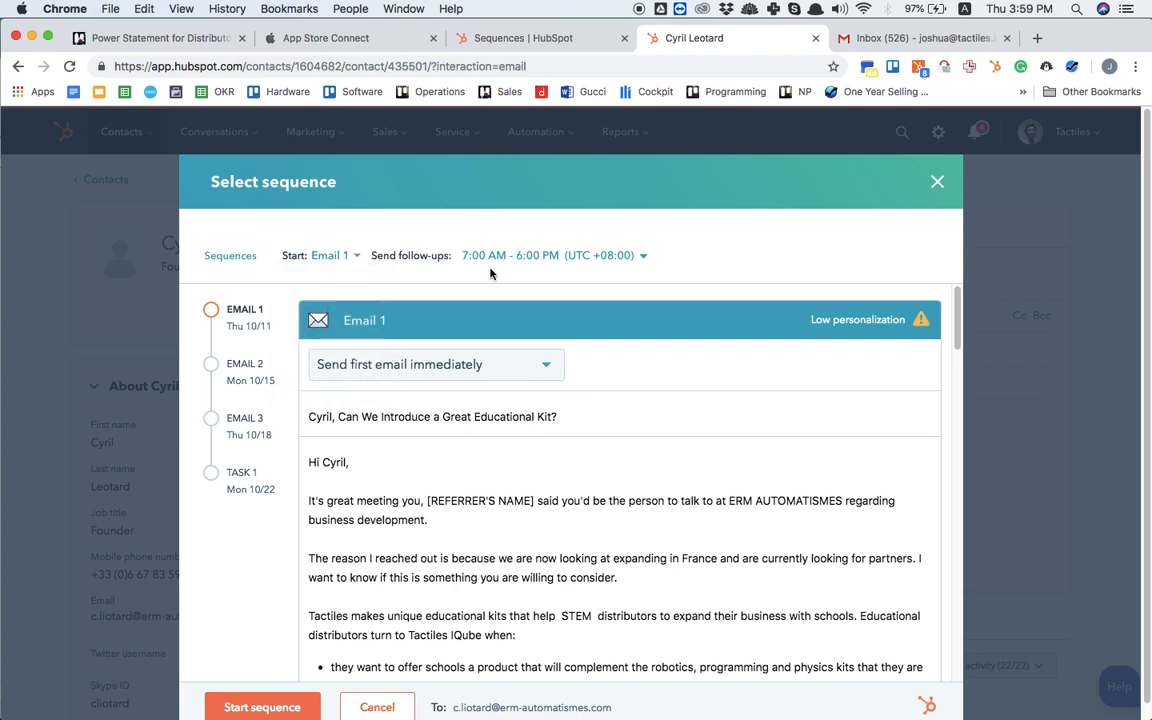
Step: In Email 1, add the marketing manager's first name to the greeting and shorten the referrer sentence to "It's great meeting you!"
scroll(490, 274, "down", 2)
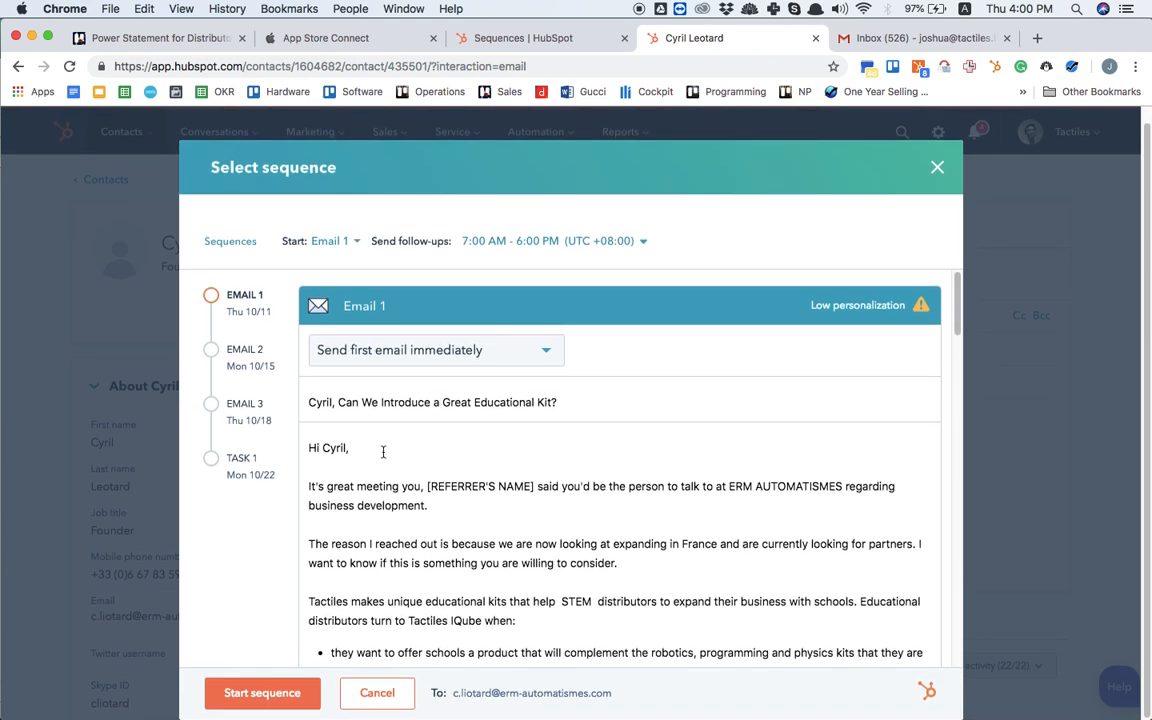
key("super+v")
mouse_move(430, 506)
left_mouse_down()
mouse_move(378, 481)
mouse_move(421, 483)
left_mouse_up()
key("BackSpace")
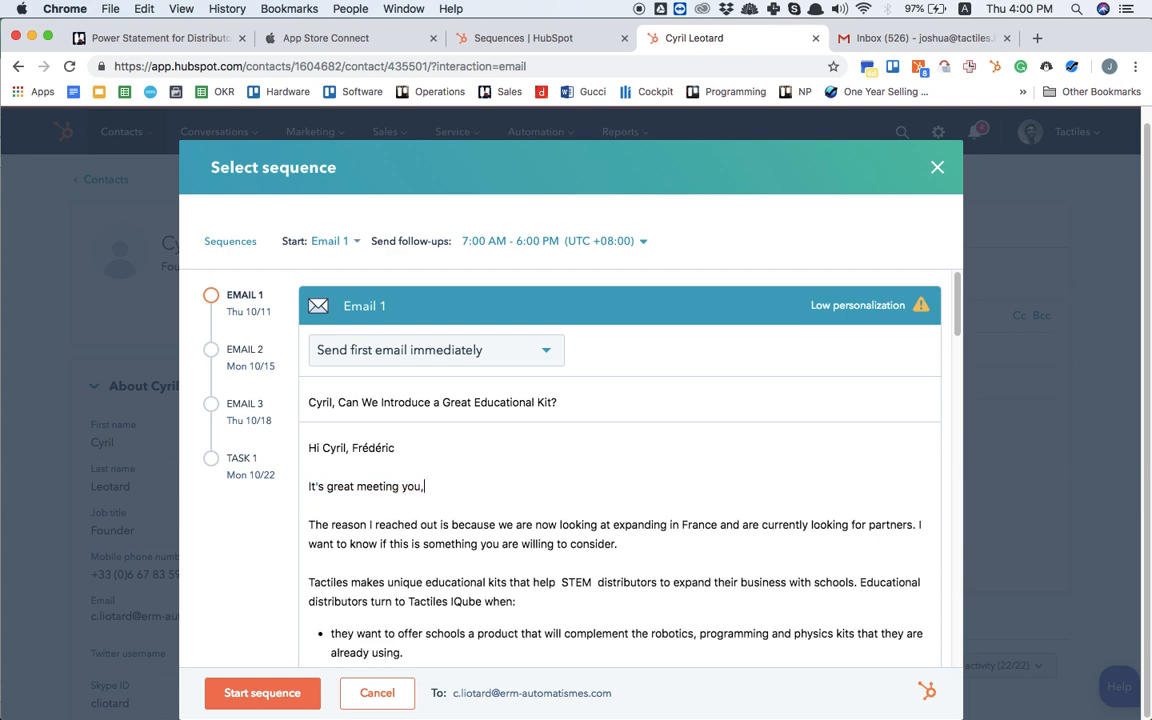
key("BackSpace")
Step: Review the contact's personalized sequence from Email 1 through Task 1, including the message text, send timings and recipient
scroll(620, 480, "down", 3)
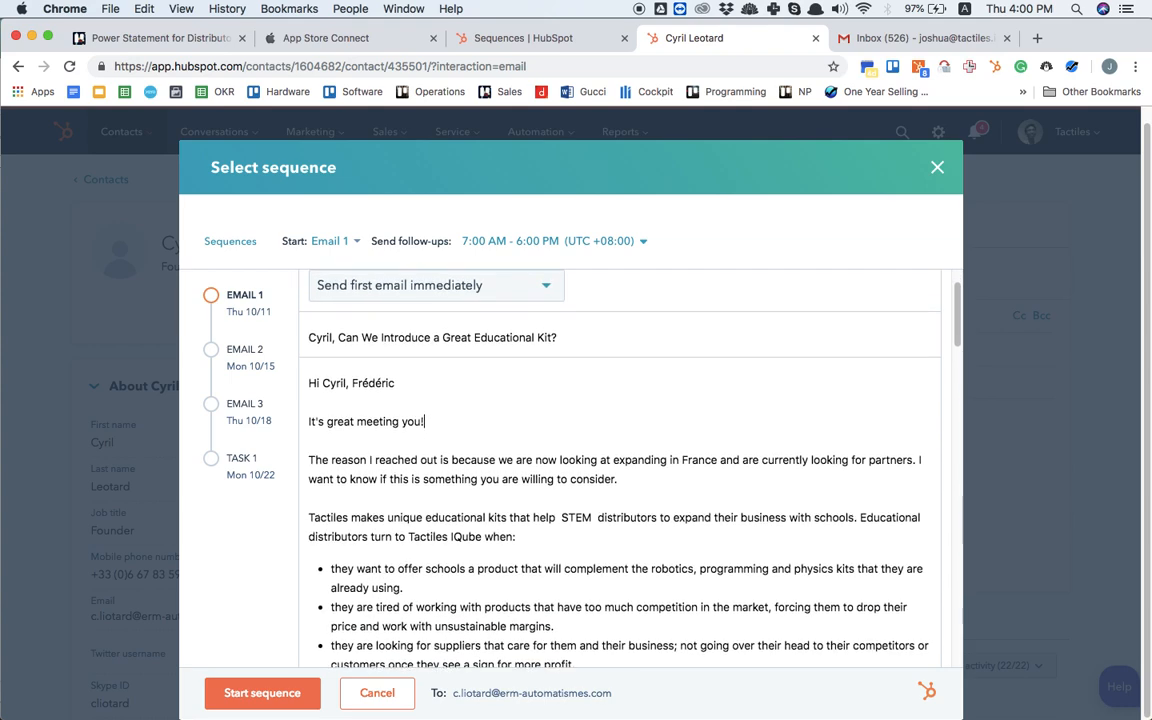
scroll(620, 470, "down", 5)
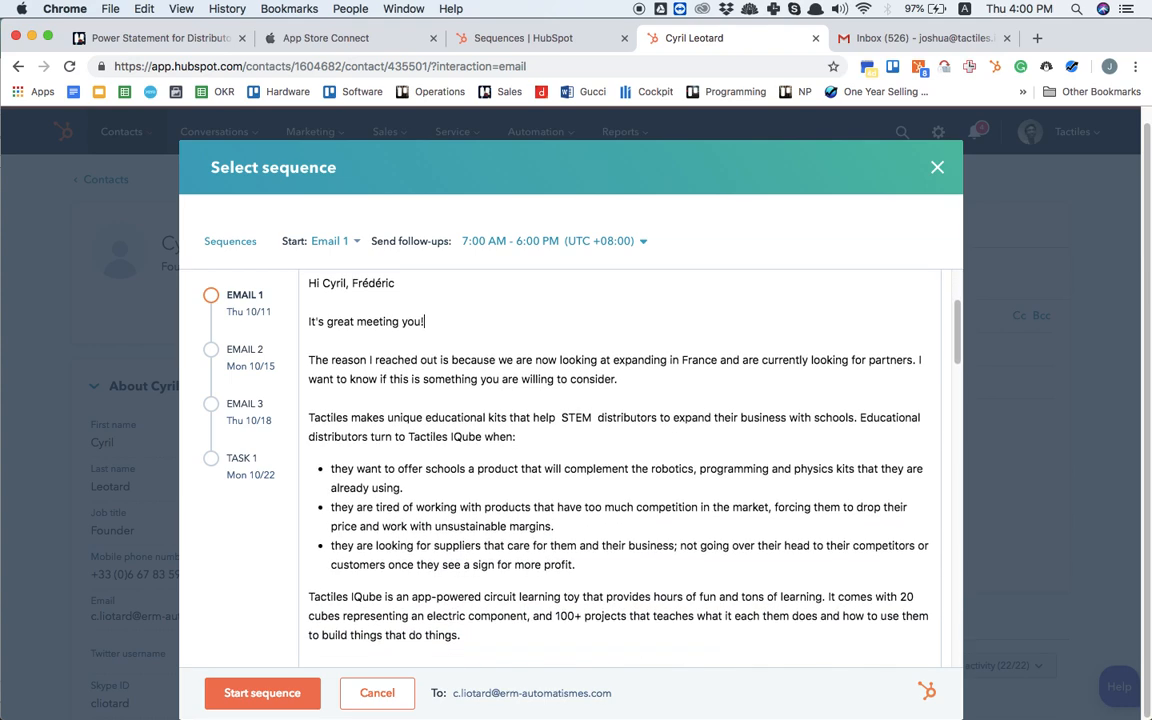
scroll(620, 470, "down", 15)
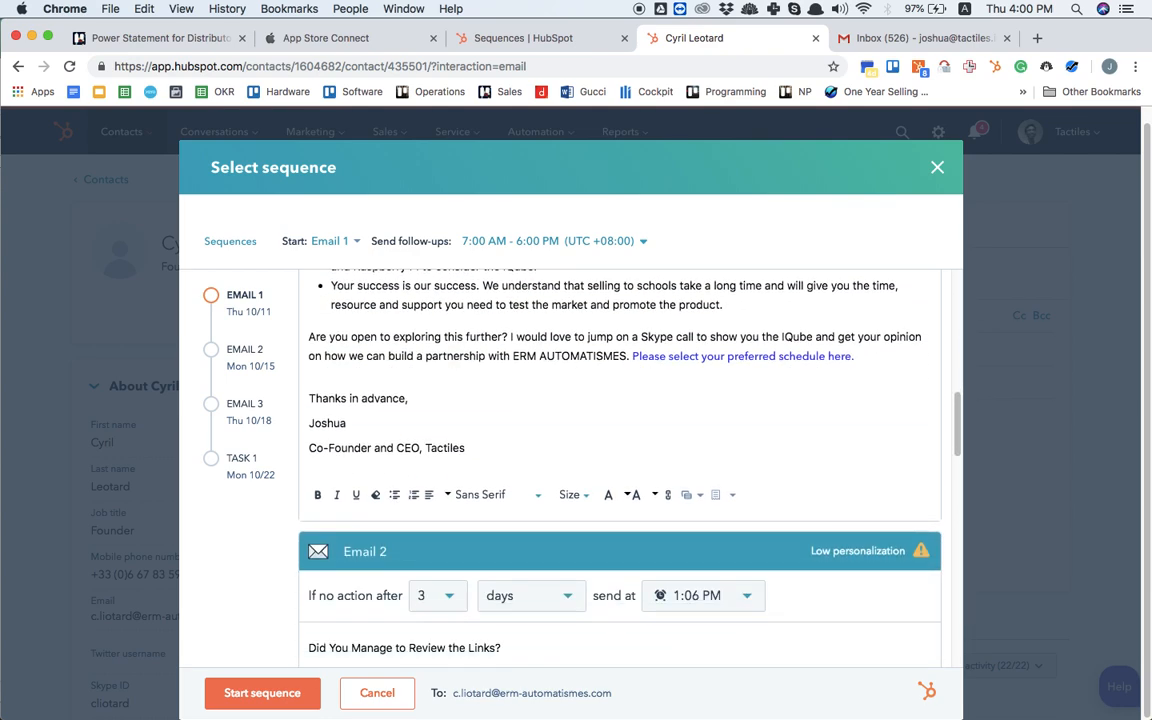
scroll(620, 470, "down", 5)
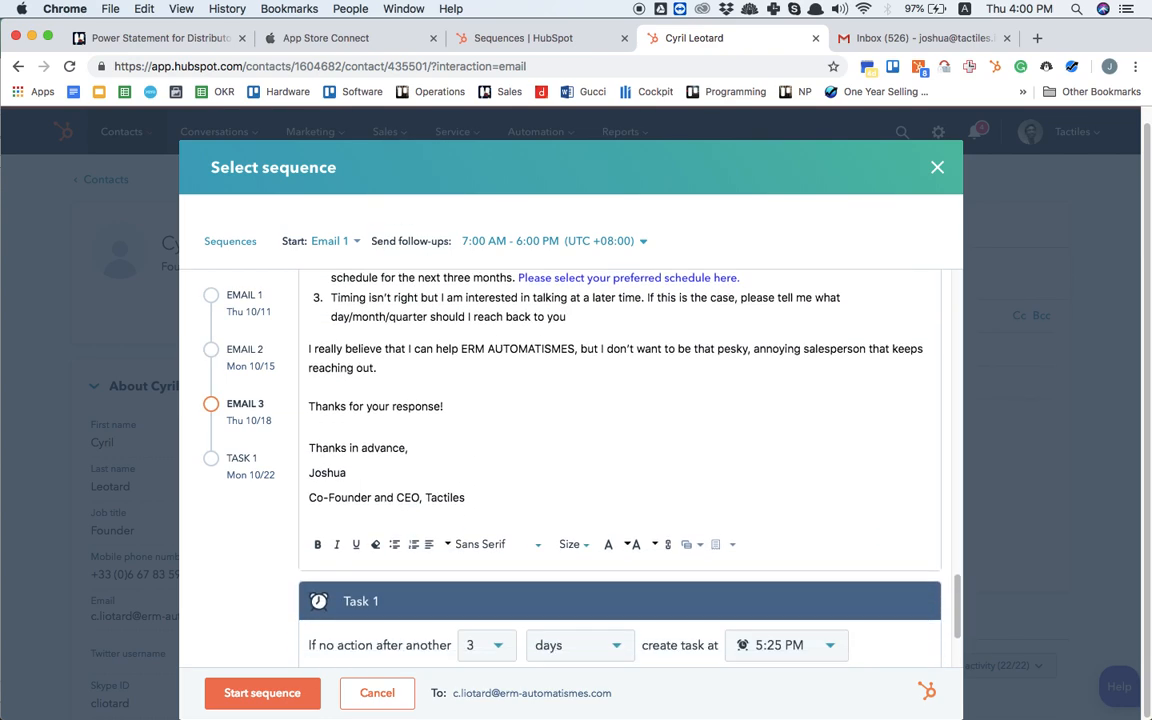
scroll(620, 470, "up", 15)
scroll(620, 460, "up", 10)
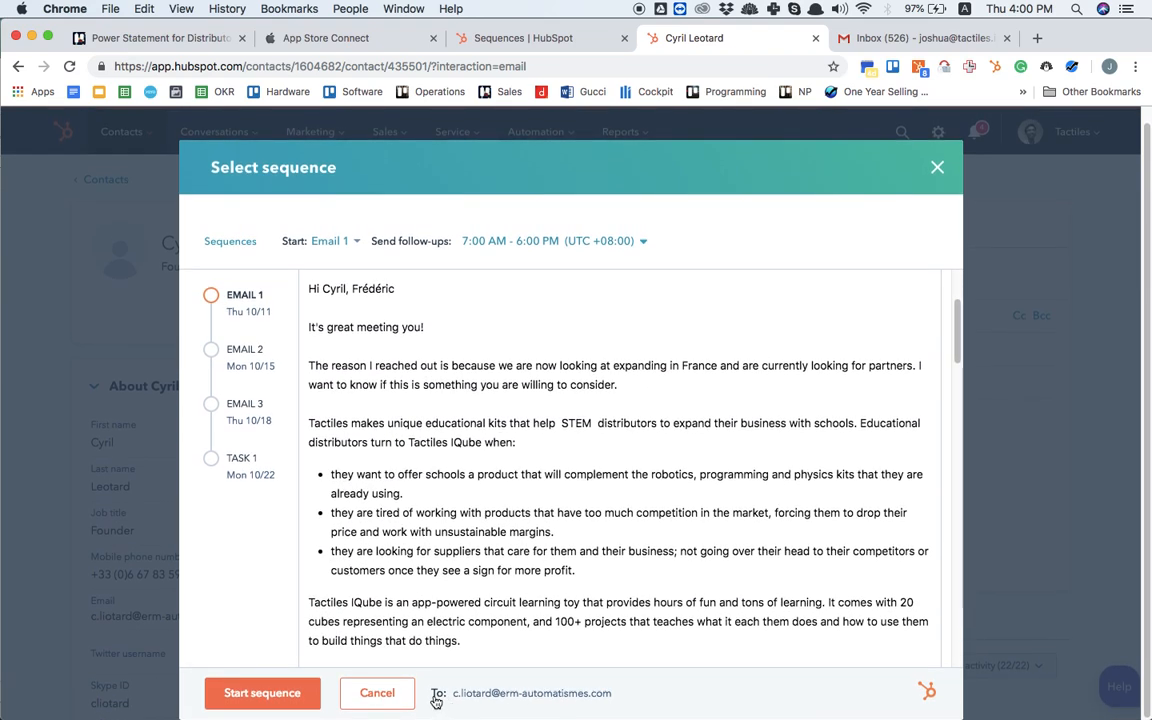
scroll(580, 575, "down", 10)
scroll(580, 575, "up", 12)
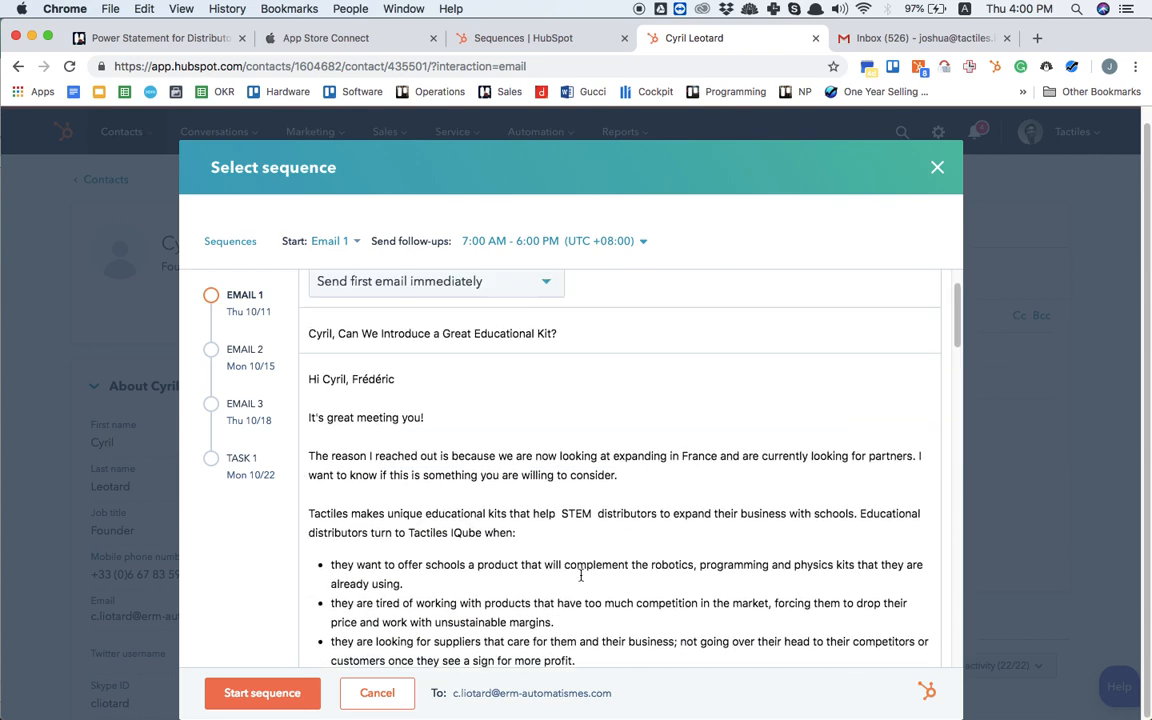
scroll(580, 576, "up", 3)
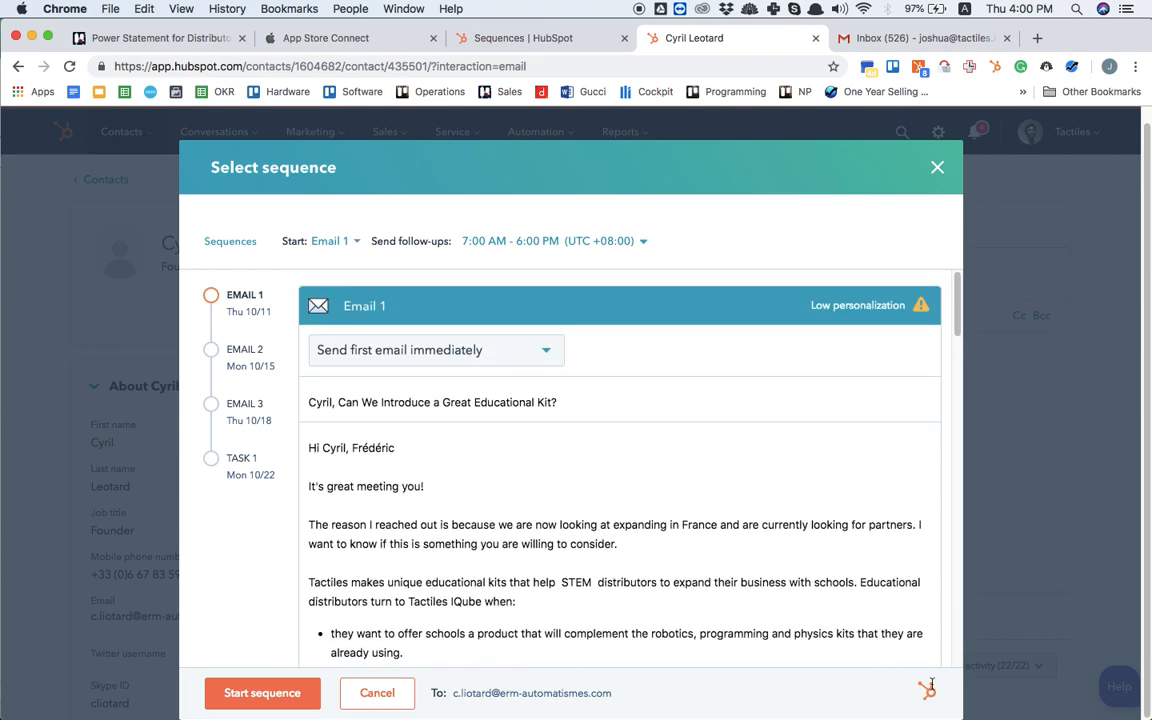
scroll(800, 425, "up", 2)
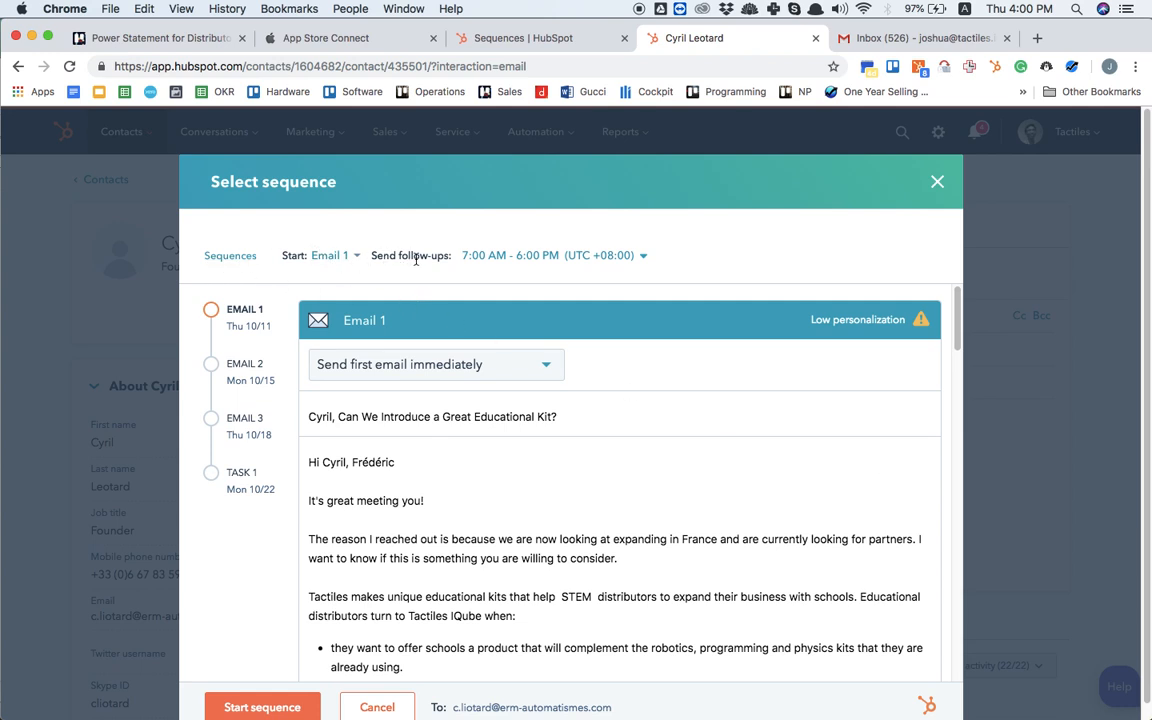
scroll(553, 455, "down", 15)
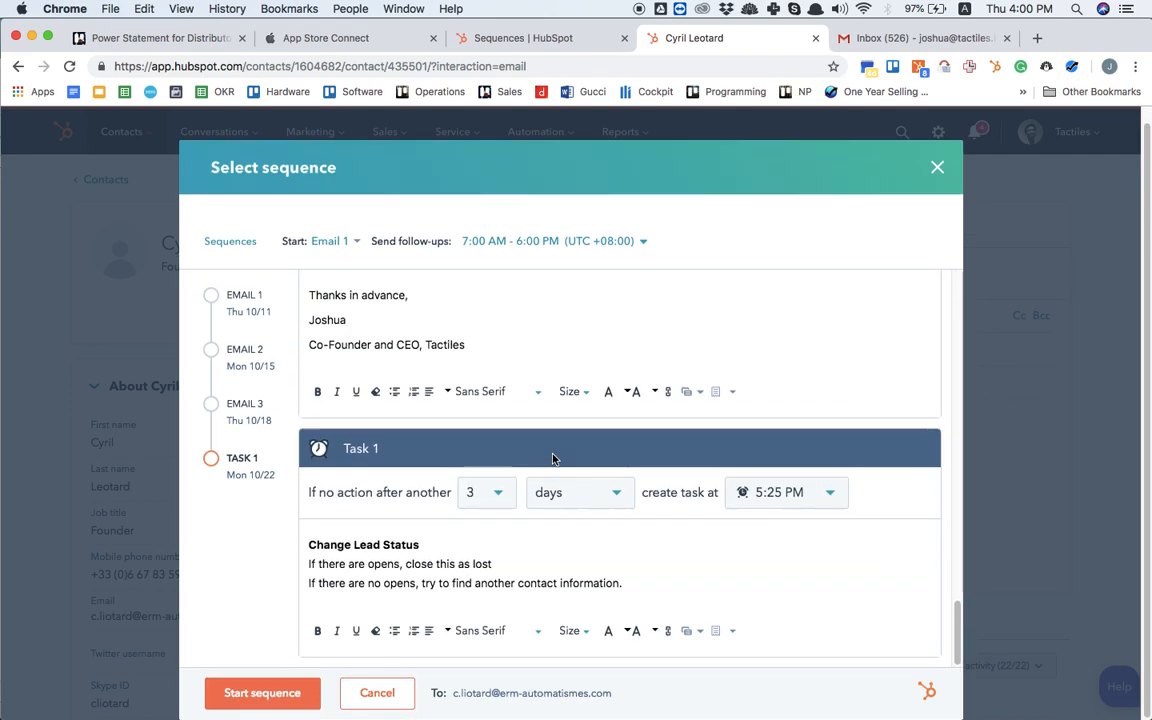
Step: Examine the low-personalization advice for Email 1, including the company information, reply prompts and email-length recommendation
scroll(553, 457, "up", 15)
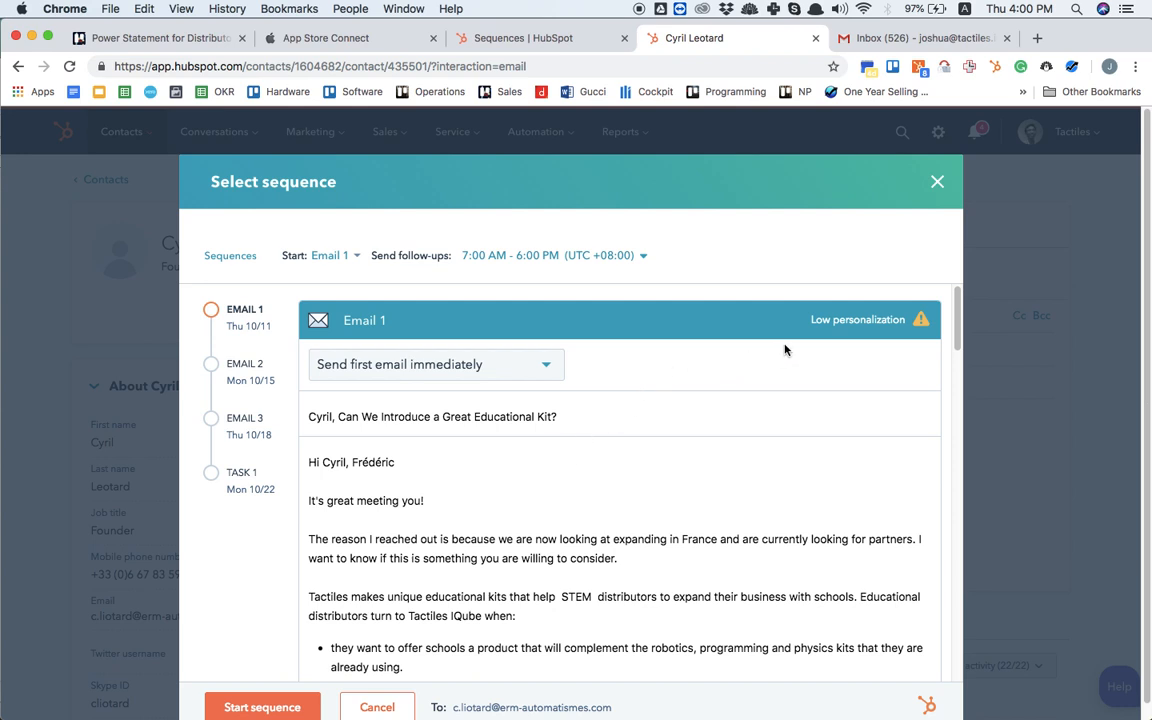
left_click(843, 318)
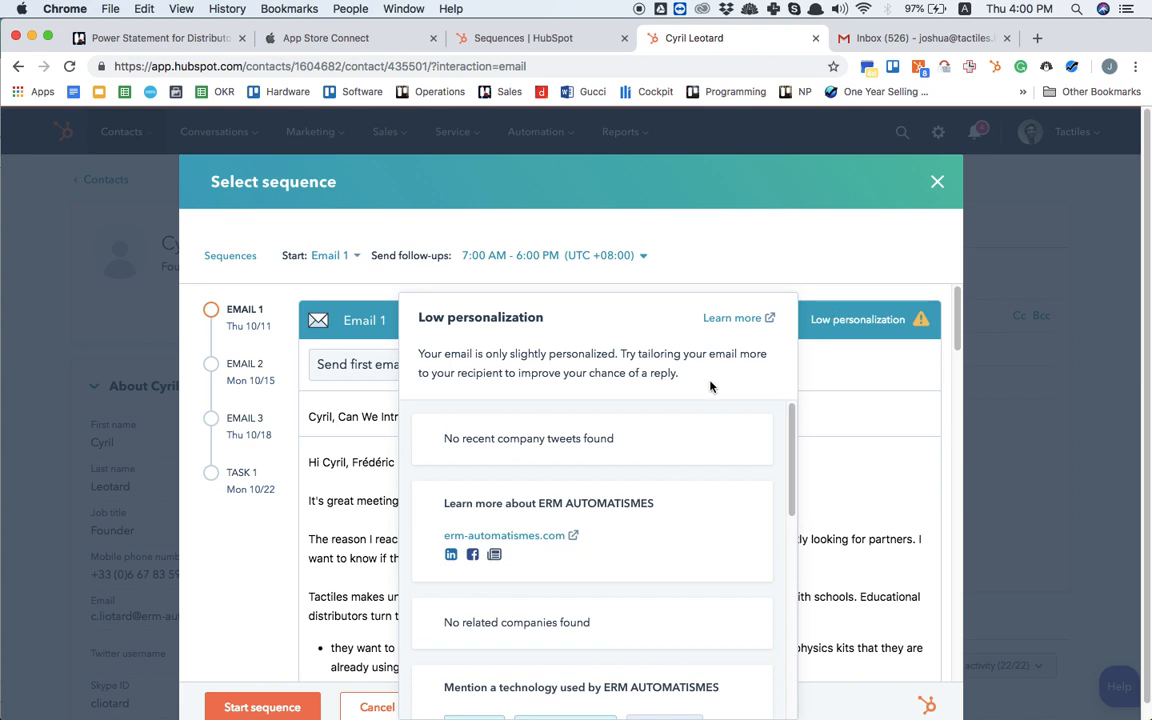
scroll(700, 410, "down", 2)
scroll(697, 419, "down", 3)
scroll(697, 419, "down", 4)
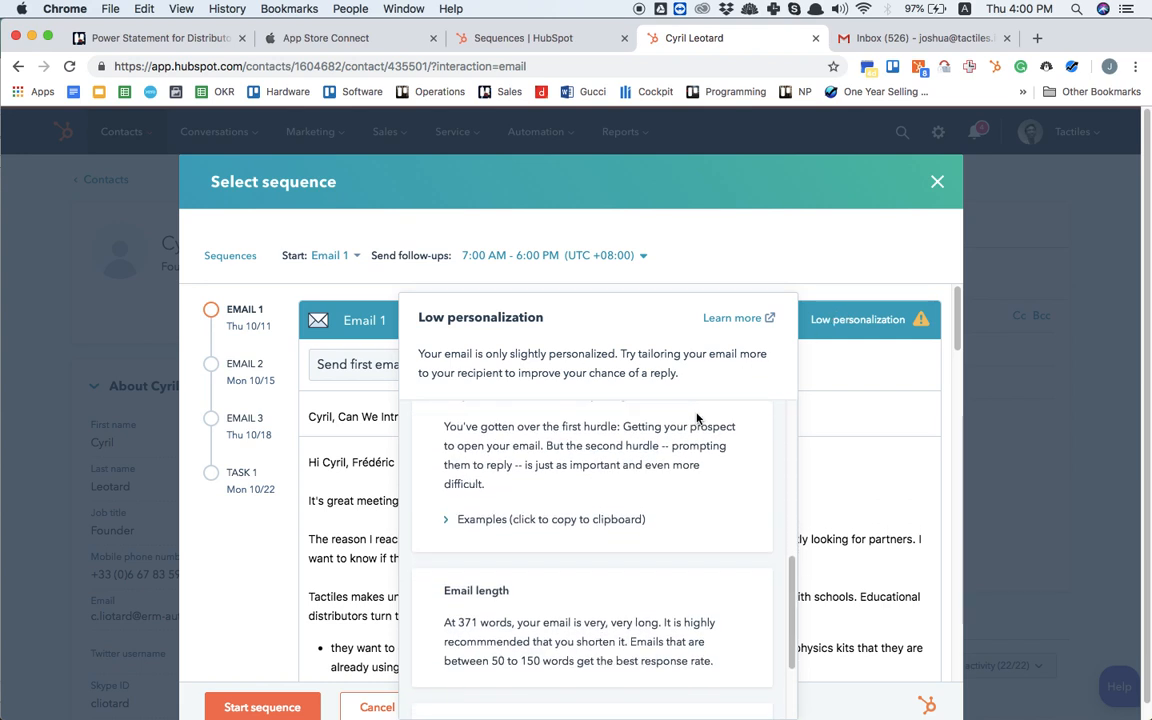
scroll(697, 419, "up", 5)
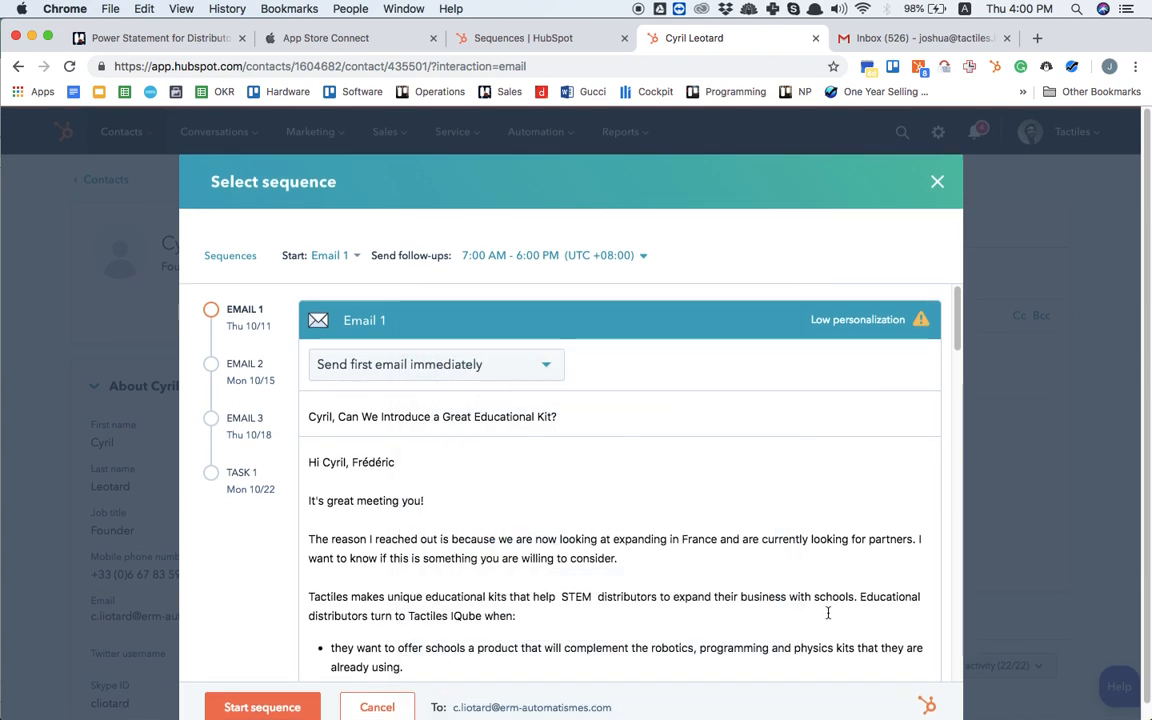
Step: Start the "Prospecting, Contact Acquired Through Introduction" sequence for the contact and check the activity timeline on the contact record
double_click(509, 710)
scroll(509, 710, "down", 1)
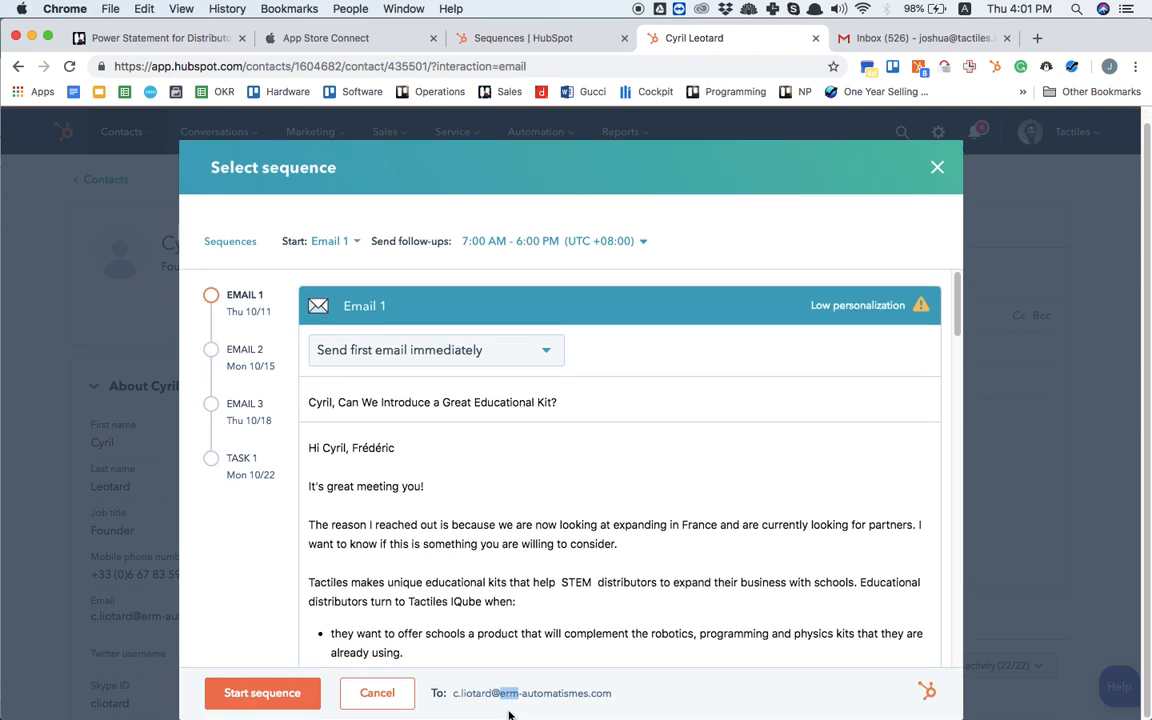
left_click(262, 693)
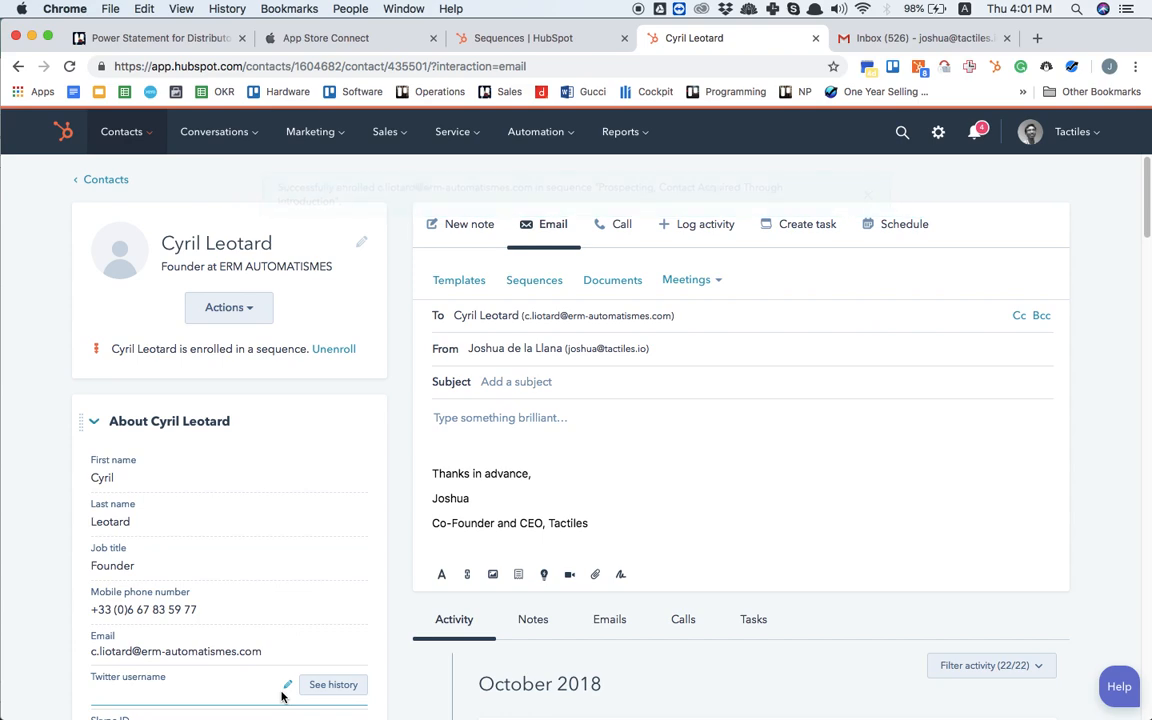
scroll(281, 695, "down", 8)
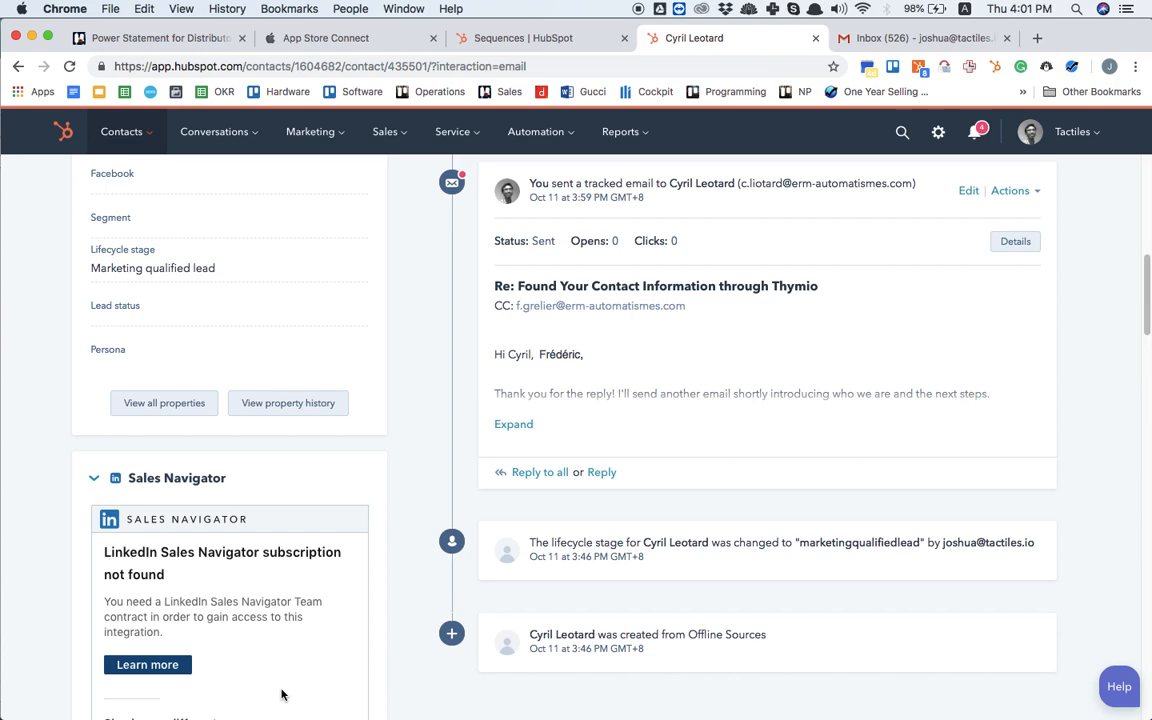
scroll(281, 695, "up", 10)
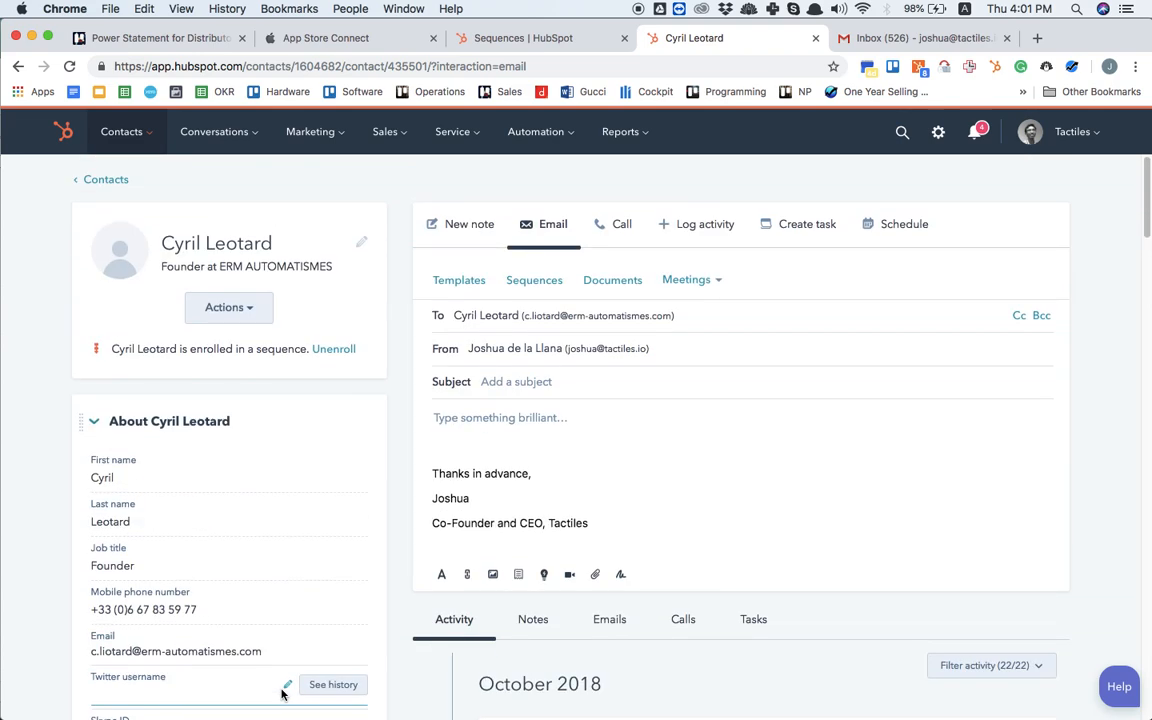
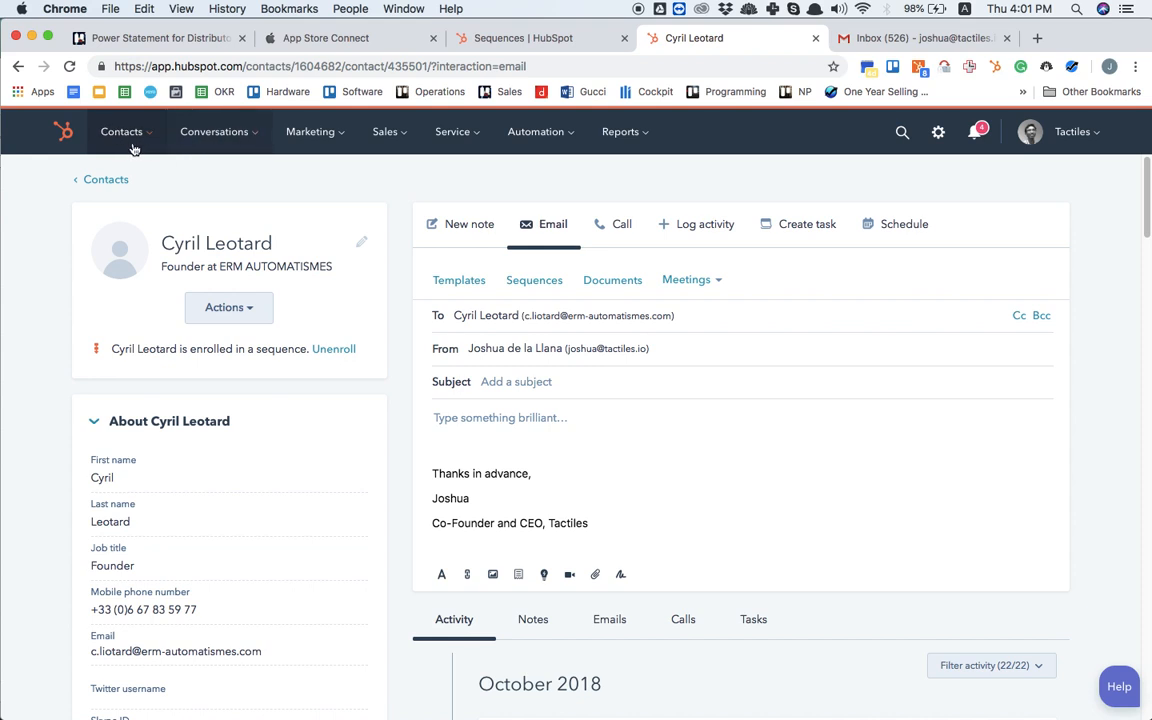
Step: Leave the contact record for the reports dashboards and switch from the Marketing Dashboard to the Sales Dashboard
left_click(388, 134)
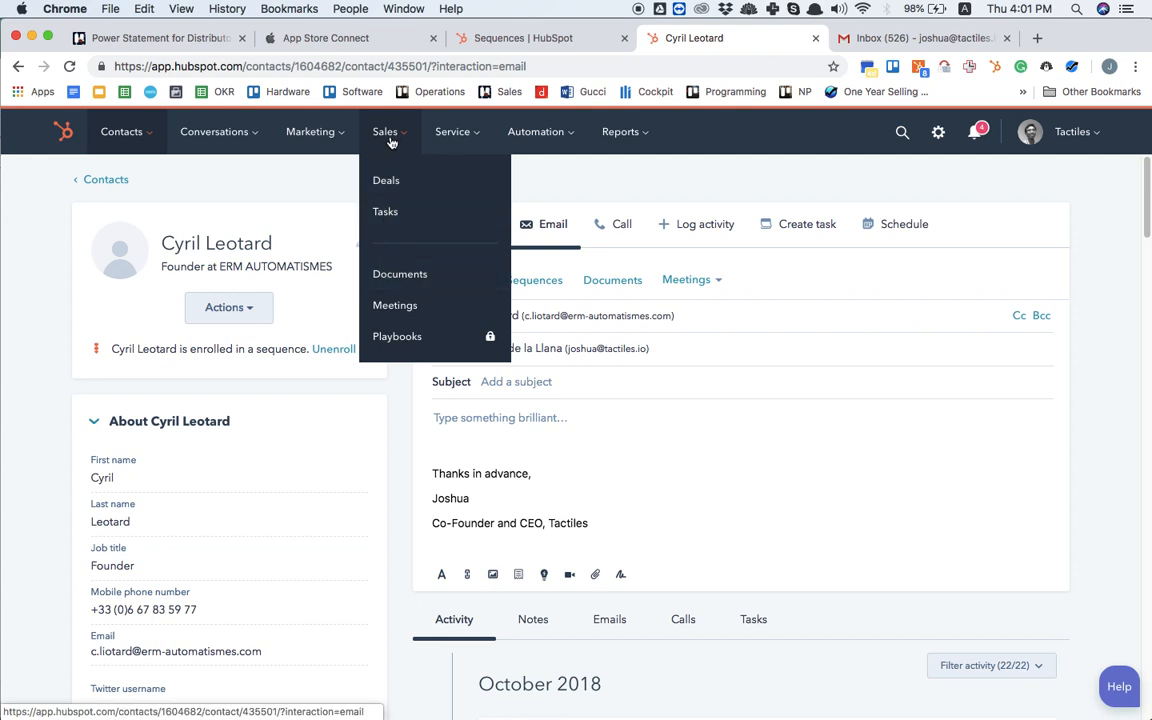
left_click(66, 133)
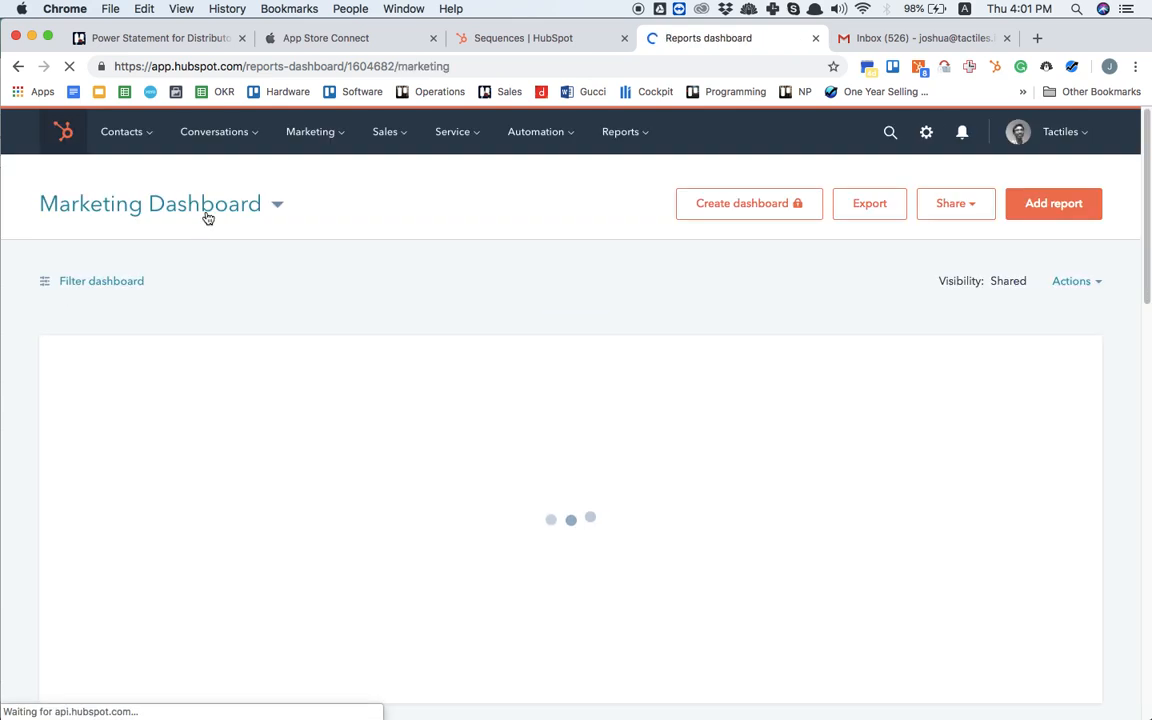
left_click(208, 212)
left_click(203, 360)
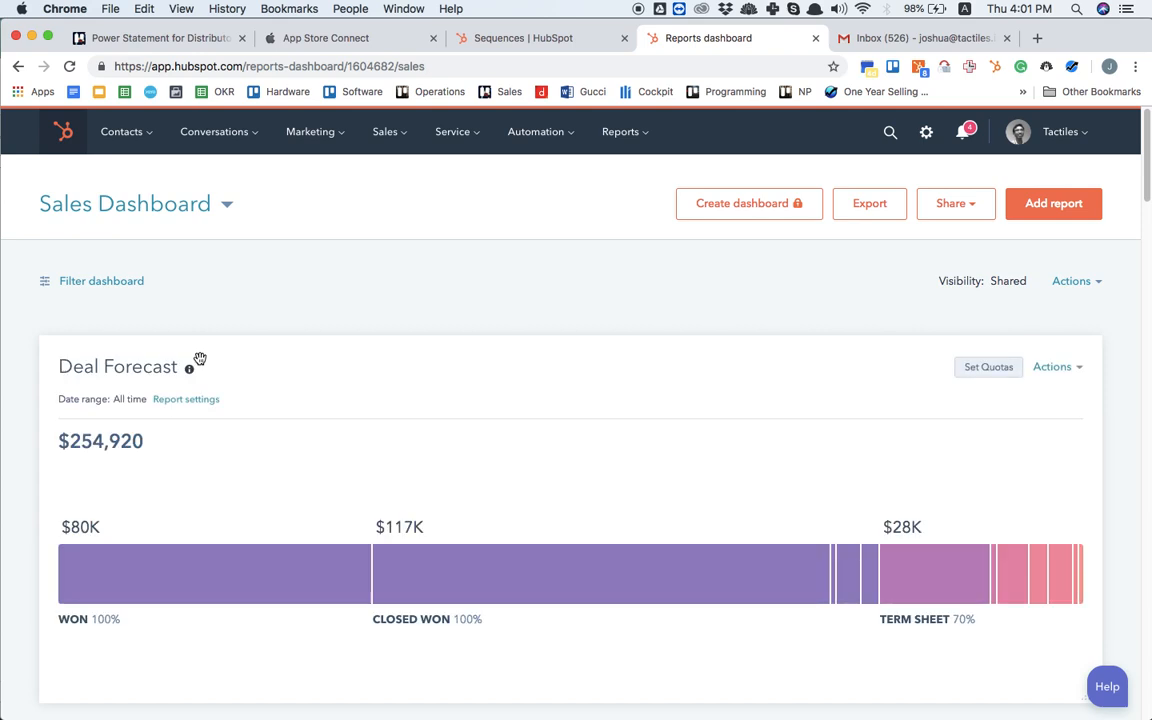
Step: Review the Sales Dashboard's Sales Performance, Productivity and Team Activity reports for the whole team
scroll(200, 358, "down", 15)
scroll(200, 358, "down", 3)
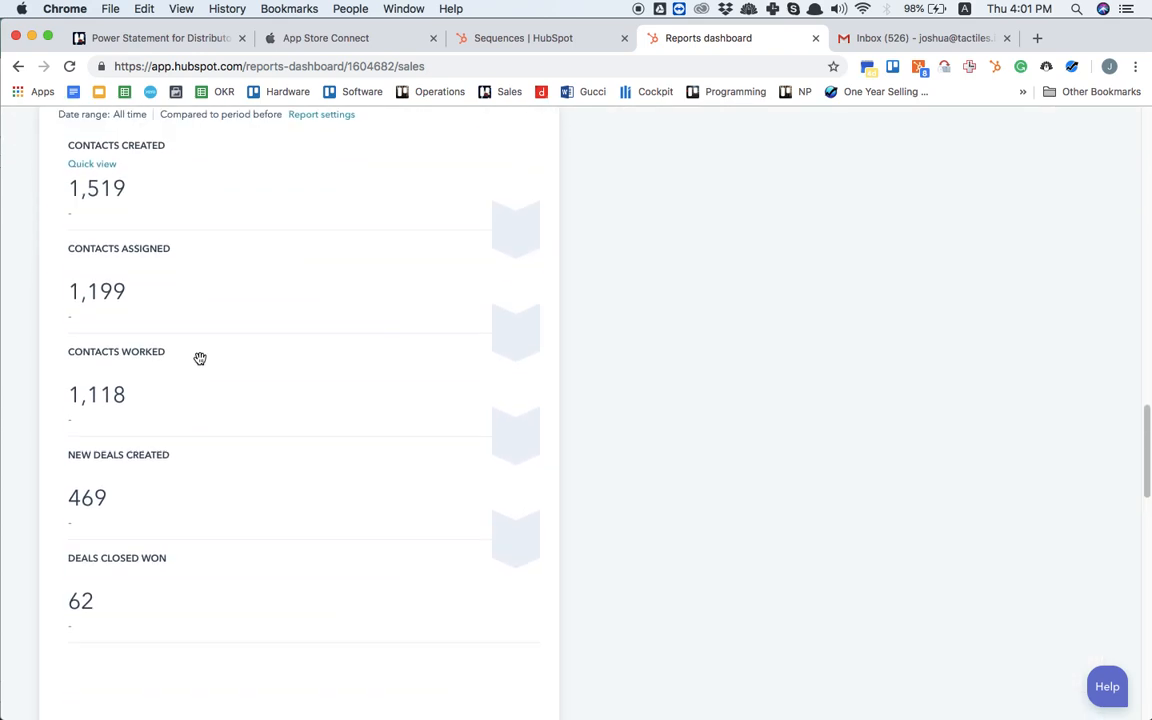
scroll(200, 358, "up", 4)
scroll(200, 358, "down", 2)
scroll(200, 358, "down", 3)
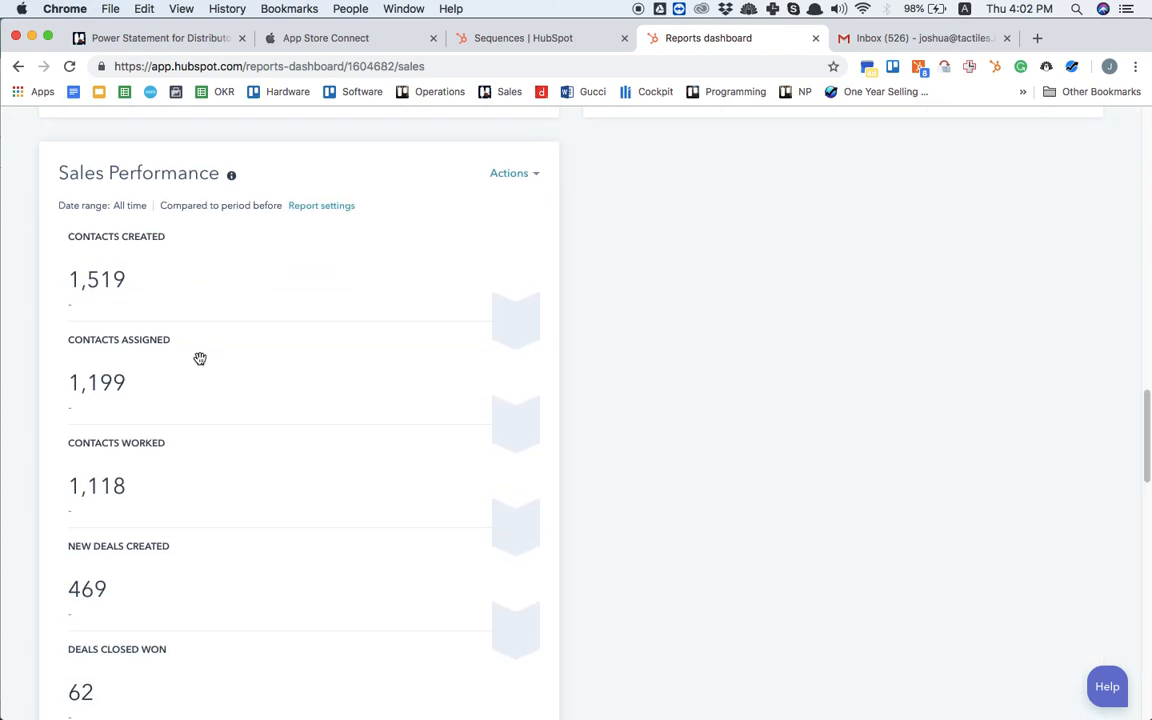
scroll(200, 358, "down", 1)
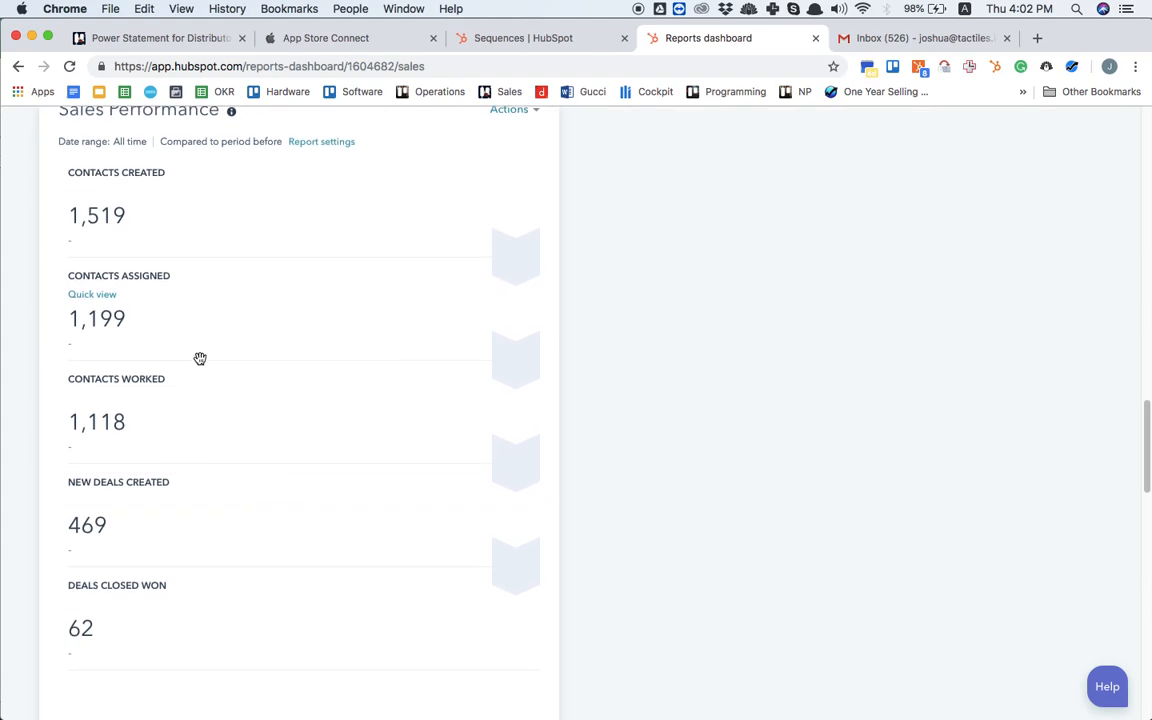
scroll(200, 358, "up", 12)
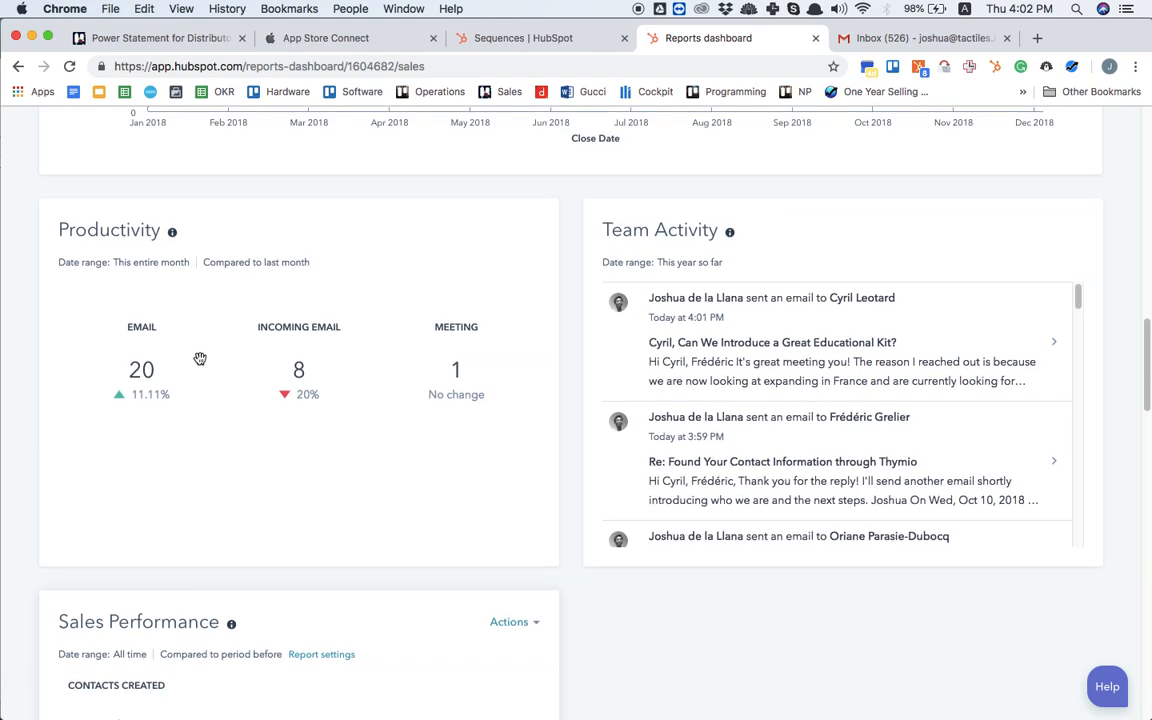
scroll(200, 358, "down", 20)
scroll(200, 358, "up", 5)
scroll(206, 393, "down", 5)
scroll(207, 395, "up", 7)
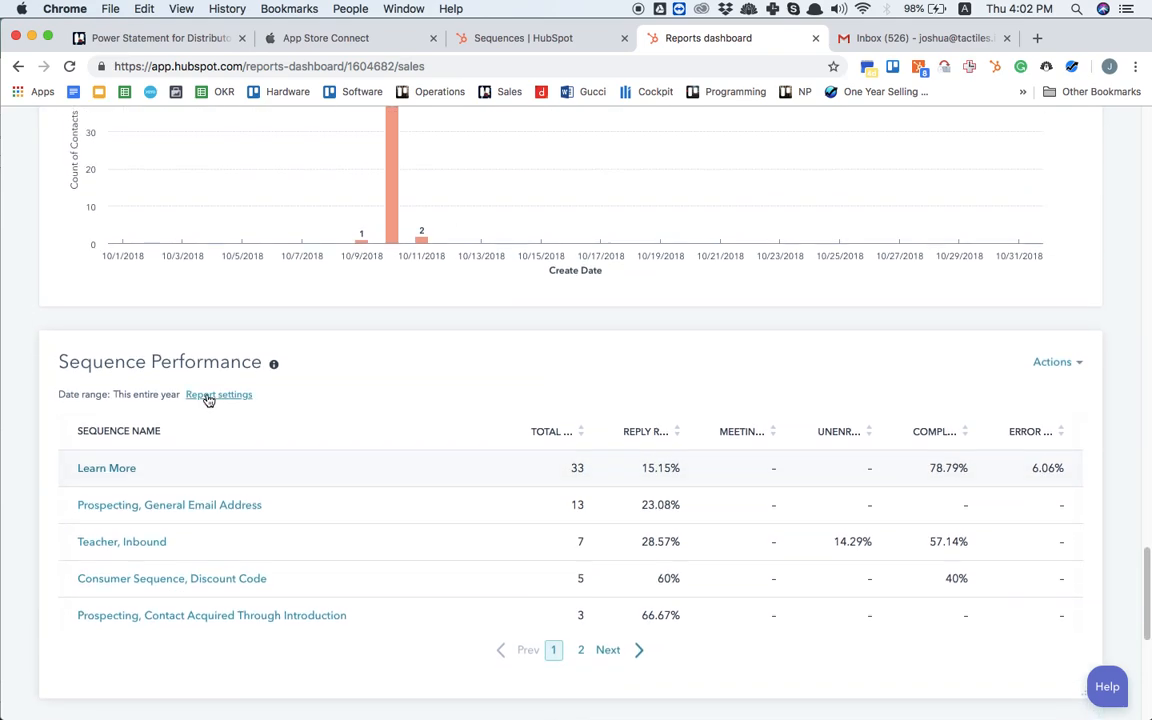
Step: Examine the team's Contacts Created By Day report and the actions available for it
scroll(207, 395, "up", 1)
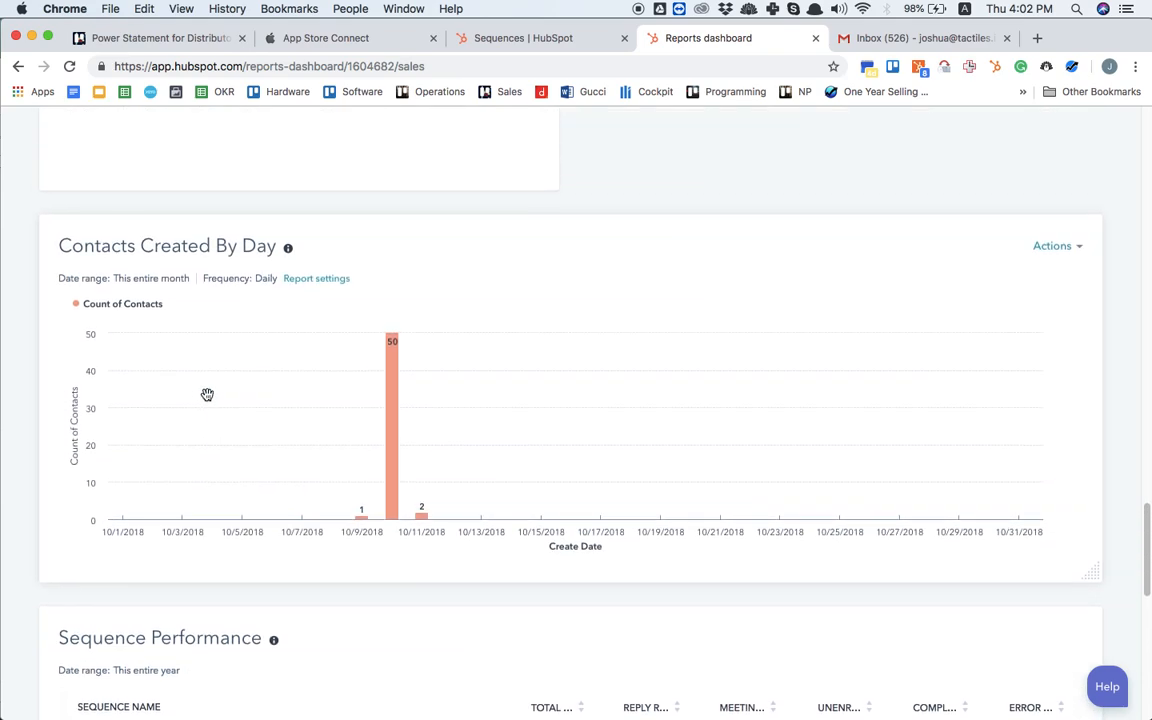
scroll(207, 395, "up", 1)
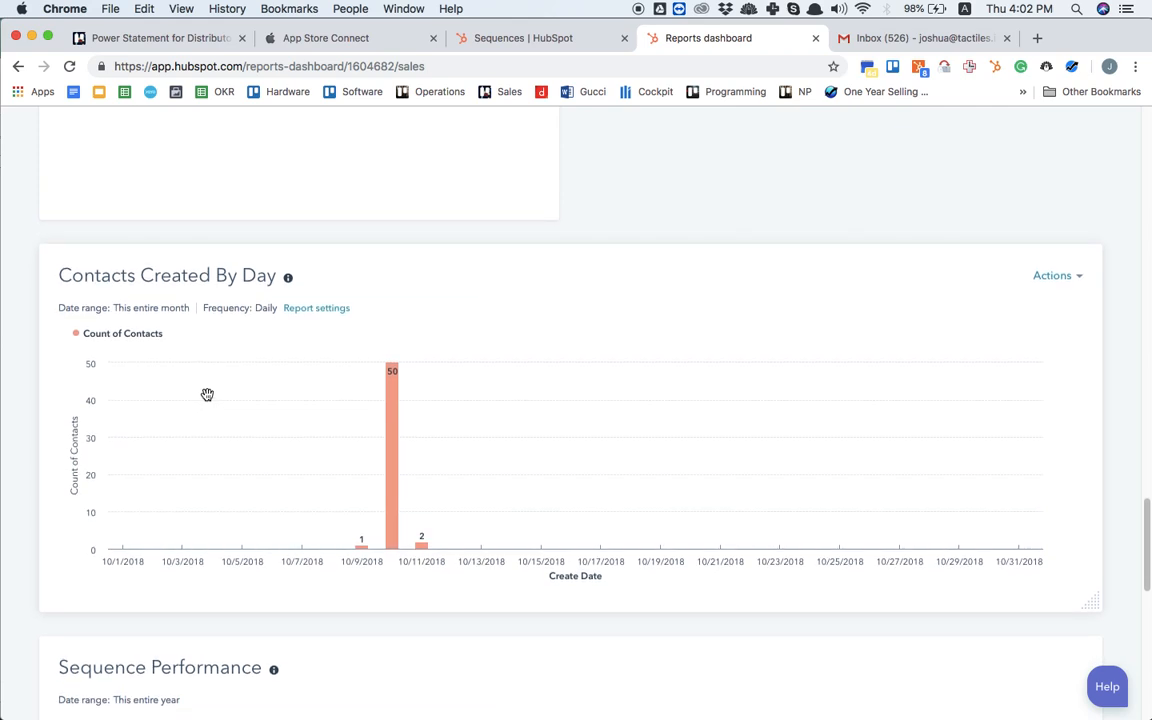
left_click(1058, 280)
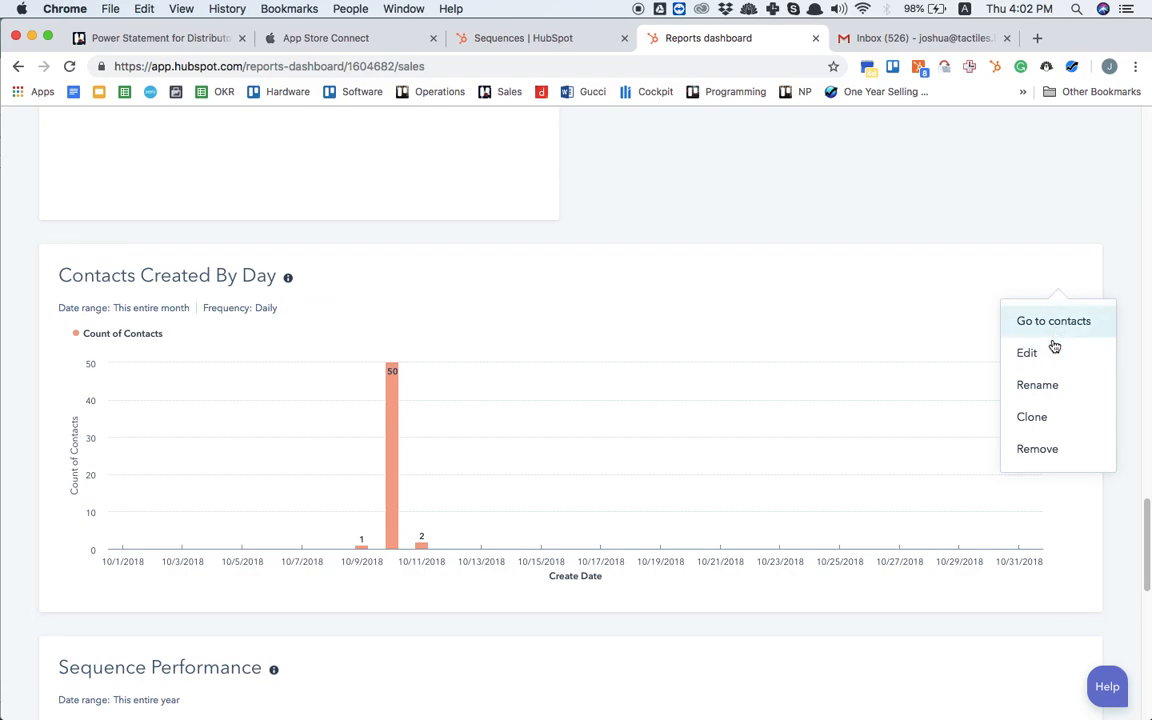
scroll(945, 270, "up", 15)
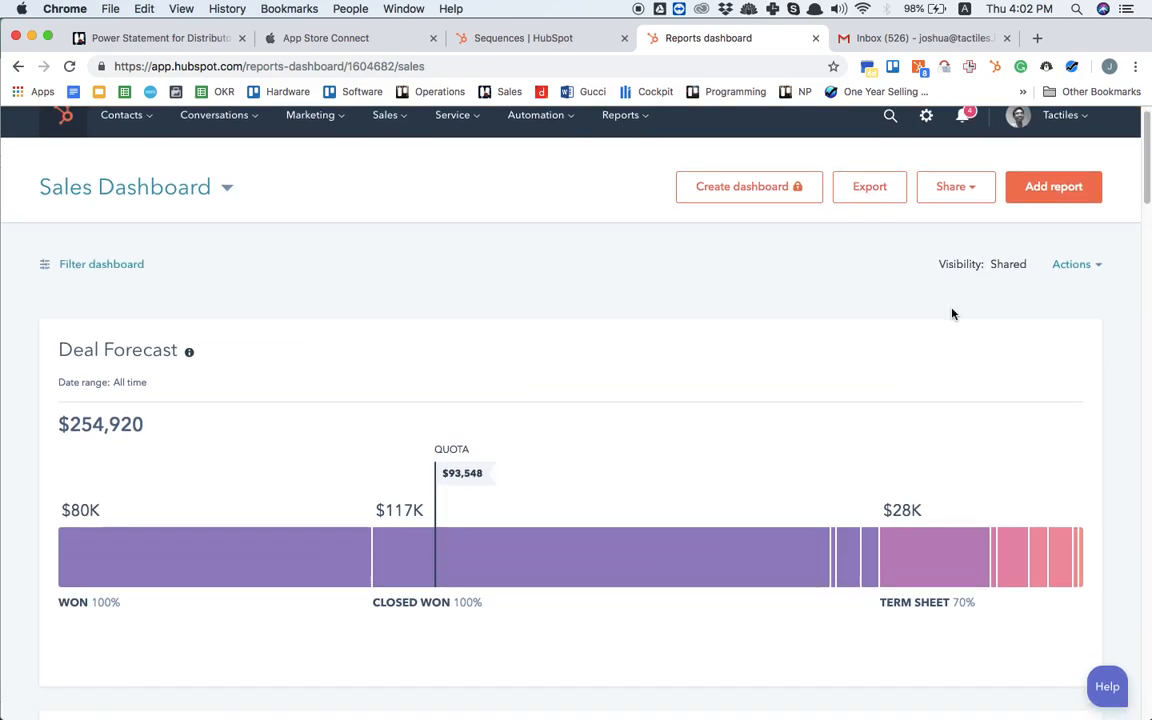
scroll(952, 309, "down", 20)
scroll(952, 309, "up", 2)
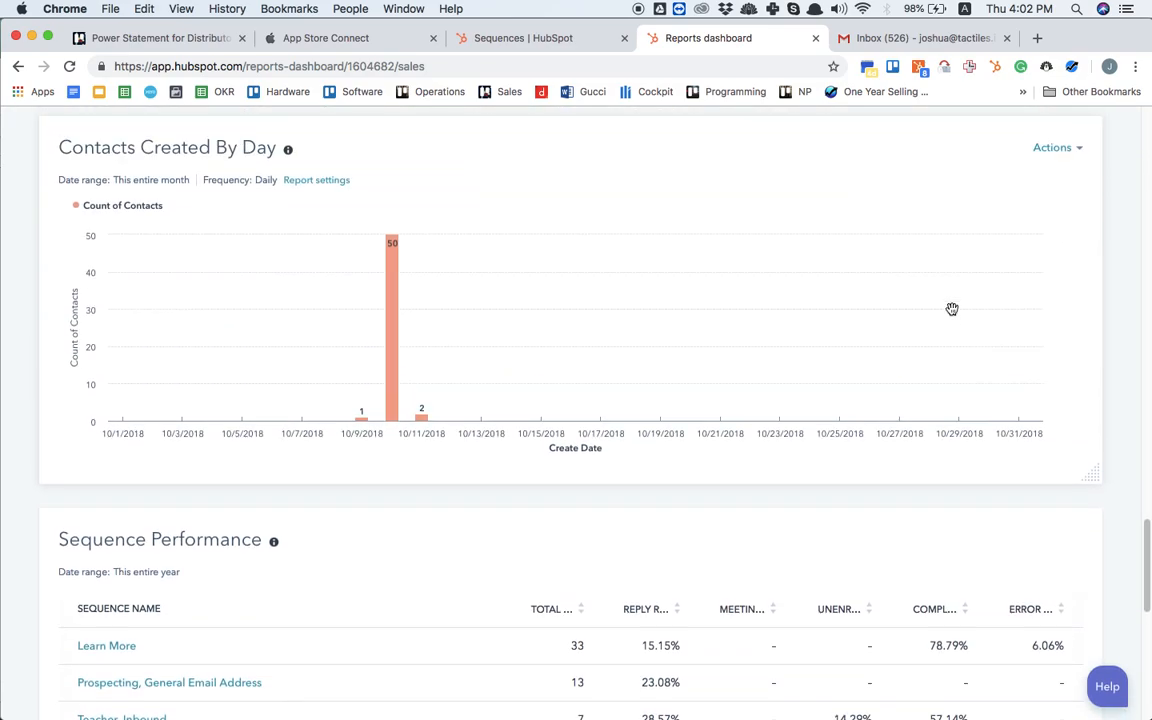
mouse_move(388, 298)
scroll(509, 335, "up", 15)
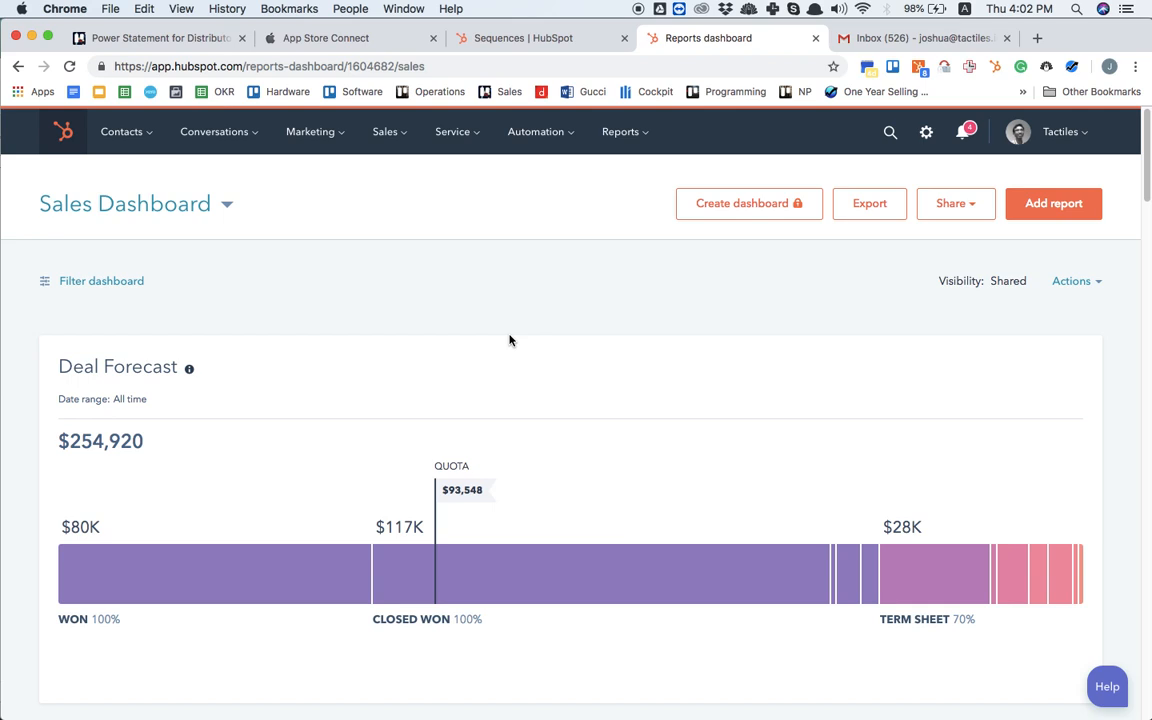
Step: Filter the Sales Dashboard by owner to the first sales representative listed by full name
left_click(79, 281)
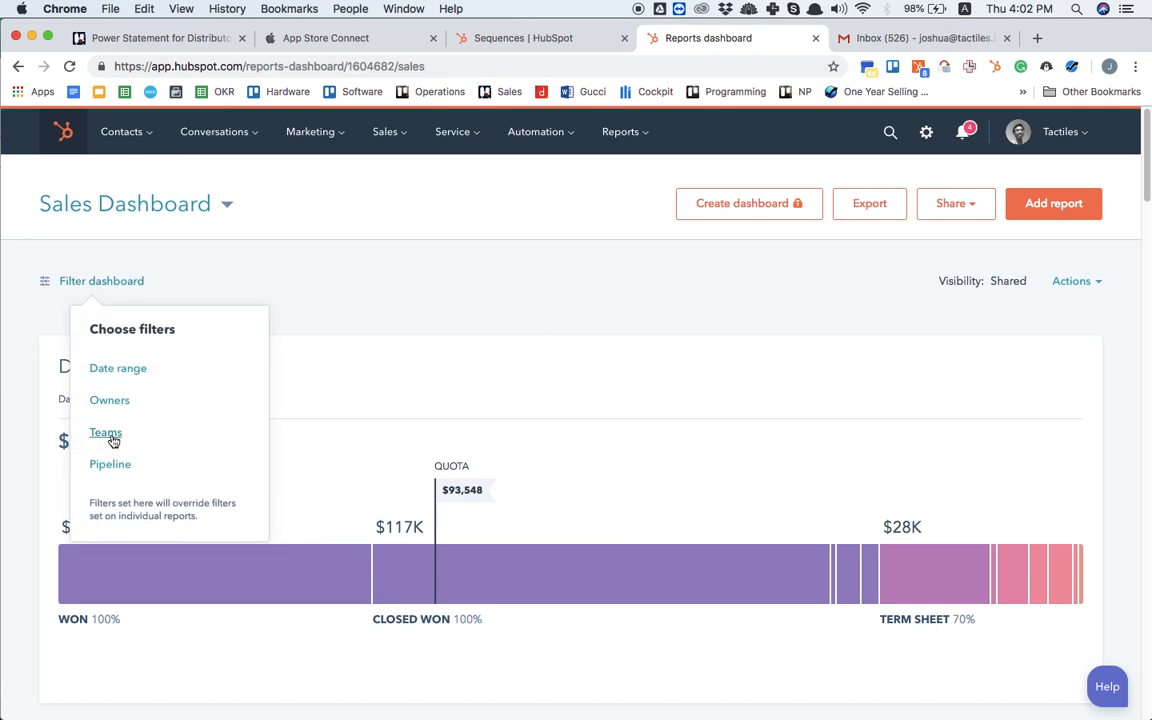
left_click(110, 401)
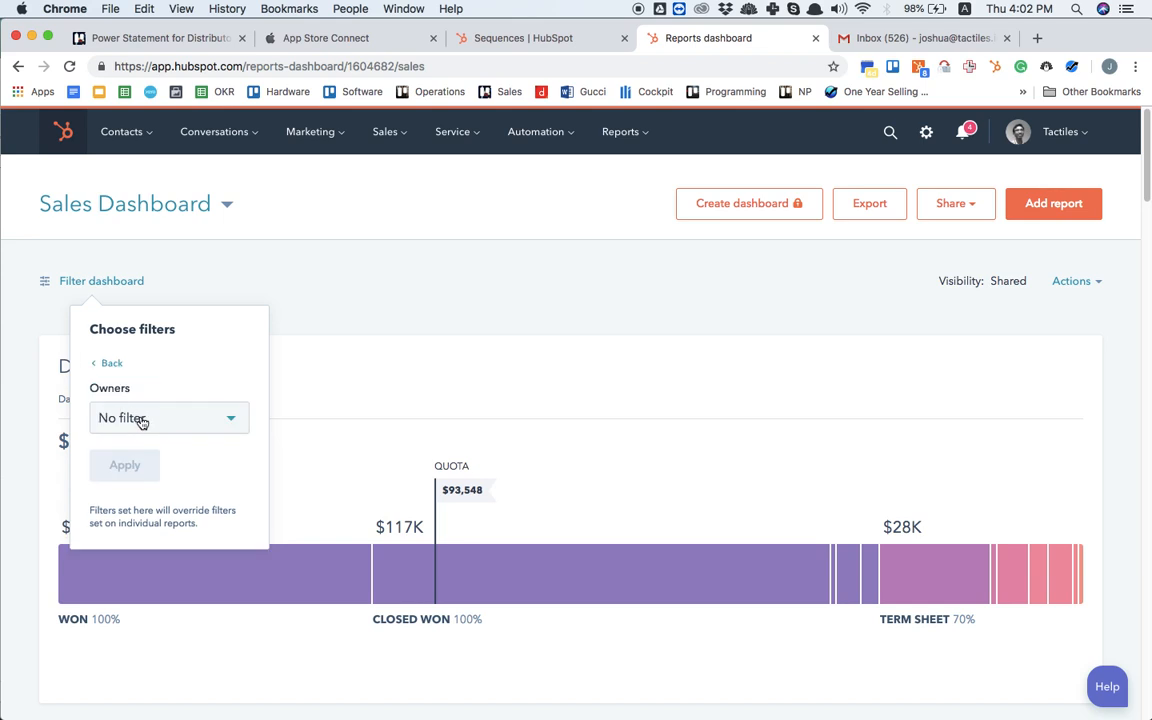
left_click(141, 419)
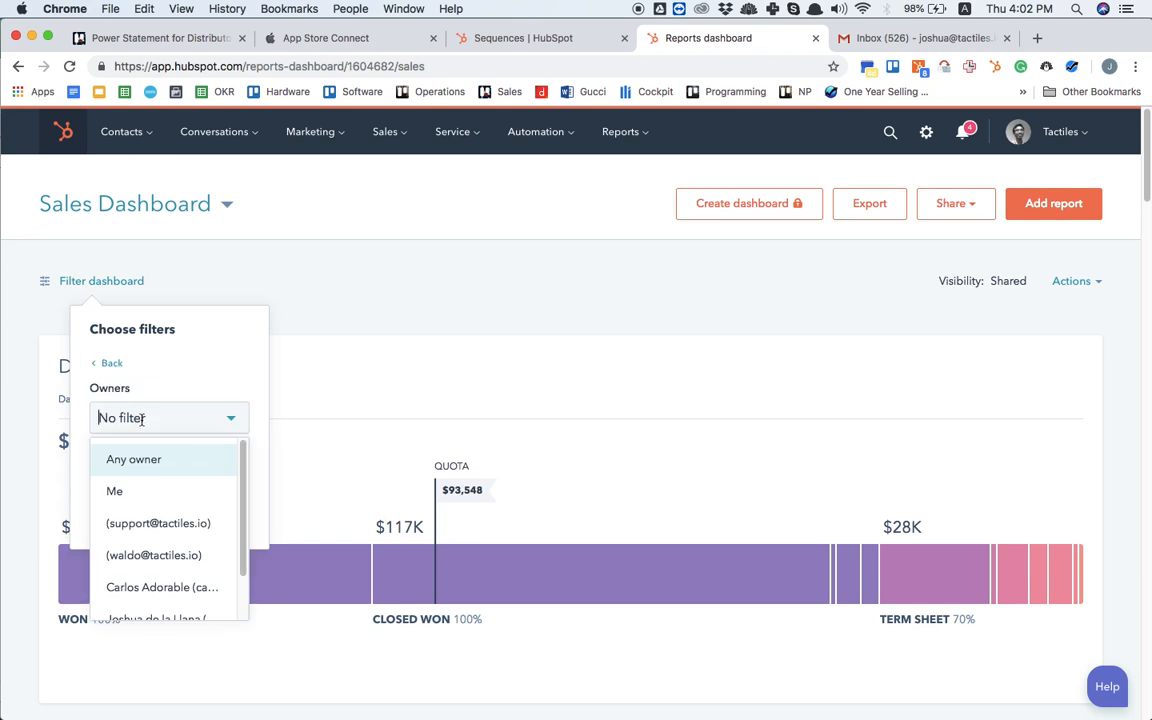
scroll(170, 530, "down", 1)
left_click(174, 540)
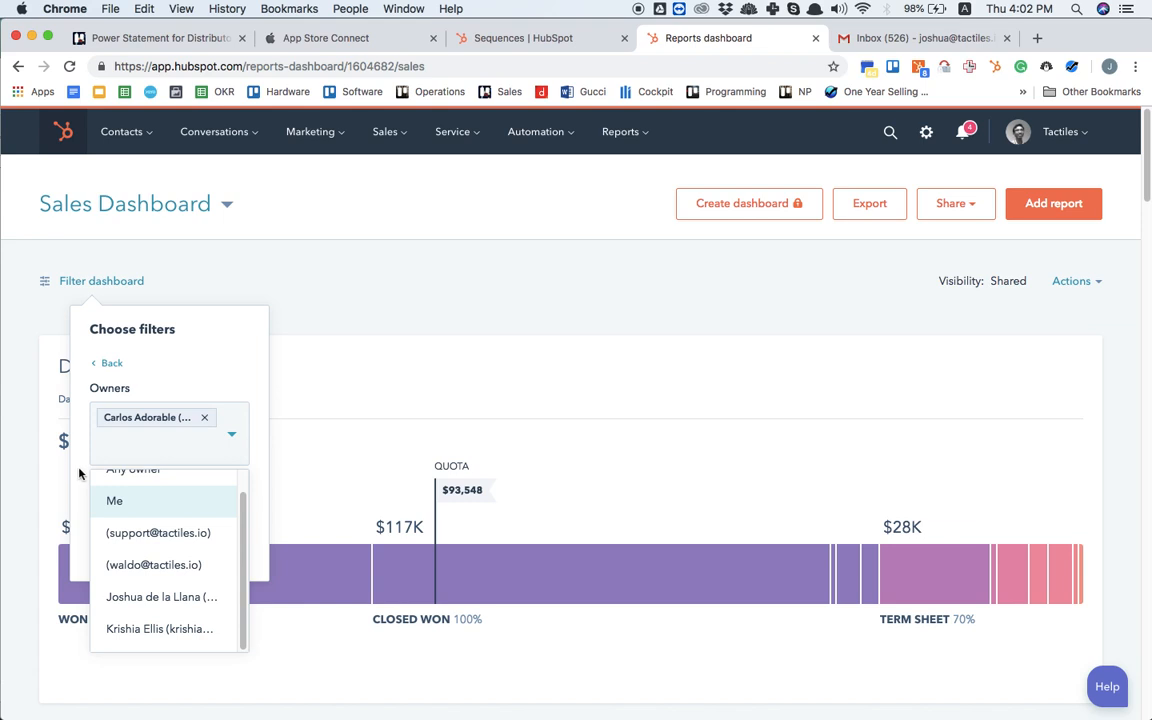
left_click(74, 426)
left_click(124, 497)
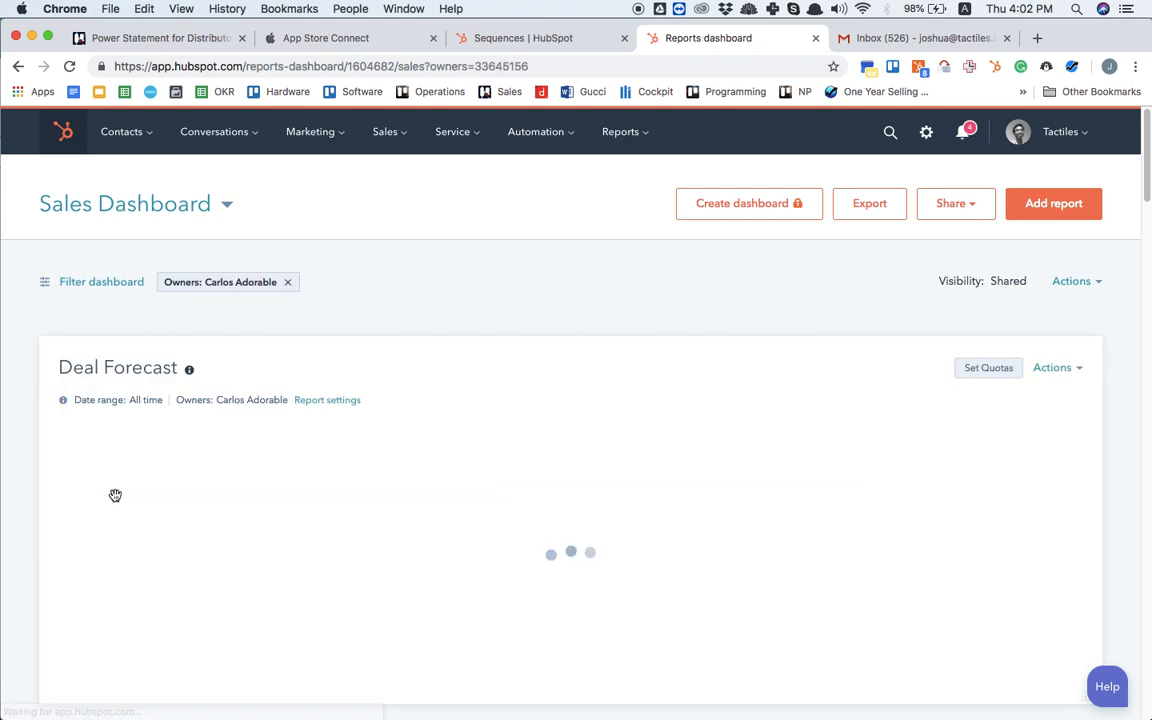
Step: Examine the filtered representative's Sales Performance figures, from contacts created and worked through to deals closed won
scroll(115, 496, "down", 10)
scroll(115, 496, "up", 5)
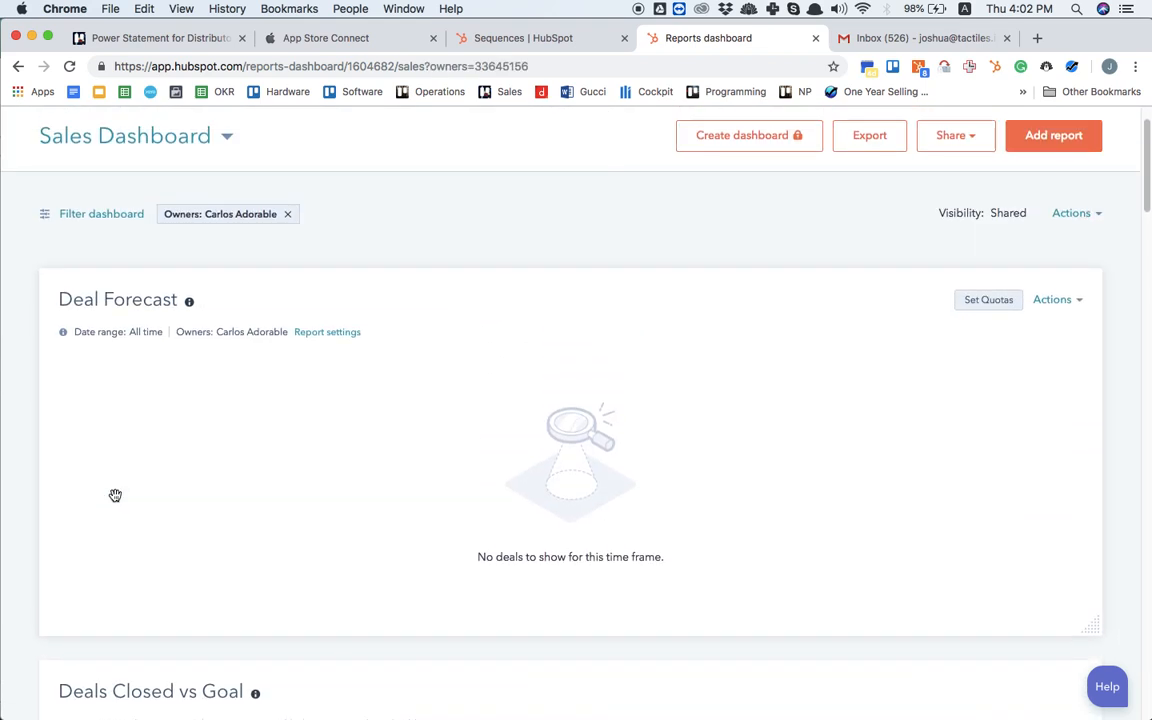
scroll(115, 517, "up", 1)
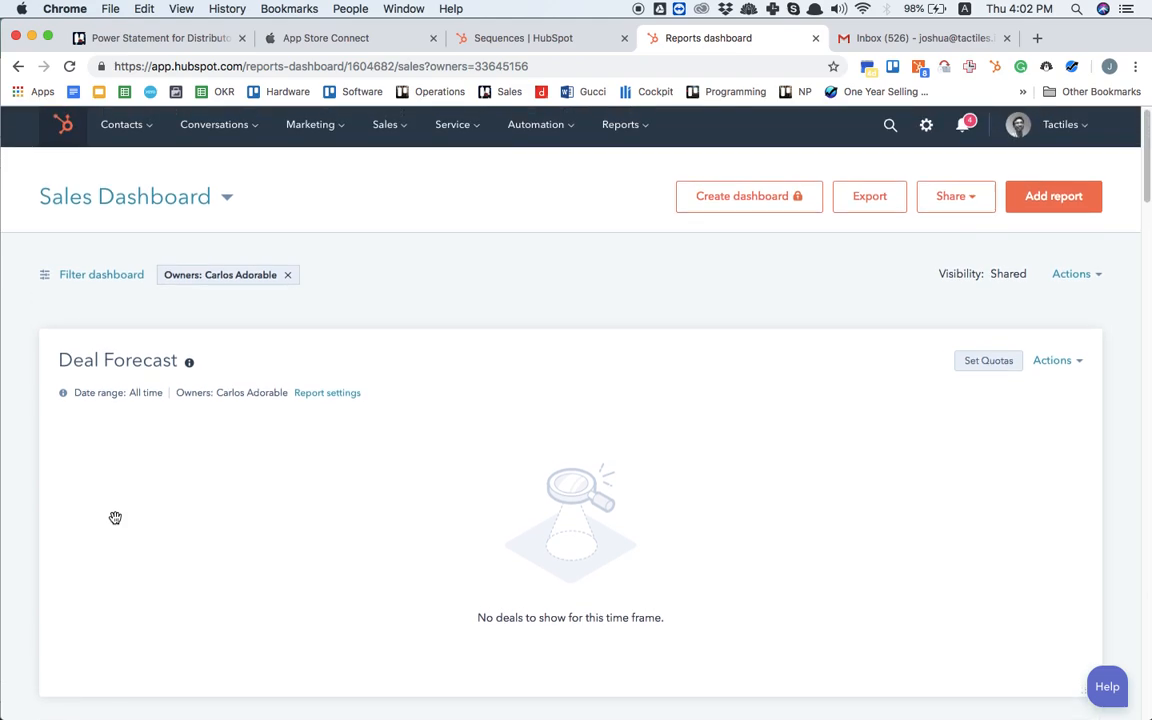
scroll(115, 517, "down", 15)
scroll(115, 517, "up", 3)
scroll(115, 517, "down", 5)
scroll(115, 520, "up", 2)
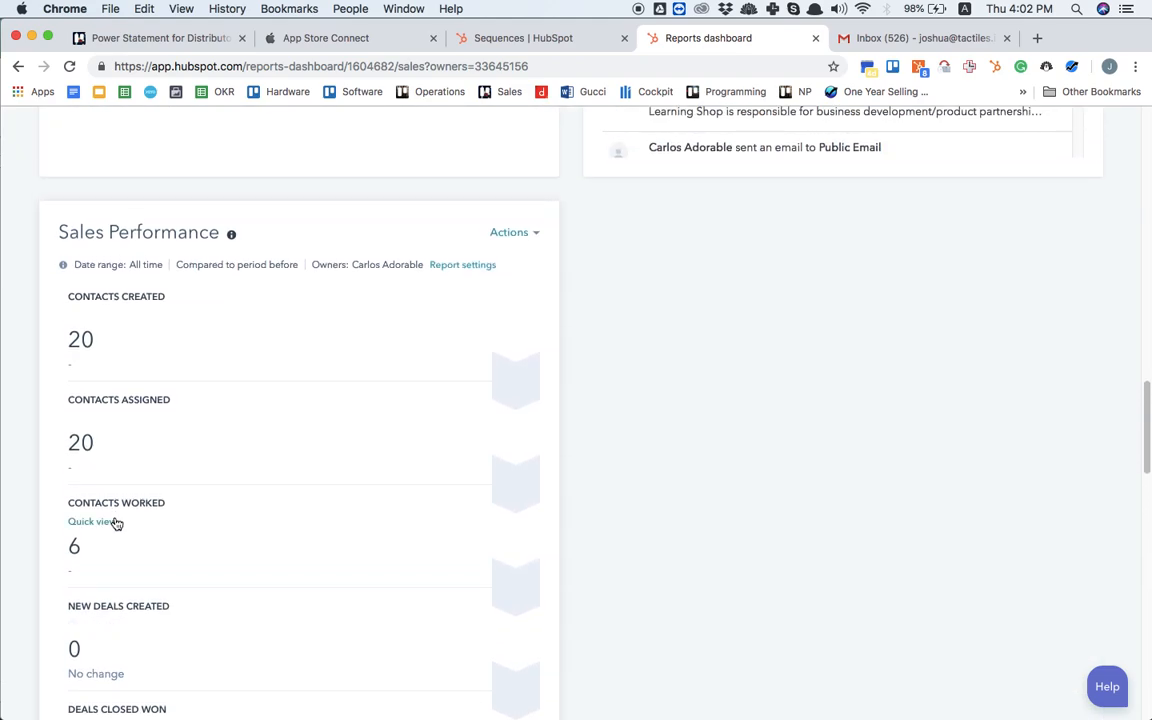
scroll(115, 522, "down", 1)
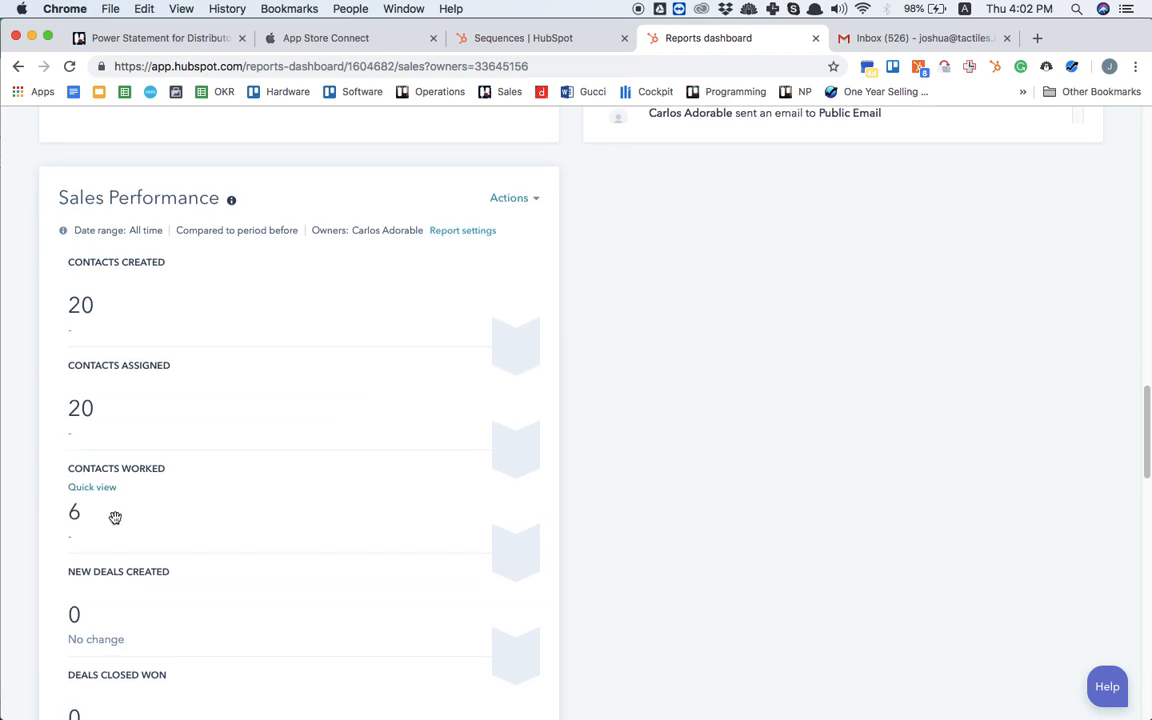
scroll(115, 520, "down", 2)
scroll(115, 517, "down", 1)
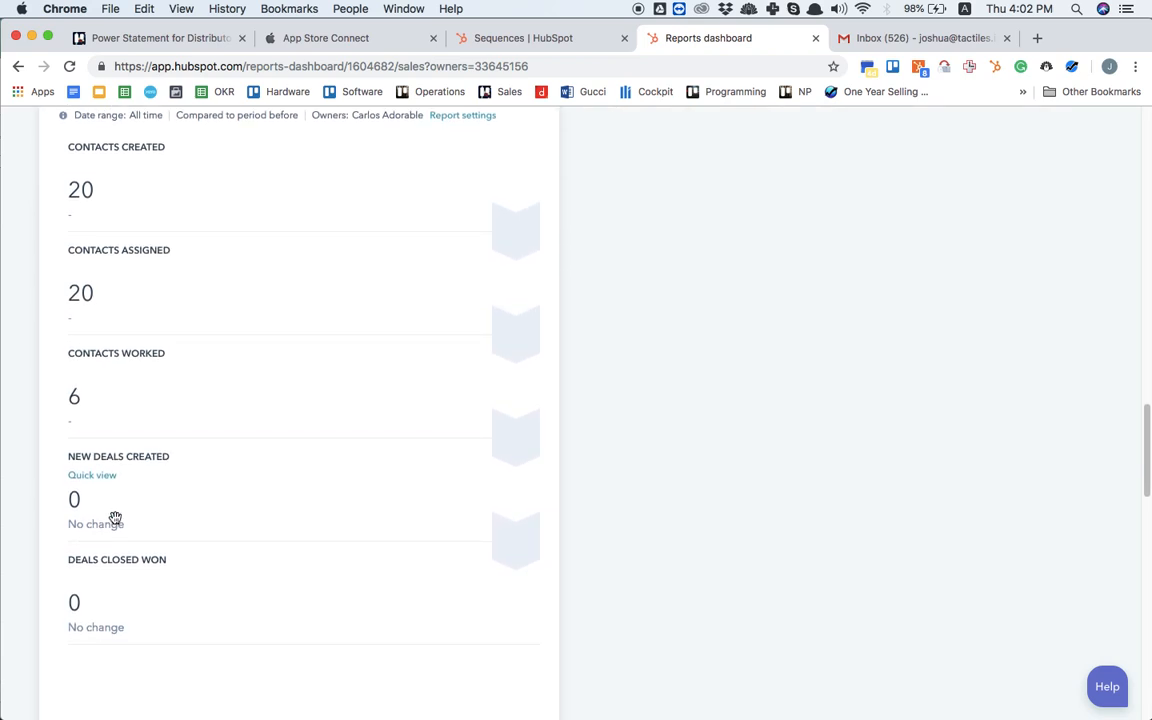
scroll(115, 517, "up", 1)
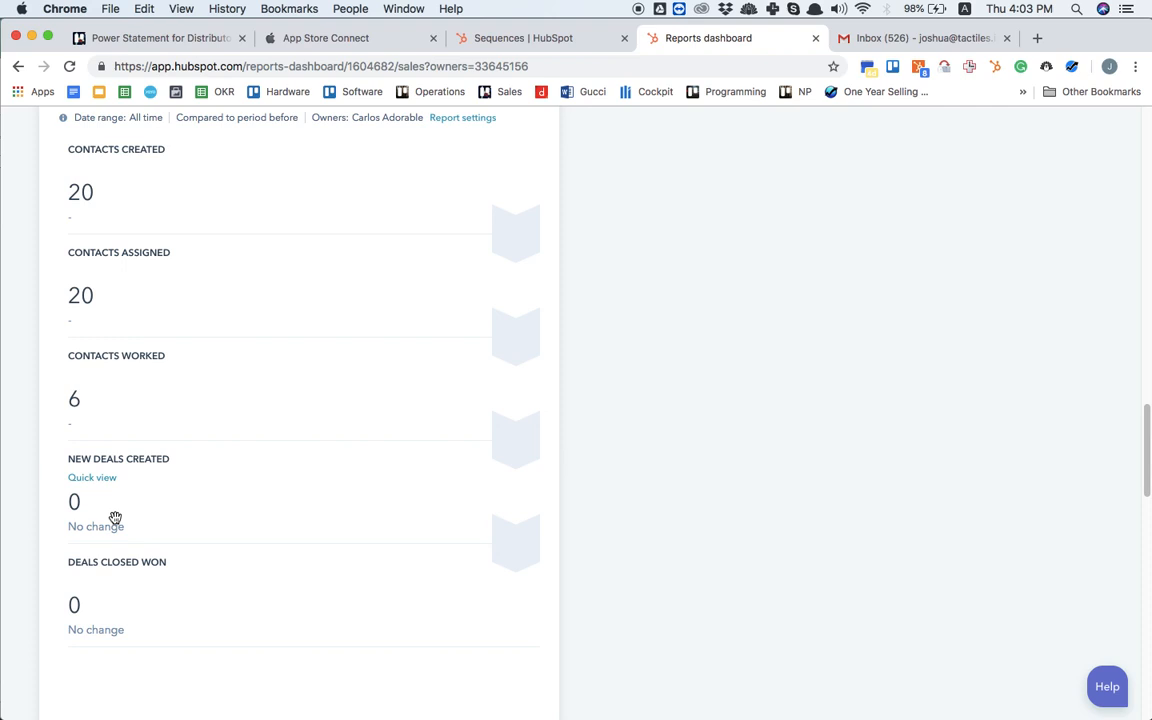
Step: Check the filtered representative's daily contact counts for 10/10/2018 and 10/11/2018 in Contacts Created By Day
scroll(115, 517, "down", 10)
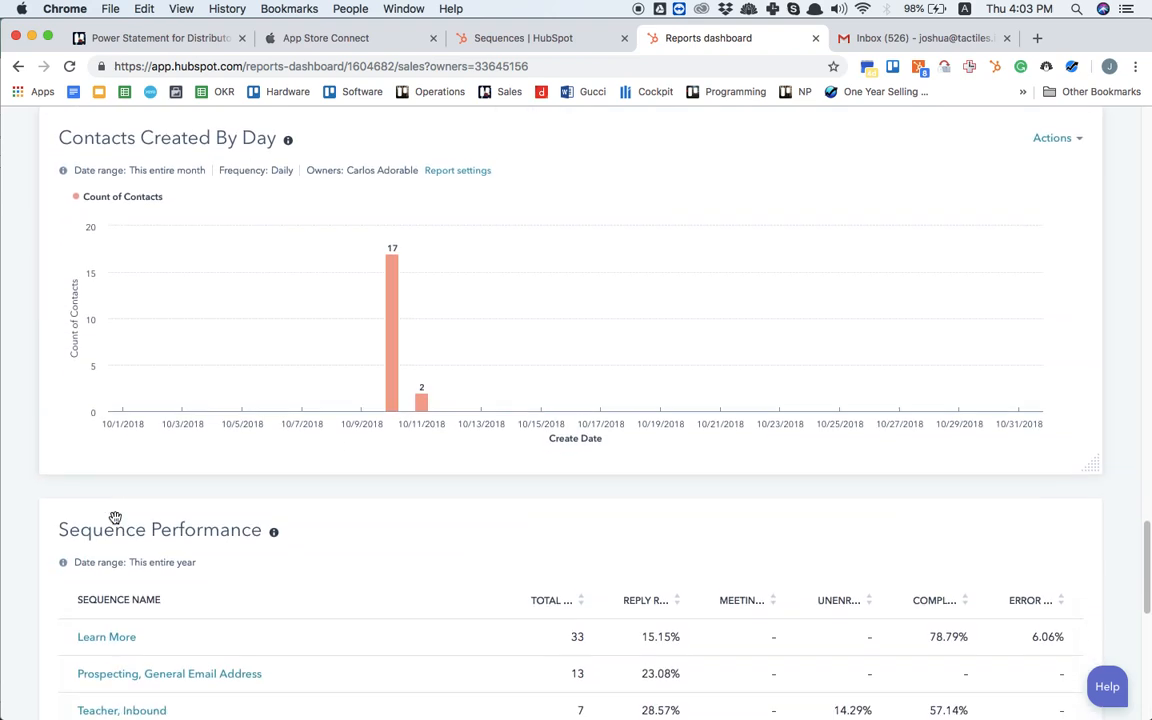
scroll(115, 517, "up", 2)
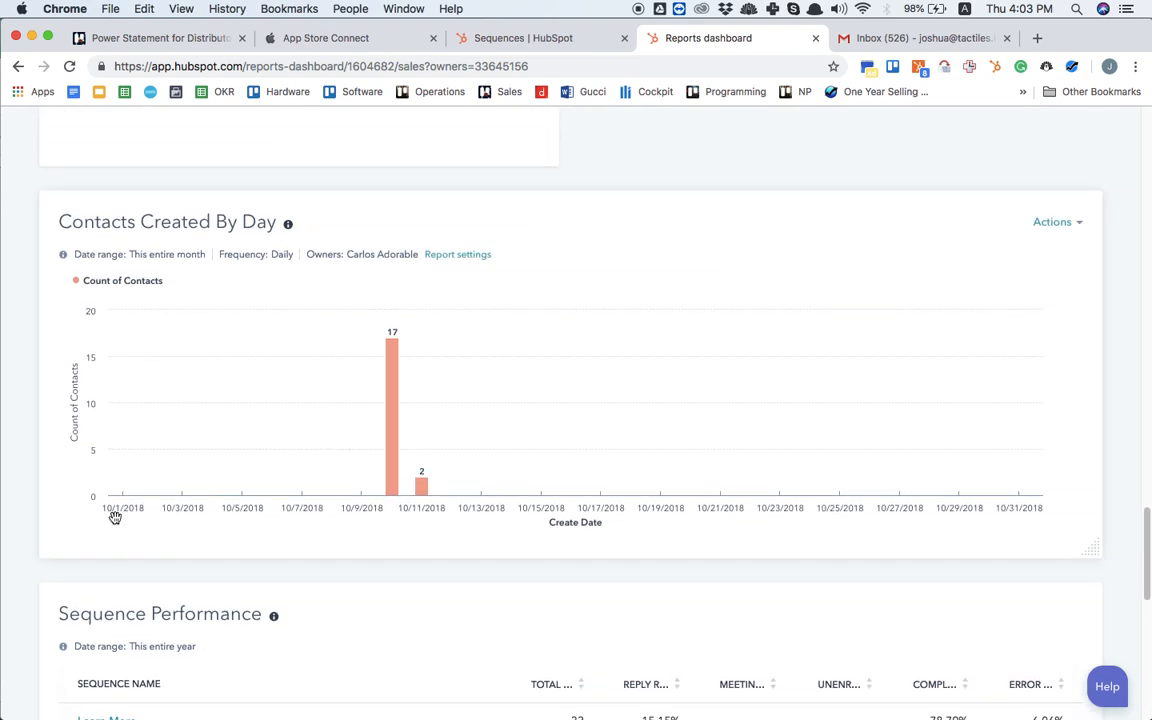
scroll(115, 517, "down", 2)
scroll(115, 517, "down", 1)
mouse_move(368, 257)
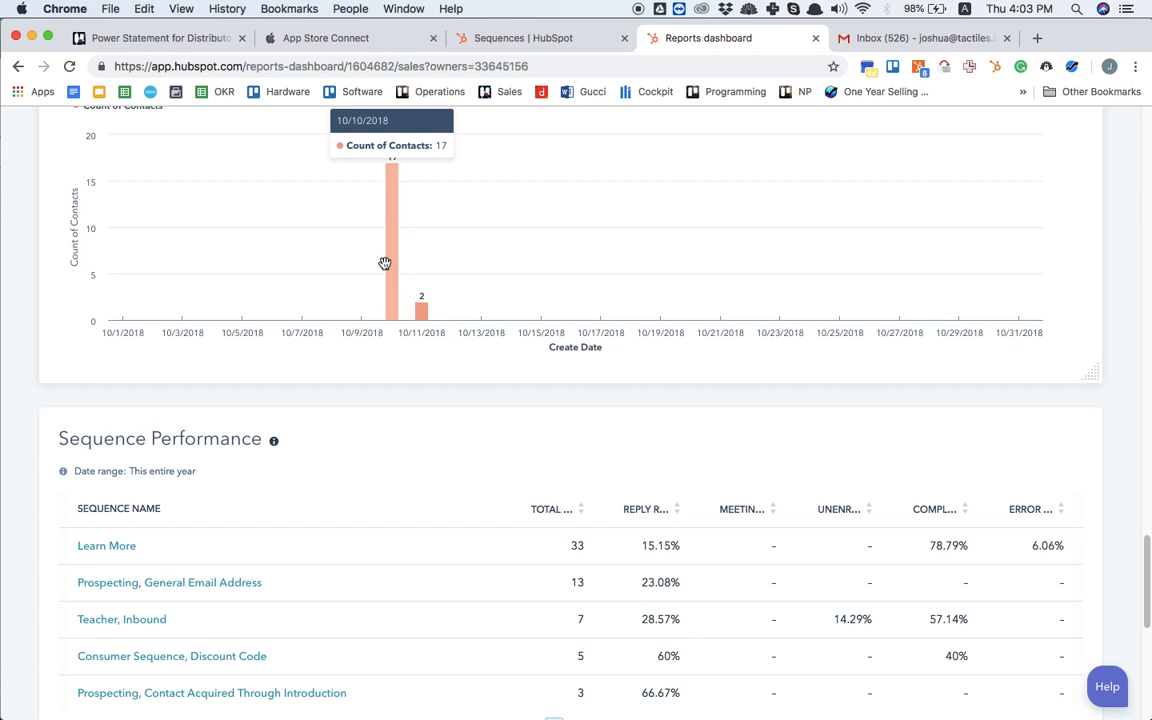
mouse_move(416, 318)
scroll(318, 278, "up", 2)
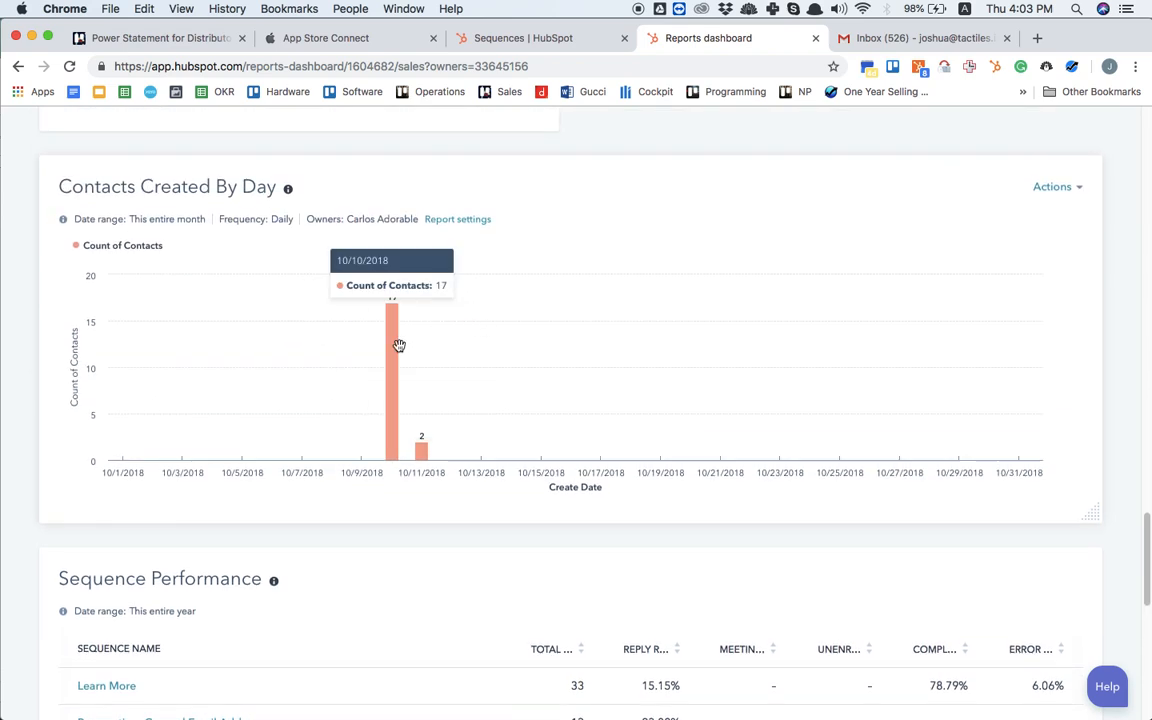
scroll(530, 381, "down", 1)
mouse_move(412, 414)
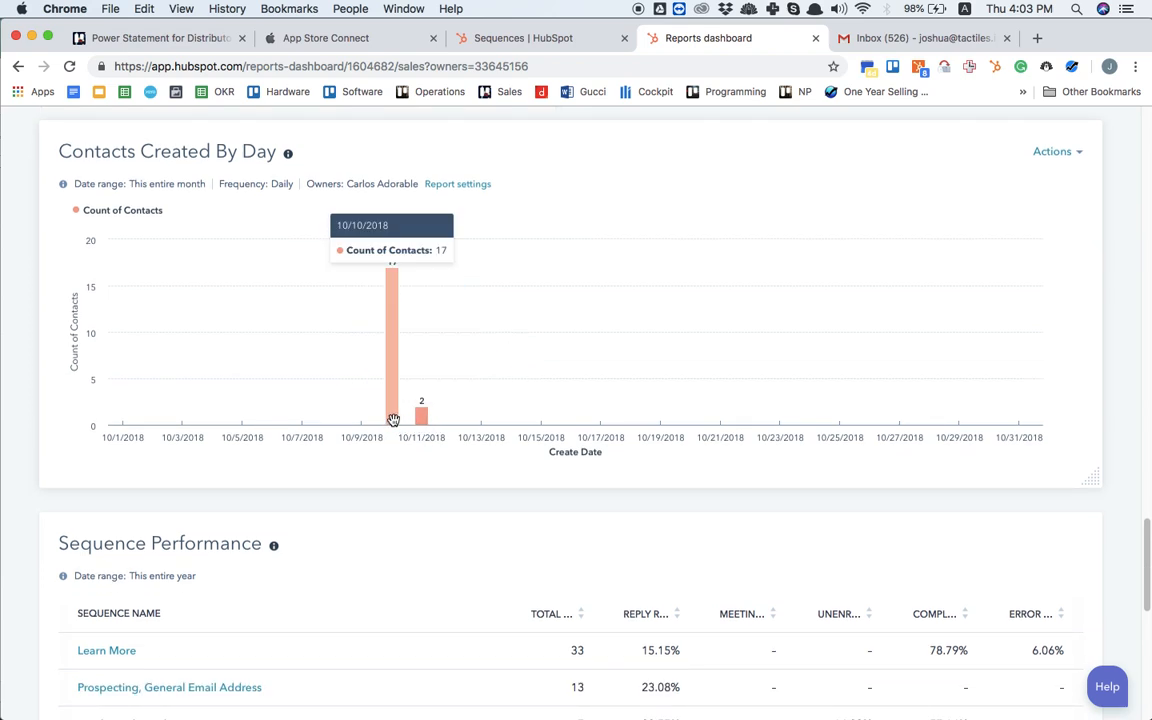
Step: Review the Sequence Performance report together with its available actions and its date range options
scroll(440, 477, "down", 5)
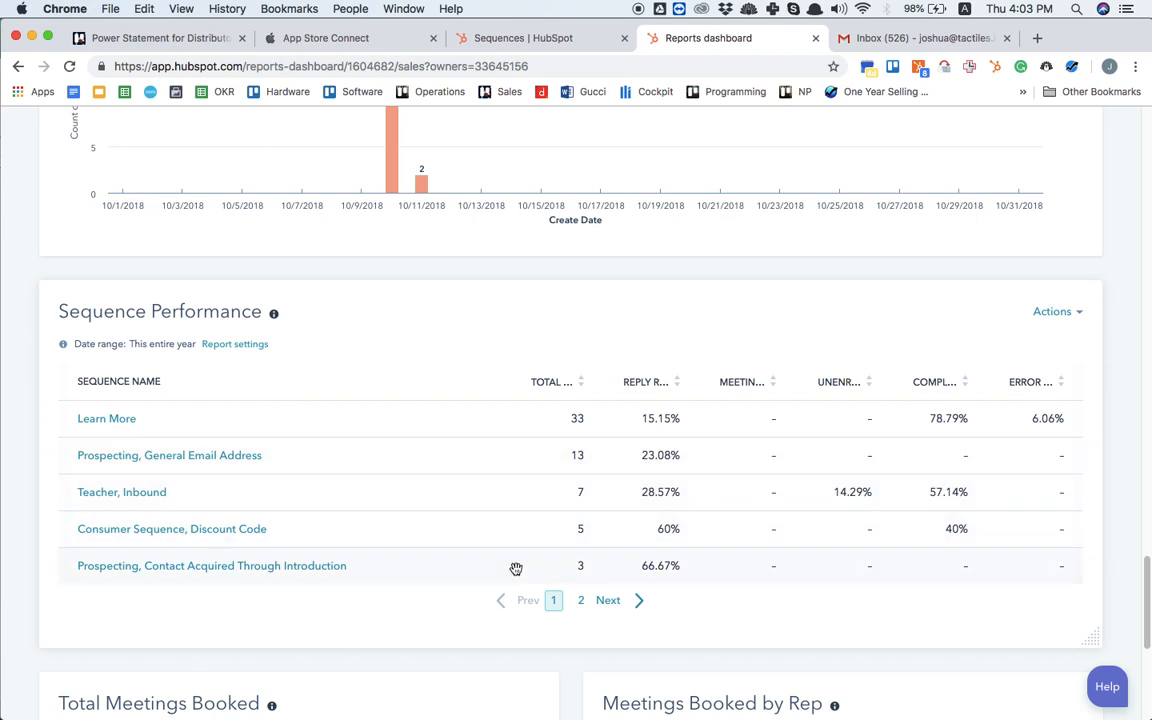
left_click(1060, 316)
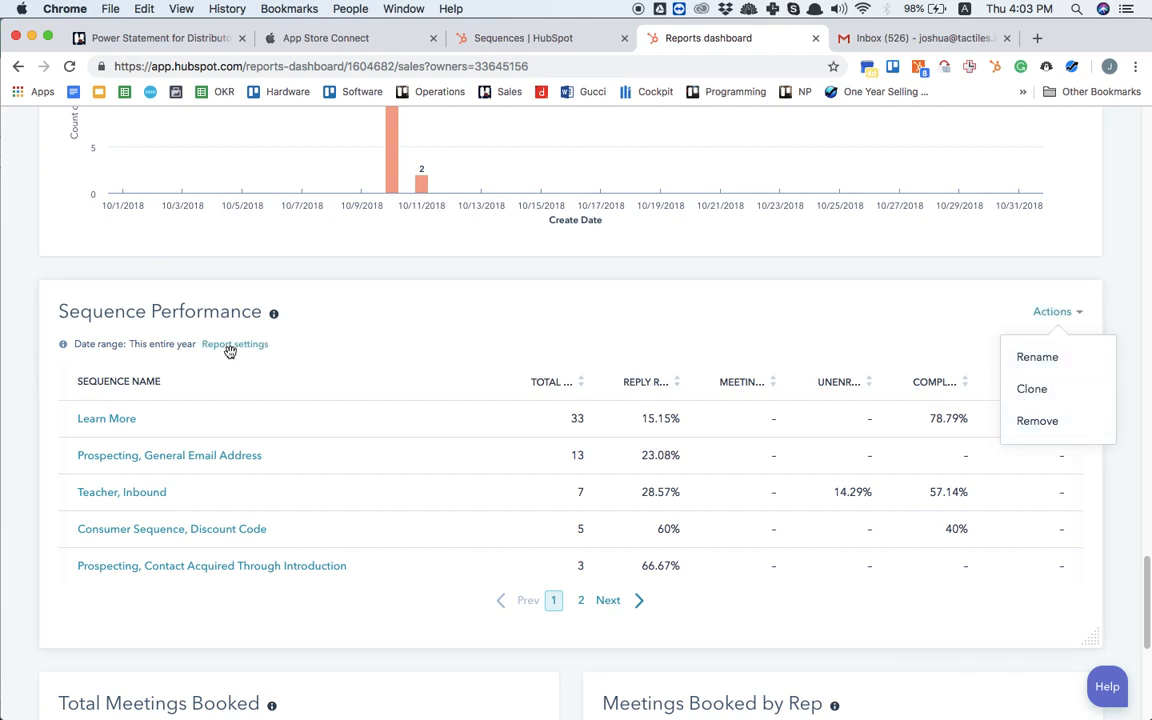
left_click(236, 345)
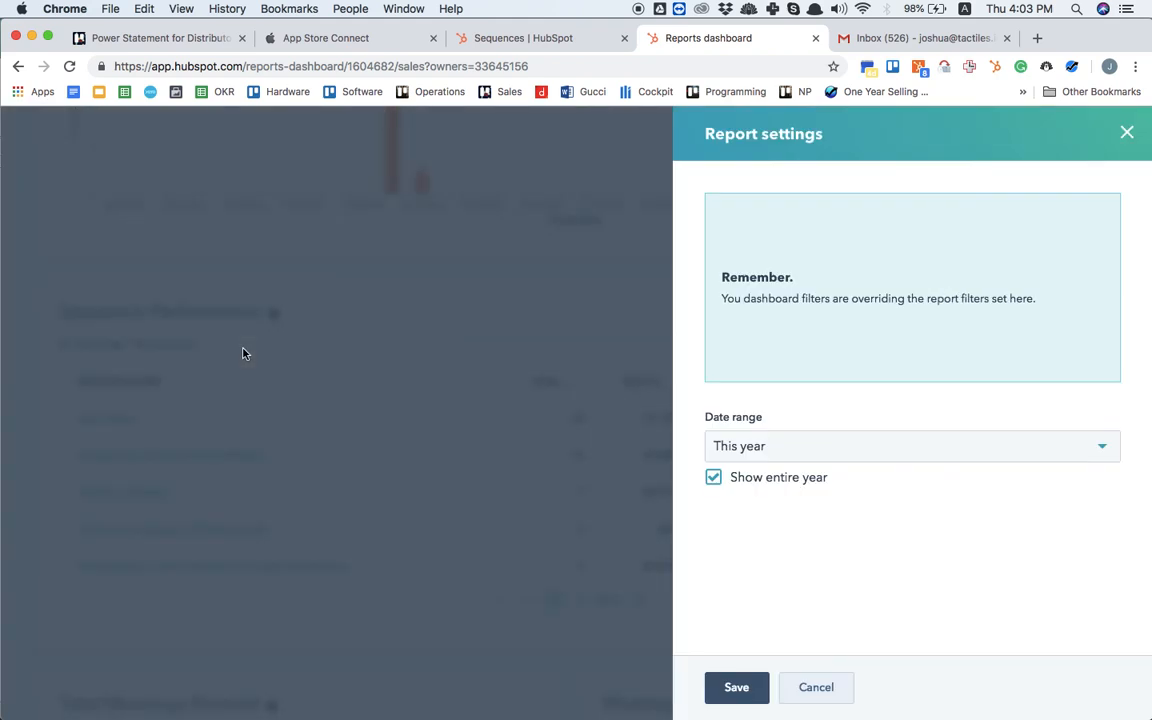
left_click(835, 458)
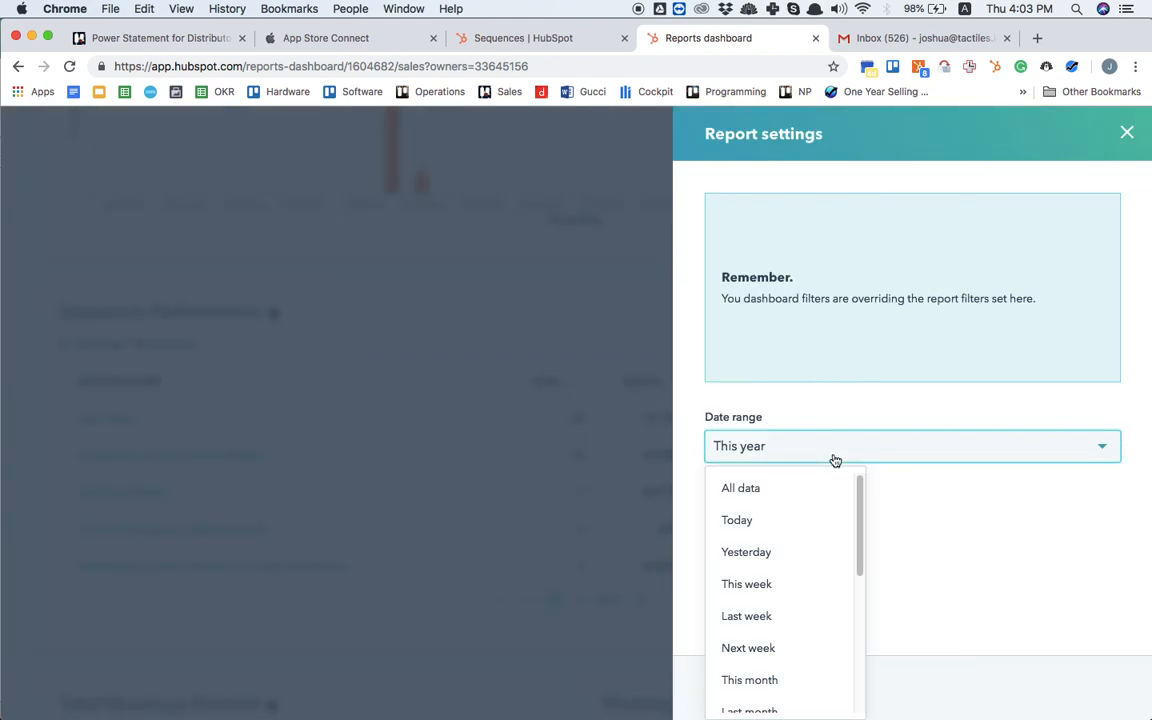
left_click(965, 504)
left_click(738, 690)
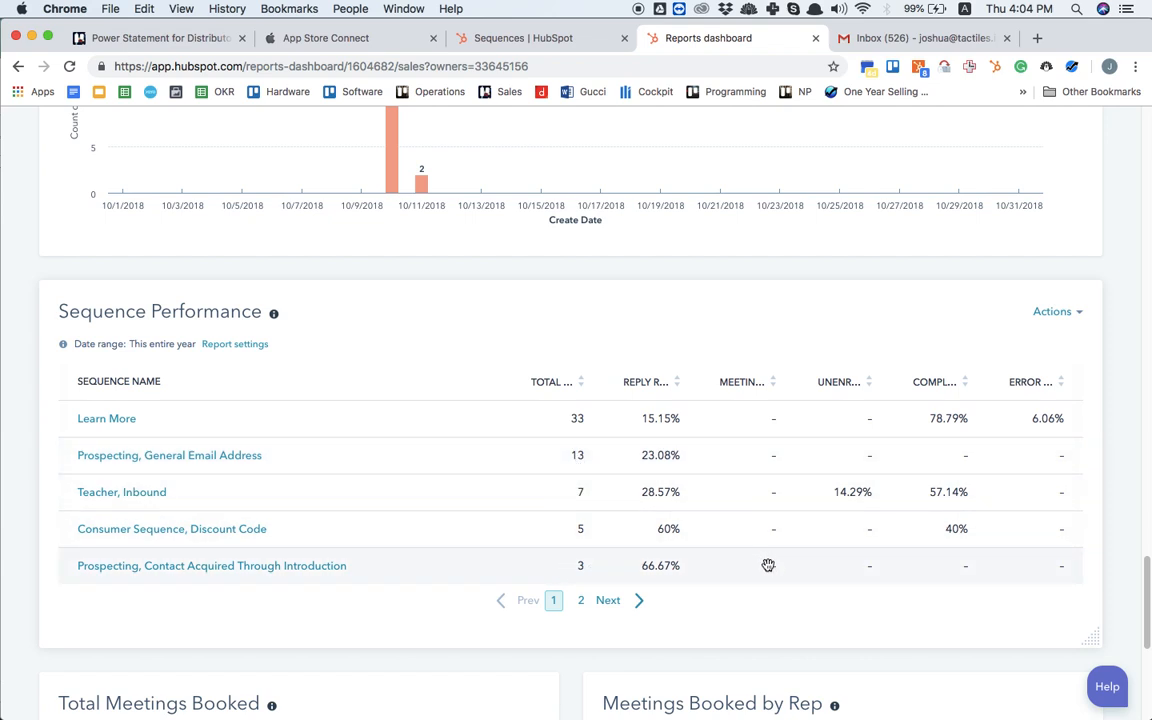
Step: Review the filtered representative's Total Meetings Booked, Meetings Booked by Rep, Productivity and Team Activity reports
scroll(704, 527, "down", 5)
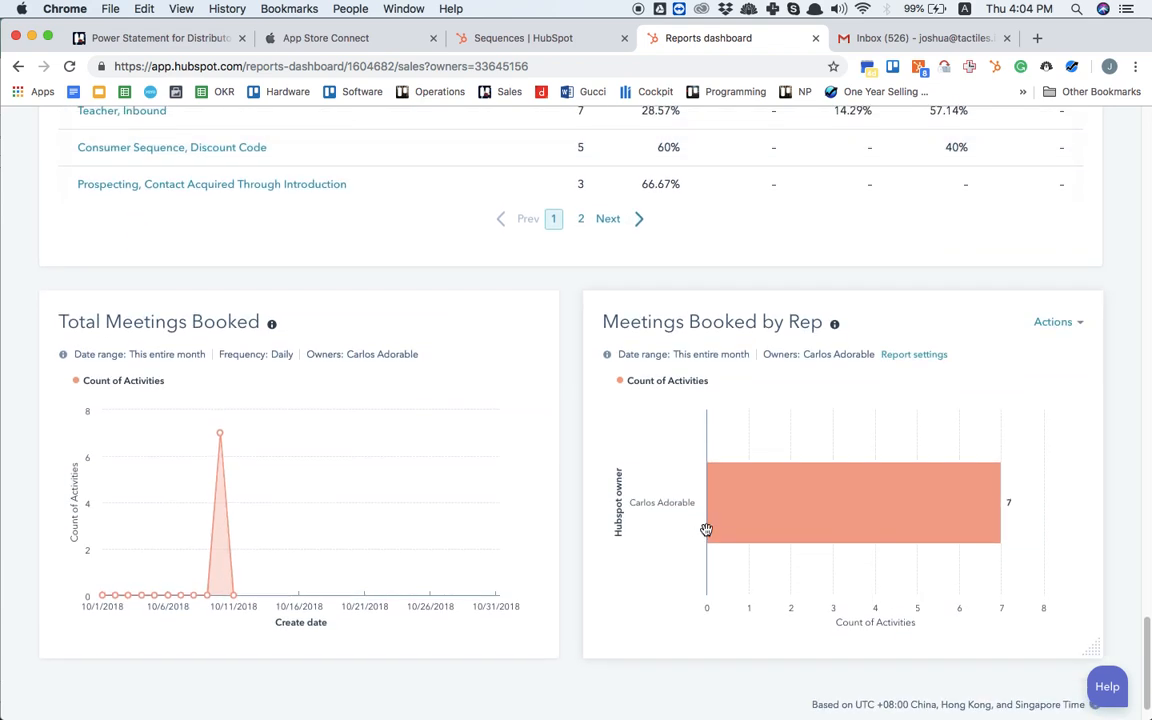
scroll(706, 529, "up", 1)
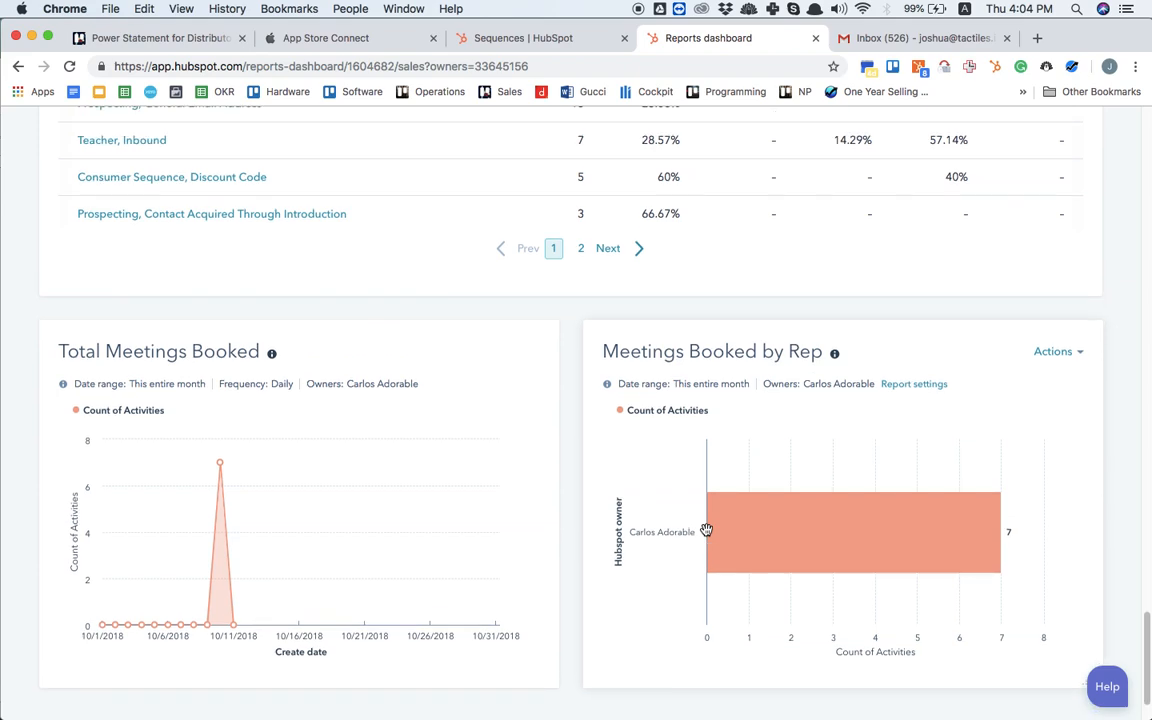
scroll(706, 529, "down", 10)
scroll(706, 529, "up", 6)
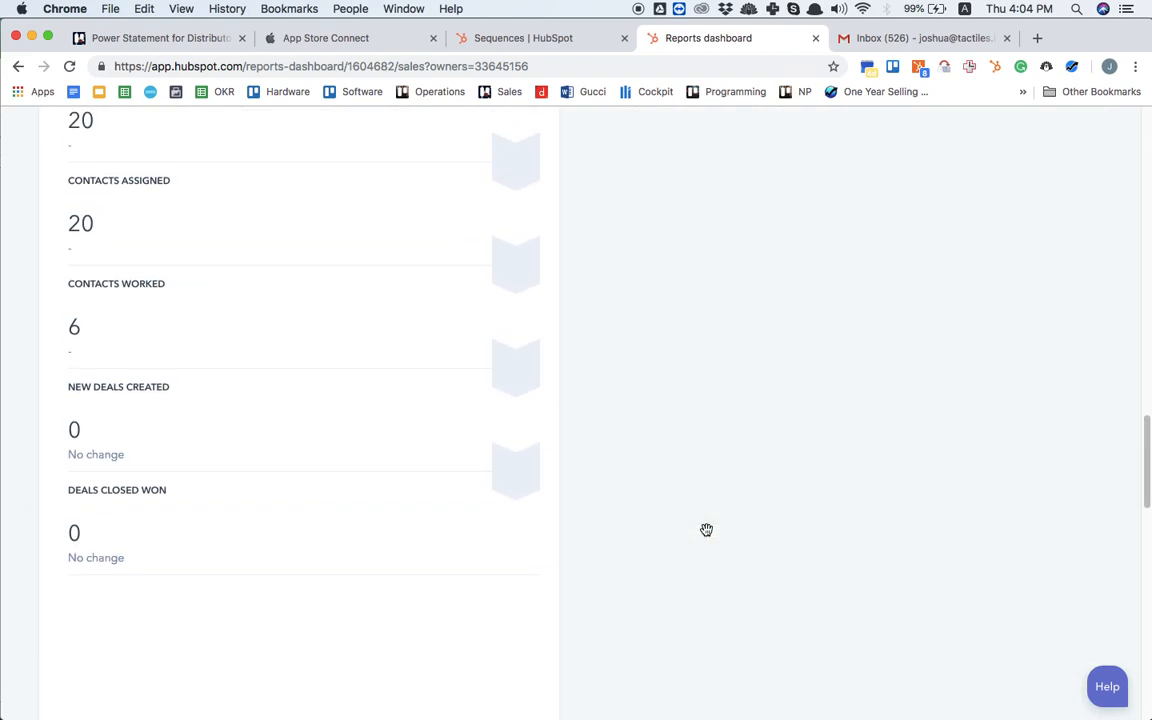
scroll(706, 535, "up", 10)
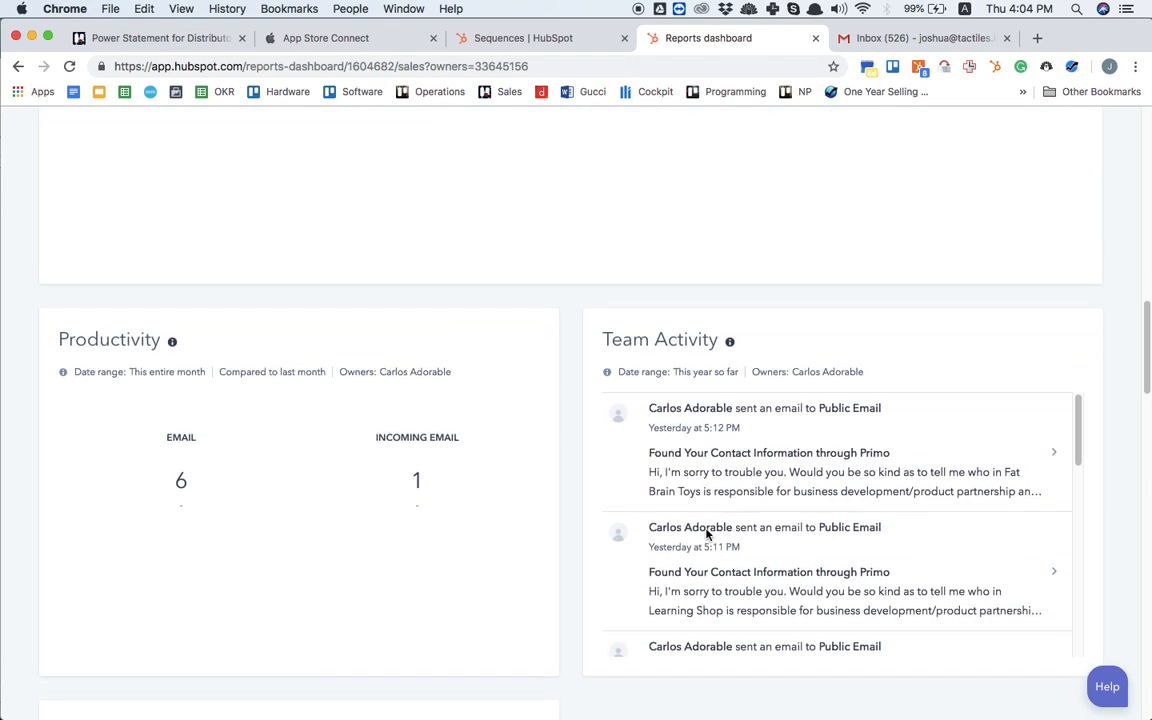
scroll(706, 529, "up", 5)
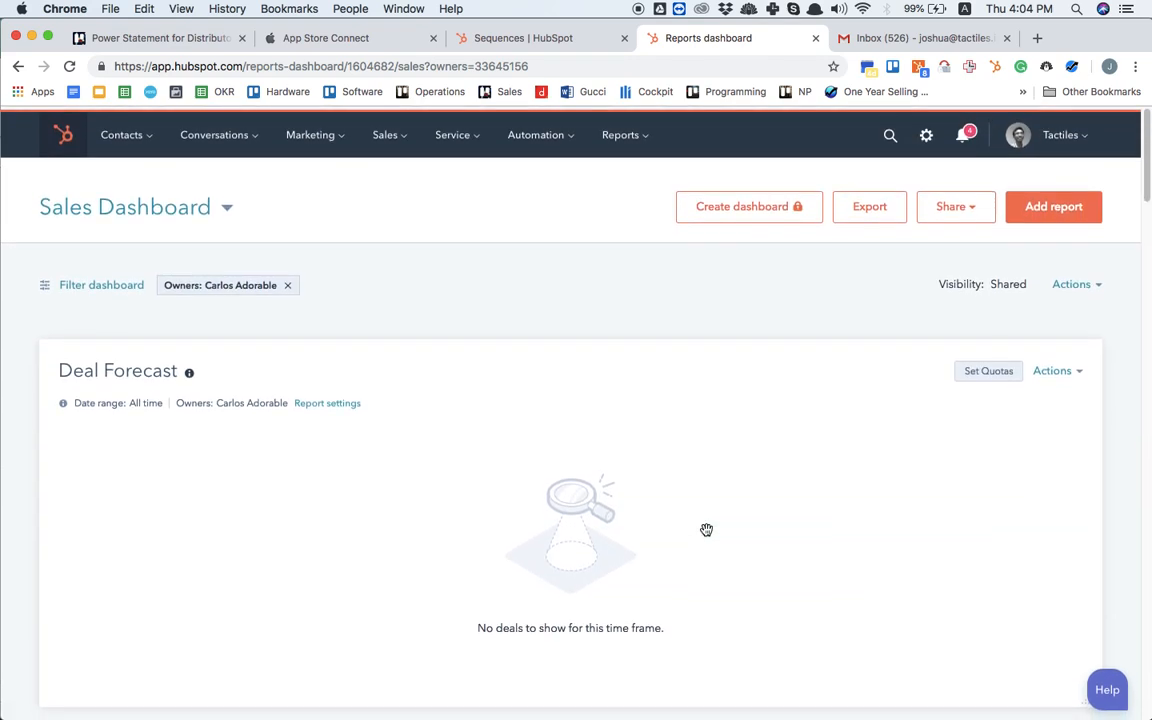